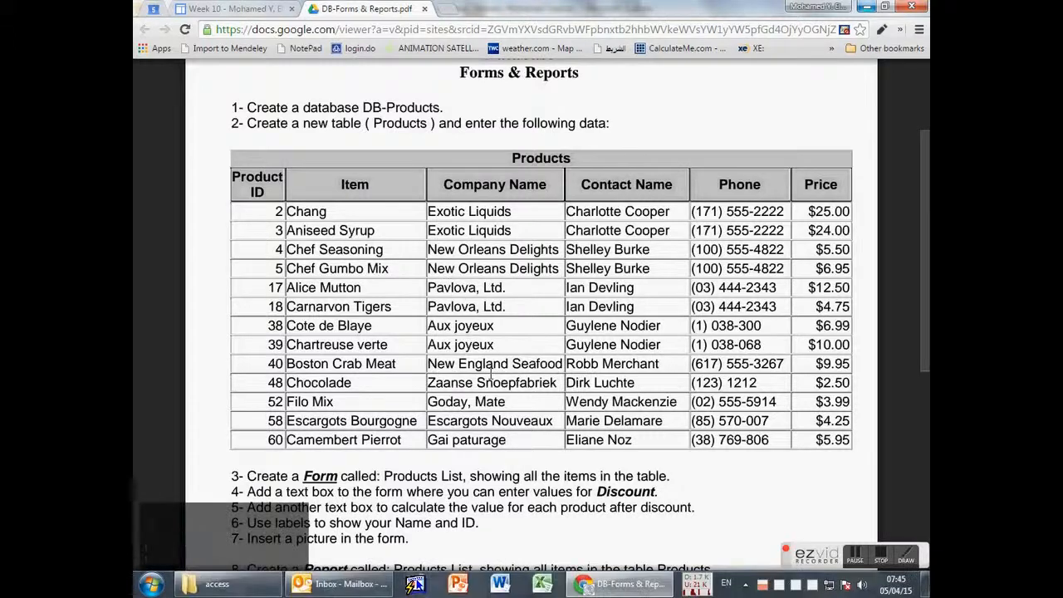
- Copy the database name DB-Products from the first instruction of the Forms & Reports assignment
left_click(536, 251)
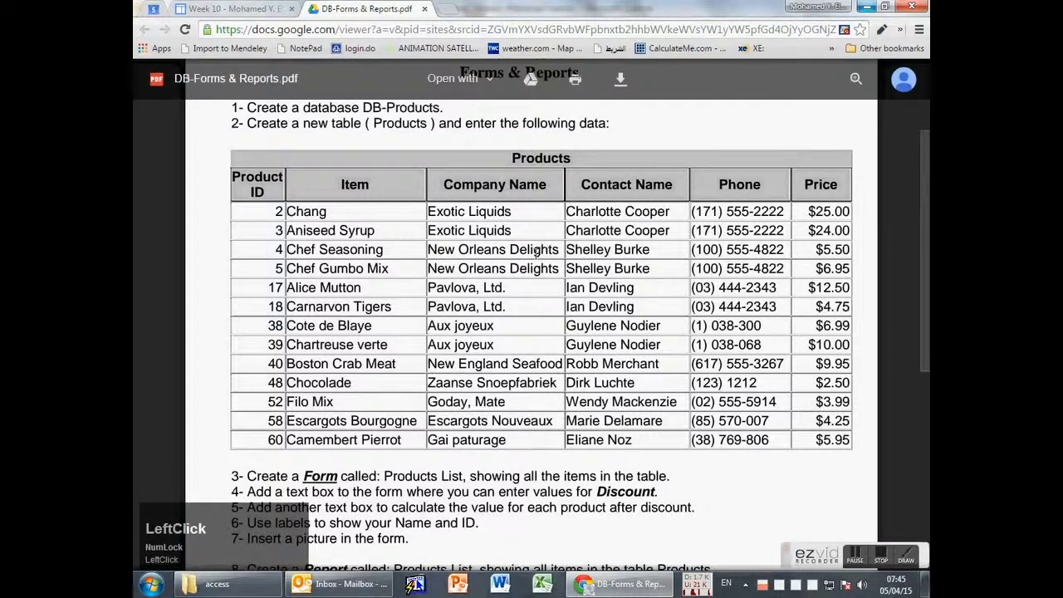
double_click(401, 108)
key("ctrl+c")
right_click(420, 108)
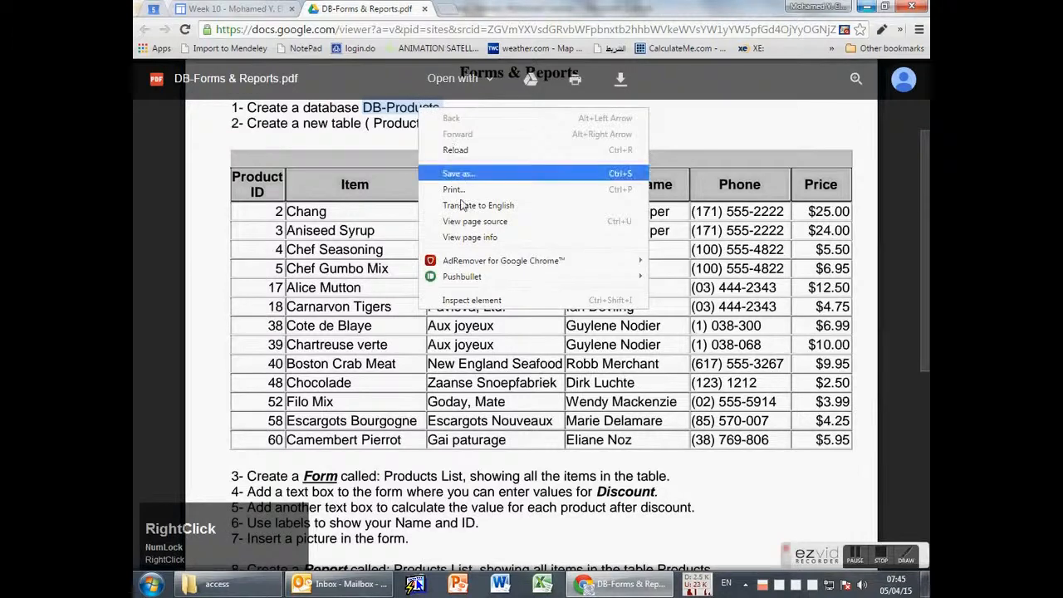
left_click(418, 111)
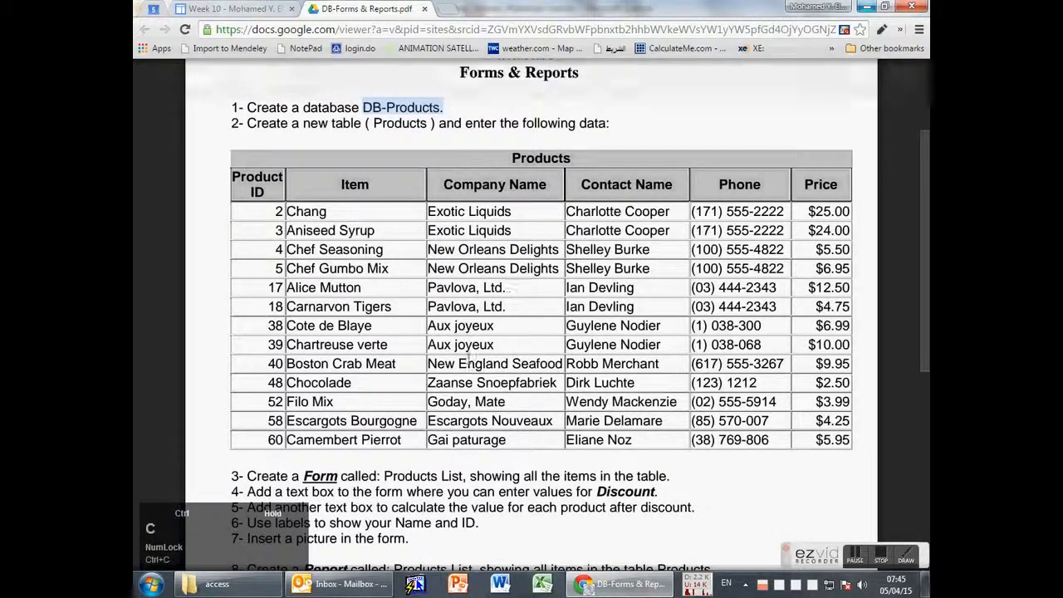
- Launch Microsoft Access and choose the CS002\access folder as the location for a new blank database
left_click(154, 587)
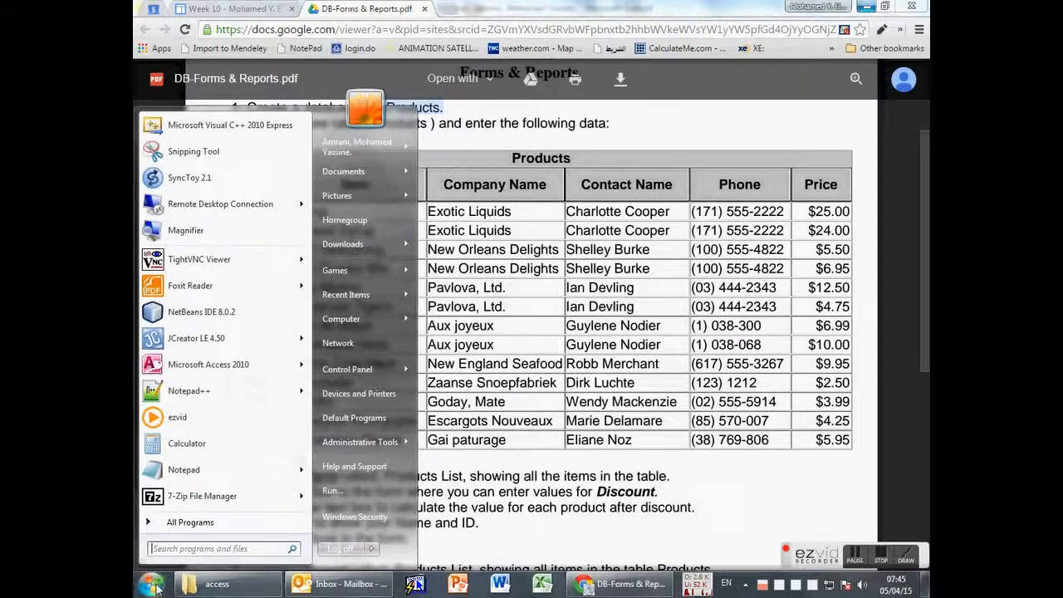
left_click(200, 367)
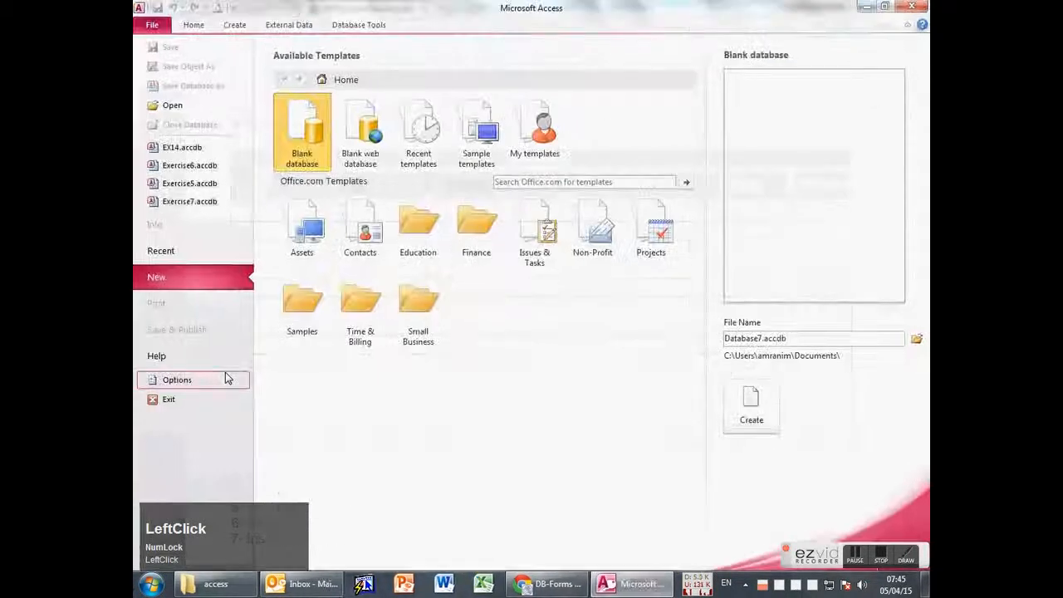
left_click(916, 340)
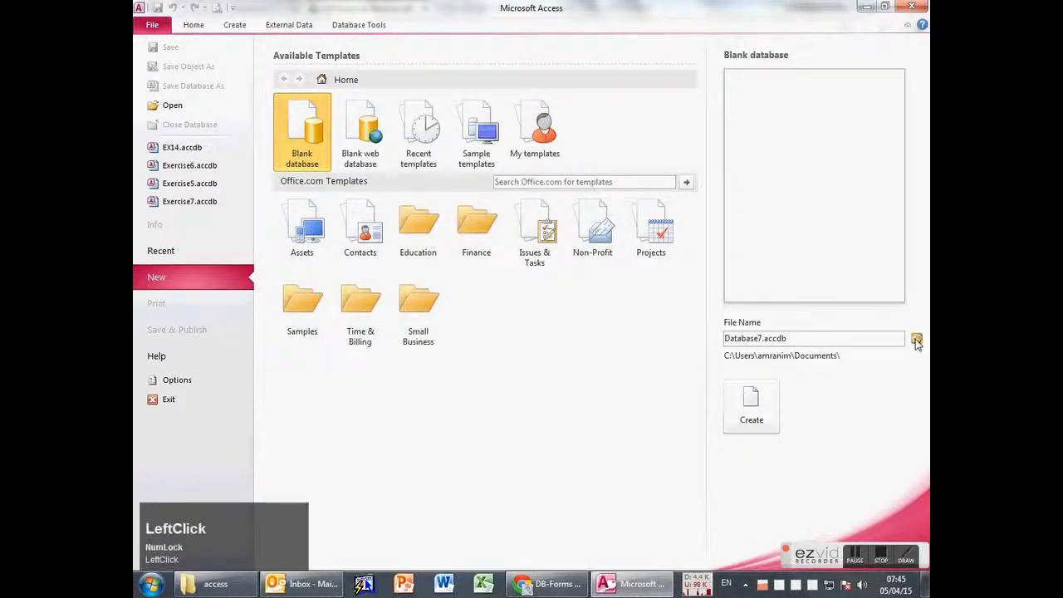
scroll(307, 203, "up", 5)
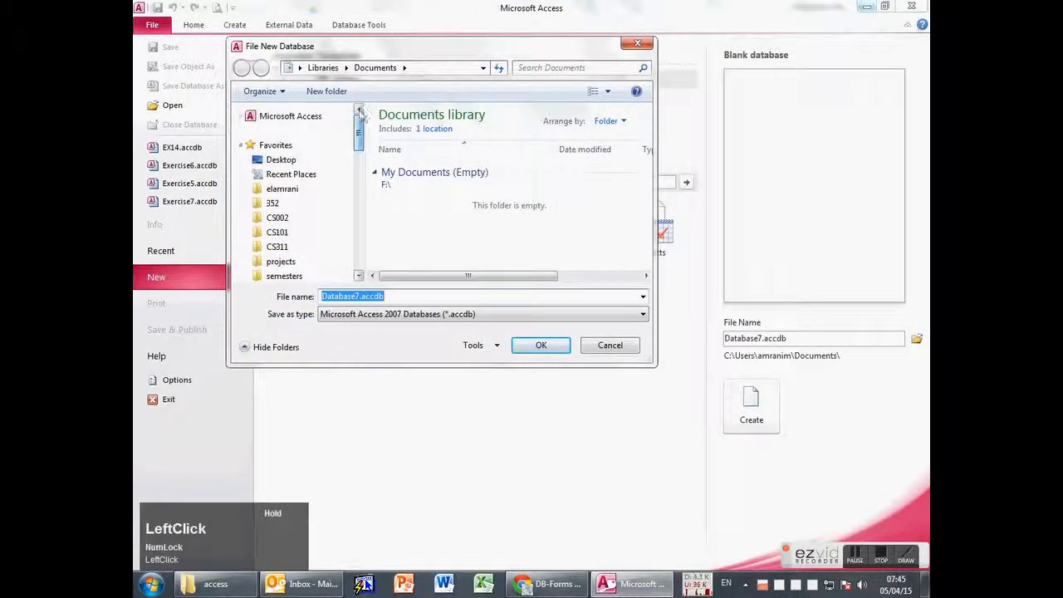
left_click(277, 217)
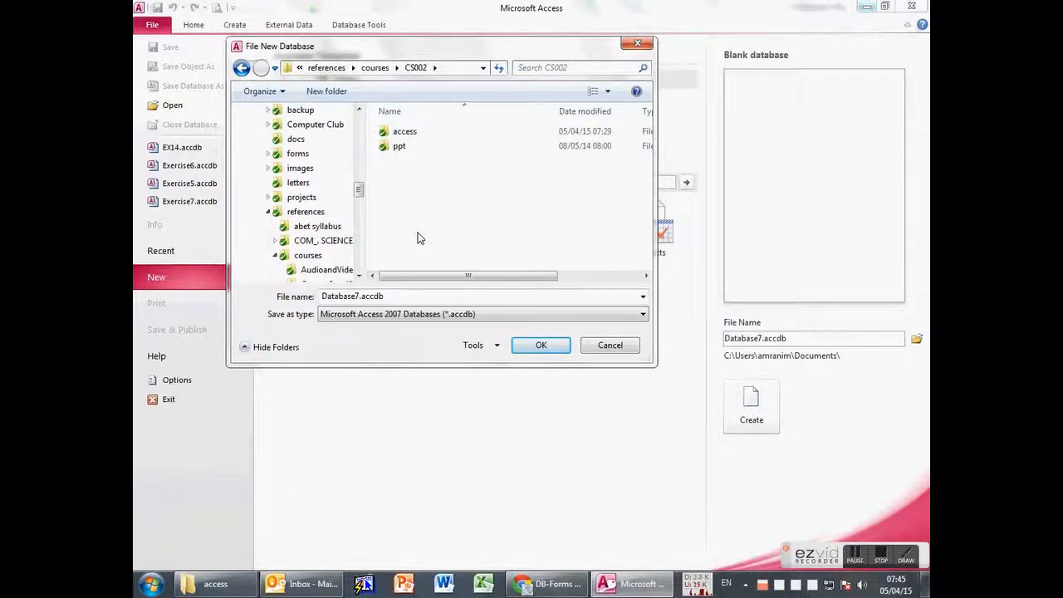
double_click(419, 138)
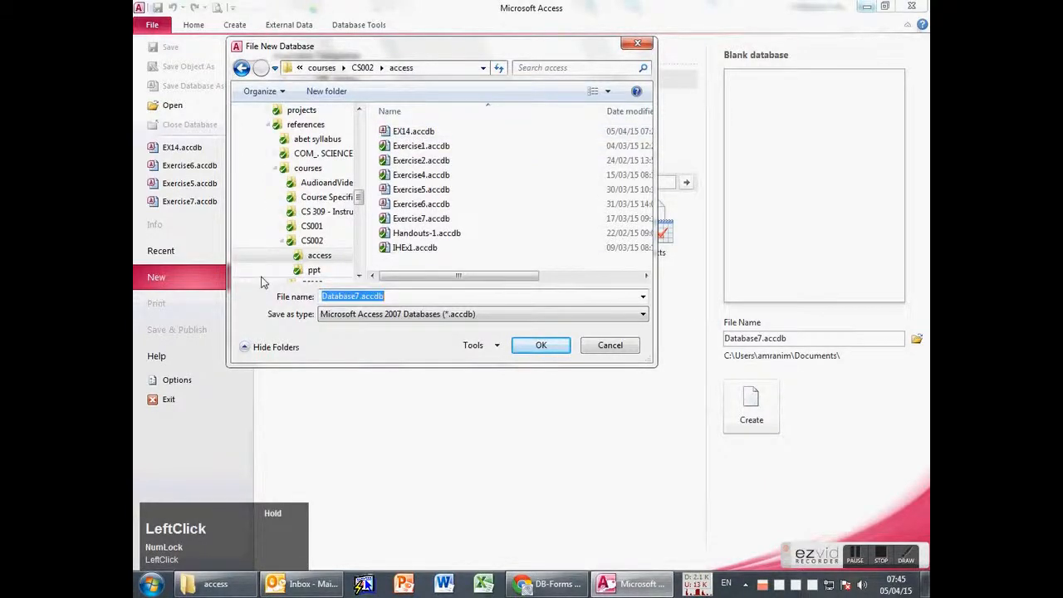
- Name the new database DB-Products, create it, and close its default empty table
key("ctrl+v")
key("BackSpace")
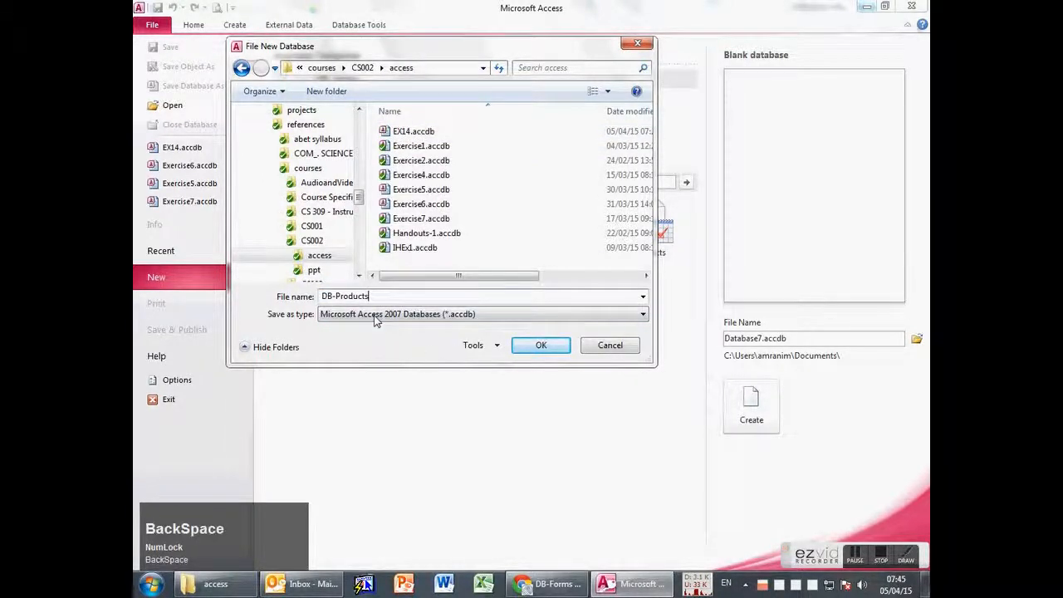
left_click(541, 347)
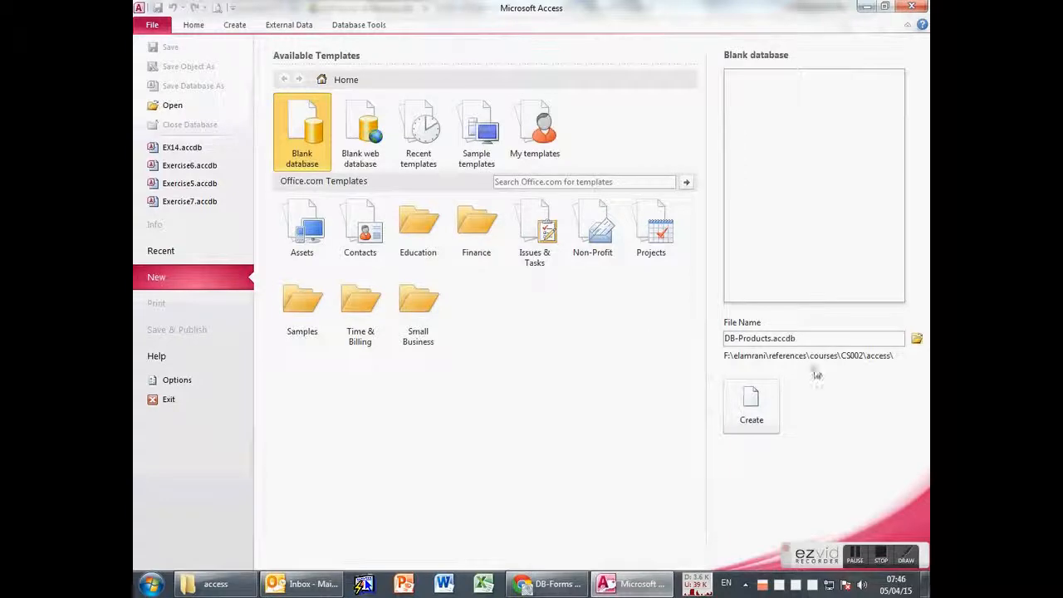
left_click(751, 403)
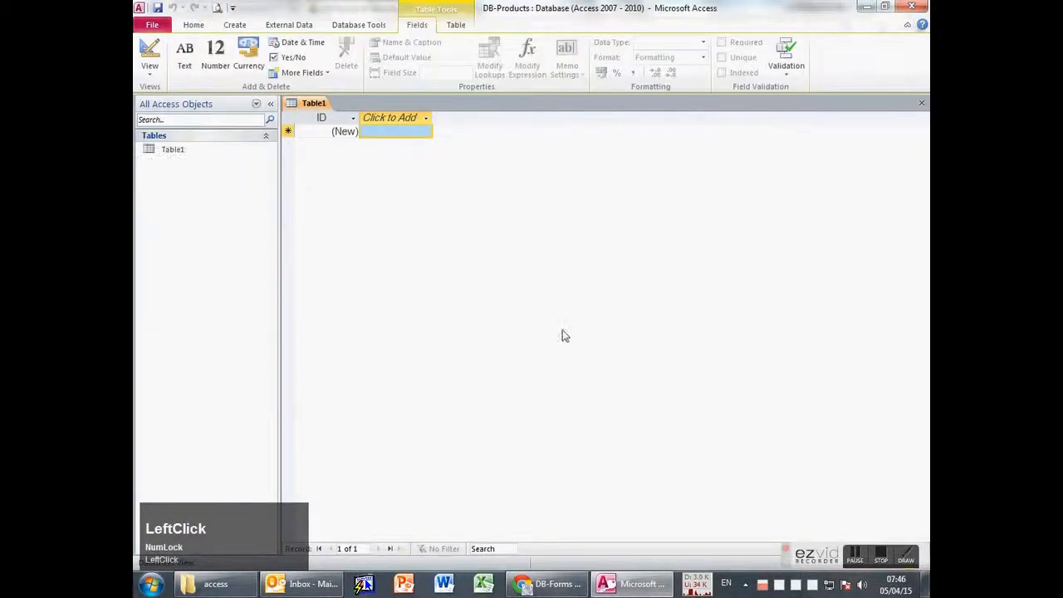
middle_click(309, 106)
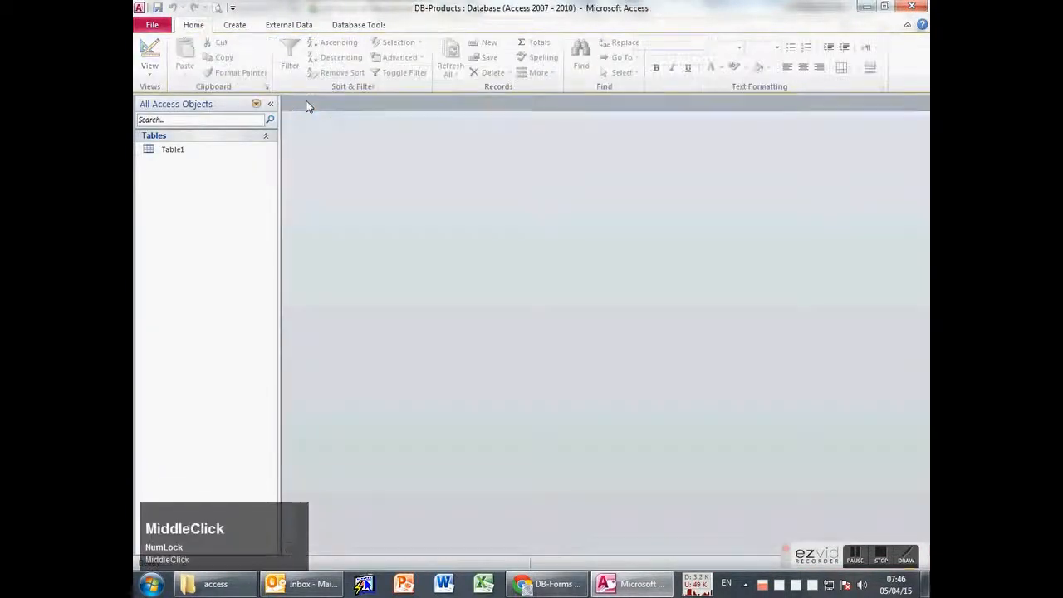
- Review the assignment's Products table data and its form and report instructions in the browser
left_click(567, 590)
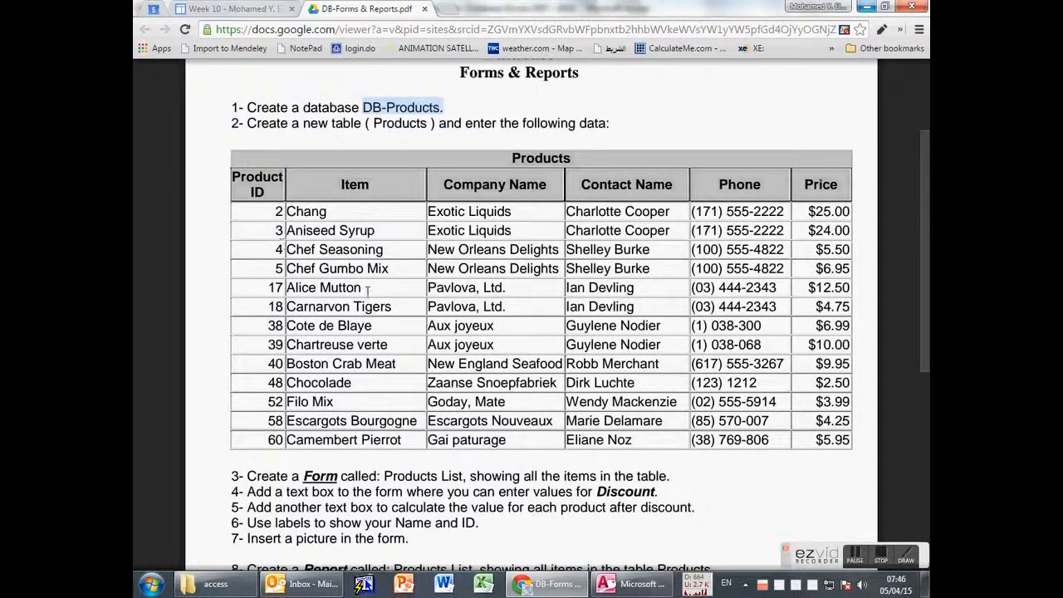
scroll(367, 289, "down", 3)
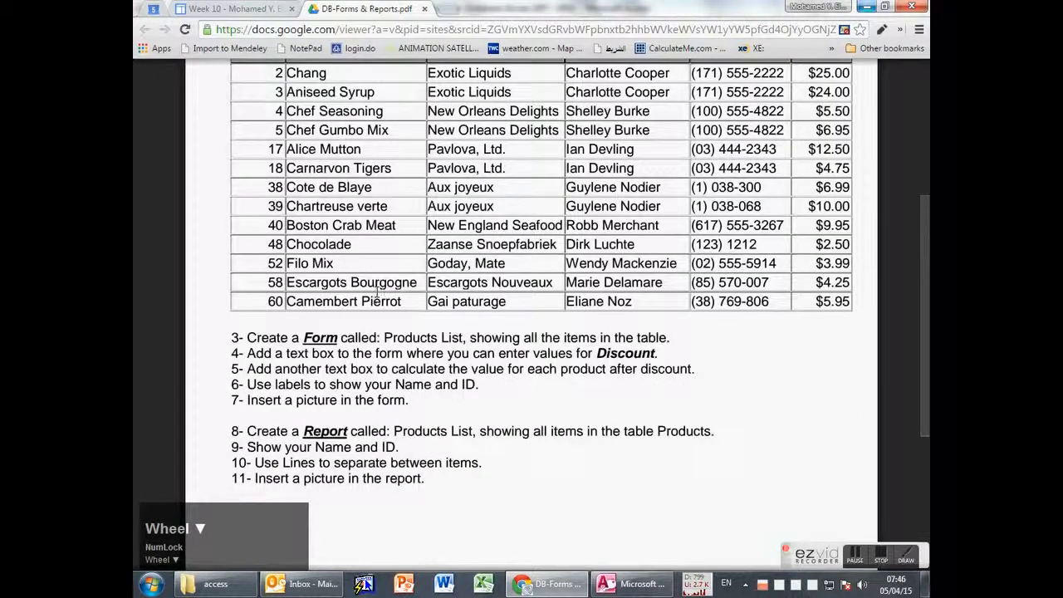
scroll(377, 289, "down", 2)
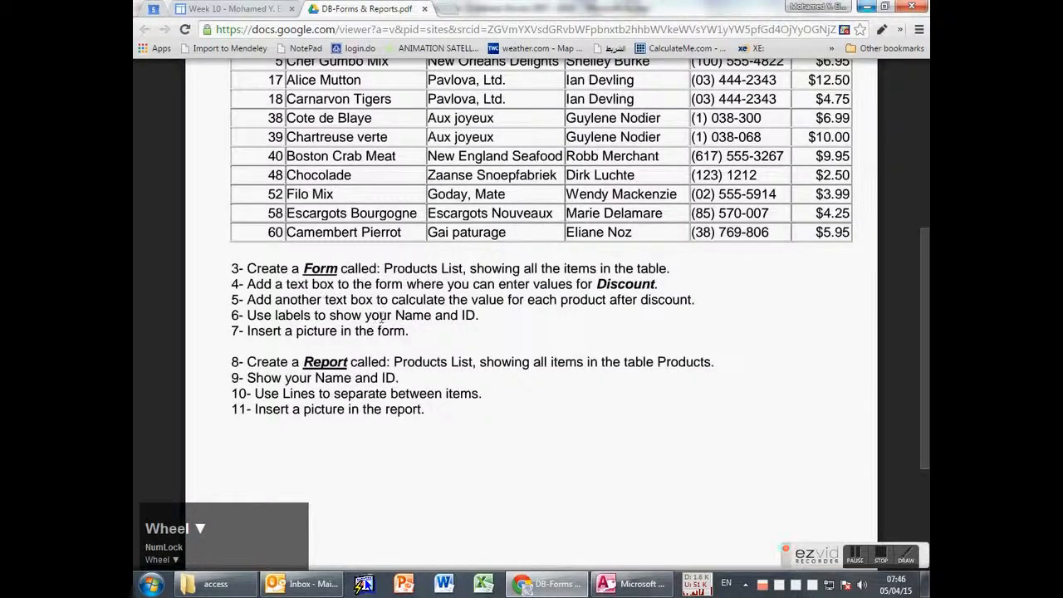
scroll(368, 407, "up", 5)
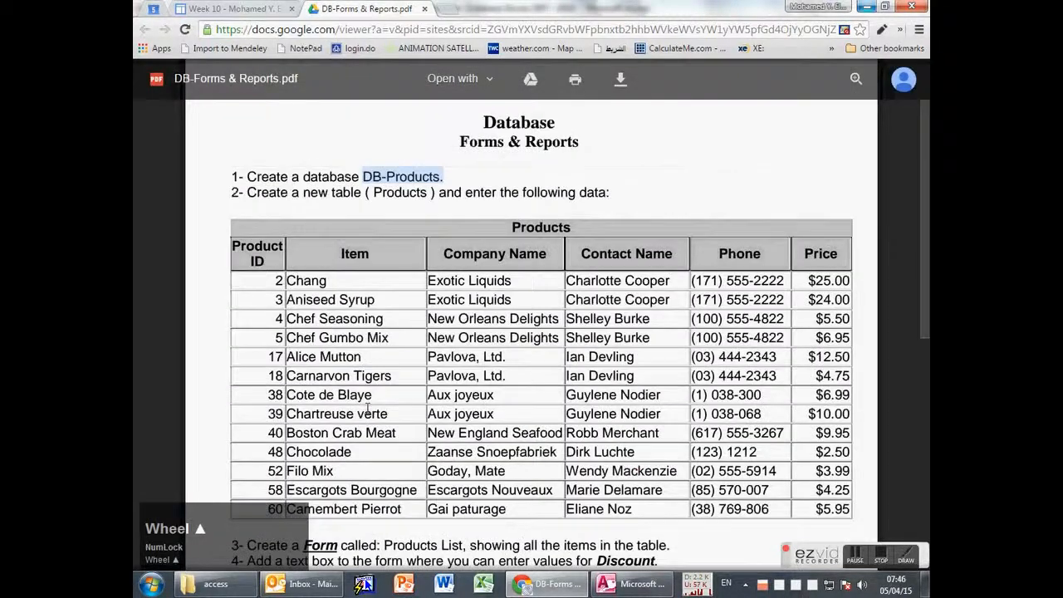
left_click(544, 583)
left_click(544, 583)
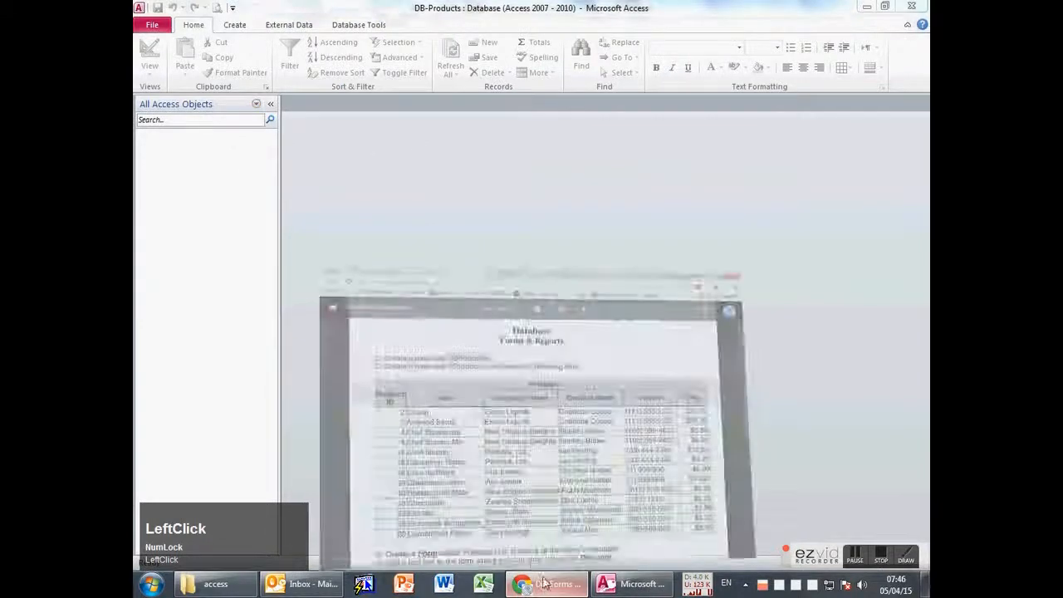
- Check the Week 10 page for the DB-Forms&Reports.xlsx attachment and open the local copy from the CS002\access folder
left_click(255, 11)
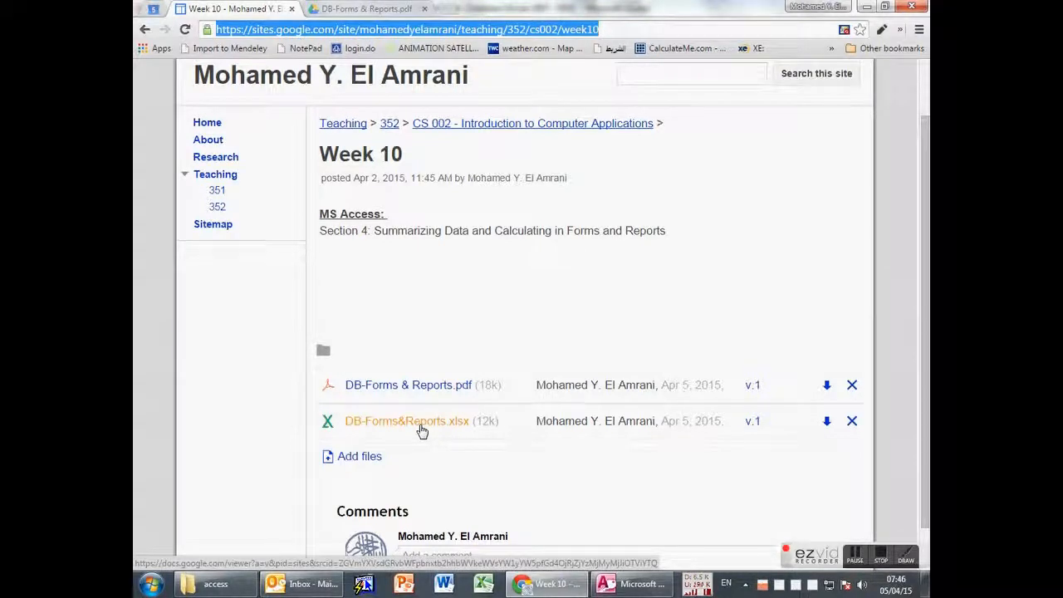
left_click(618, 584)
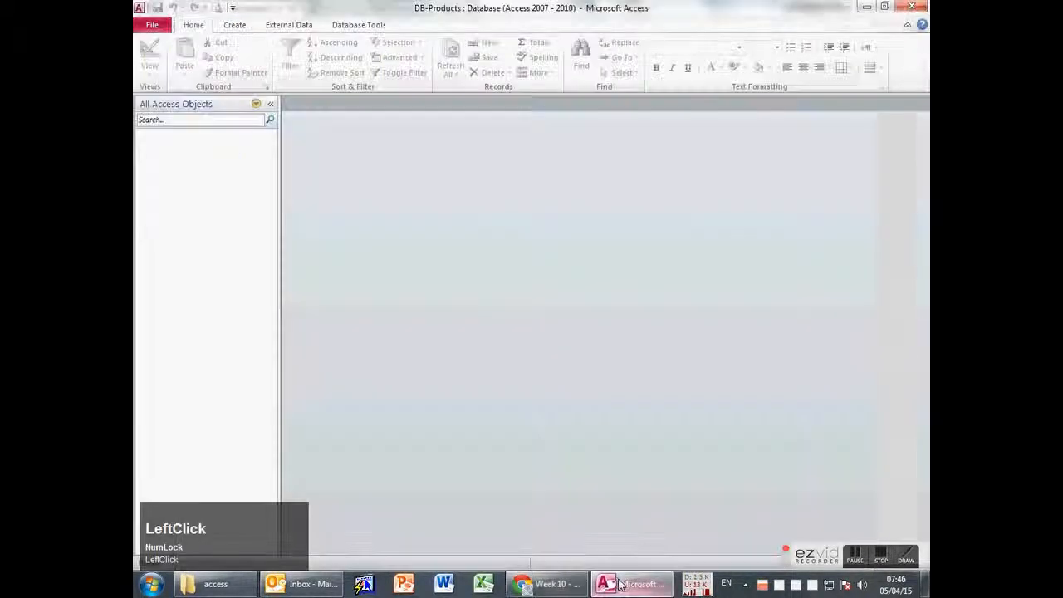
left_click(211, 584)
left_click(504, 275)
scroll(652, 349, "down", 5)
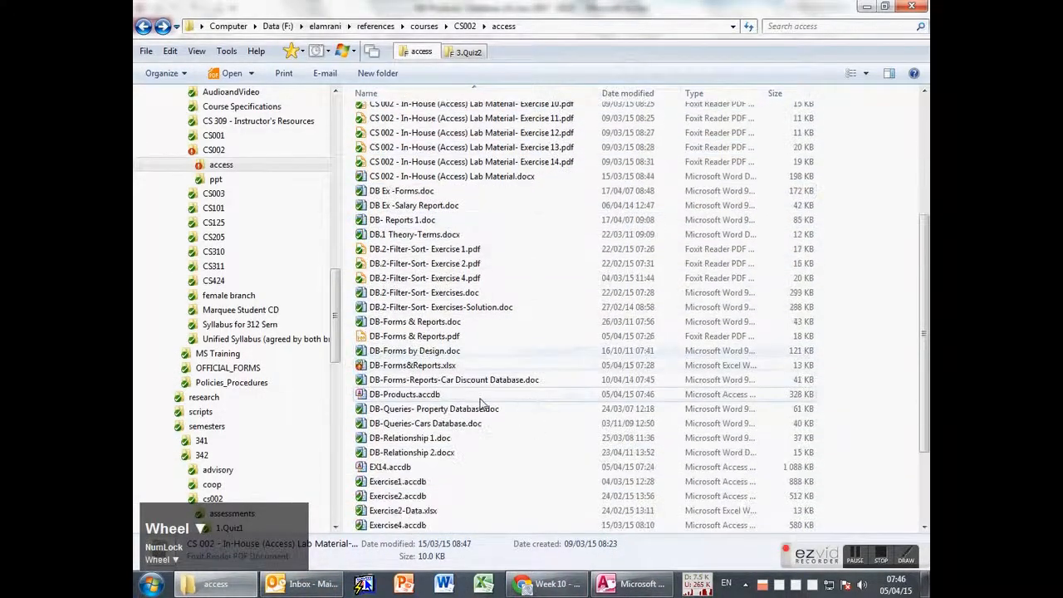
scroll(403, 473, "down", 1)
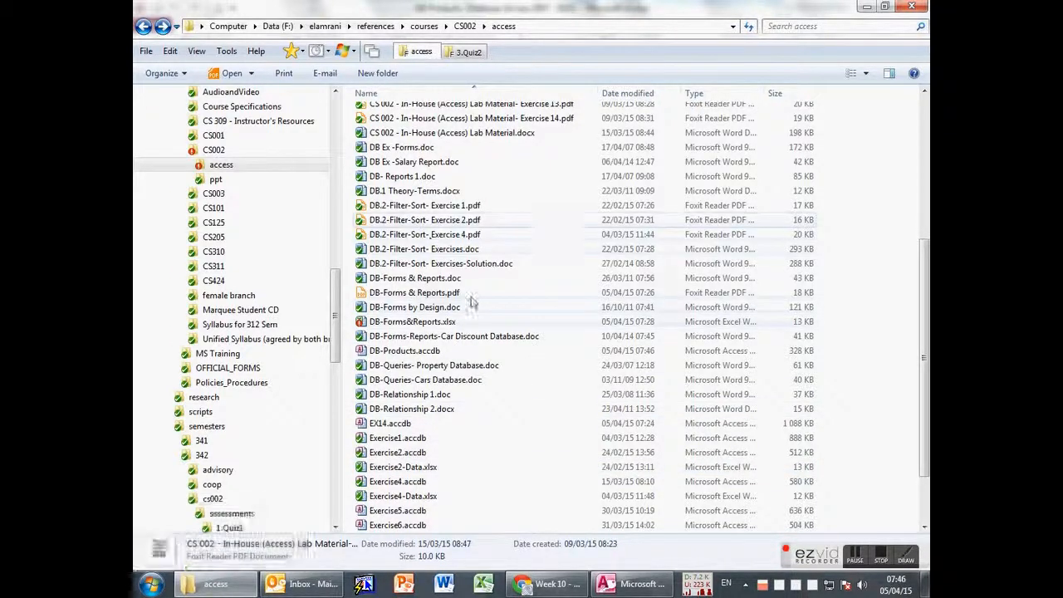
left_click(410, 323)
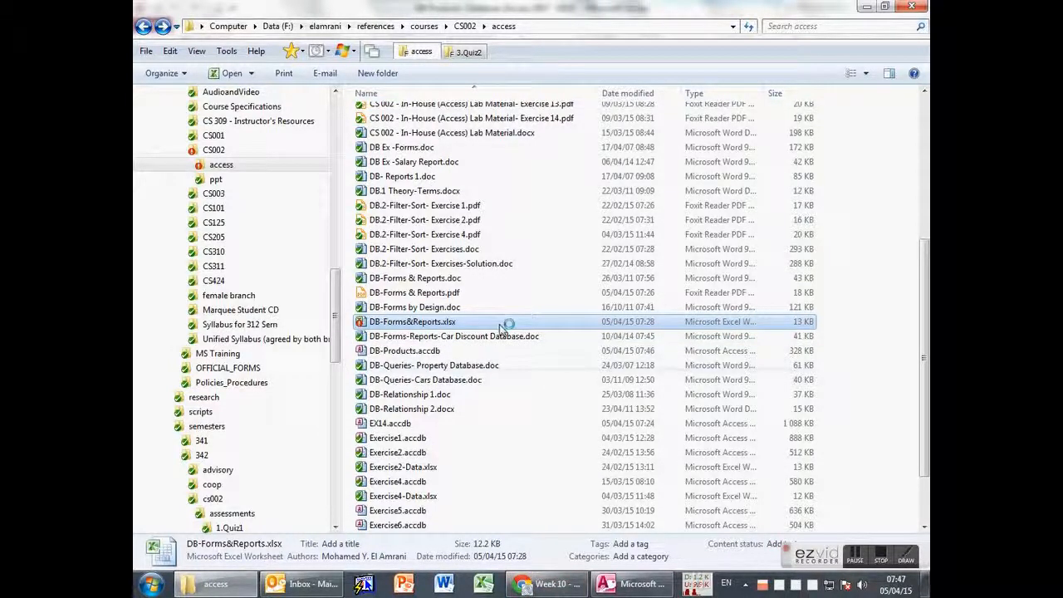
- Return to Access, start an Excel spreadsheet import, and browse to the CS002 folder for the source file
left_click(546, 589)
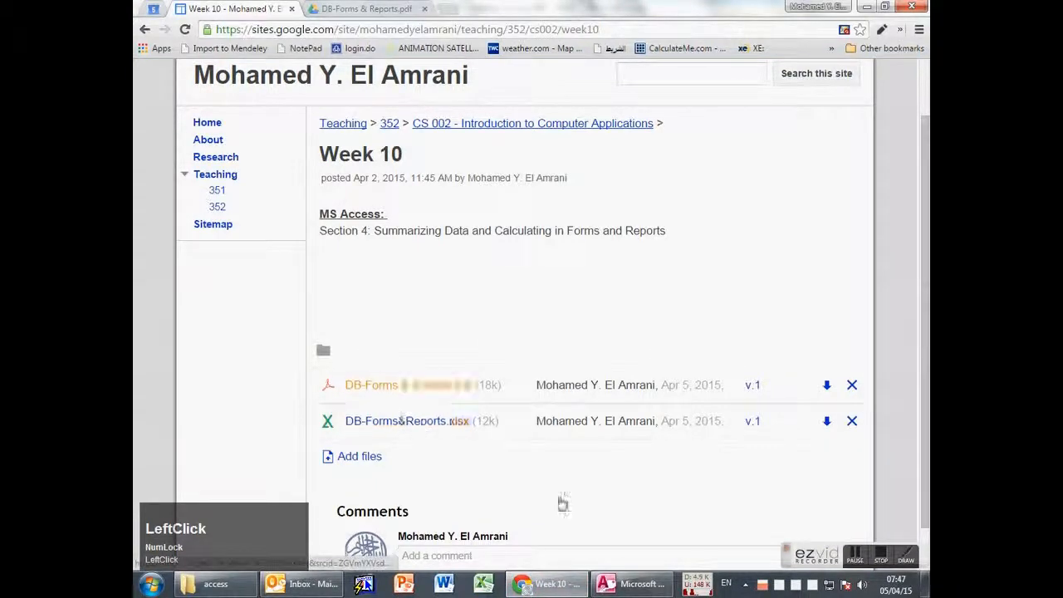
left_click(631, 584)
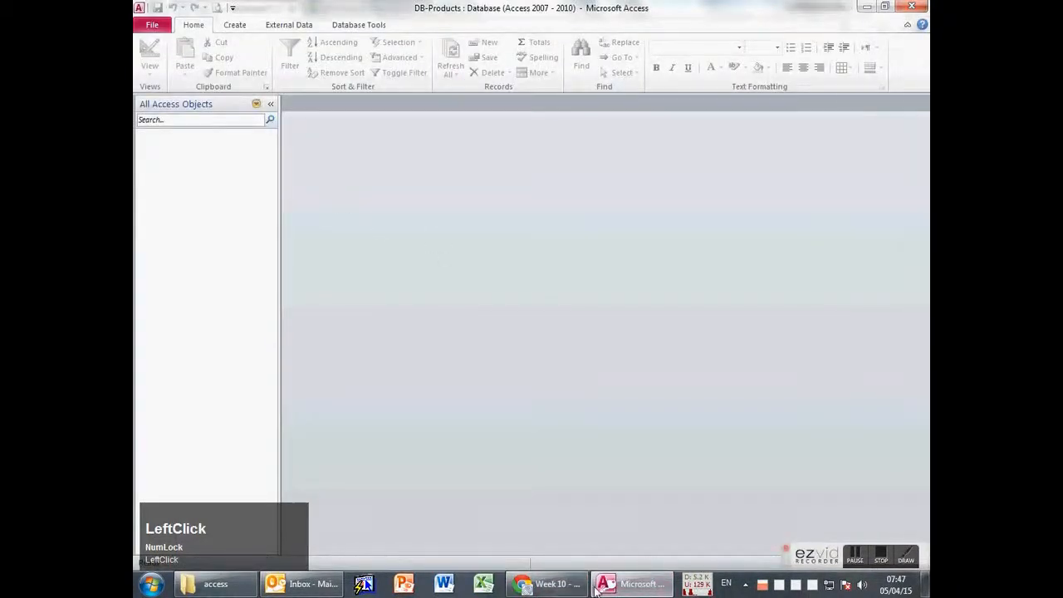
left_click(287, 26)
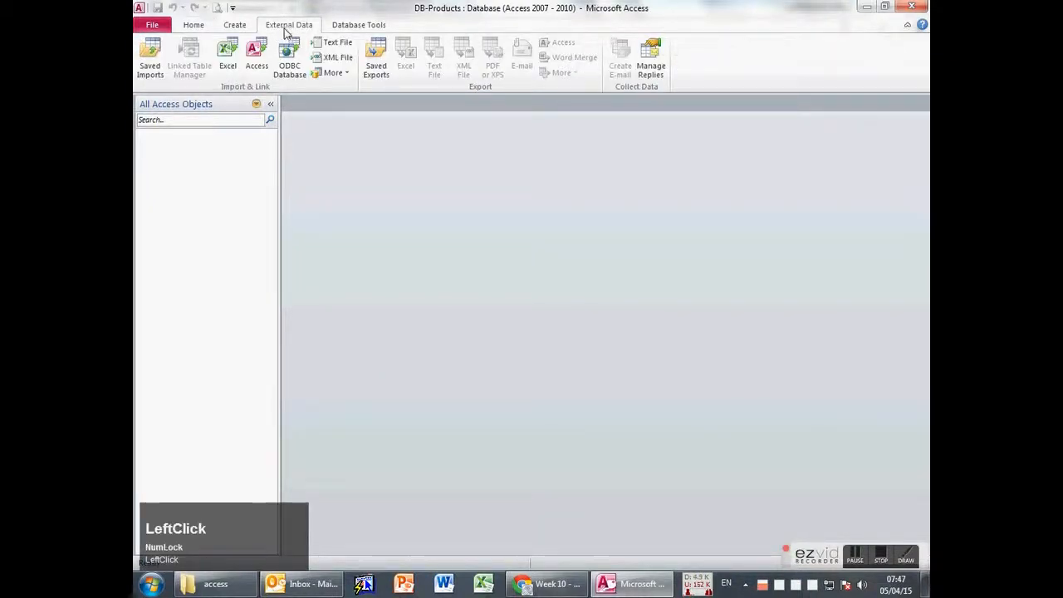
left_click(232, 60)
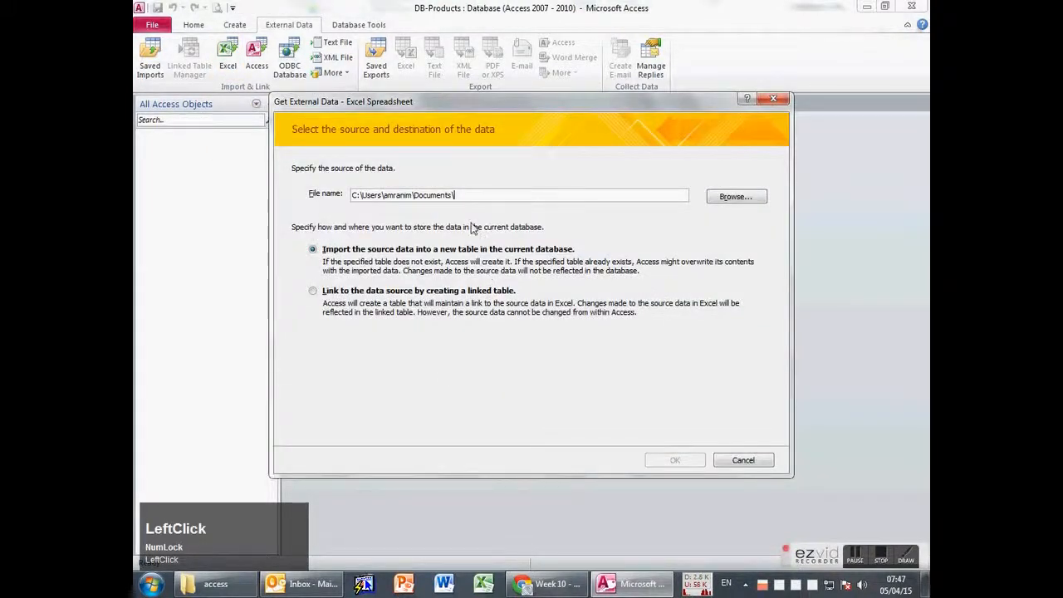
left_click(725, 196)
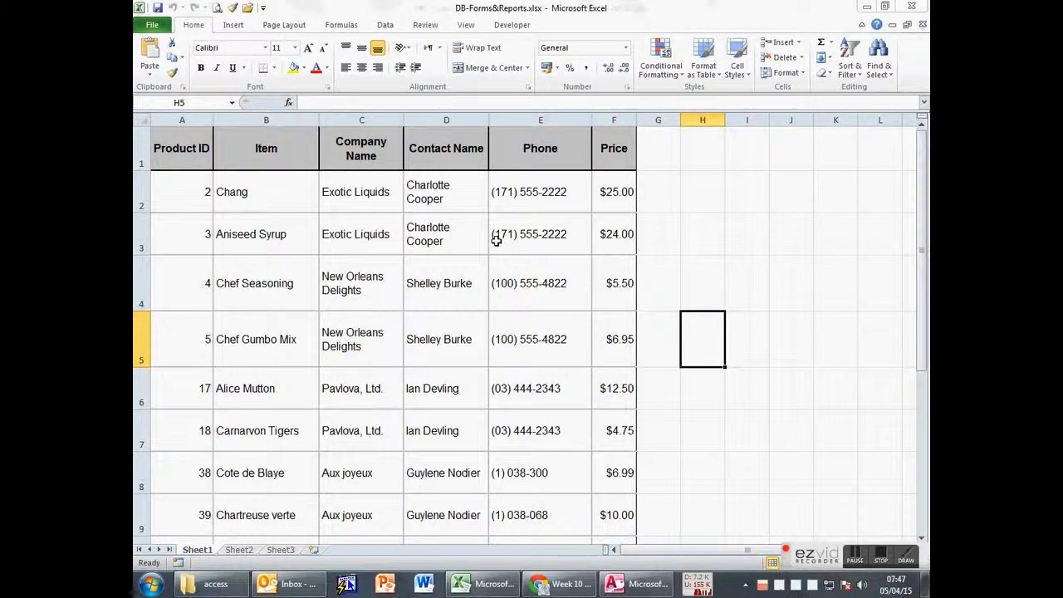
- Examine the product data in the Excel workbook and compare it with the Products table in the assignment PDF
left_click(642, 240)
scroll(691, 324, "down", 3)
scroll(692, 325, "up", 3)
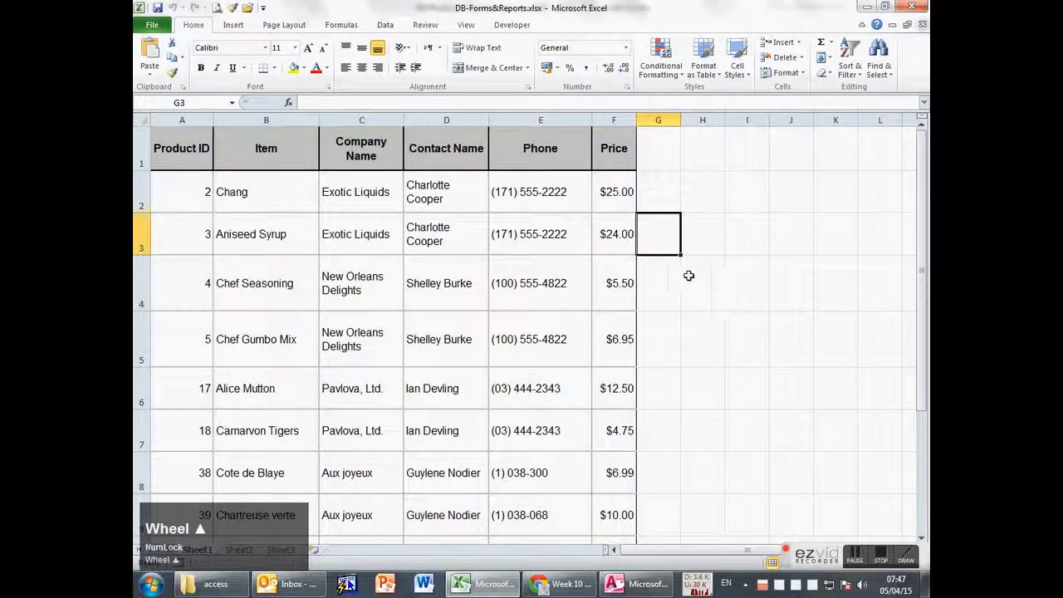
left_click(561, 586)
left_click(638, 586)
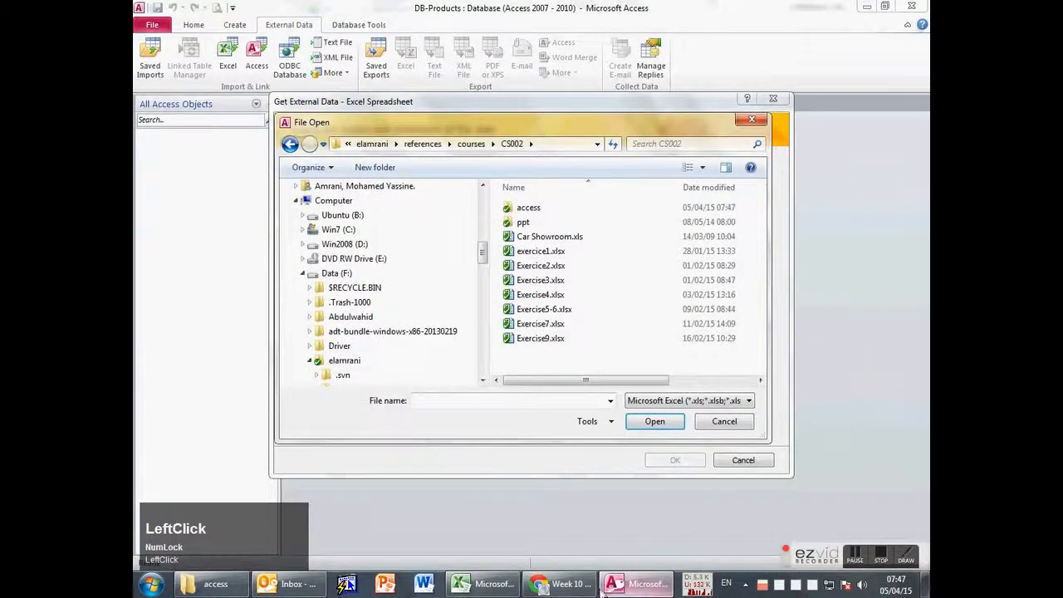
left_click(561, 585)
left_click(365, 8)
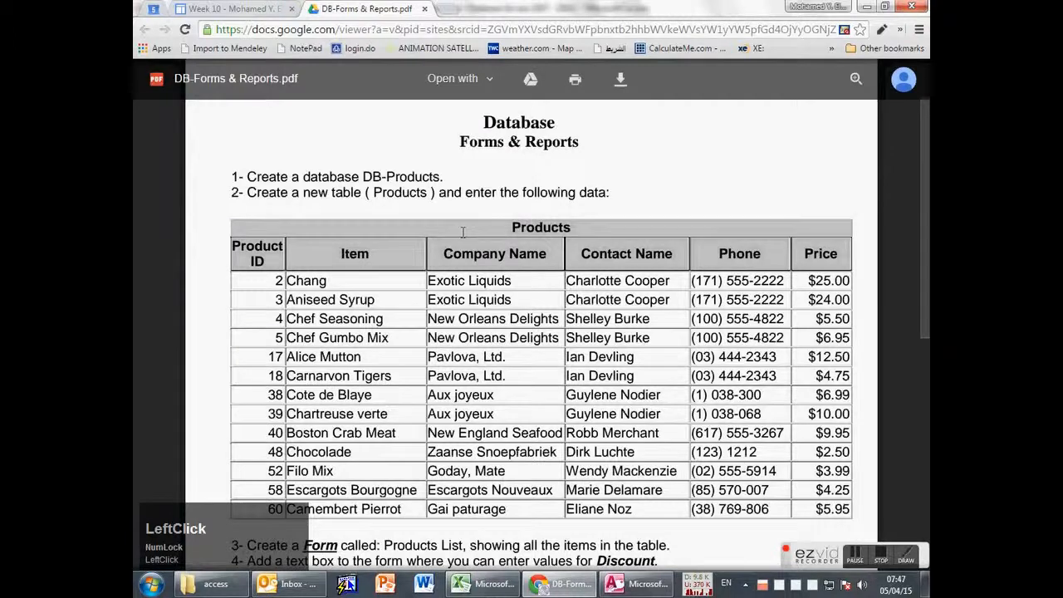
double_click(568, 225)
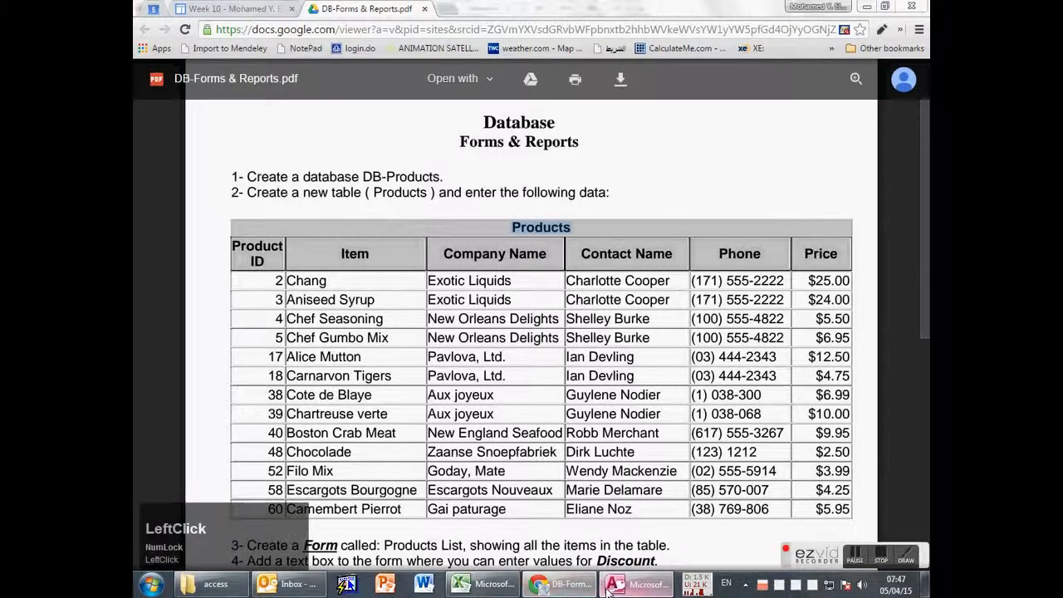
- Select DB-Forms&Reports.xlsx from the access folder as the import source and proceed with importing it into a new table
left_click(636, 584)
double_click(523, 207)
left_click(559, 236)
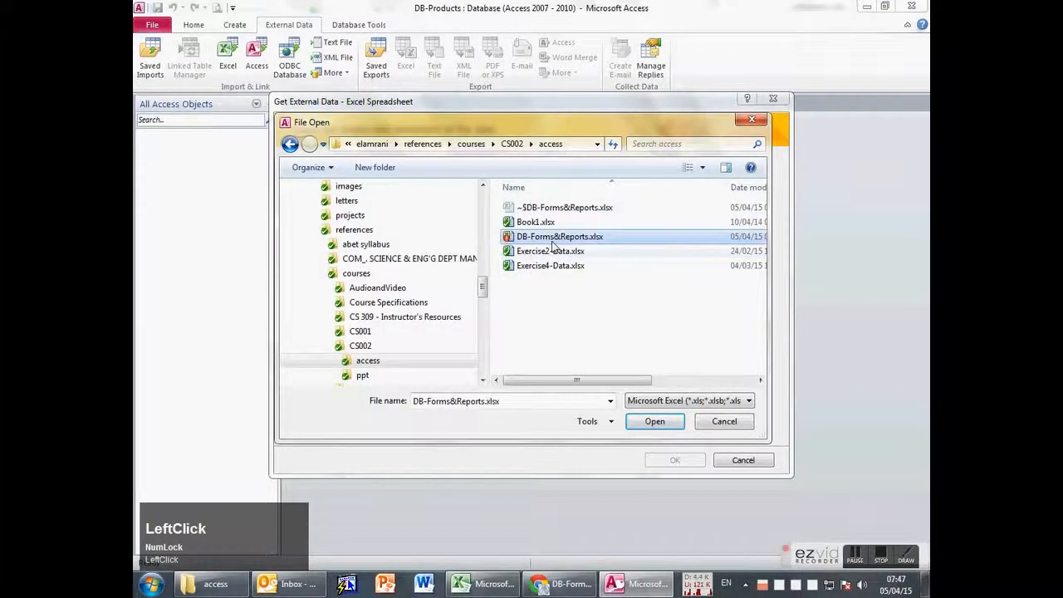
left_click(641, 421)
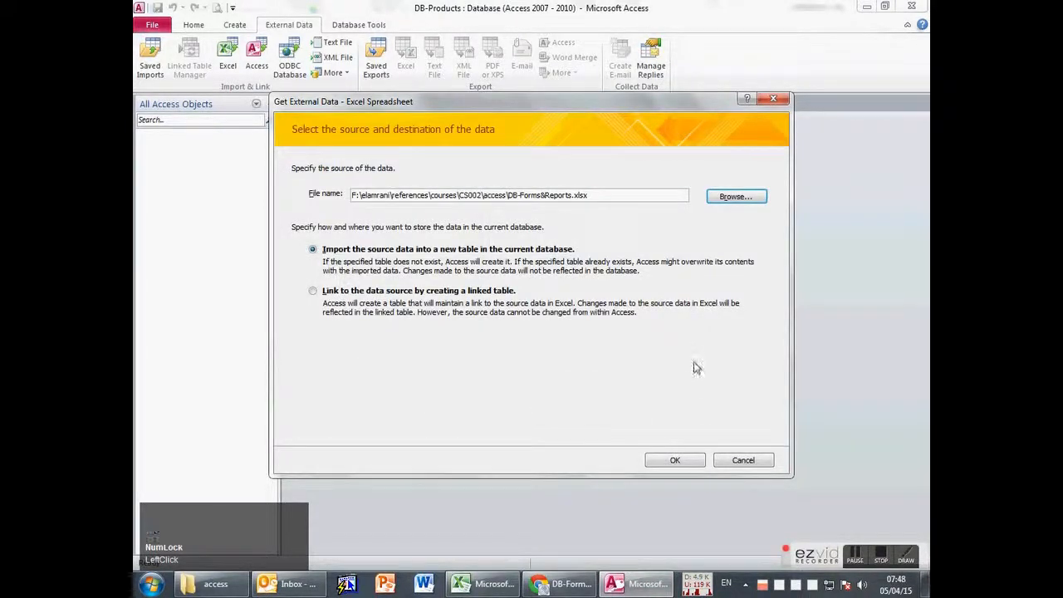
left_click(686, 461)
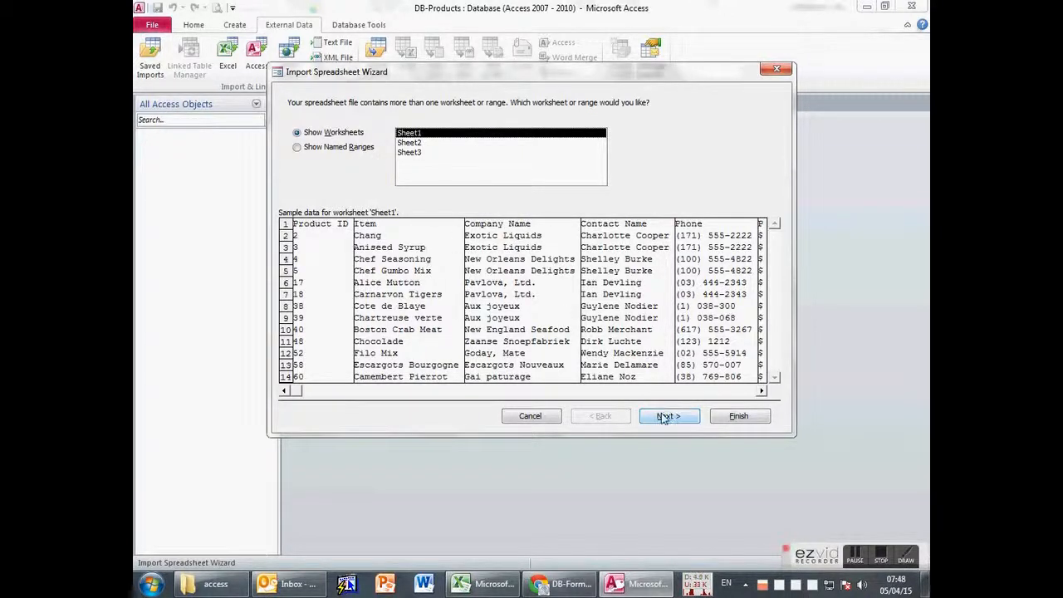
- Preview the workbook's worksheets and choose Sheet1 as the one to import
left_click(408, 153)
left_click(412, 143)
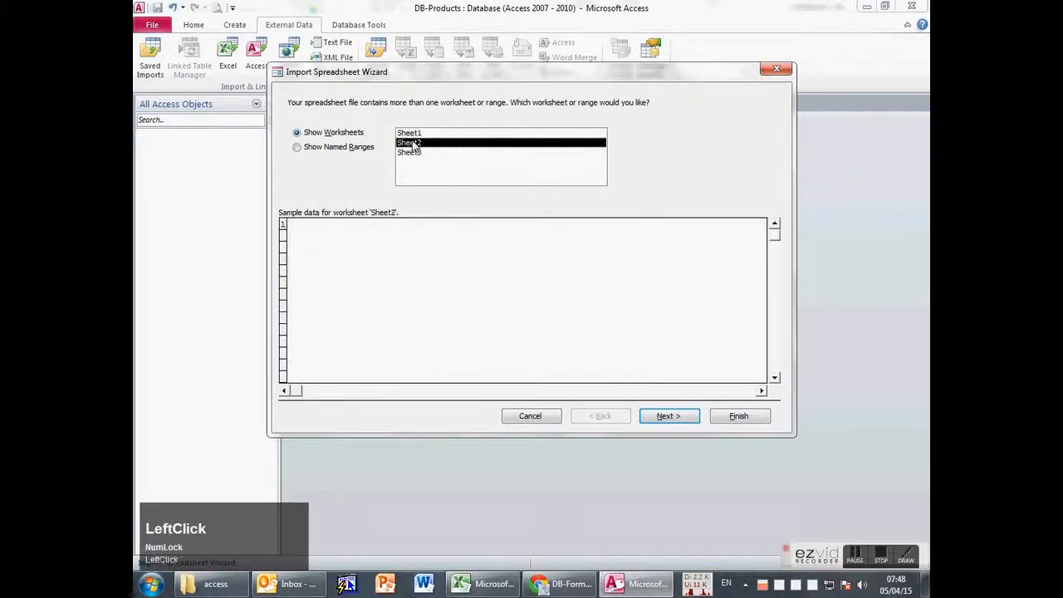
left_click(414, 134)
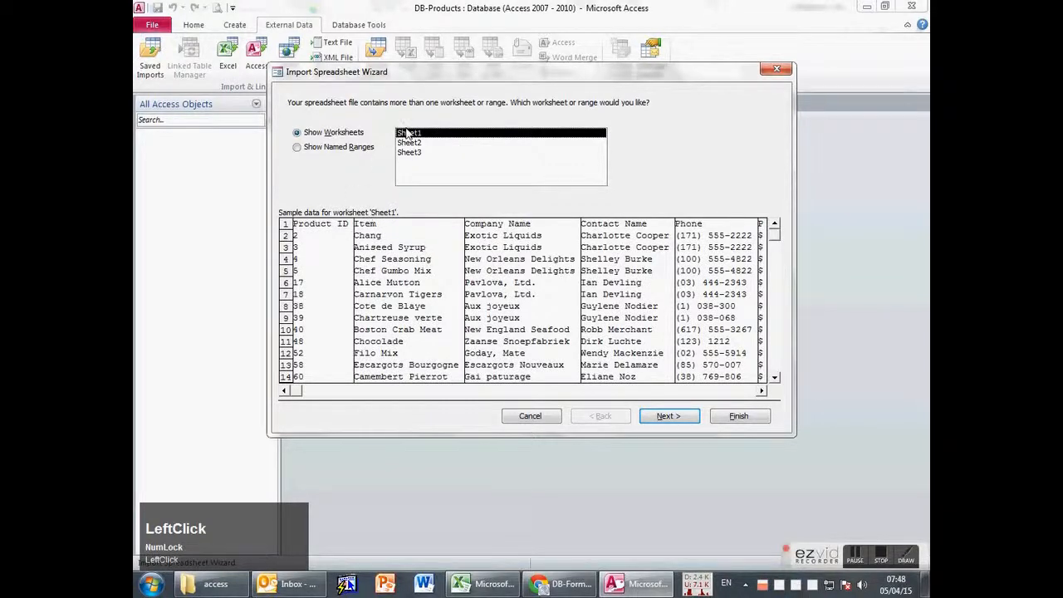
left_click(667, 414)
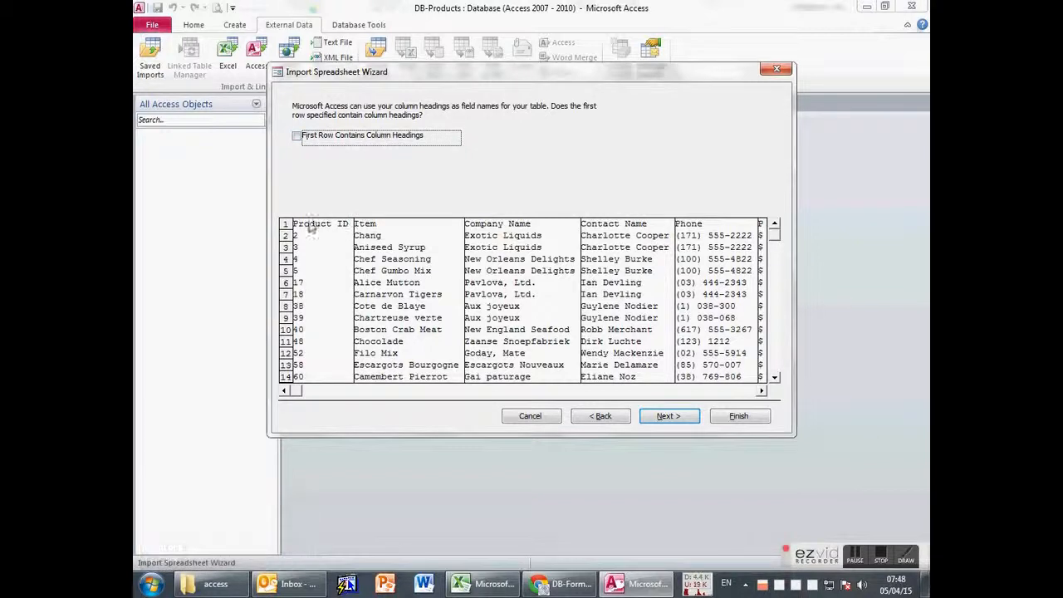
- Use the first row as column headings and proceed to the field options
left_click(300, 141)
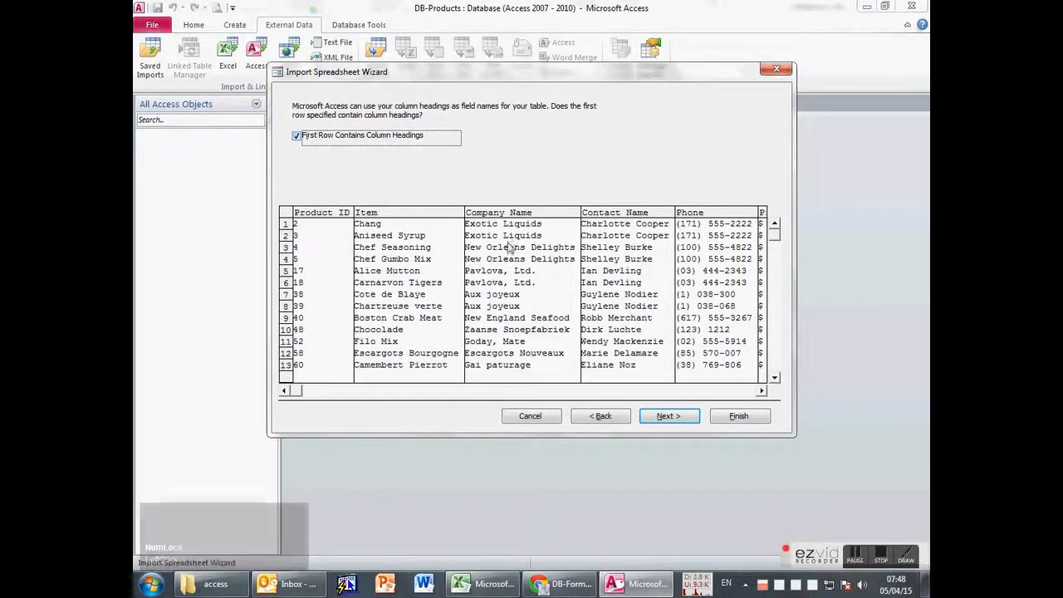
left_click(774, 232)
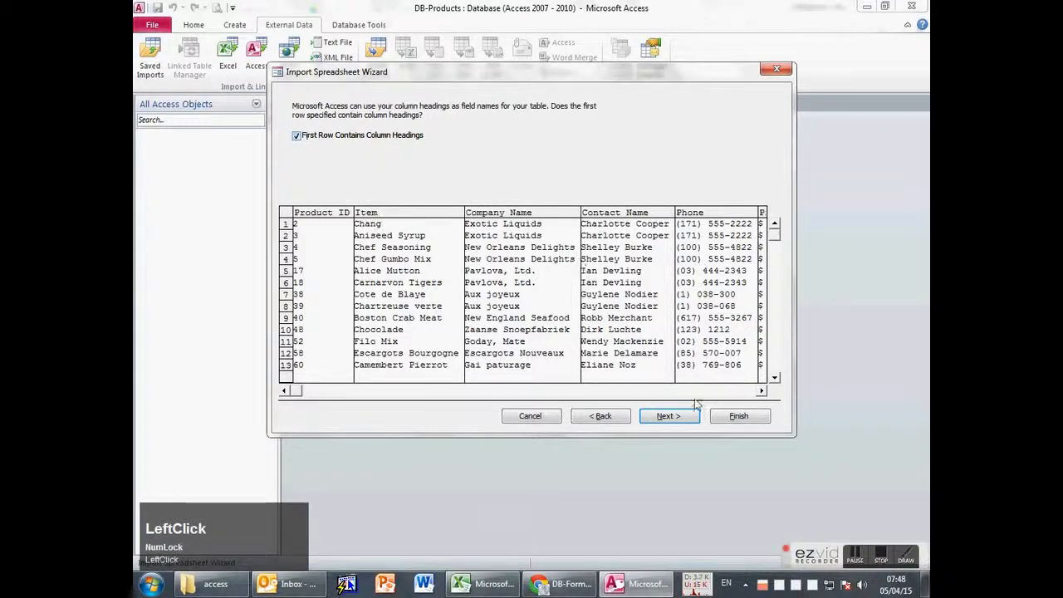
left_click(678, 418)
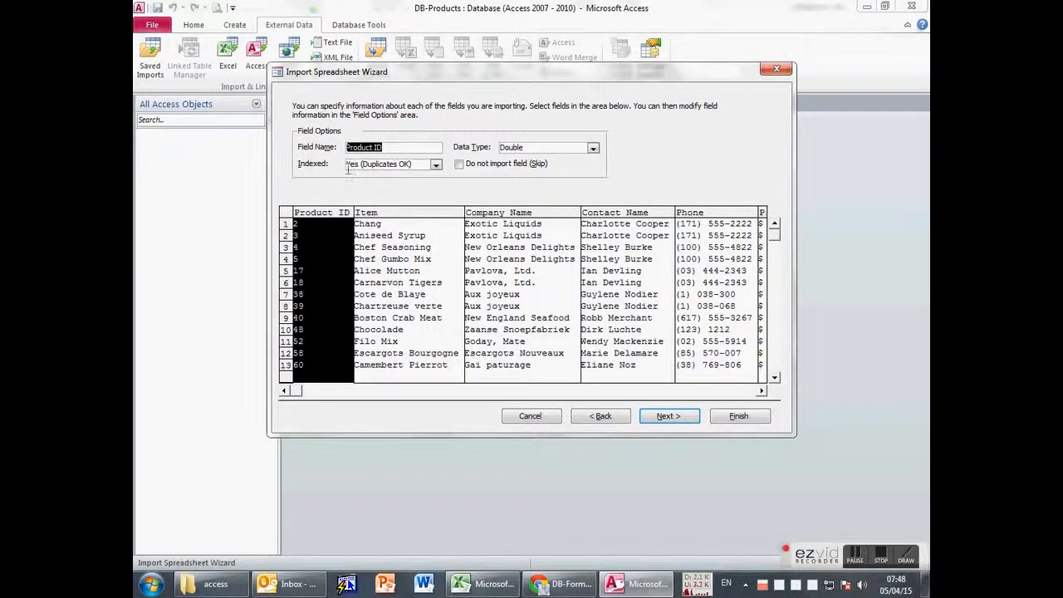
- Review the options of each imported field, set the Price field's data type to Currency, and proceed to the primary key choice
left_click(408, 220)
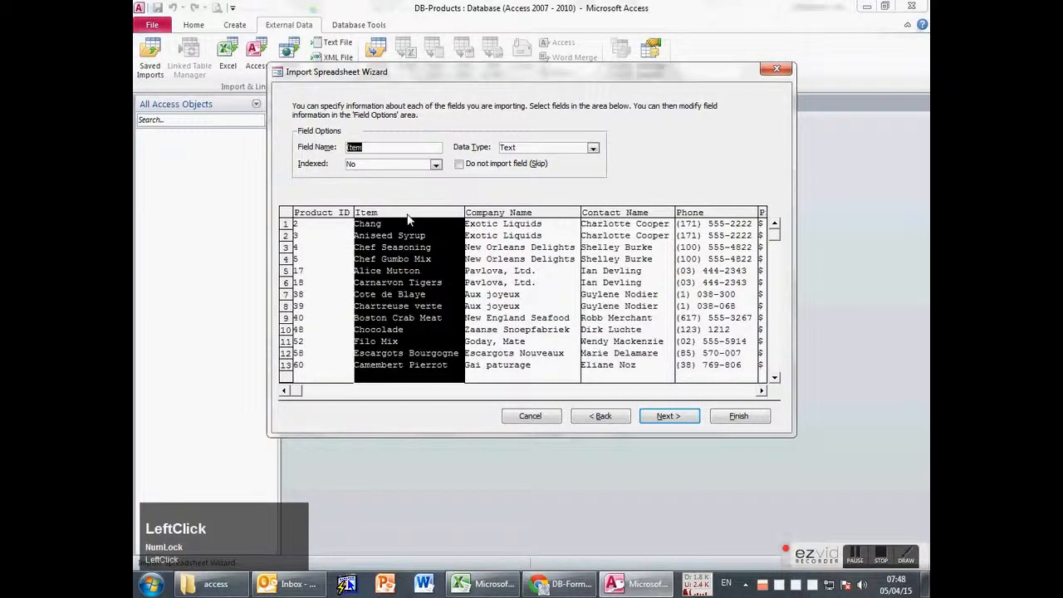
left_click(524, 220)
left_click(615, 217)
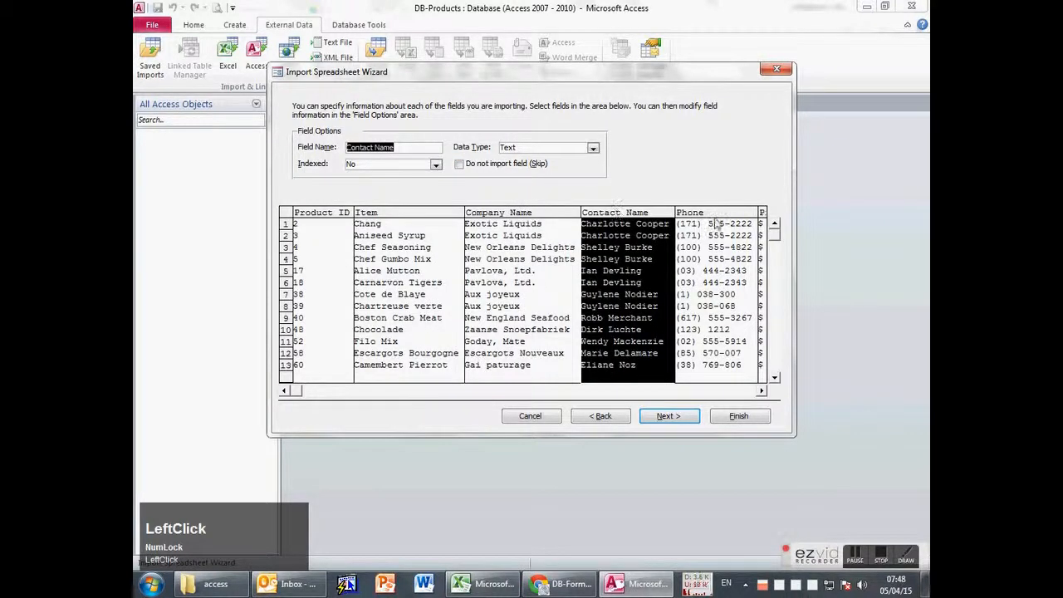
left_click(687, 226)
left_click(760, 391)
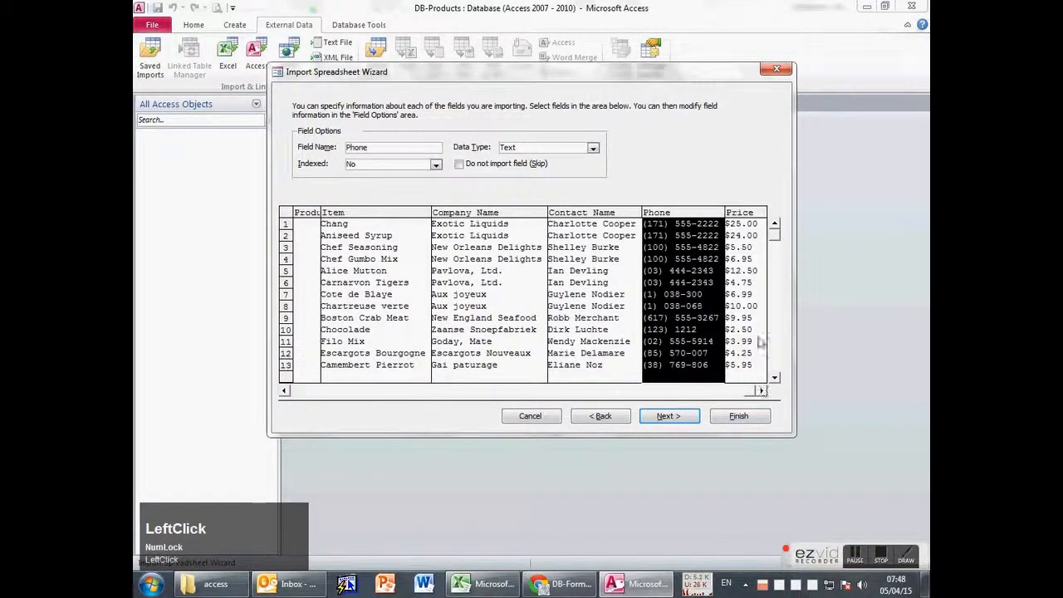
left_click(747, 217)
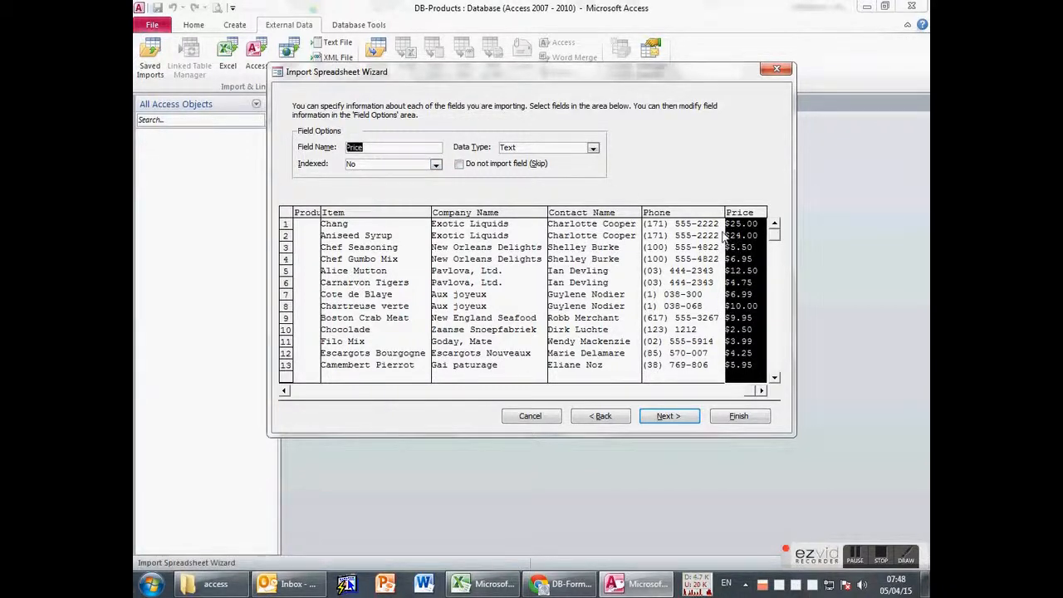
left_click(595, 148)
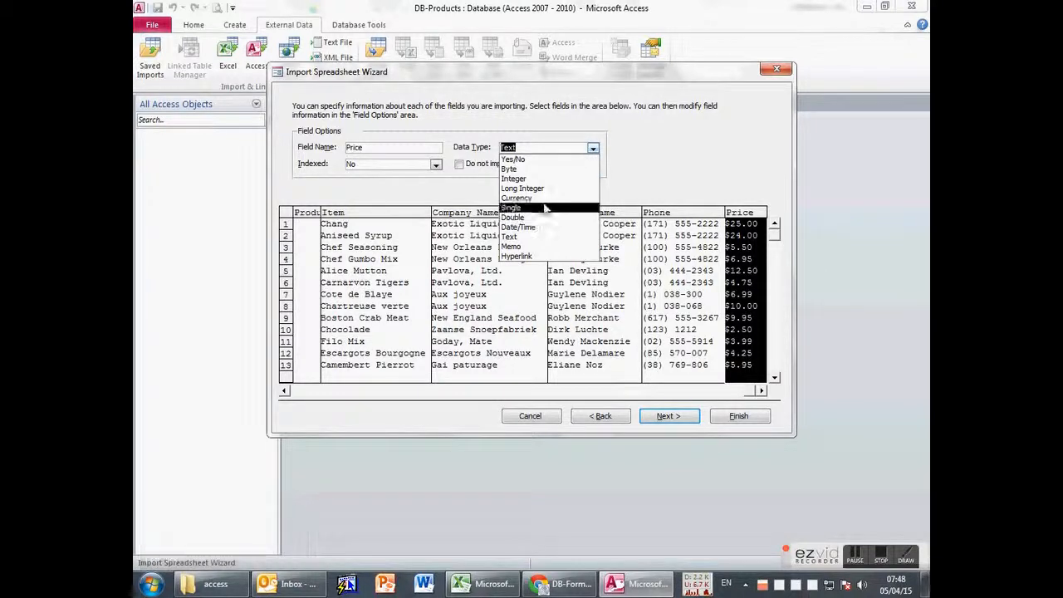
left_click(547, 199)
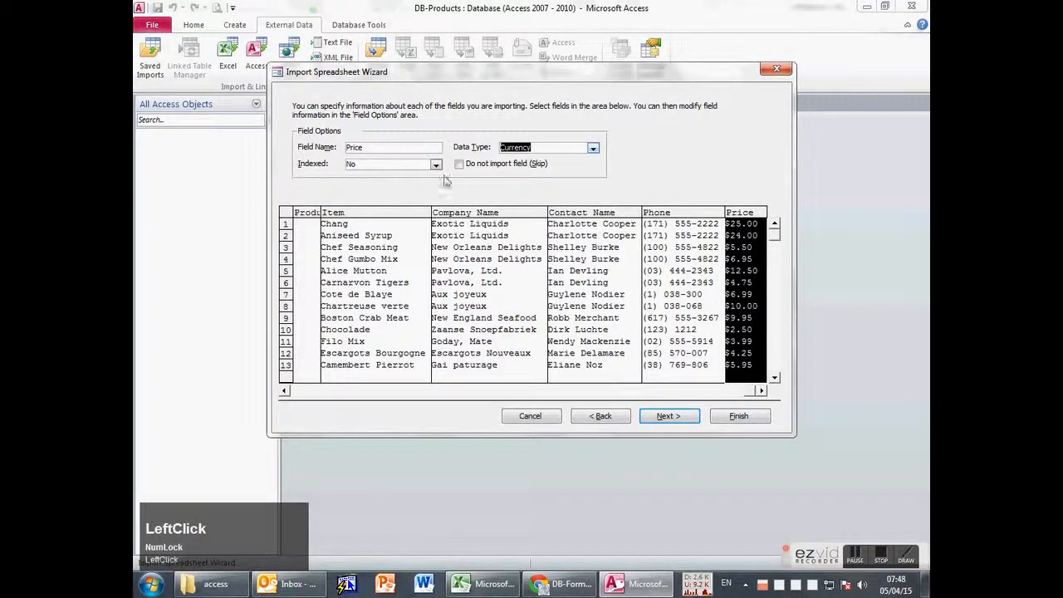
left_click(675, 417)
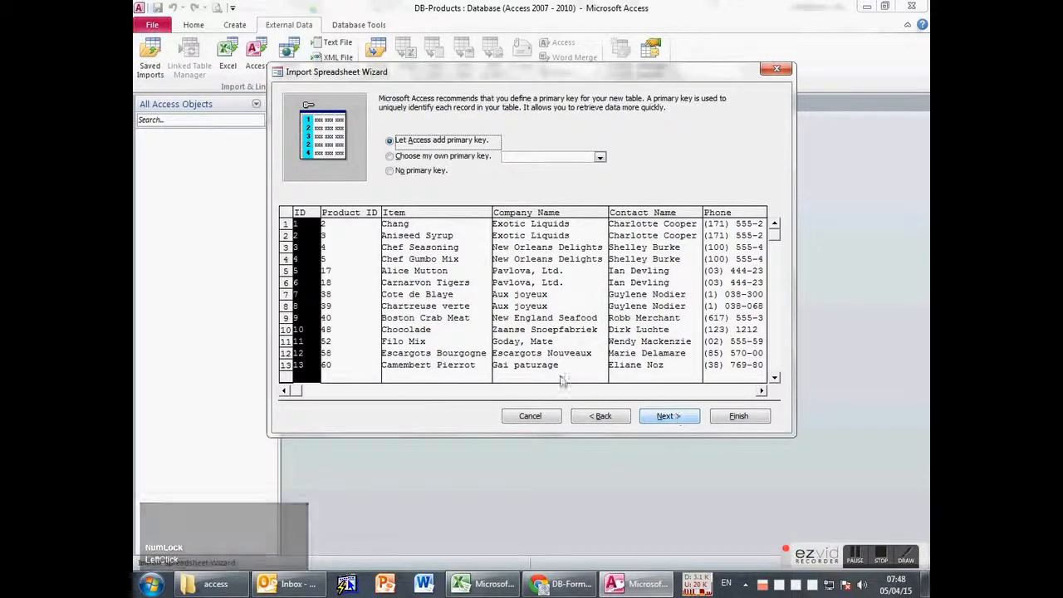
- Compare the automatic key column with the Excel data, and choose Product ID as the new table's own primary key
left_click(490, 586)
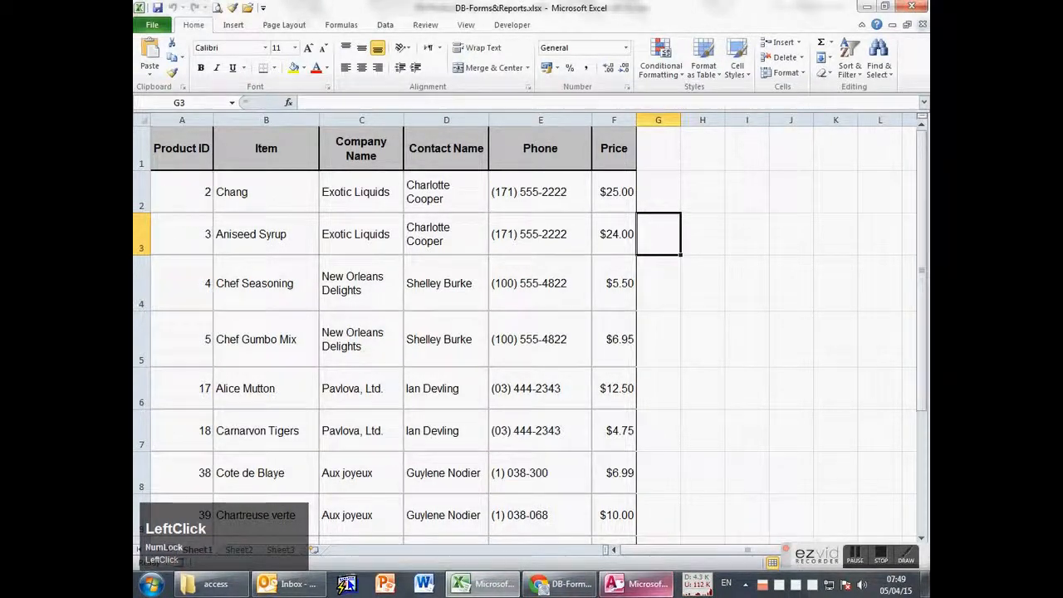
left_click(628, 586)
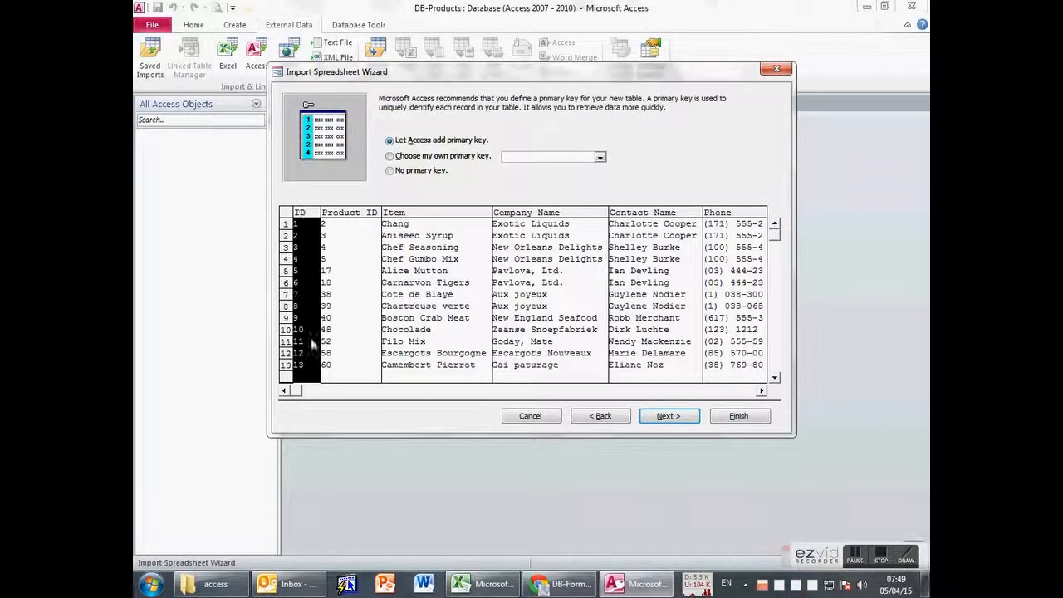
left_click(438, 158)
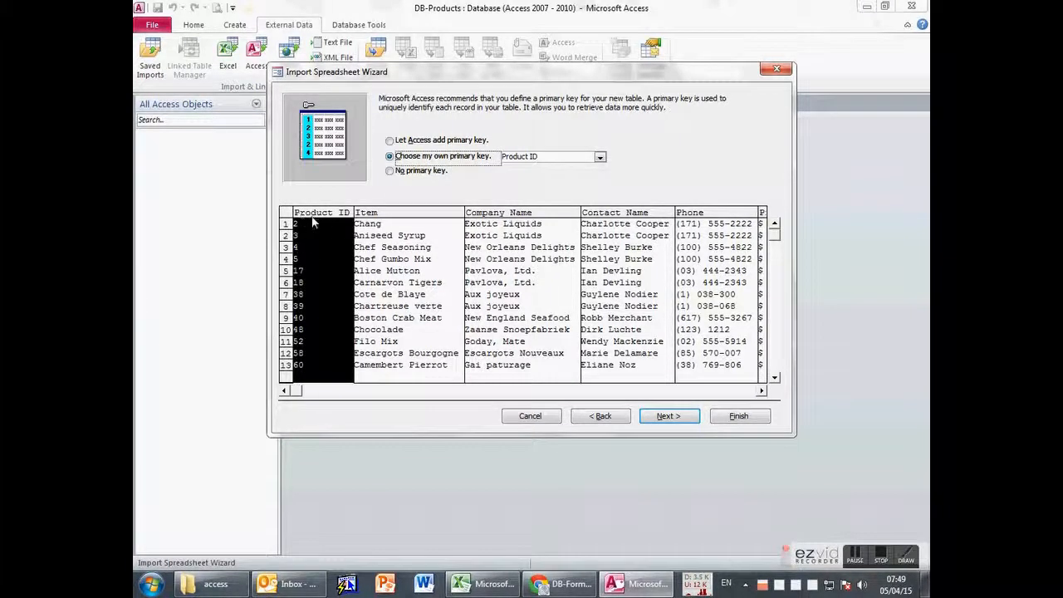
left_click(464, 143)
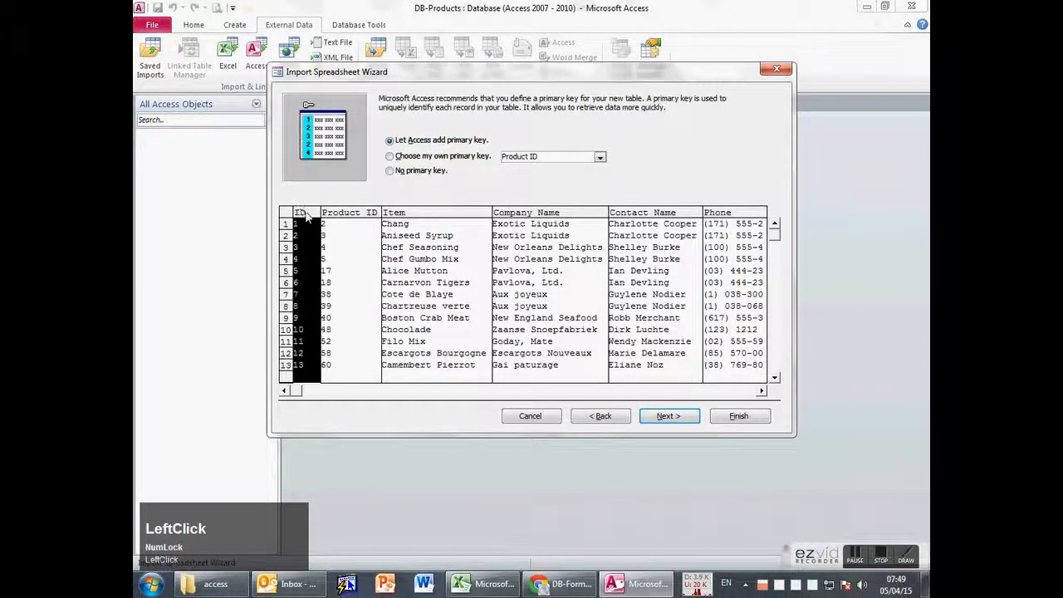
left_click(602, 415)
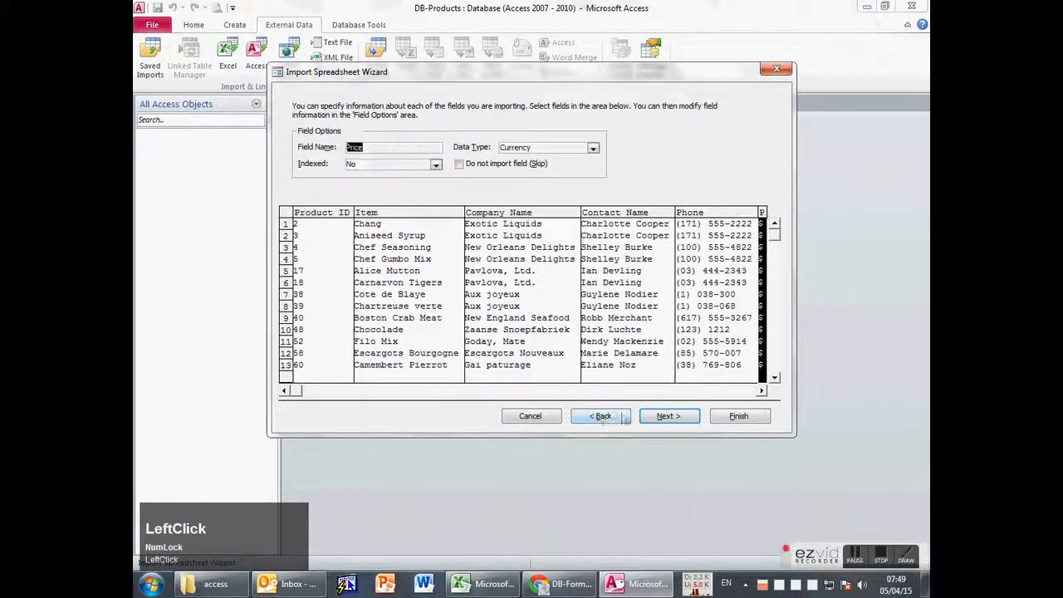
left_click(669, 417)
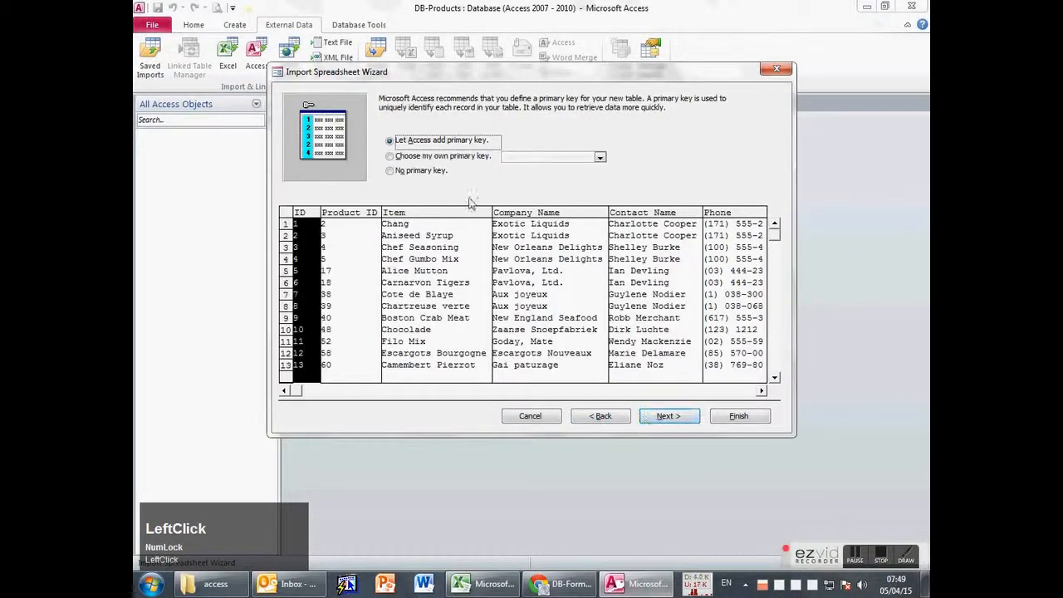
left_click(405, 157)
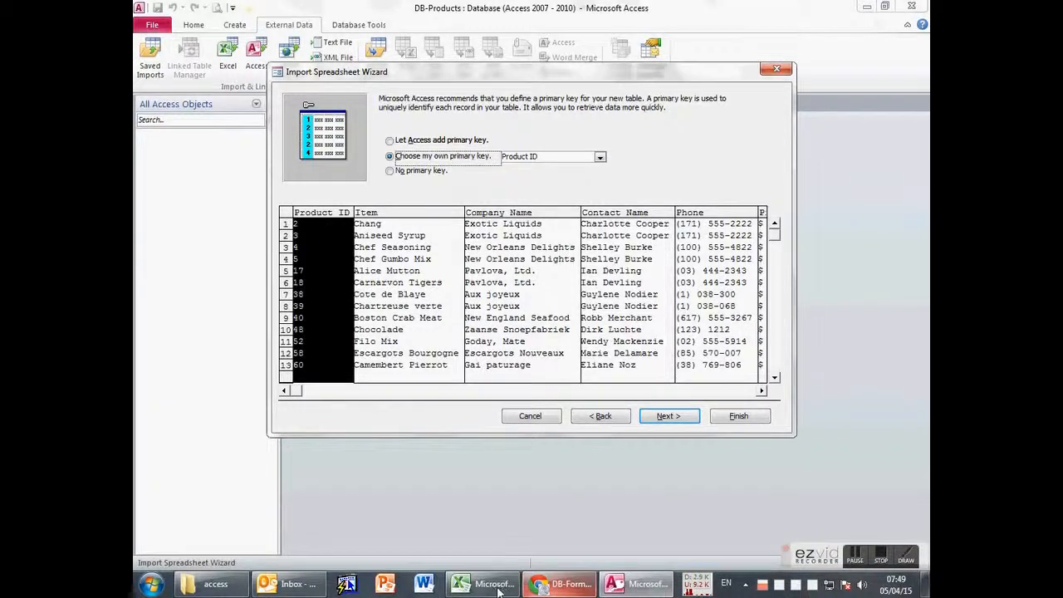
- Check the Products table and the tasks in the assignment PDF, and return to the Access import wizard
left_click(553, 586)
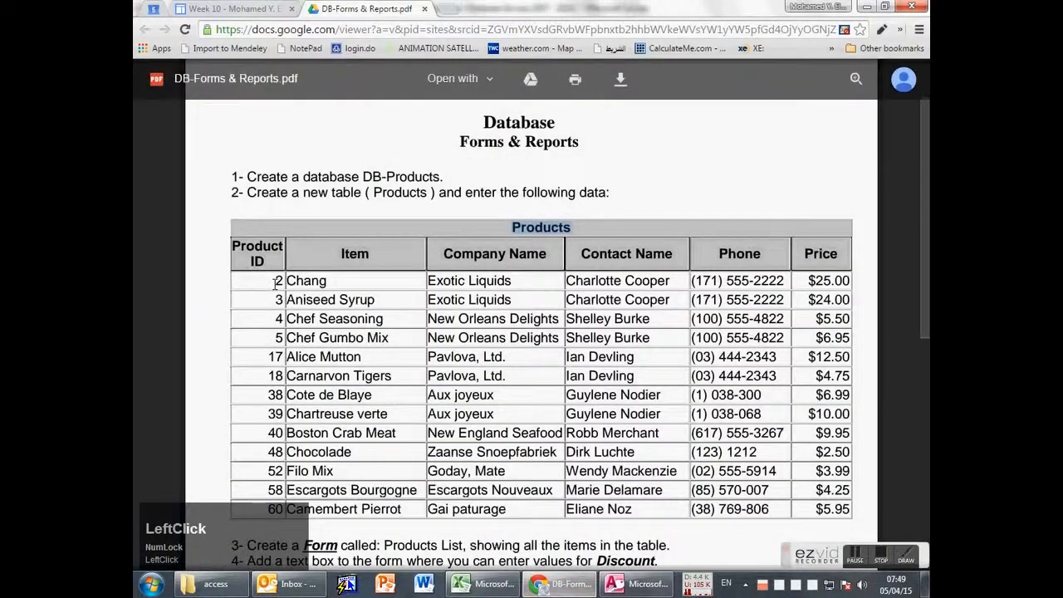
scroll(263, 389, "down", 1)
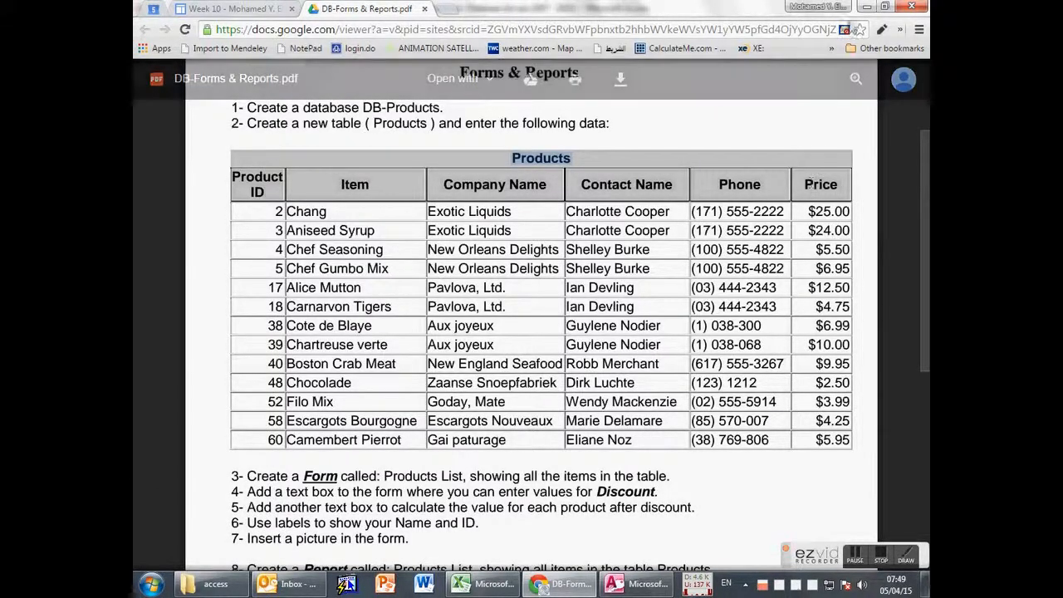
left_click(653, 591)
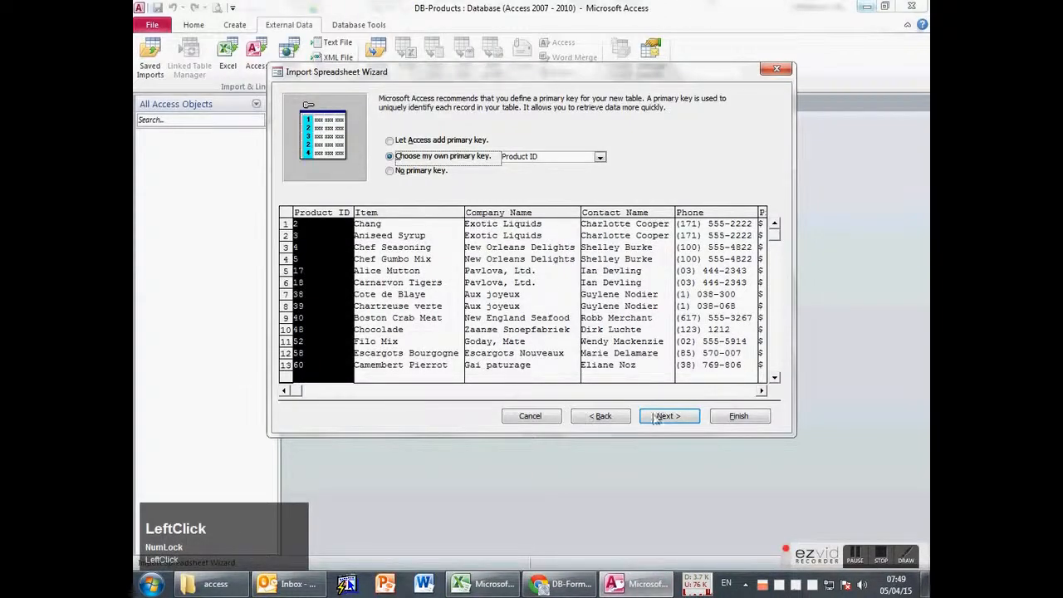
- Try the Price column as the primary key, and switch back to Product ID
left_click(761, 391)
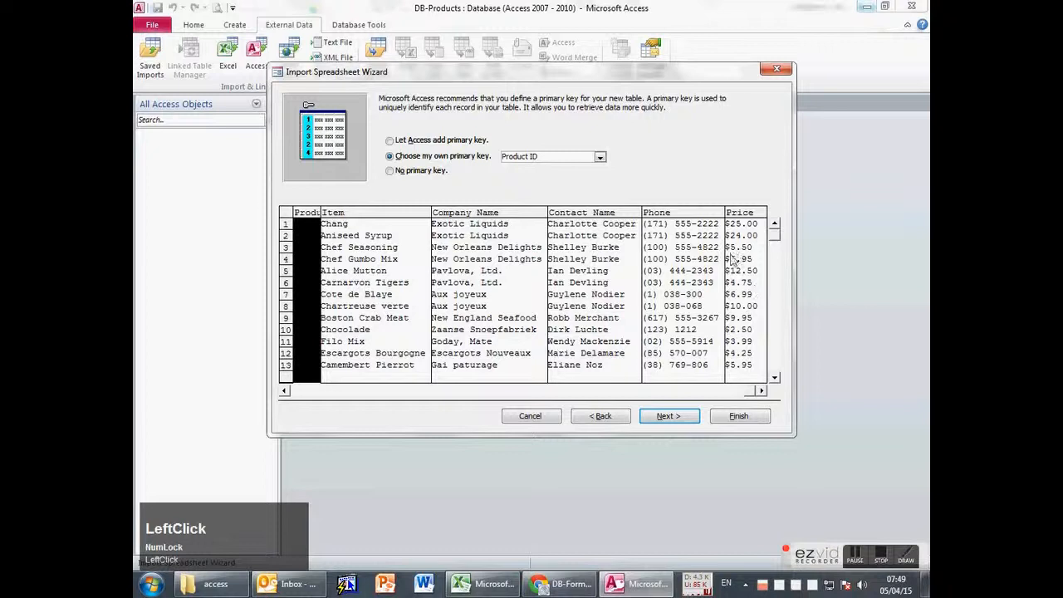
left_click(743, 220)
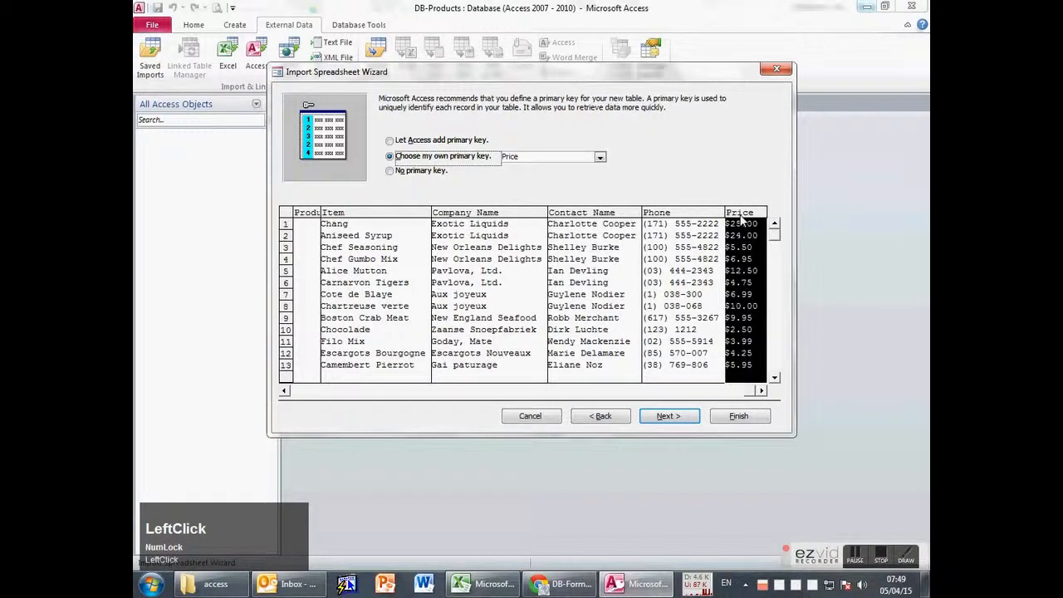
left_click(358, 215)
left_click(306, 216)
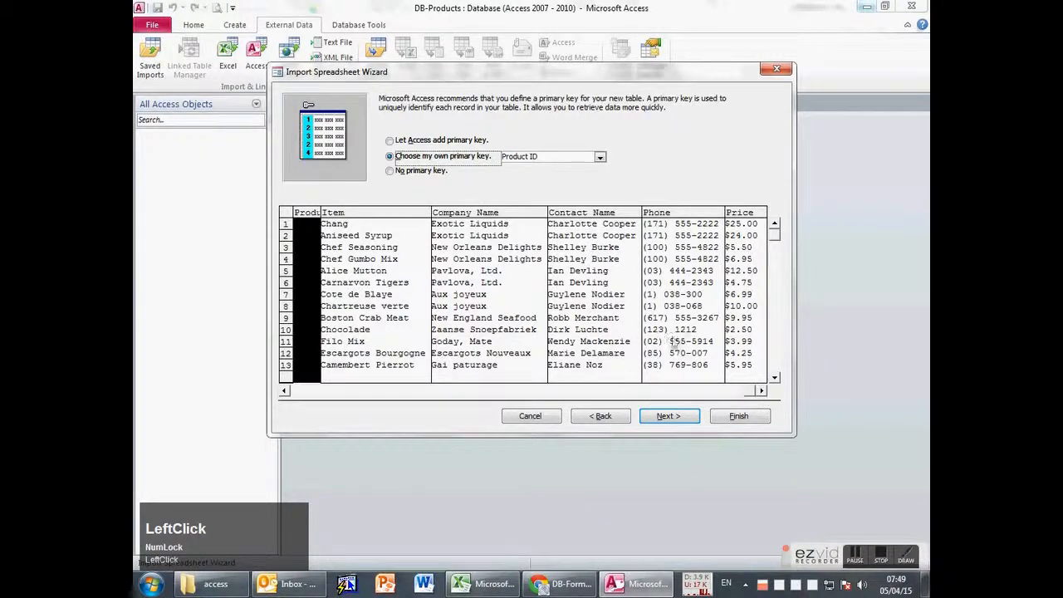
left_click(286, 391)
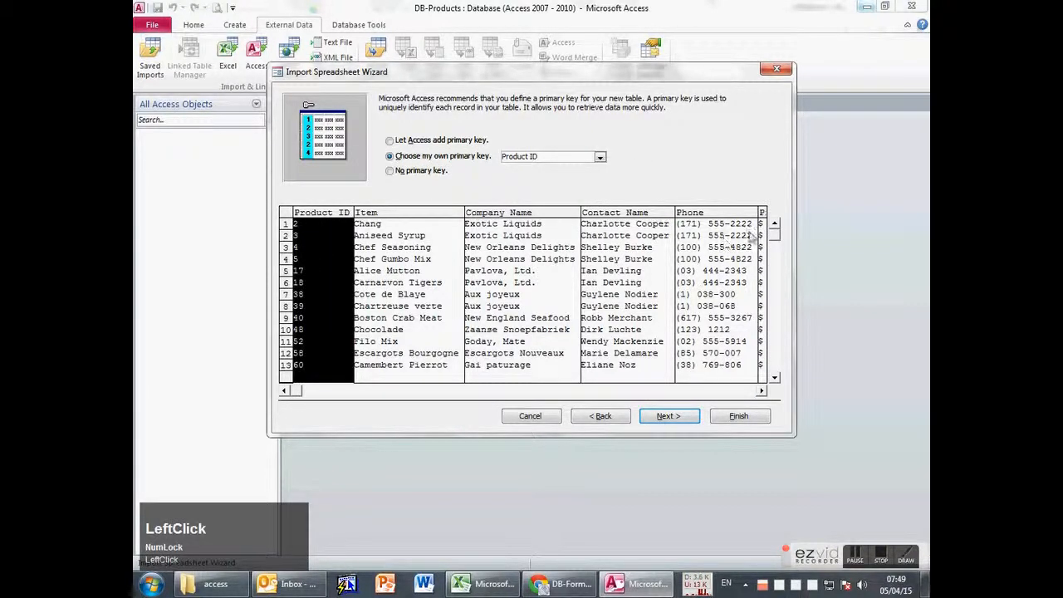
left_click(761, 390)
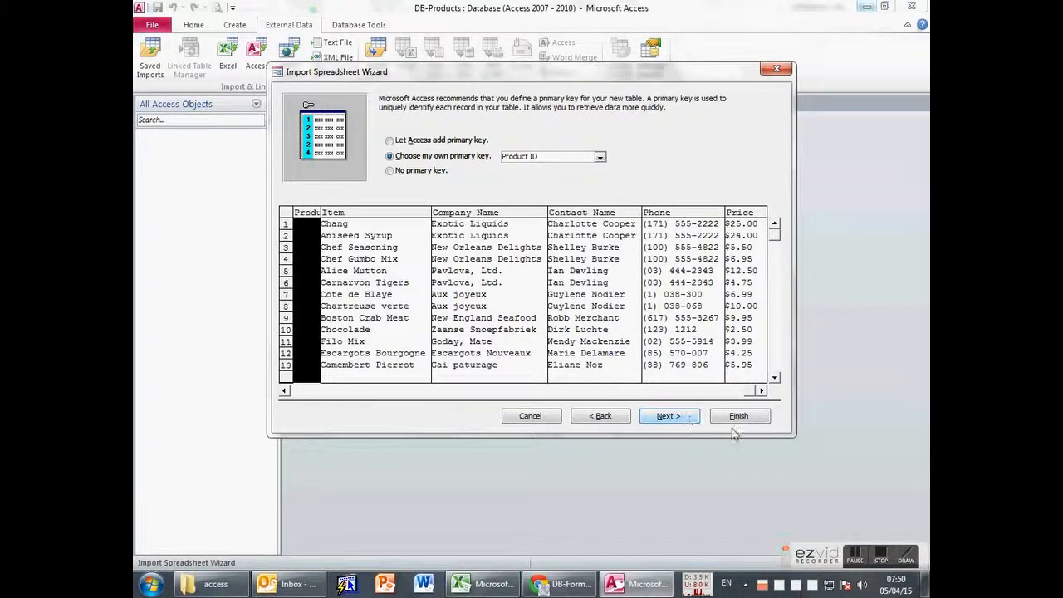
- Finish the import into a table named Products without saving the import steps, and open the table to check its Price column
left_click(652, 415)
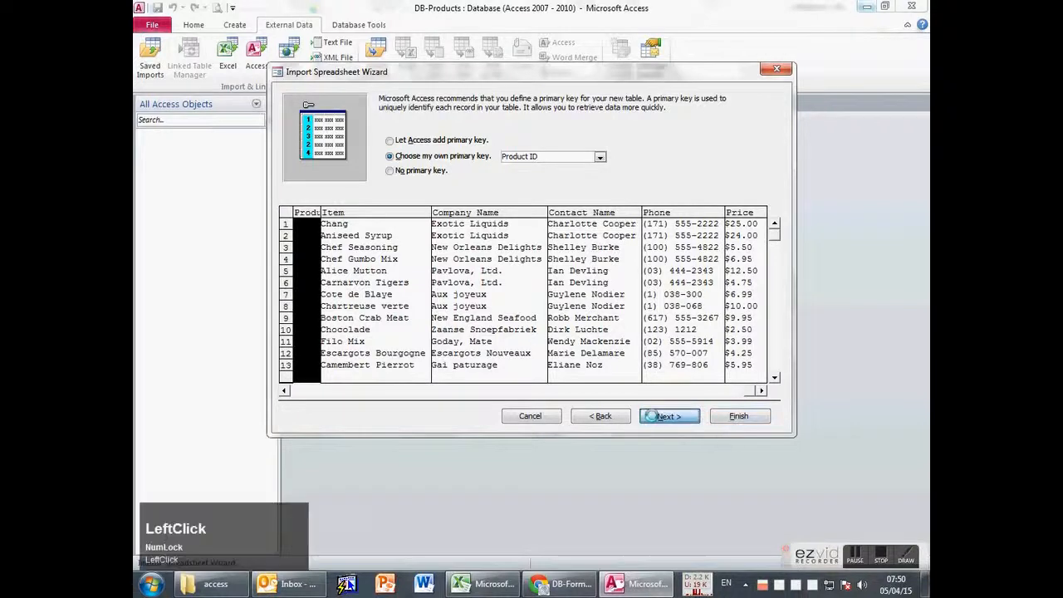
type("Products")
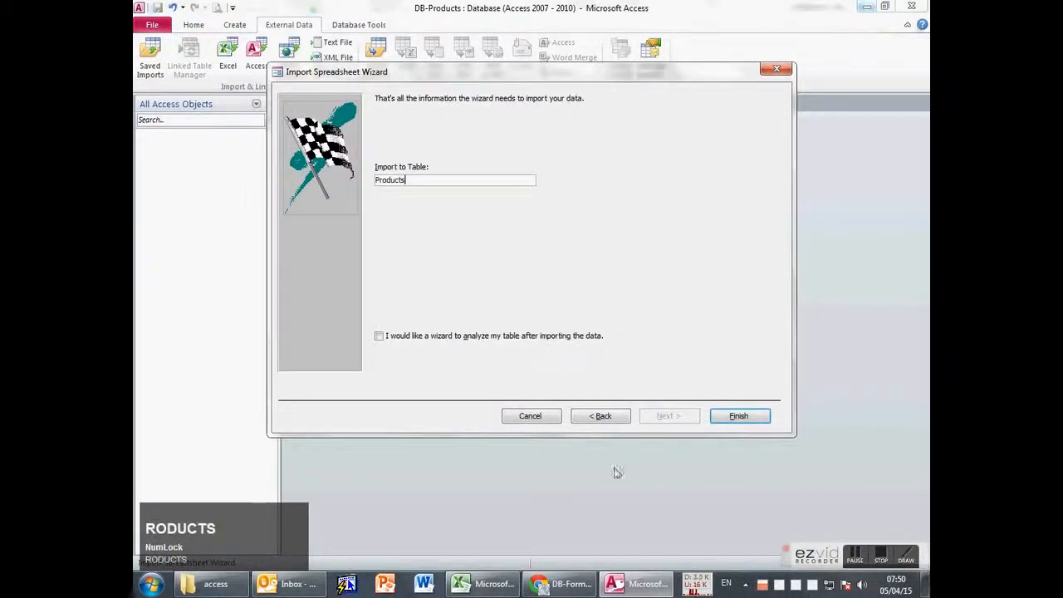
left_click(738, 417)
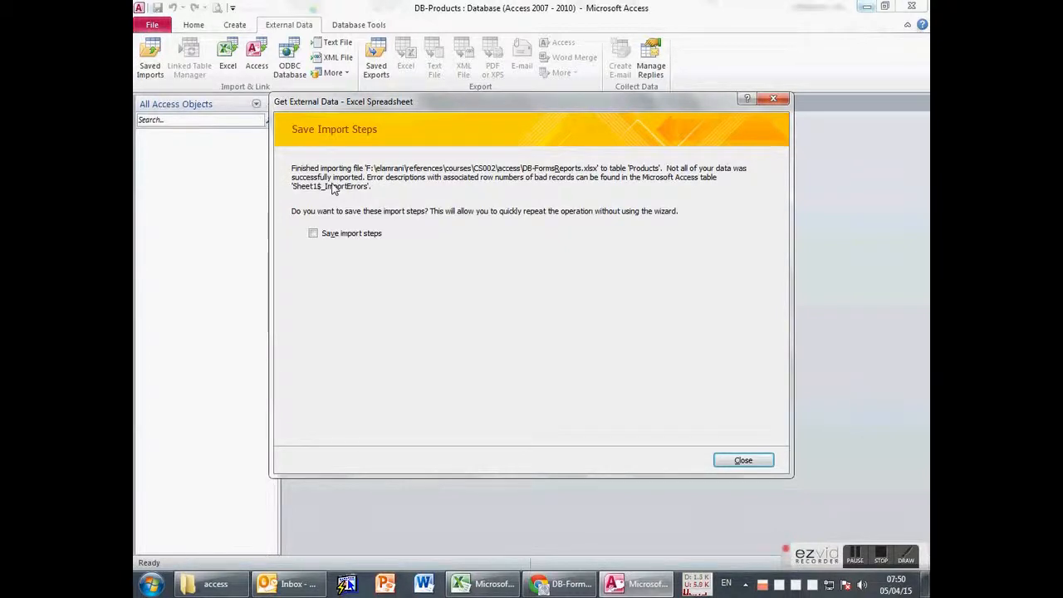
left_click(740, 459)
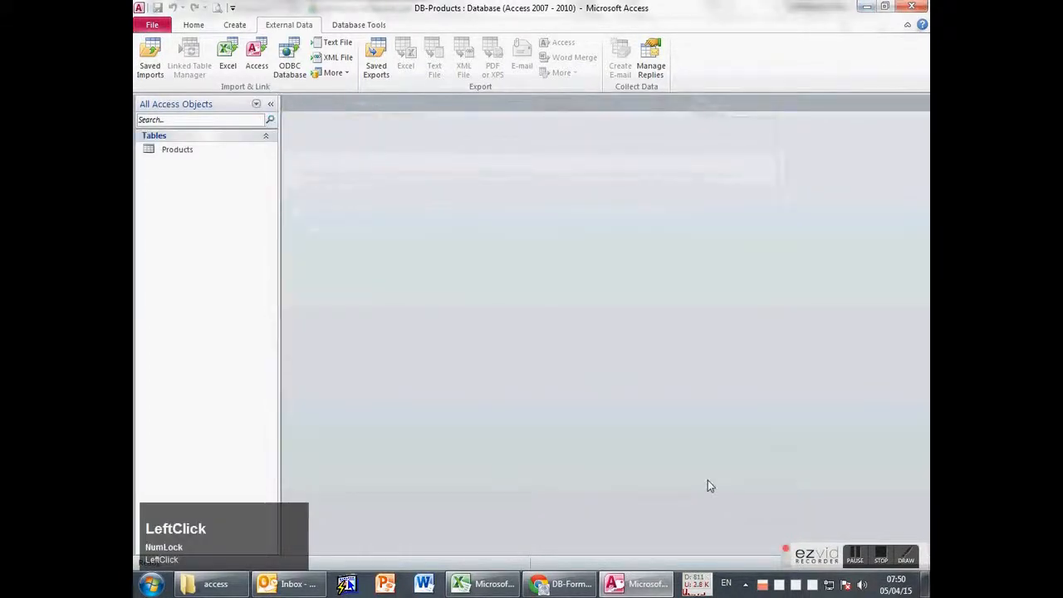
double_click(184, 153)
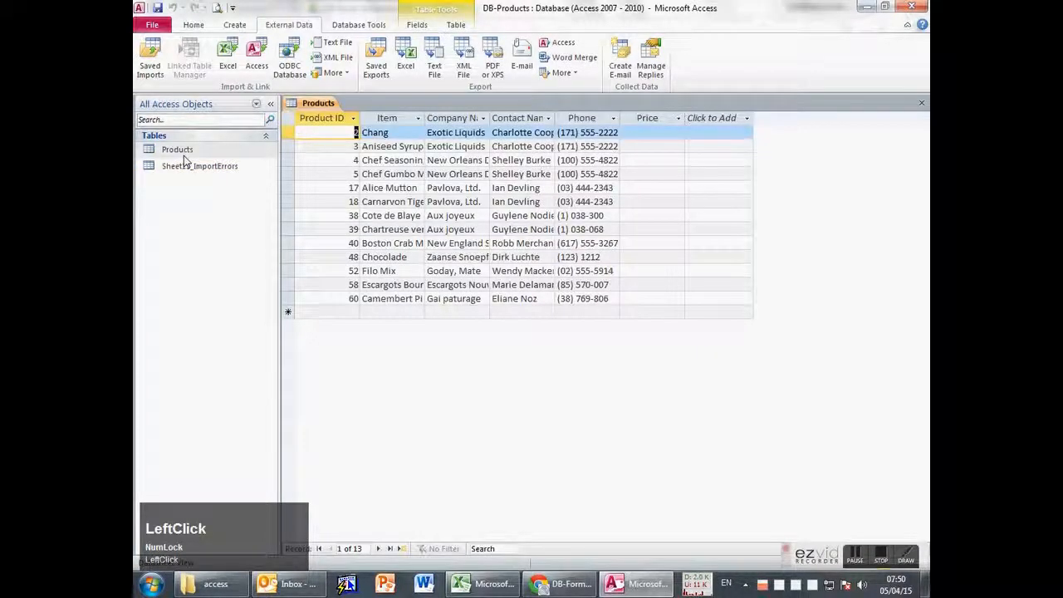
left_click(643, 133)
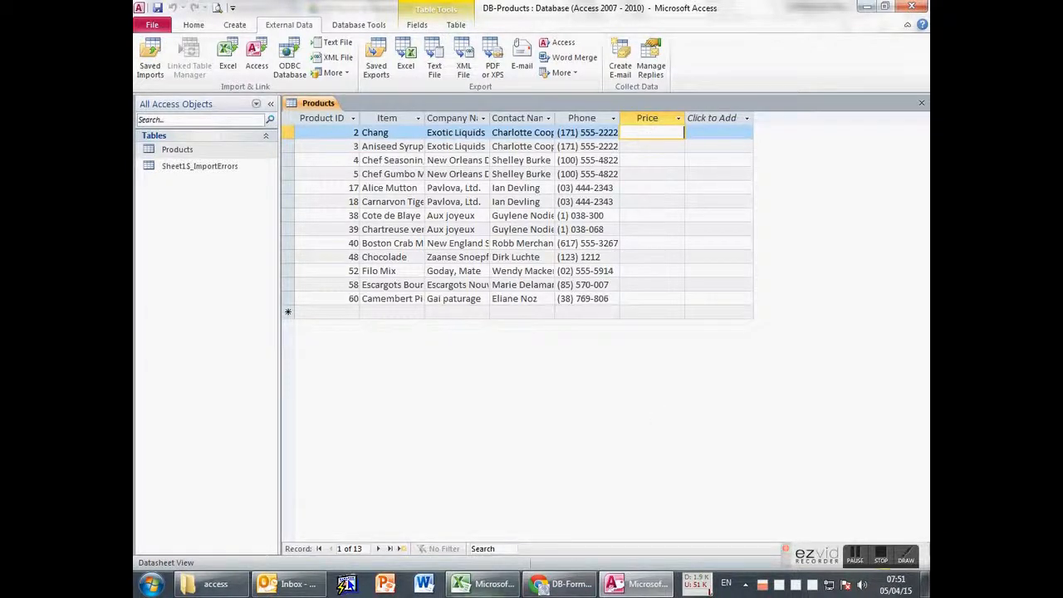
- Switch to the Excel workbook and remove the dollar sign from the prices in cells F2 and F3
left_click(469, 586)
left_click(612, 198)
double_click(606, 191)
left_click_drag(606, 190, 596, 191)
key("Delete")
left_click(606, 232)
double_click(607, 218)
left_click_drag(607, 217, 600, 218)
key("Delete")
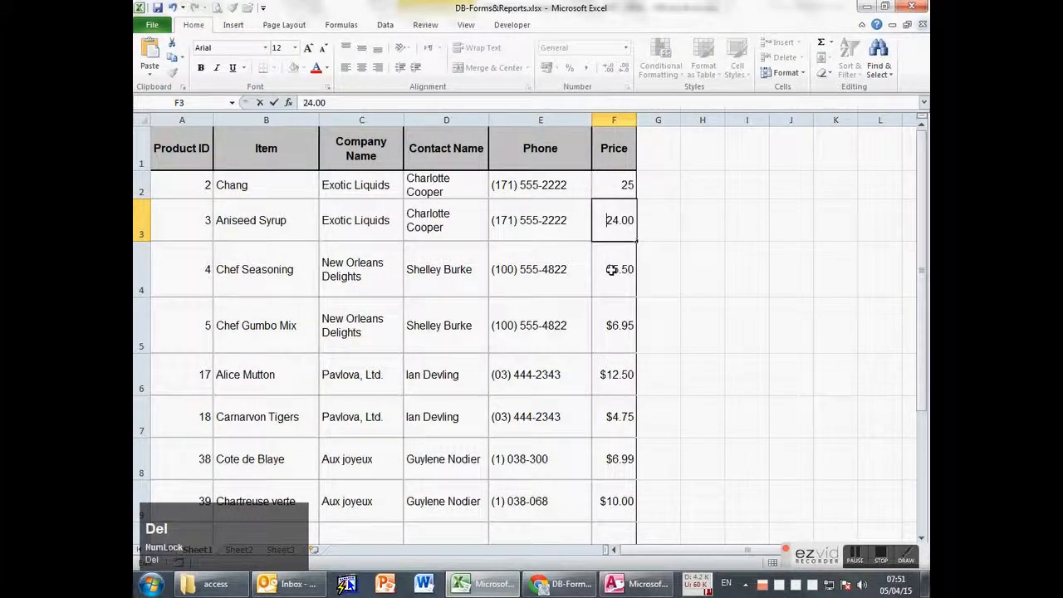
key("End")
type("\\")
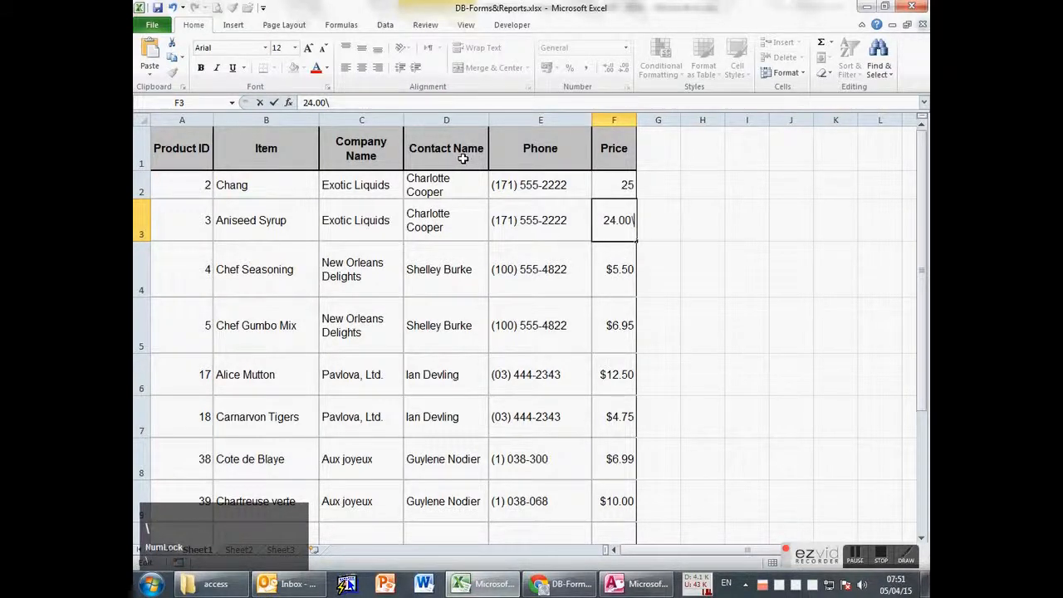
key("Return")
- Remove the dollar sign from the prices in cells F4 to F7
left_click(300, 102)
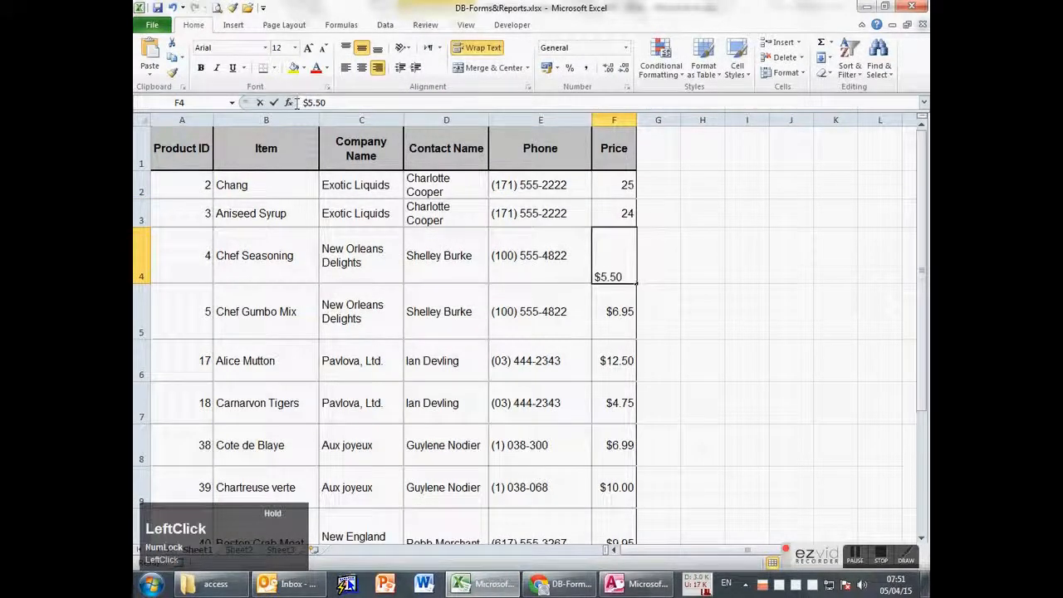
key("Delete")
key("Return")
left_click(305, 102)
key("BackSpace")
key("Return")
left_click(305, 102)
key("BackSpace")
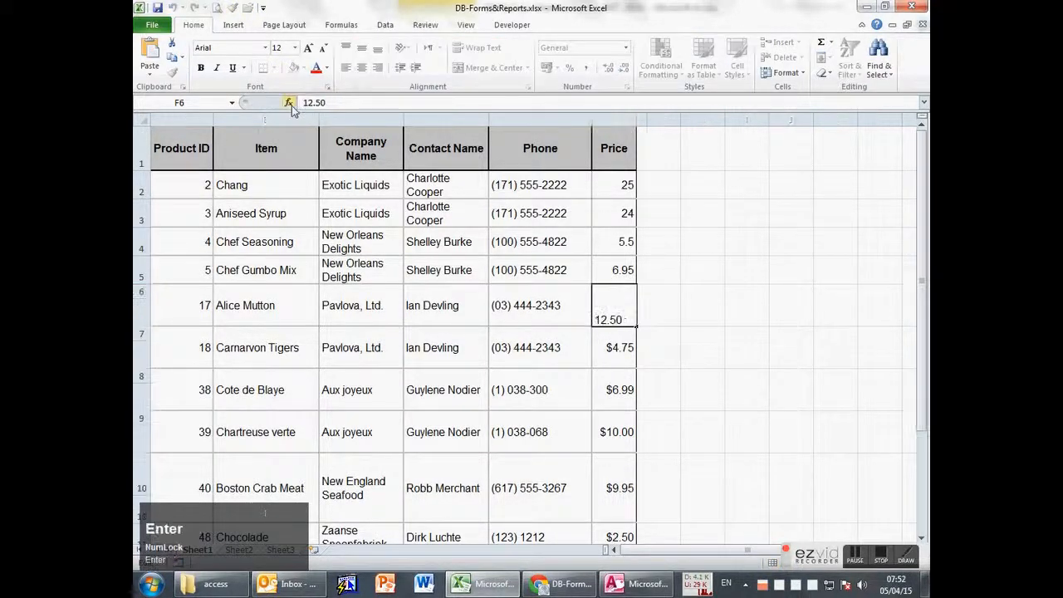
key("Return")
left_click(301, 103)
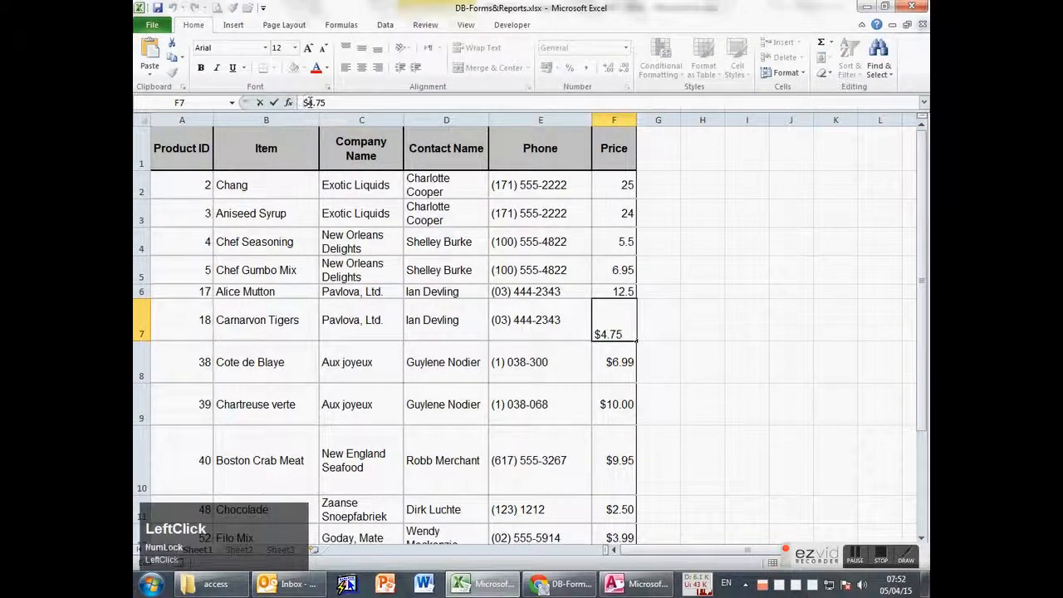
key("BackSpace")
key("Return")
- Strip the dollar sign from the prices in cells F8 to F11
left_click(304, 102)
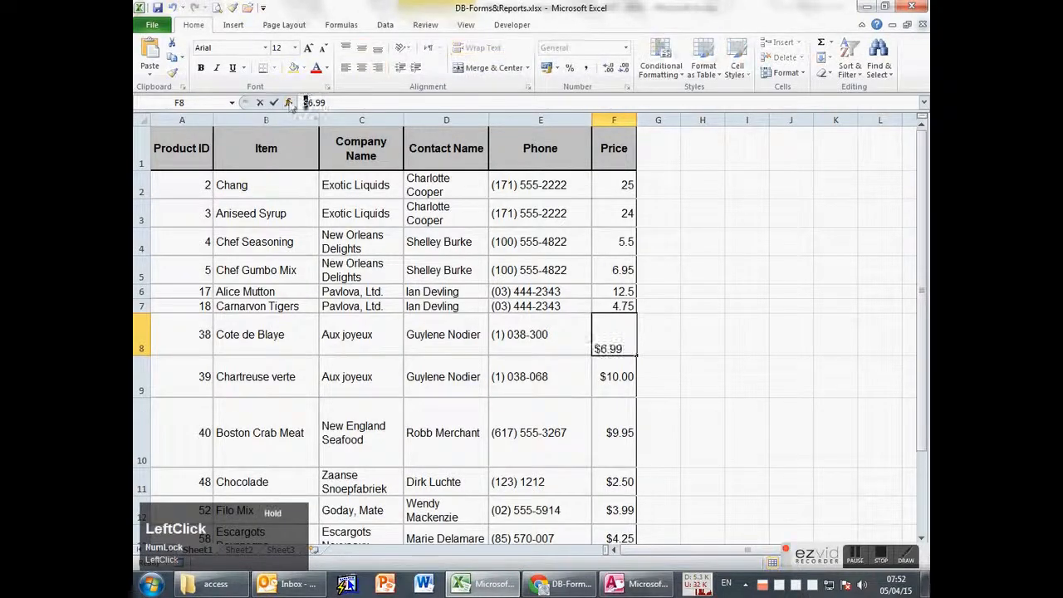
key("BackSpace")
key("Return")
left_click(304, 102)
key("BackSpace")
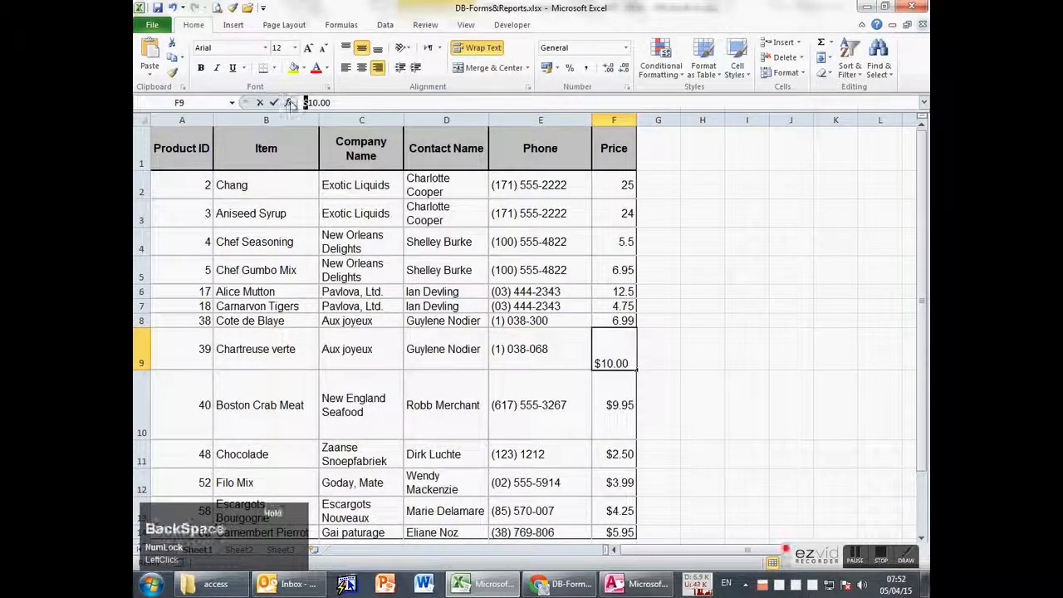
key("Return")
left_click(305, 102)
key("BackSpace")
key("Return")
left_click(306, 102)
key("BackSpace")
key("Return")
- Clear the dollar sign from the prices in cells F12 to F14, and save and close the workbook
left_click(306, 103)
key("BackSpace")
key("Return")
left_click(304, 102)
key("BackSpace")
key("Return")
left_click(304, 102)
key("BackSpace")
key("Return")
left_click(747, 442)
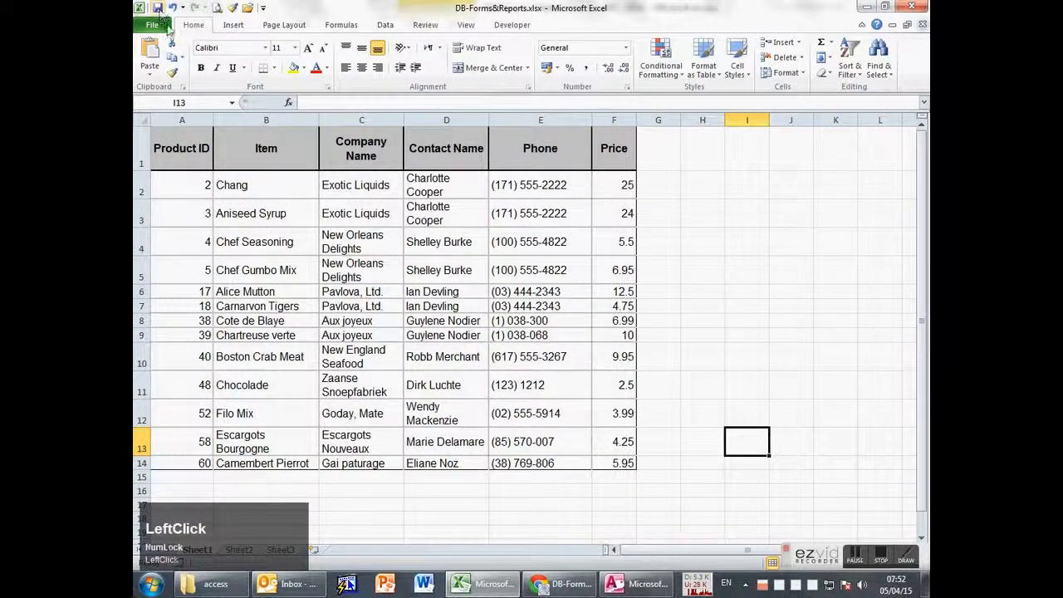
left_click(912, 8)
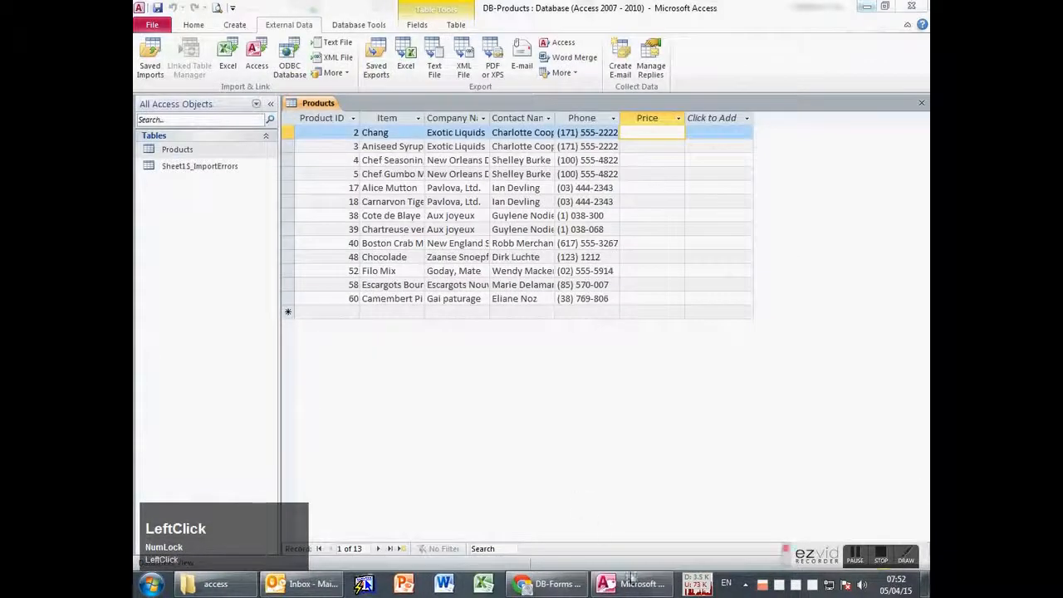
- Close the Products table in Access and examine the Error, Field and Row columns of Sheet1$_ImportErrors, closing it without saving its layout
middle_click(314, 103)
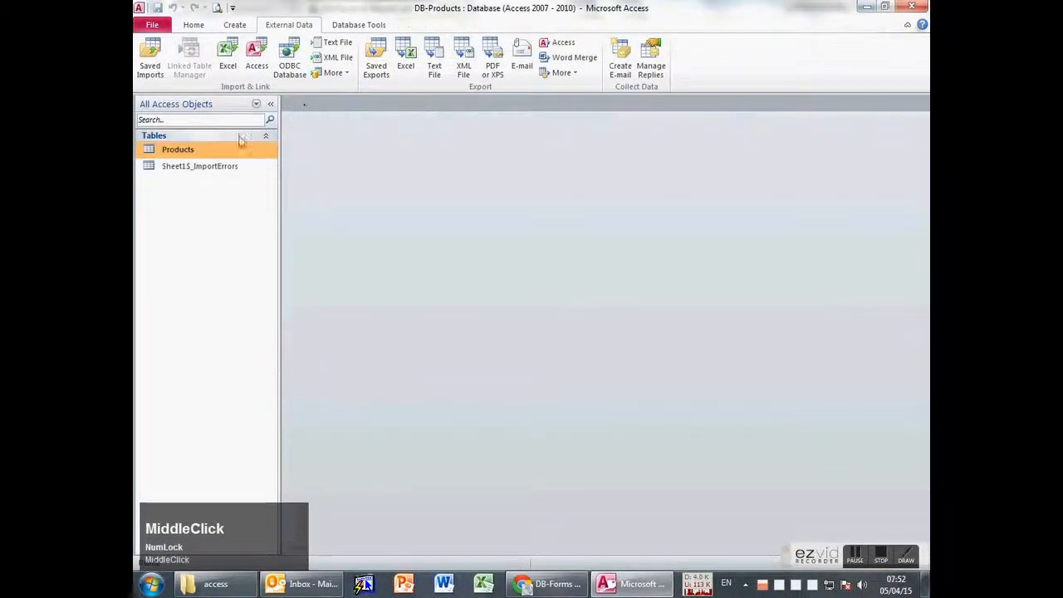
left_click(181, 169)
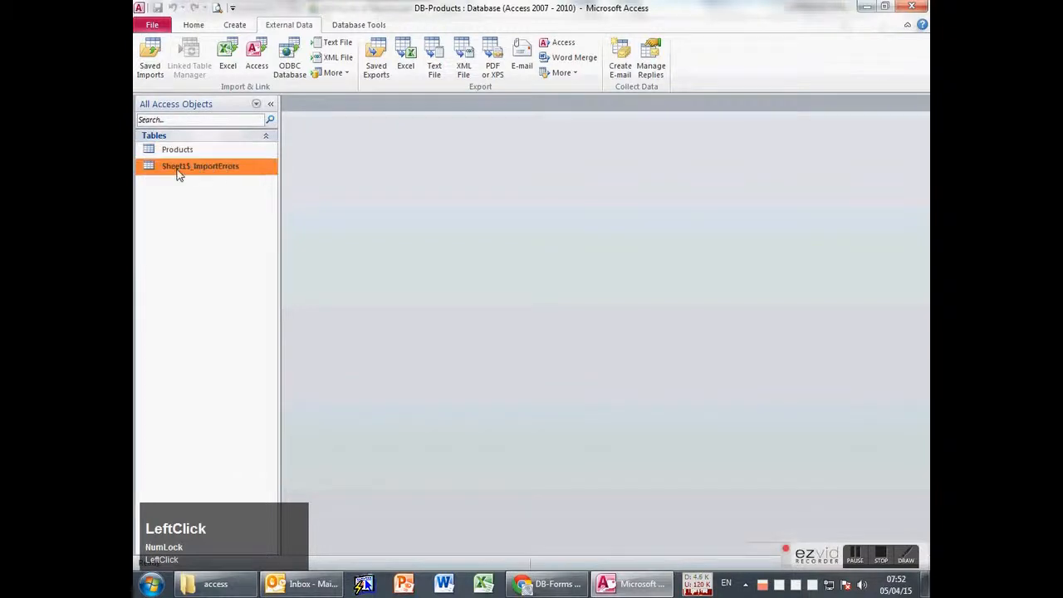
double_click(178, 170)
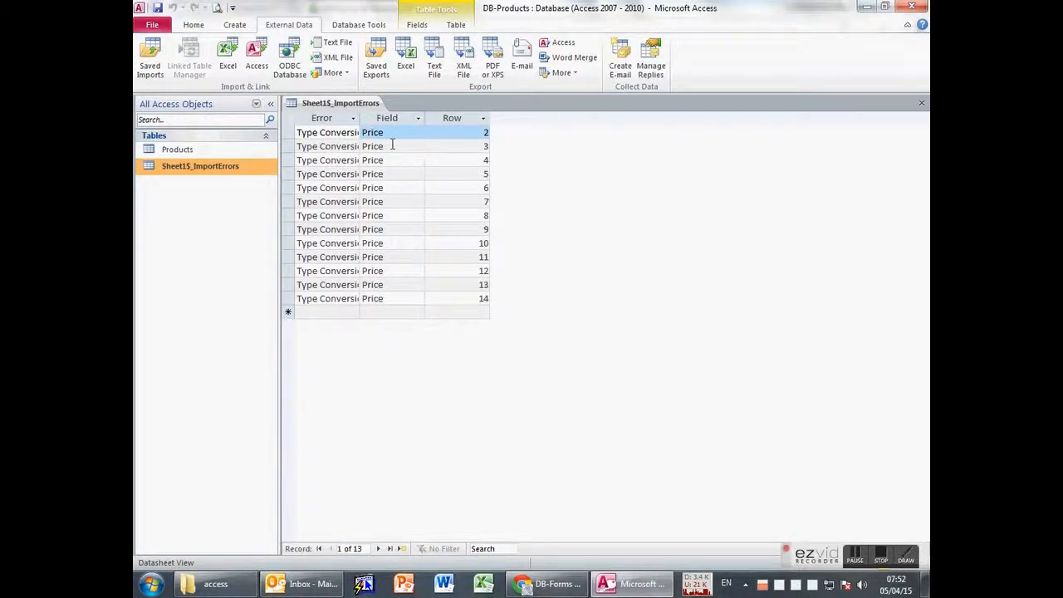
double_click(360, 123)
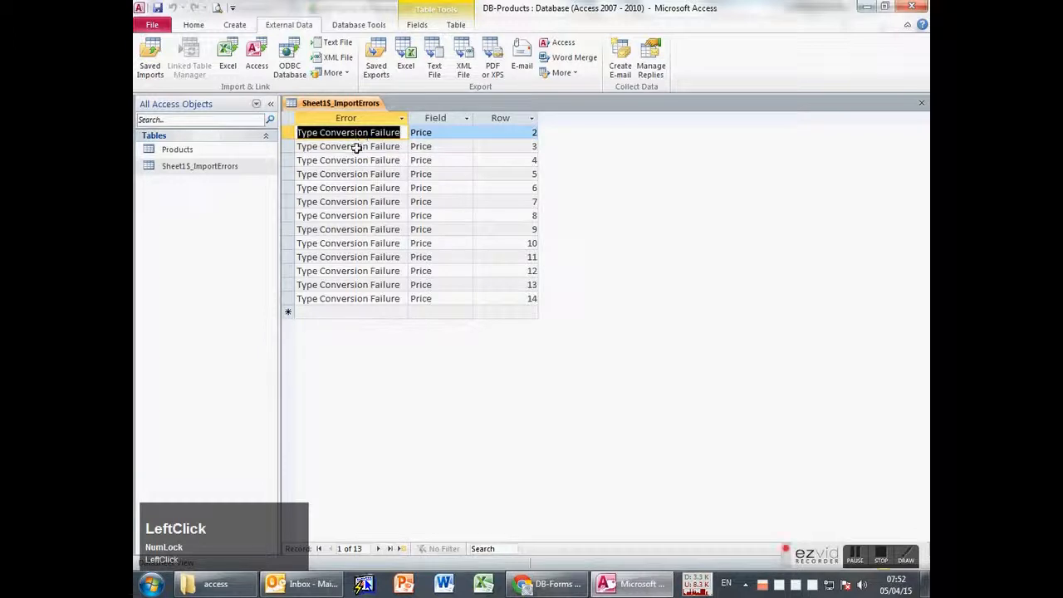
left_click(437, 134)
left_click(511, 133)
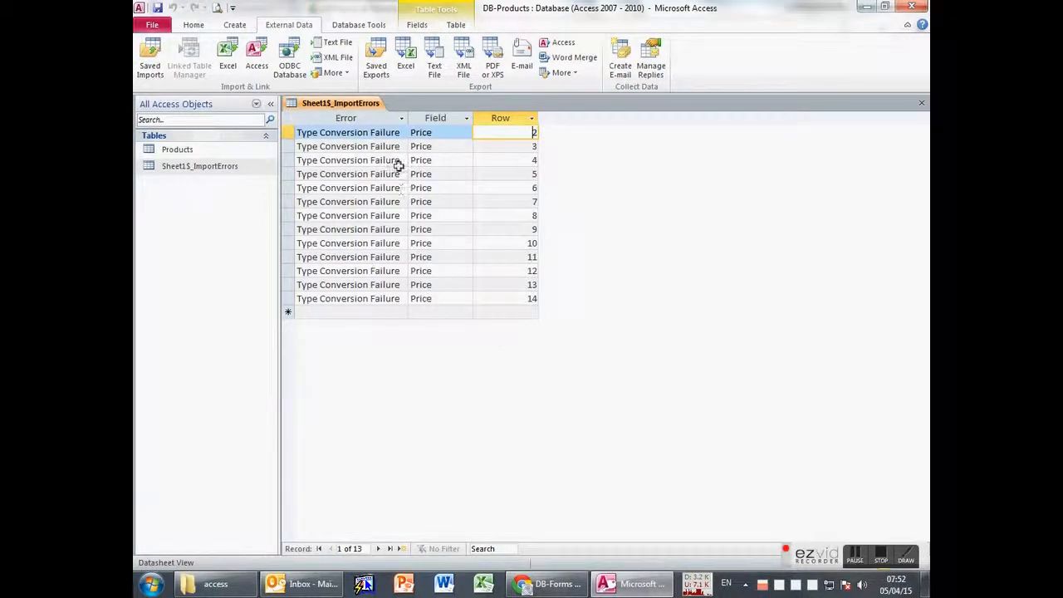
middle_click(299, 104)
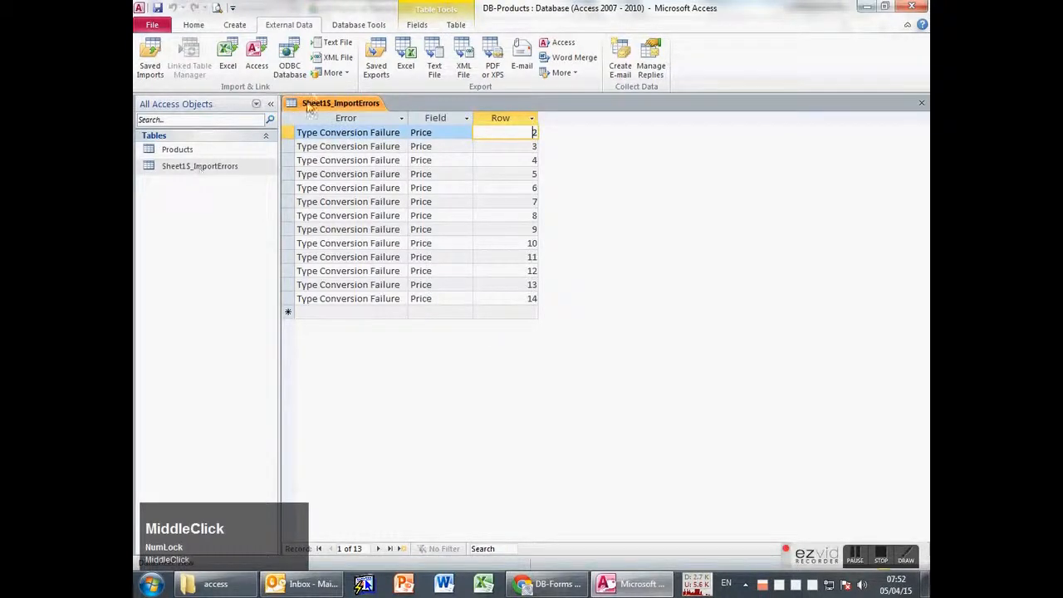
left_click(533, 328)
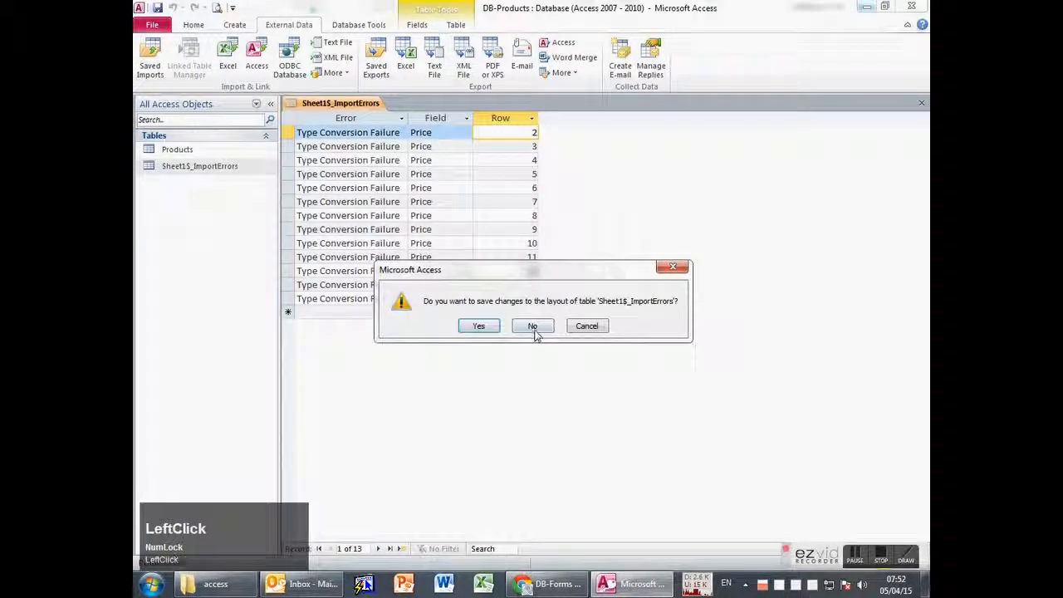
- Delete the Sheet1$_ImportErrors and Products tables from the database
right_click(191, 168)
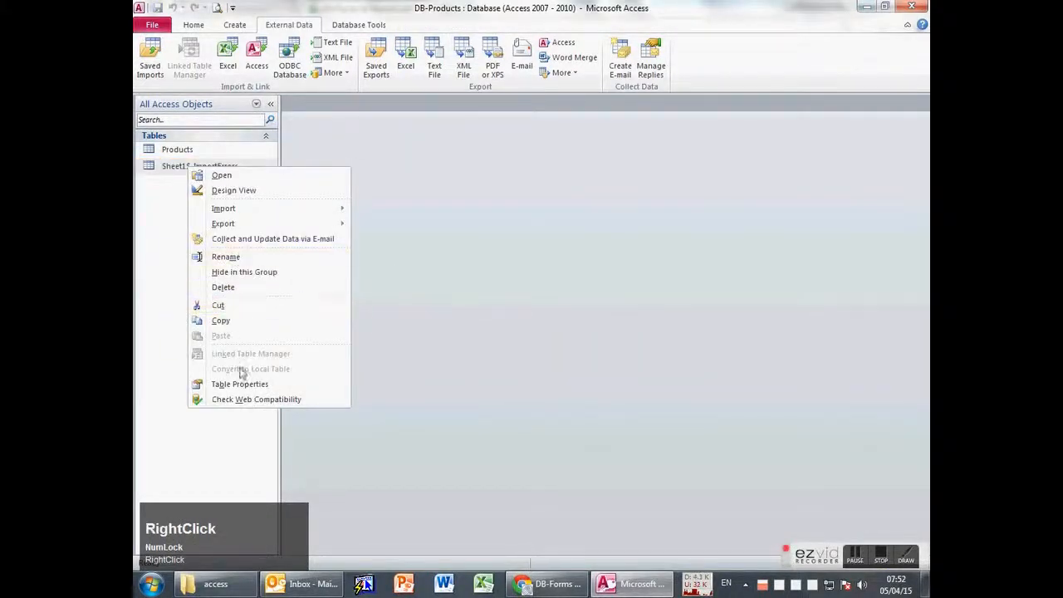
left_click(237, 286)
left_click(472, 330)
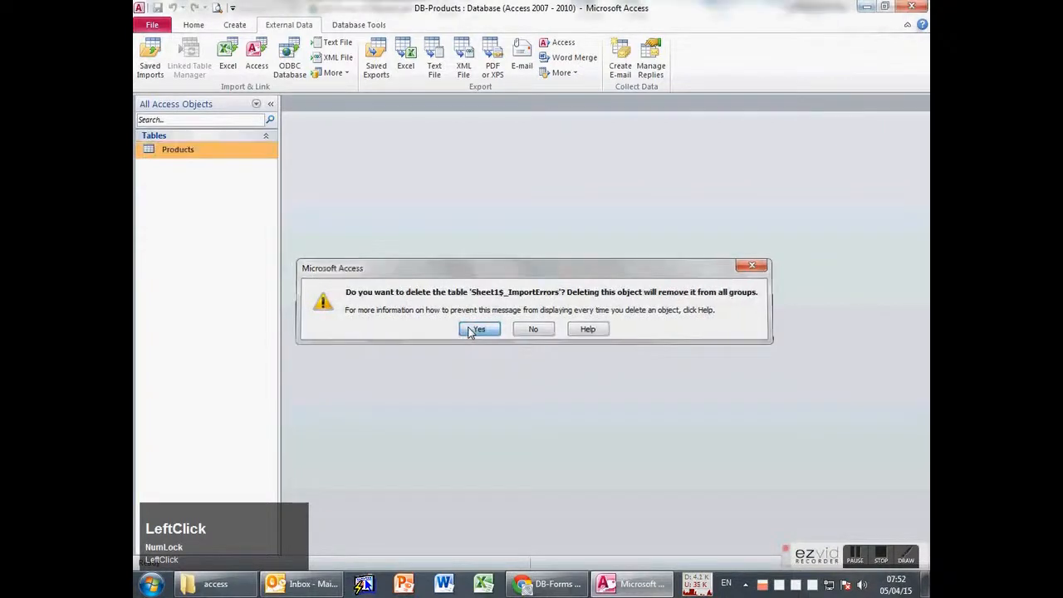
right_click(173, 150)
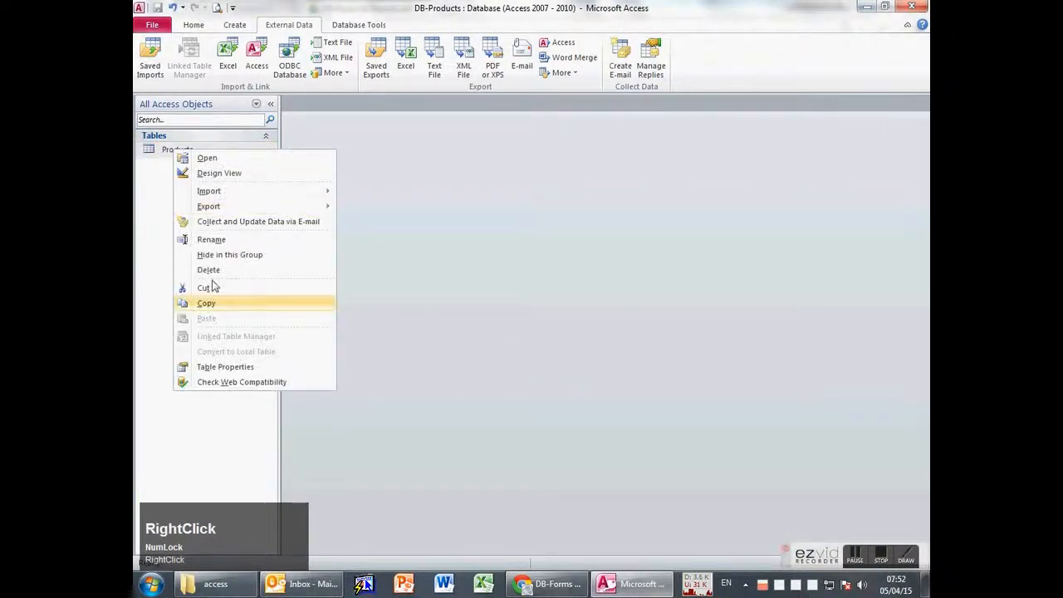
left_click(277, 271)
left_click(482, 329)
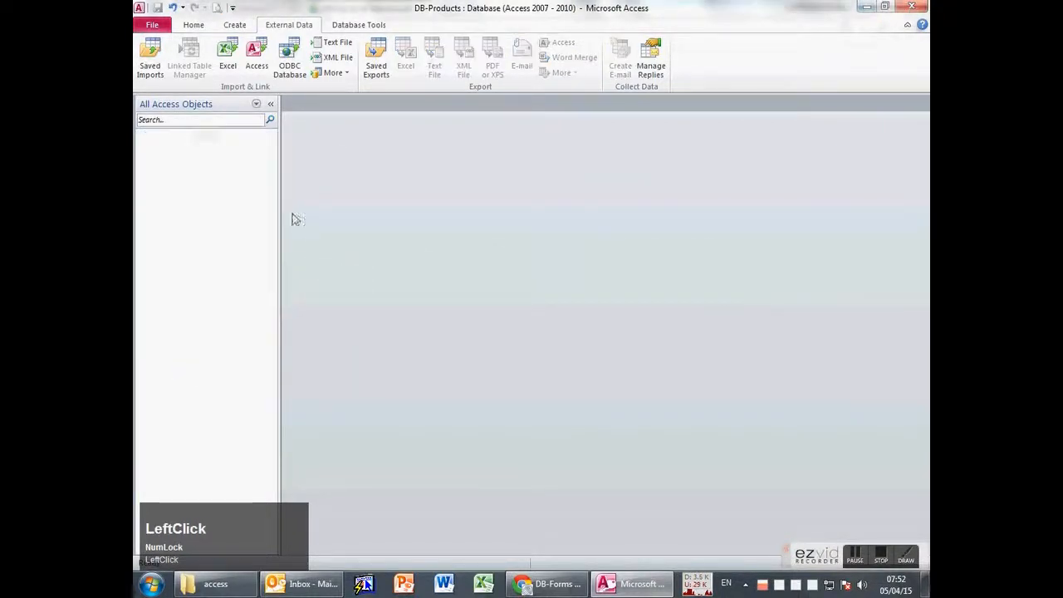
- Start a new-table import of Sheet1 from DB-Forms&Reports.xlsx, using its first row as column headings
left_click(227, 55)
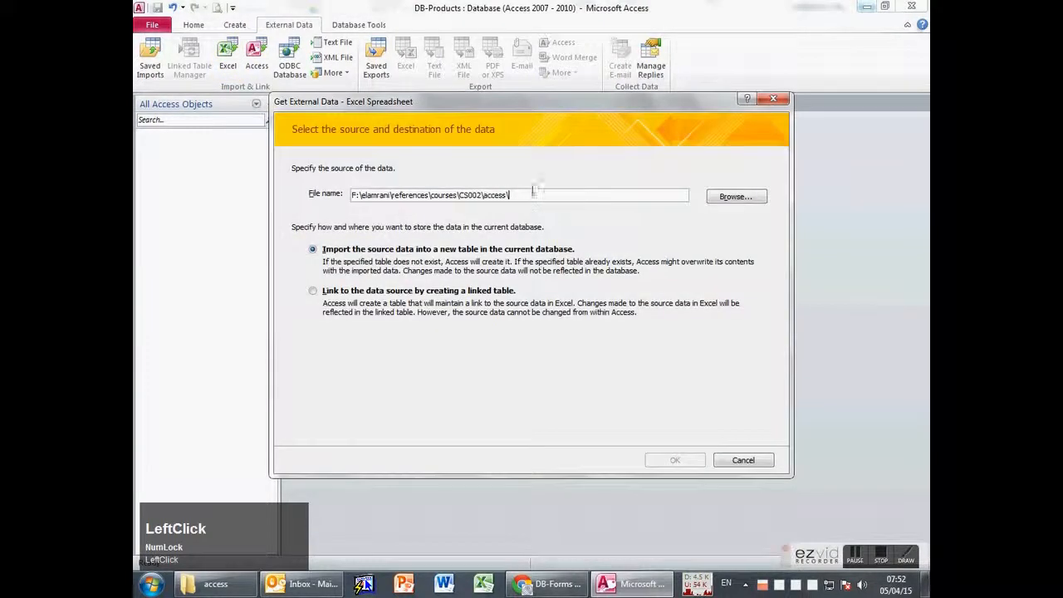
left_click(737, 197)
double_click(532, 227)
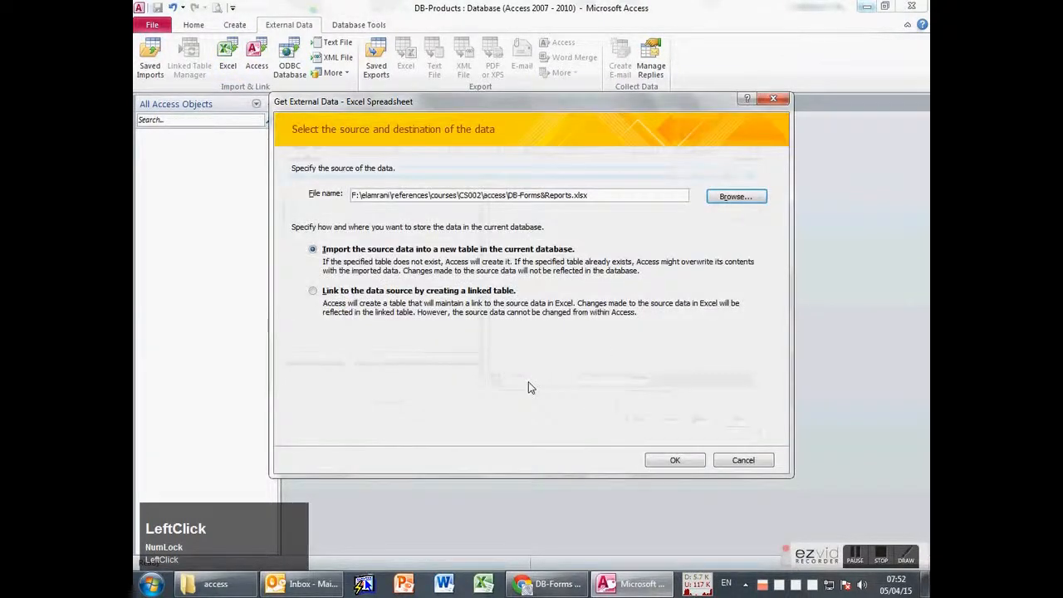
left_click(673, 462)
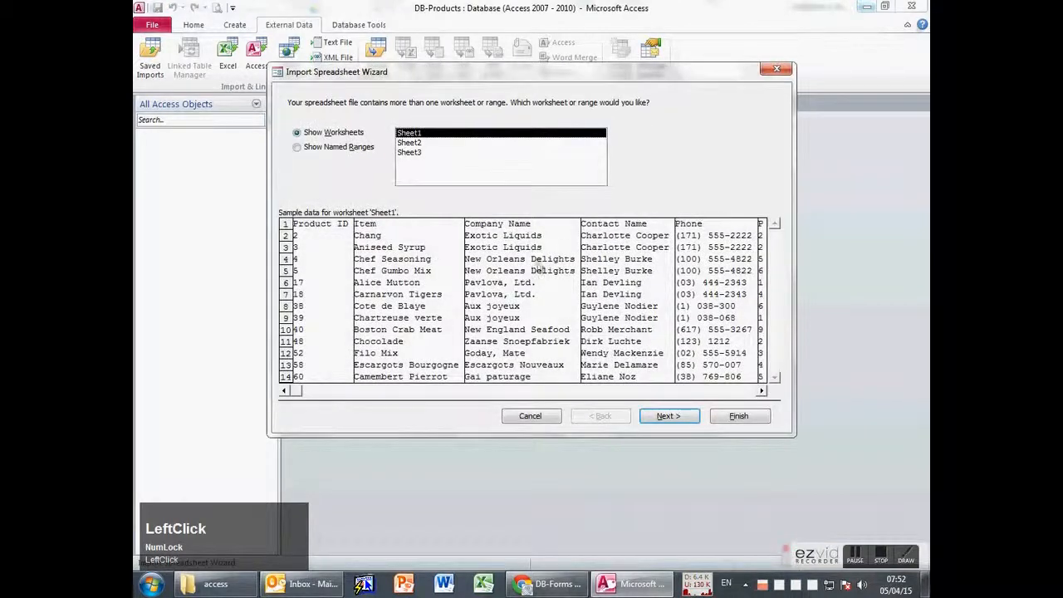
left_click(760, 391)
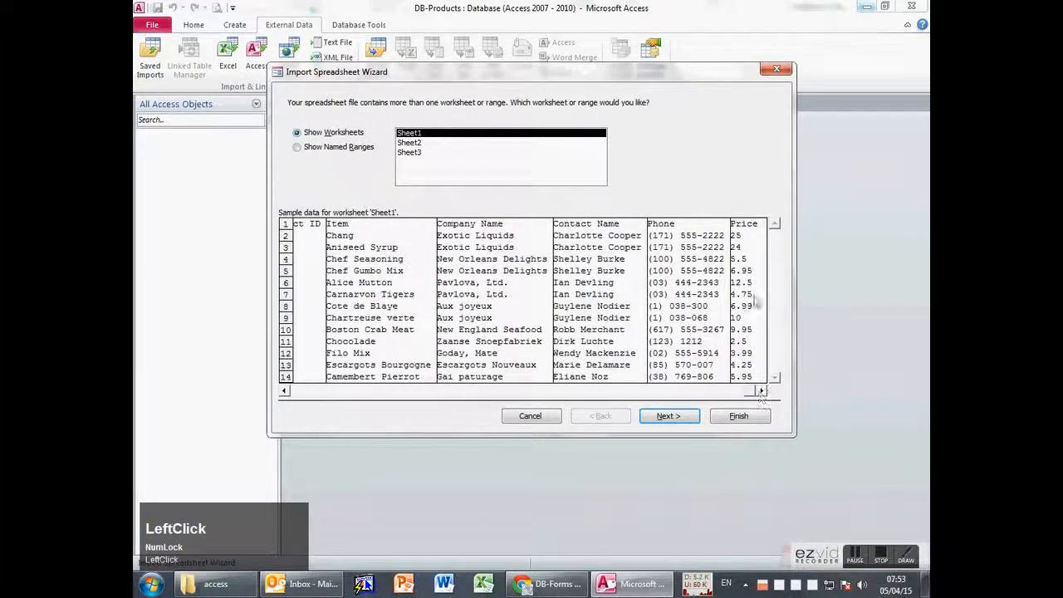
left_click(667, 416)
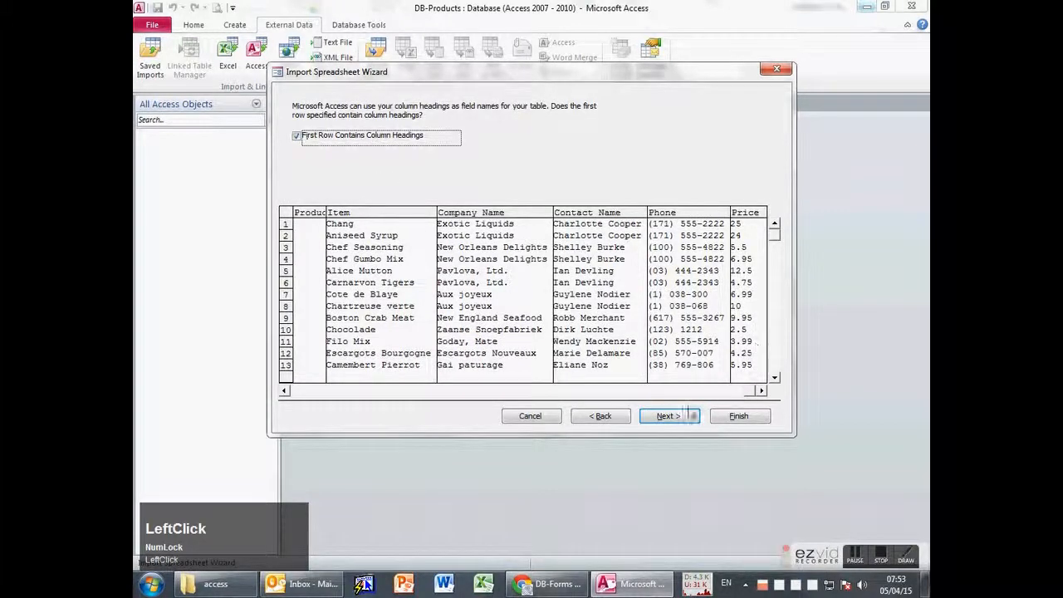
left_click(674, 418)
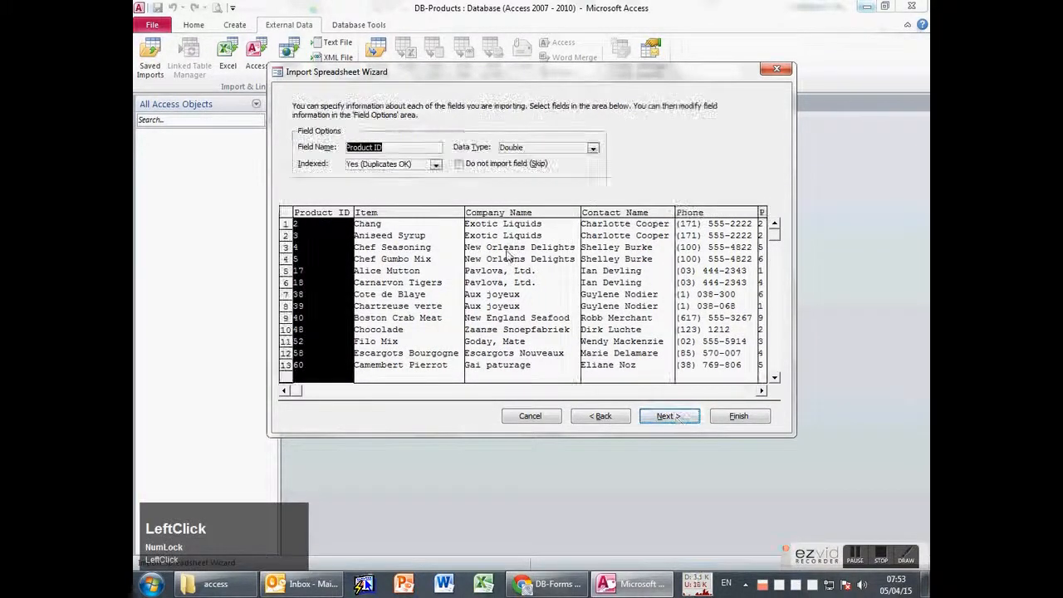
- Set the Price field's data type to Currency and choose Product ID as the new table's own primary key
left_click(761, 391)
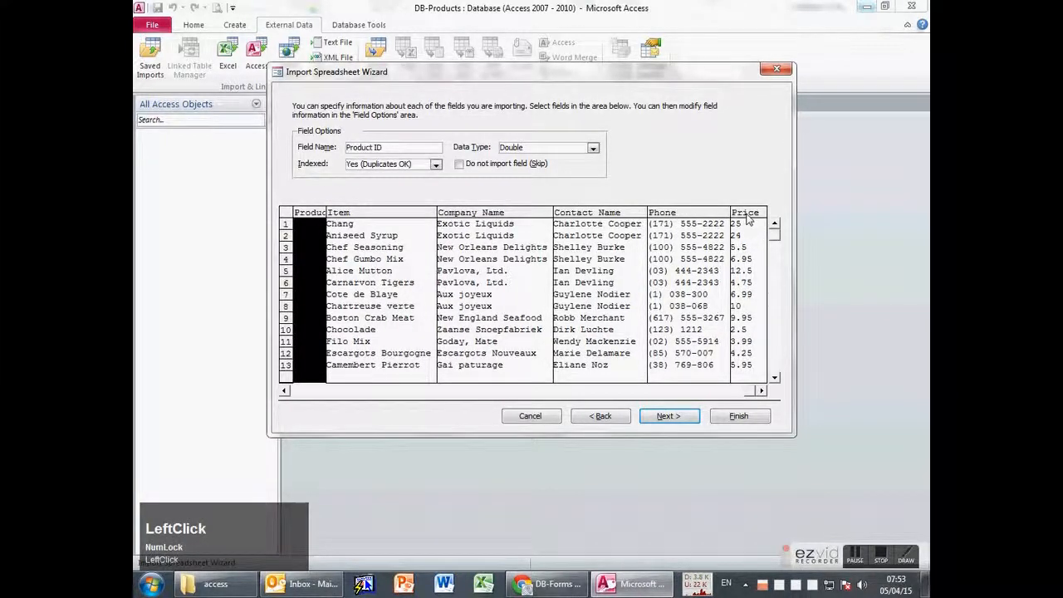
left_click(747, 218)
left_click(593, 148)
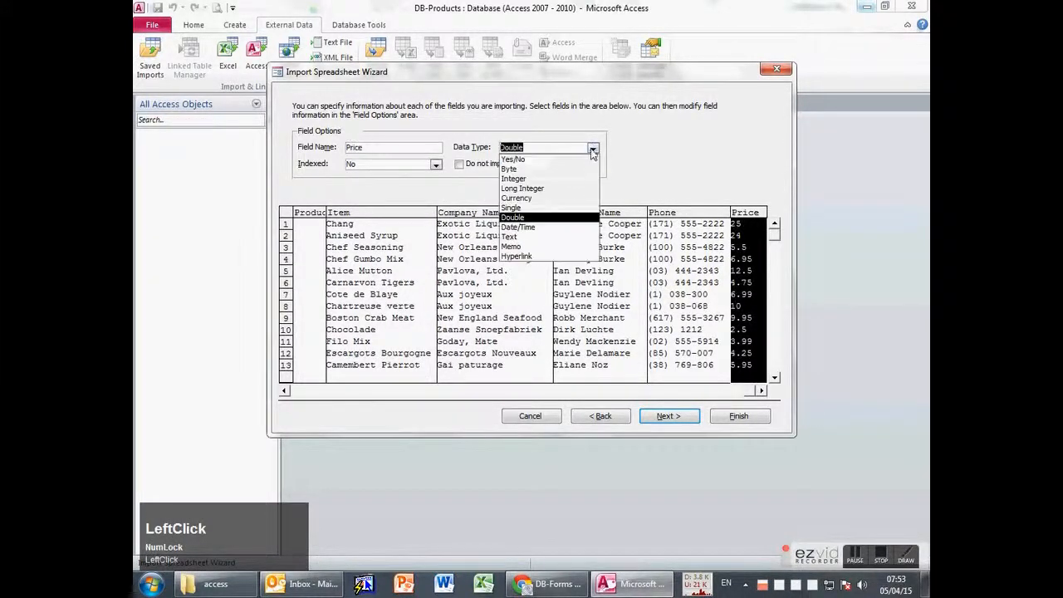
left_click(540, 198)
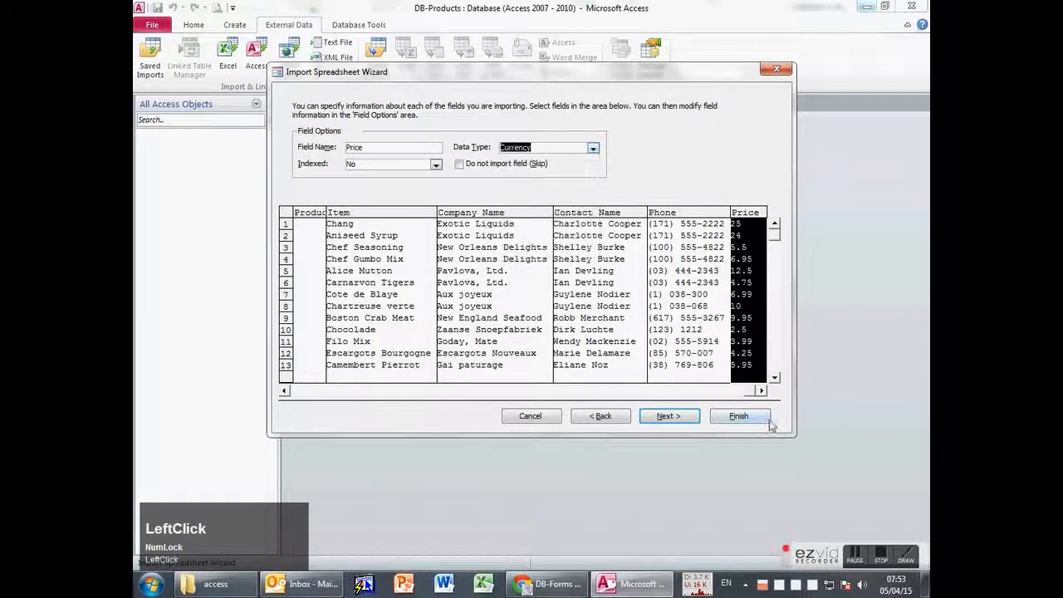
left_click(669, 416)
left_click(432, 156)
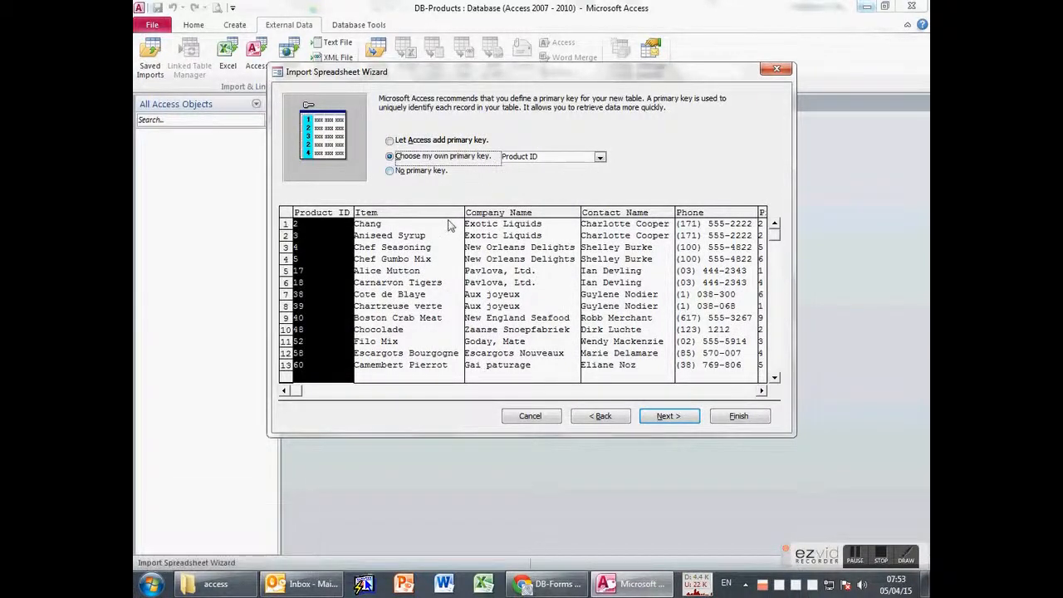
left_click(662, 423)
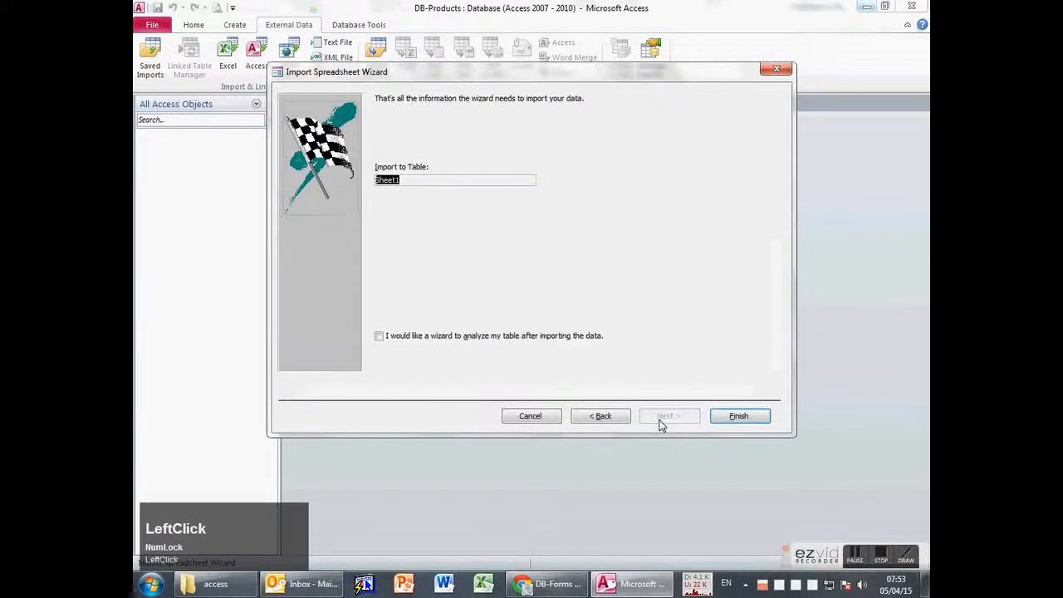
- Finish the import into a table named Product without saving the import steps, and open the new table
type("Pr")
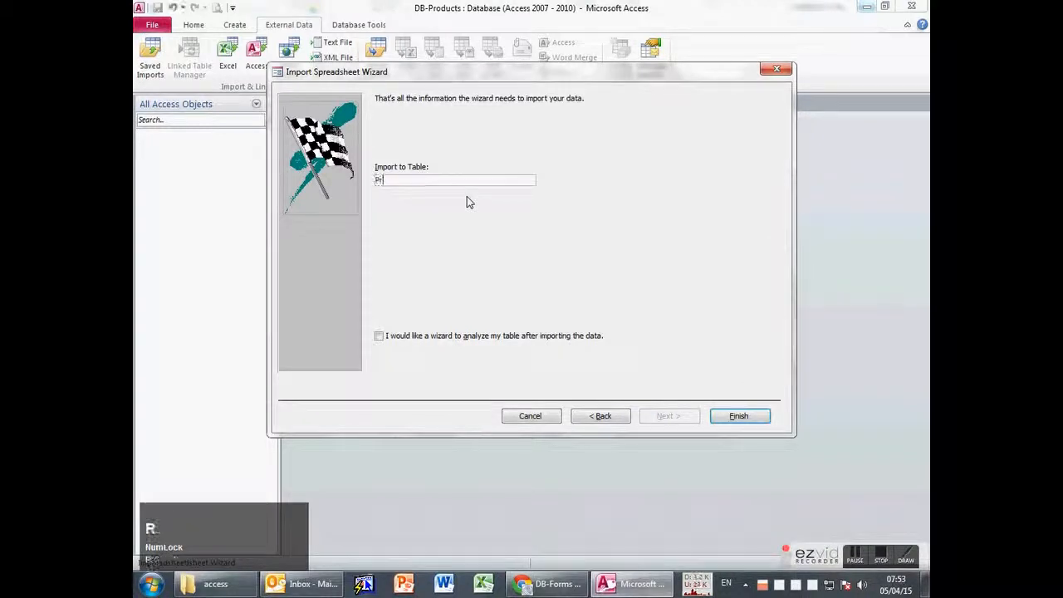
type("oduct")
key("Return")
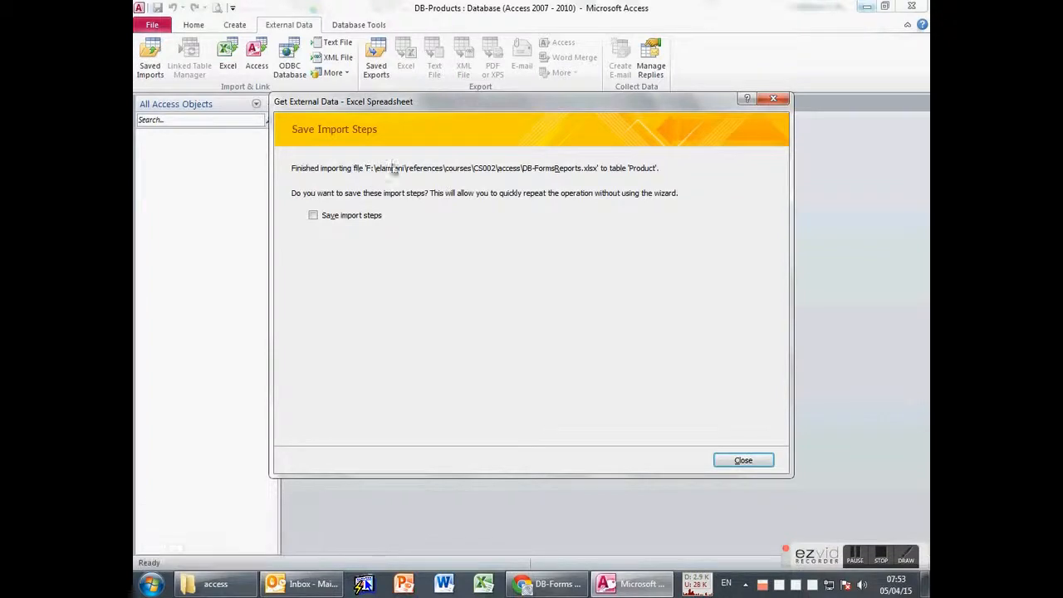
left_click(744, 460)
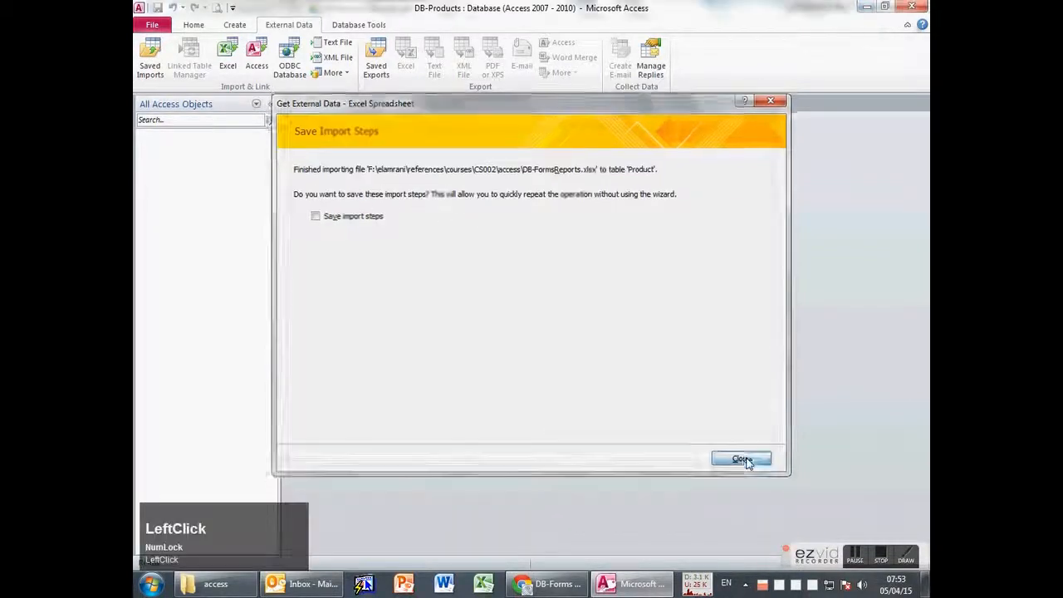
double_click(184, 153)
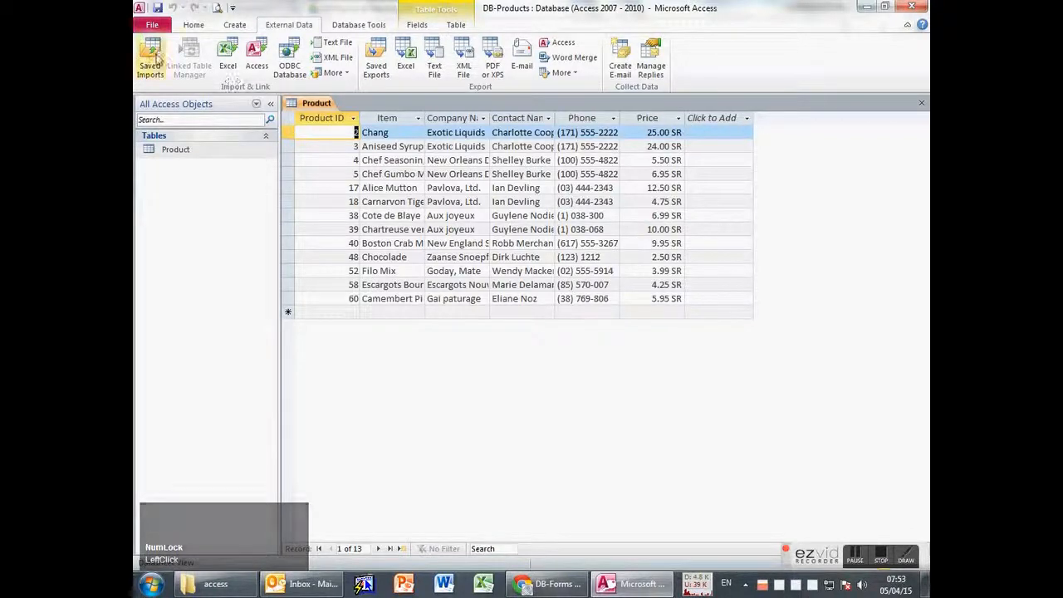
- Open the Product table's design and set the Product ID field size to Long Integer
left_click(194, 24)
left_click(150, 52)
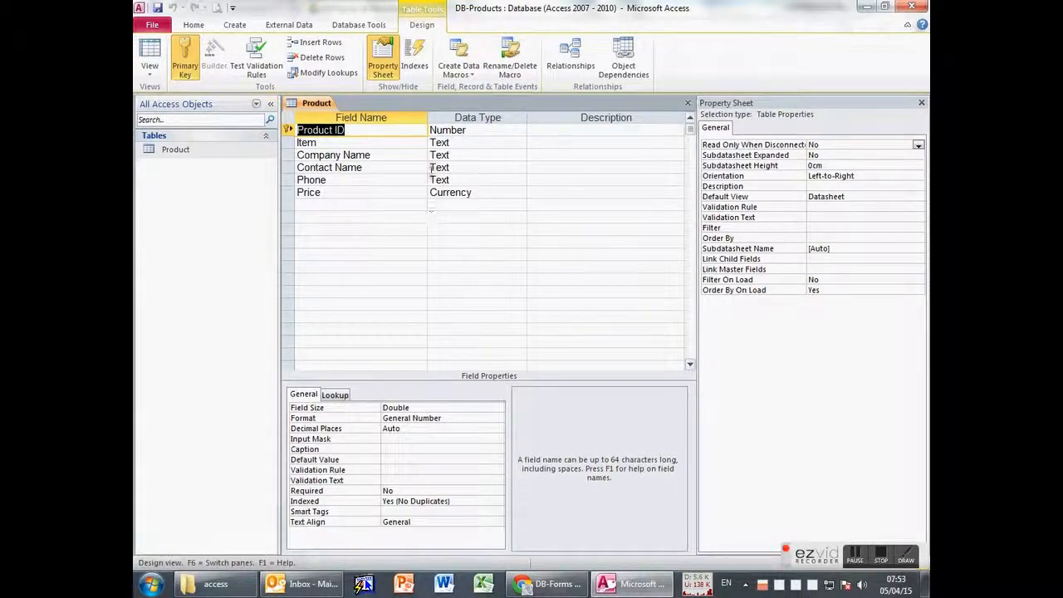
left_click(490, 408)
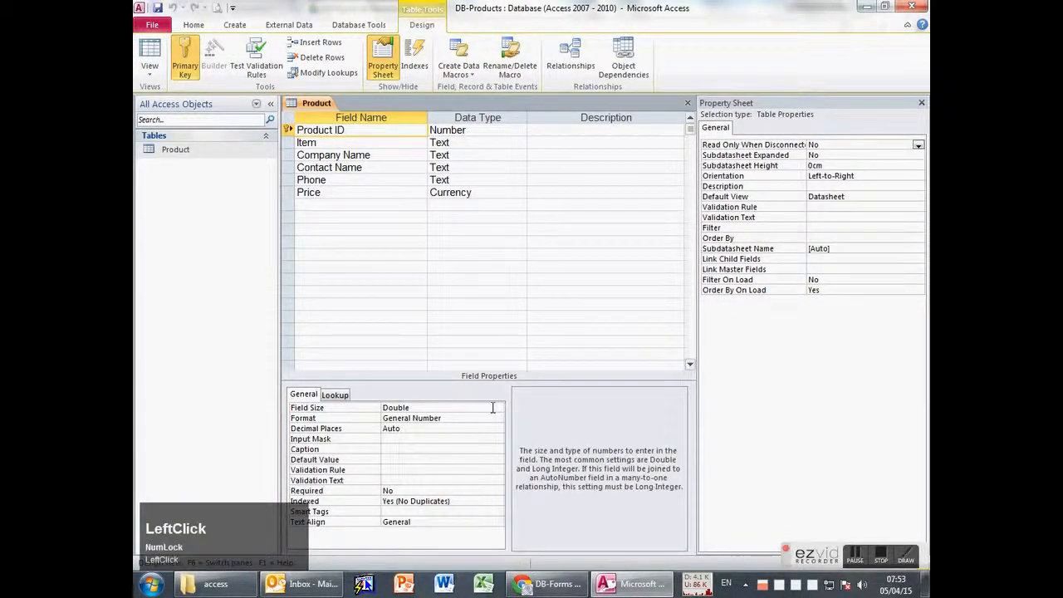
left_click(497, 408)
left_click(441, 437)
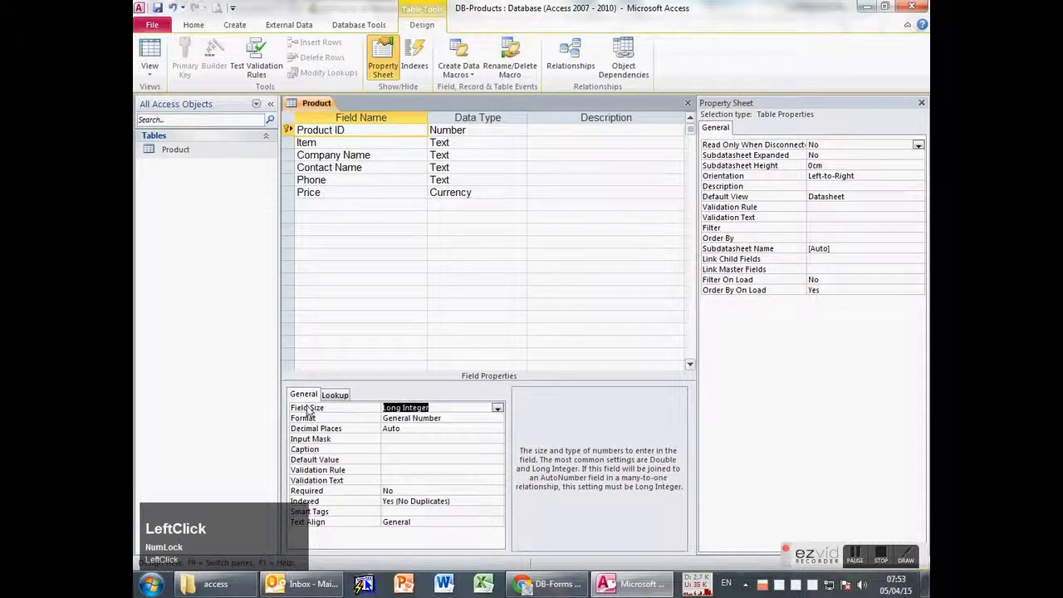
left_click(327, 142)
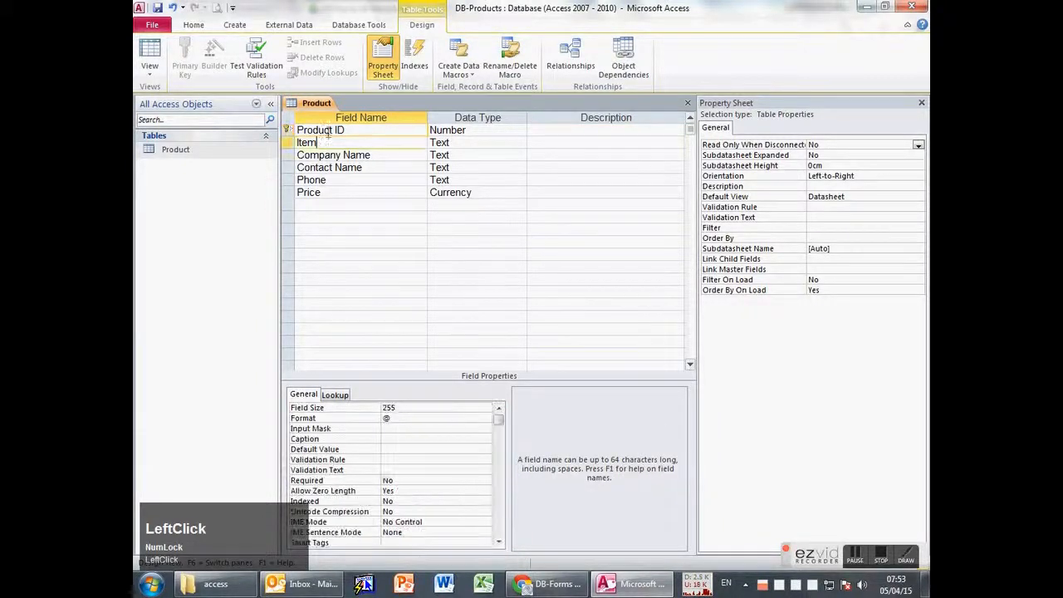
left_click(327, 130)
- Save the Product table's design changes and return to its datasheet
left_click(152, 51)
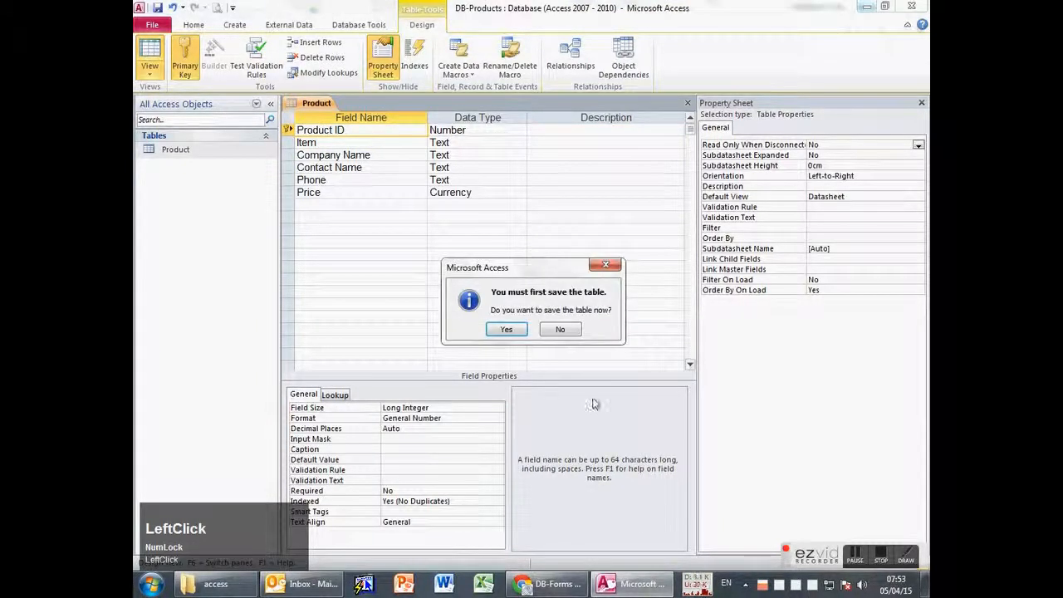
left_click(507, 330)
left_click(507, 339)
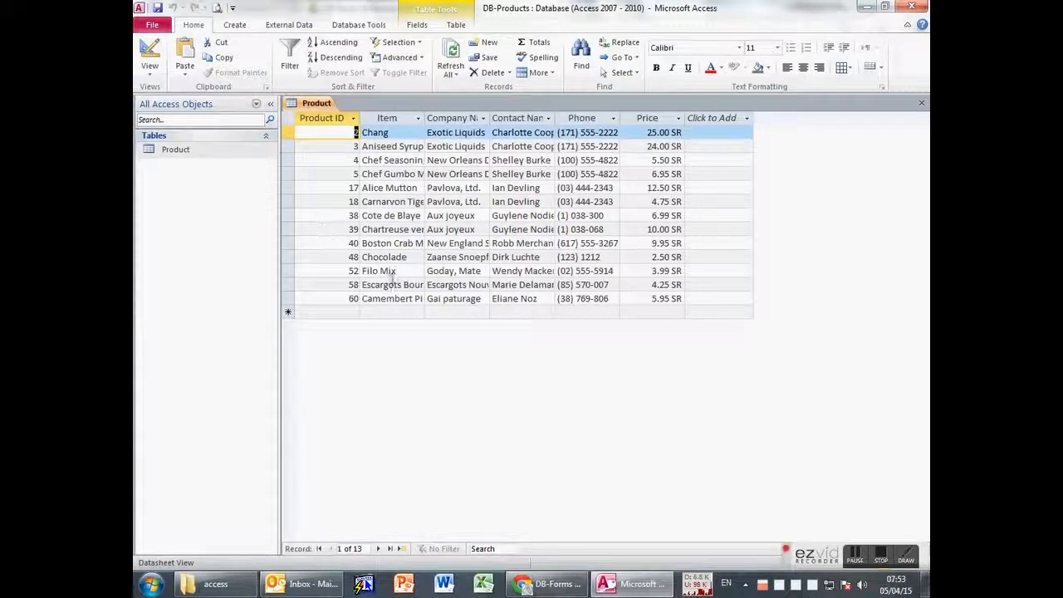
- Switch to DB-Forms & Reports.pdf in the browser and read the form and report requirements below the products table
left_click(659, 586)
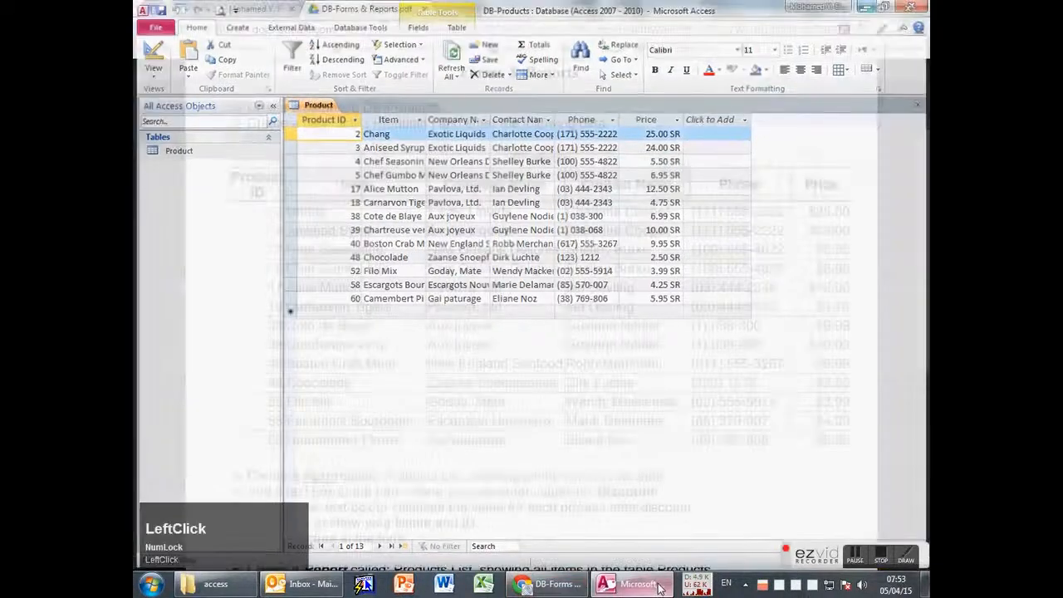
scroll(425, 402, "down", 1)
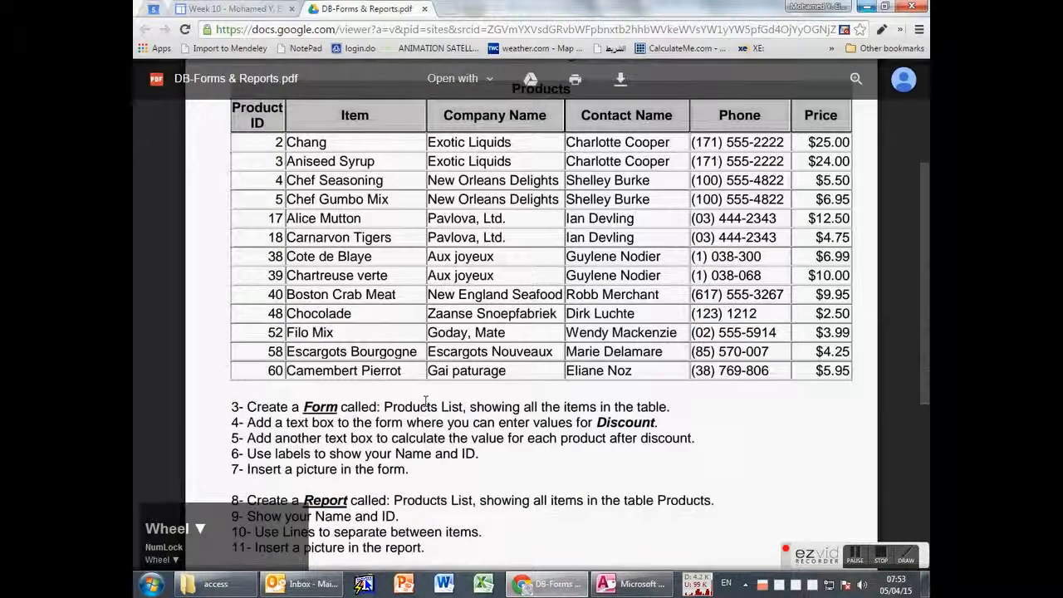
scroll(425, 402, "down", 2)
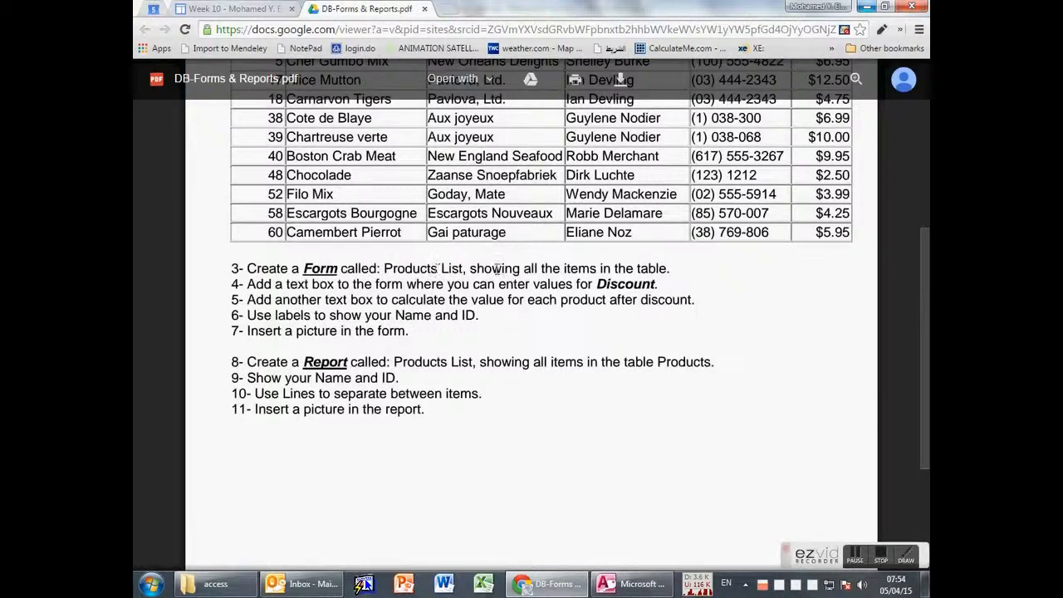
scroll(651, 315, "up", 5)
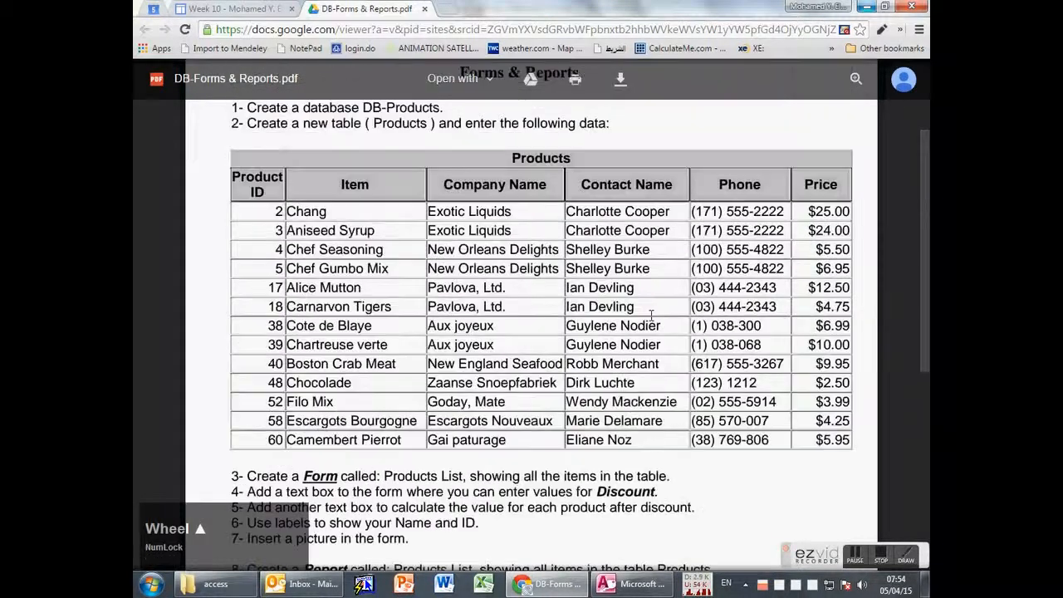
scroll(721, 329, "down", 3)
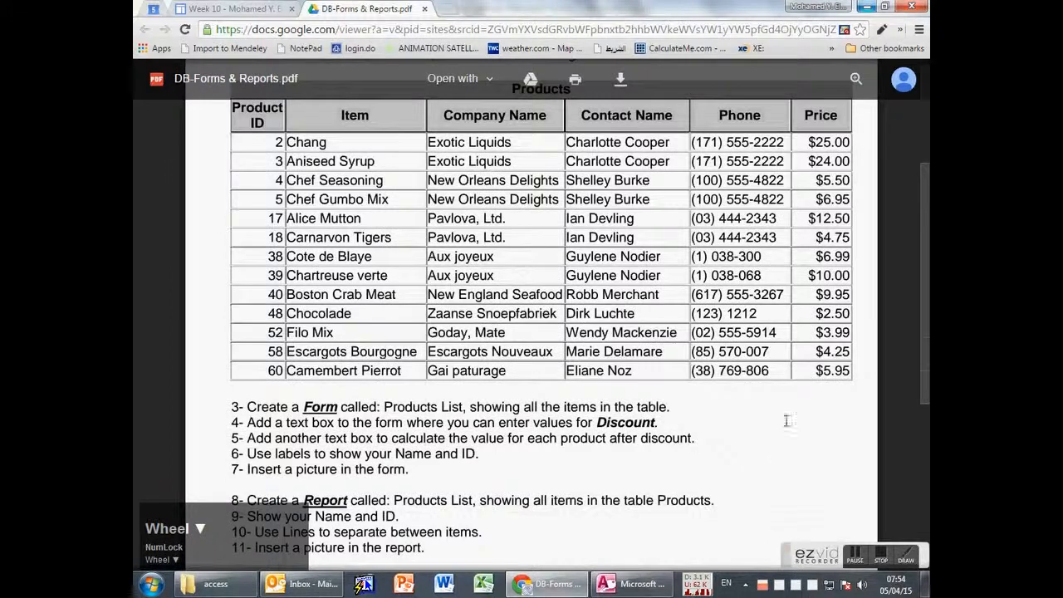
- Switch back to Access, close the Product table and create a form with all of its fields using the Form Wizard
left_click(635, 584)
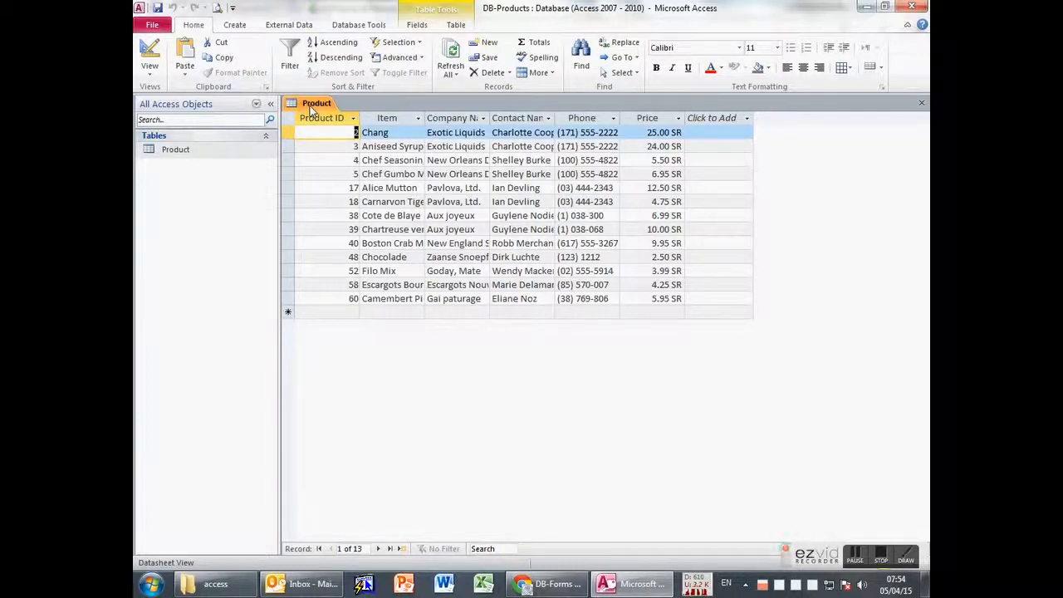
middle_click(312, 110)
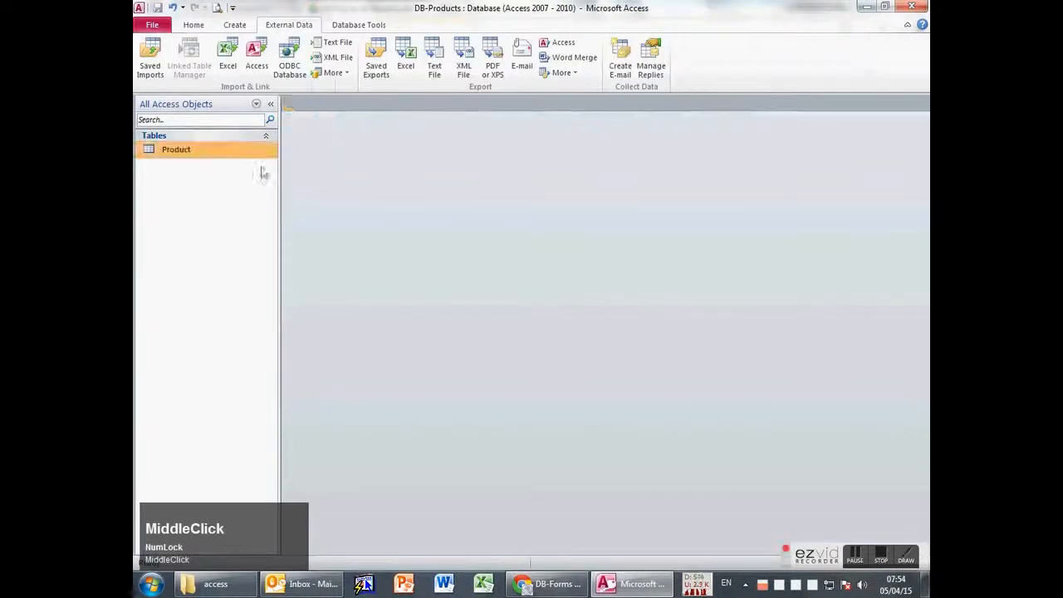
left_click(236, 26)
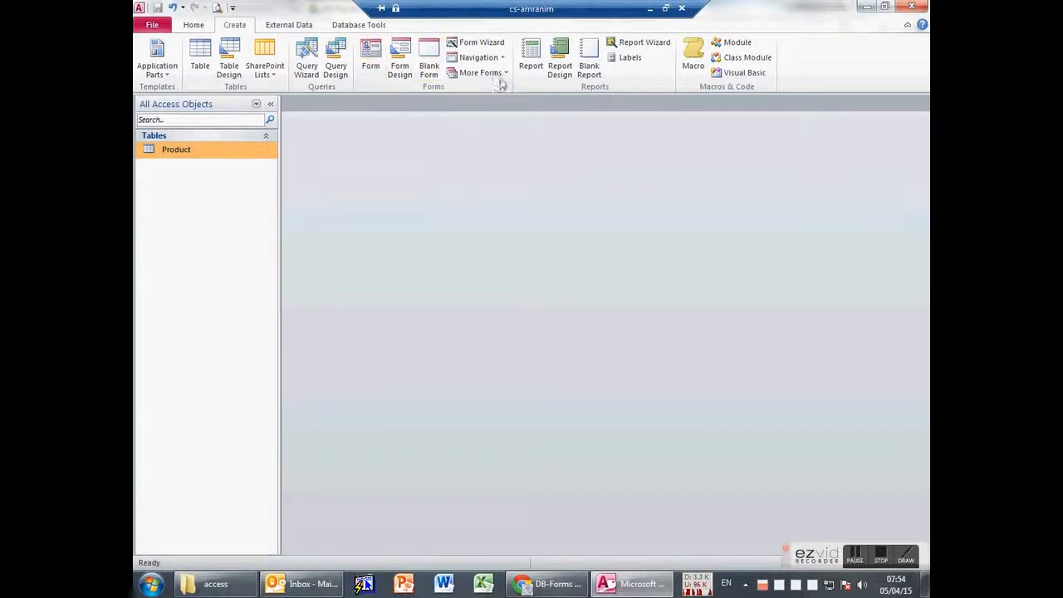
left_click(494, 48)
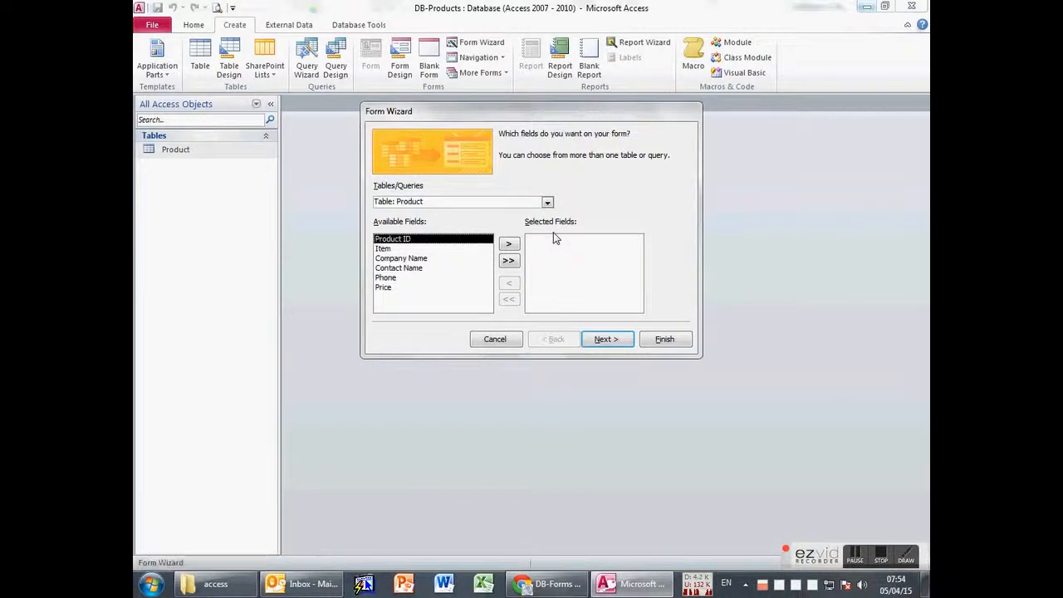
left_click(508, 260)
left_click(663, 339)
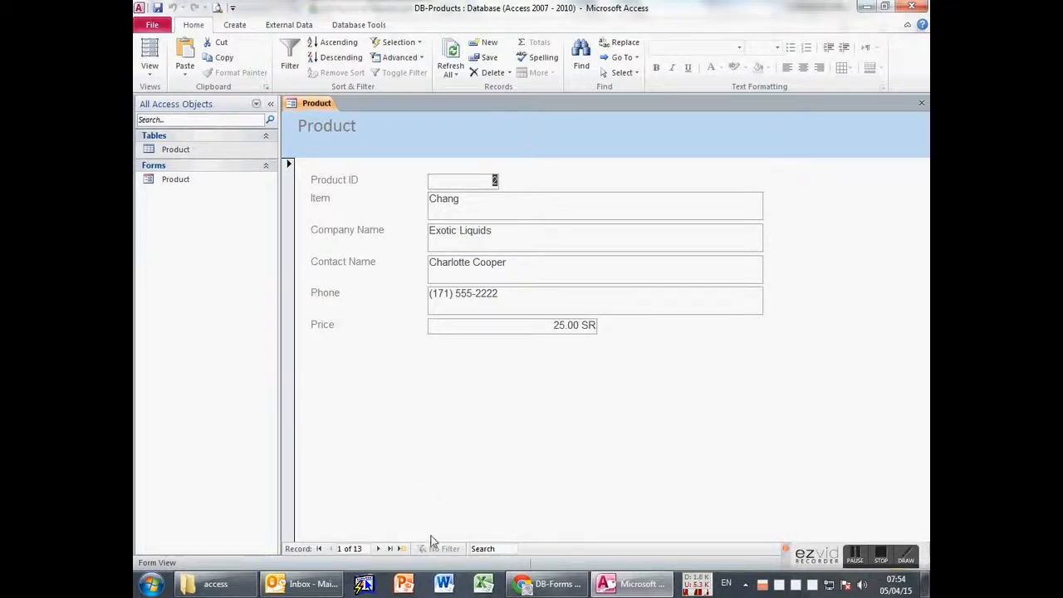
- Check the form instructions in the browser's PDF and return to the Product form in Access
left_click(553, 586)
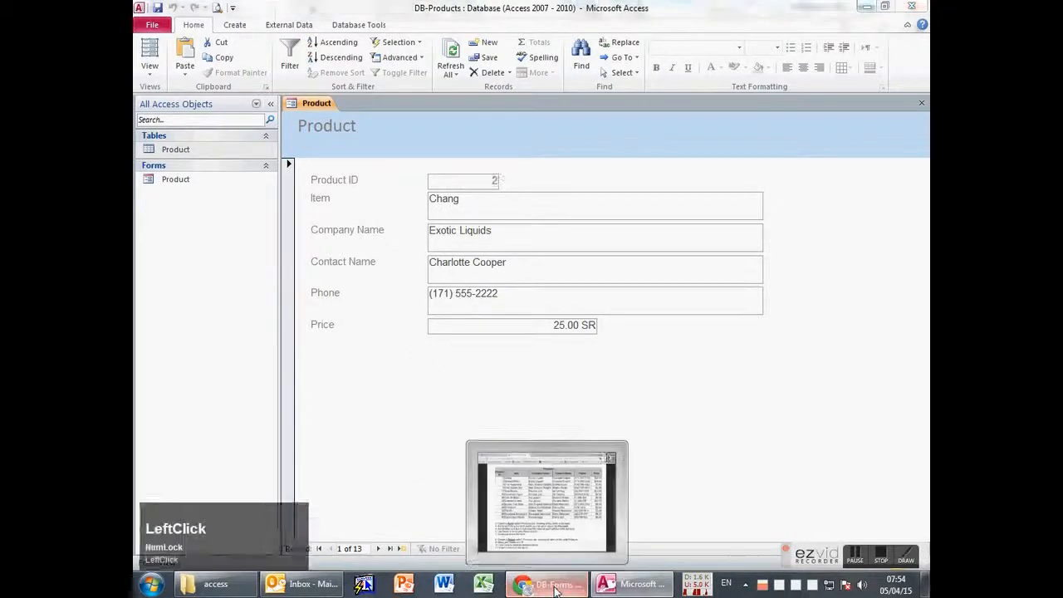
left_click(555, 586)
left_click(446, 229)
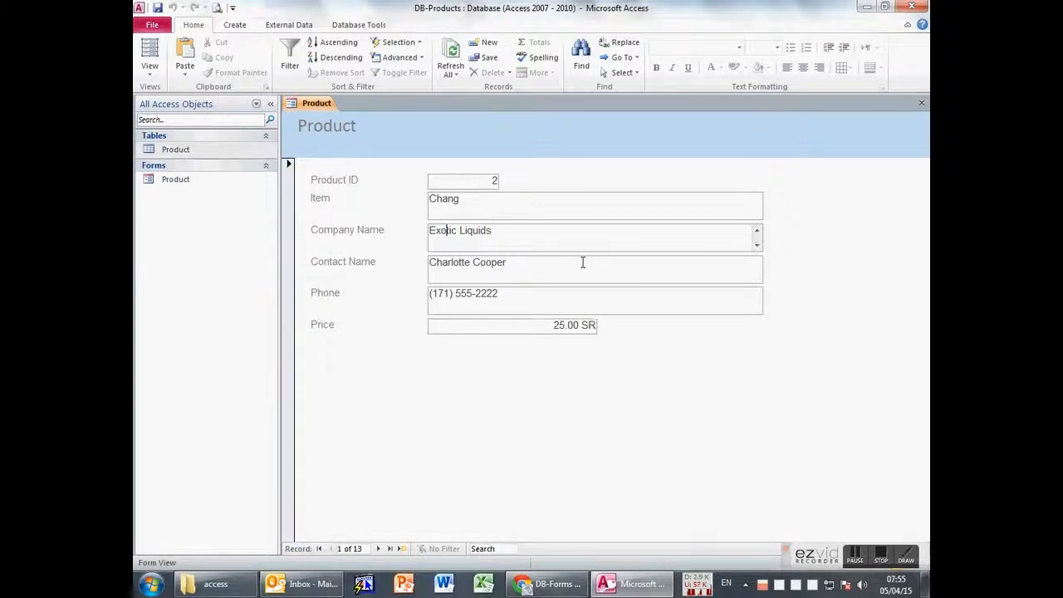
- Show the Product form in Layout View and close the property sheet
left_click(152, 72)
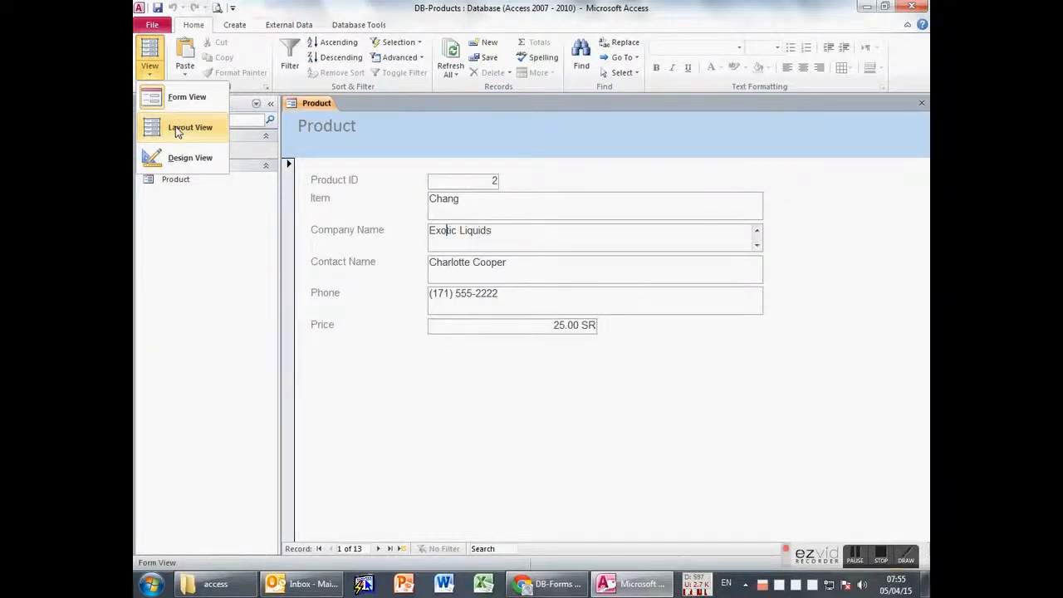
left_click(176, 163)
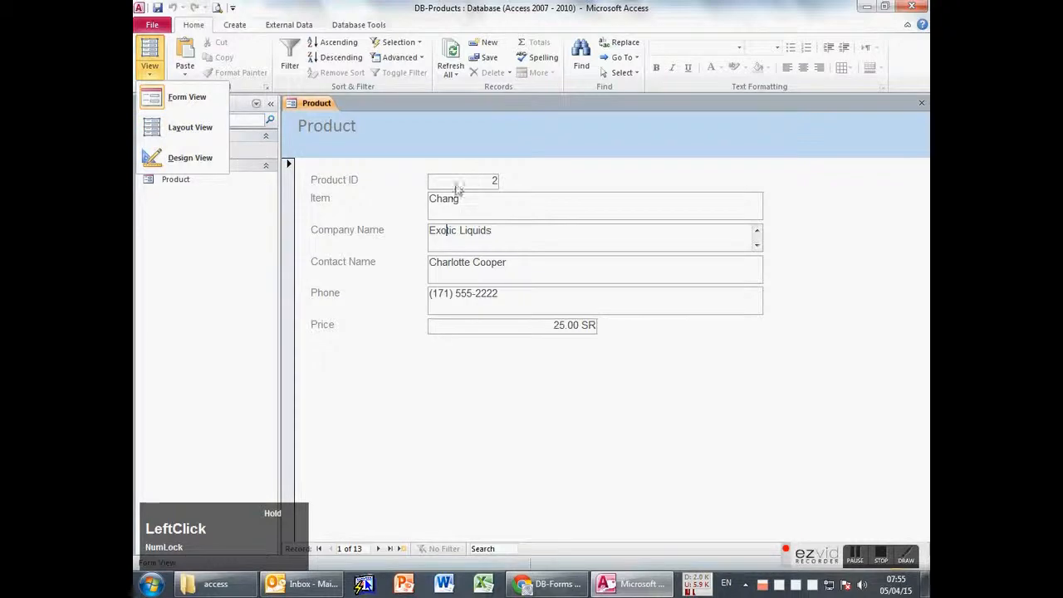
left_click(558, 162)
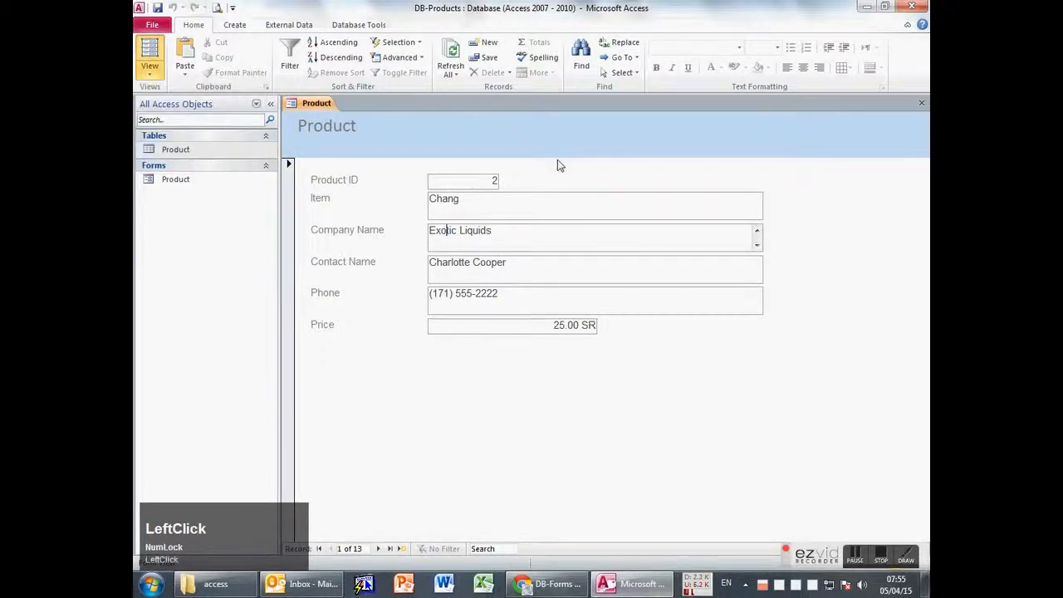
left_click(149, 69)
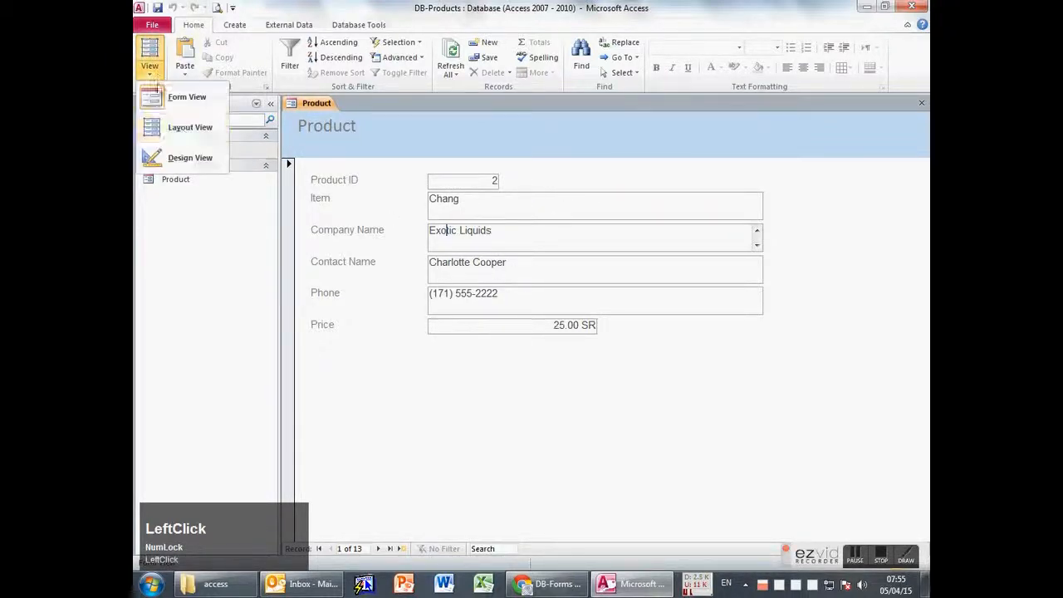
left_click(190, 131)
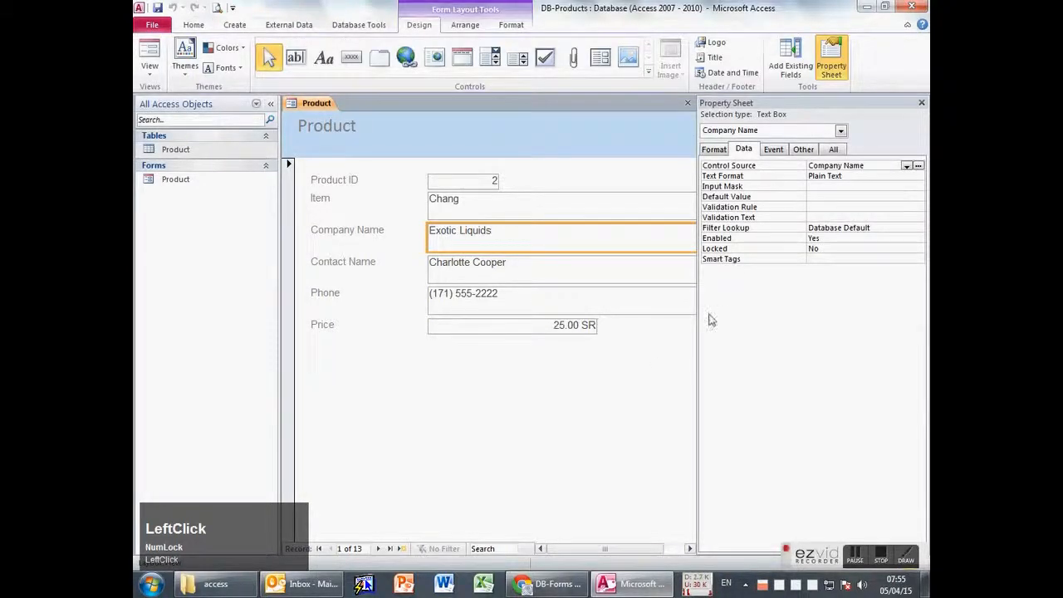
left_click(766, 321)
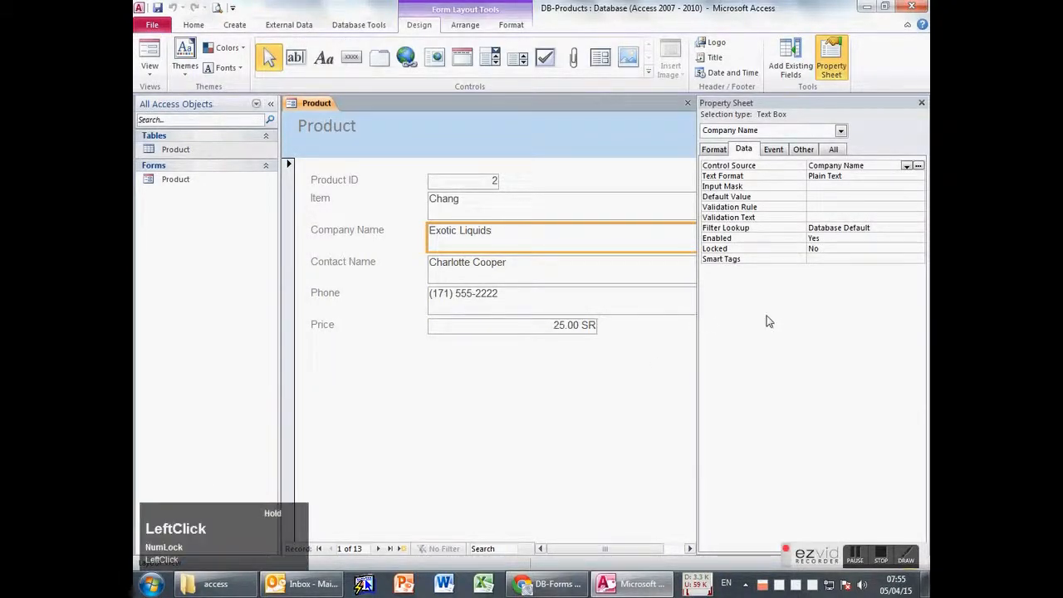
left_click(921, 103)
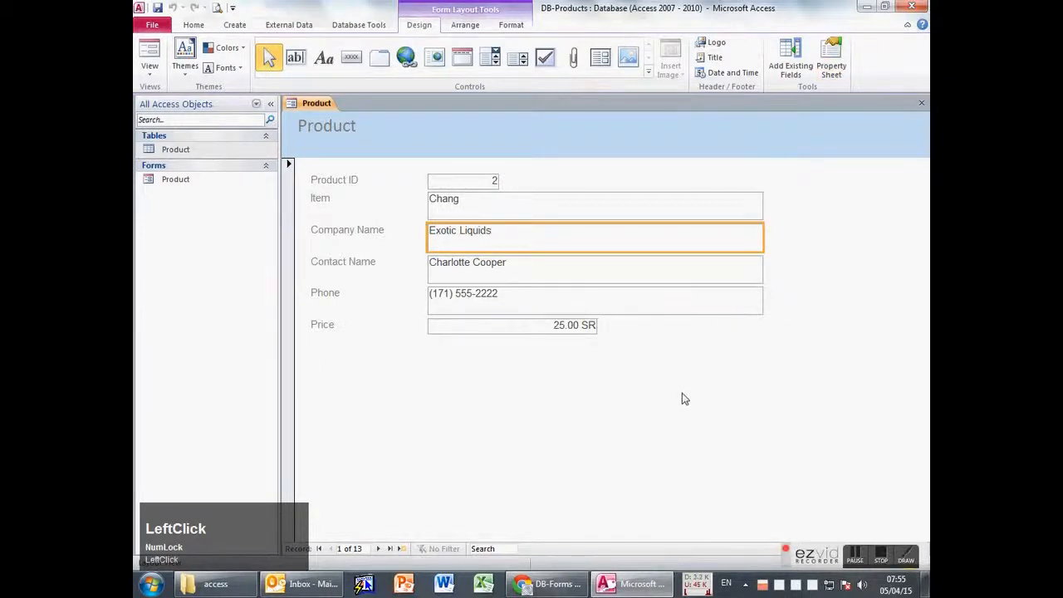
- Narrow the Item and Company Name text boxes to a bit over half their width and reduce Company Name to one-line height
left_click(763, 207)
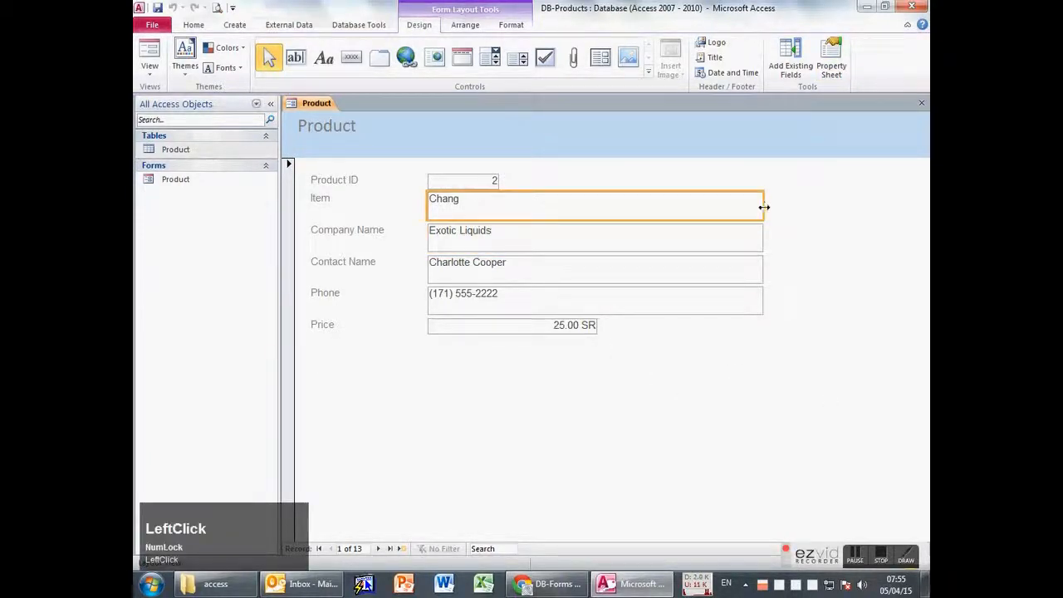
left_click_drag(762, 207, 619, 210)
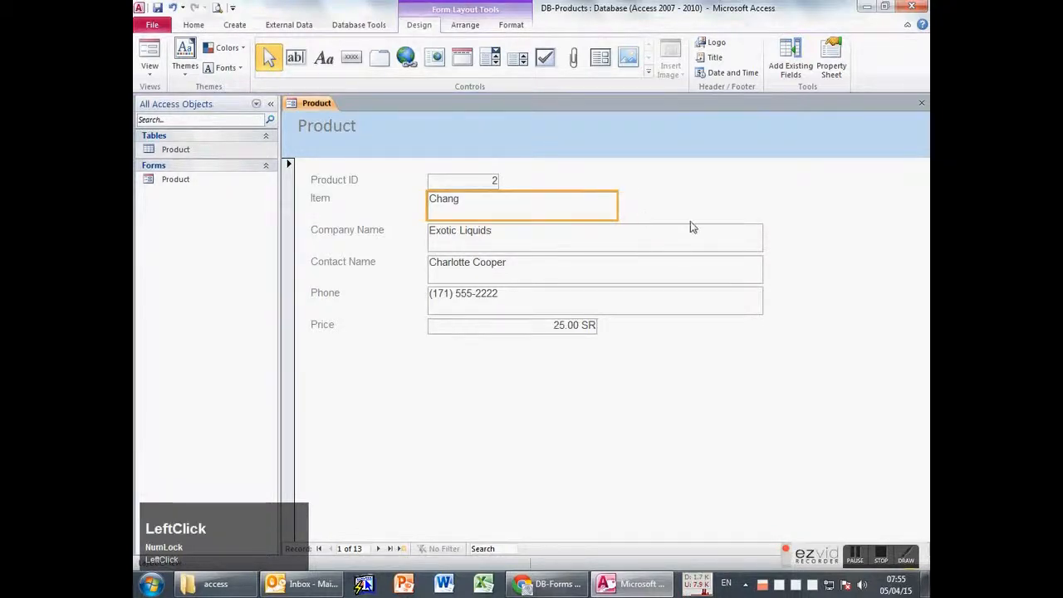
left_click(744, 178)
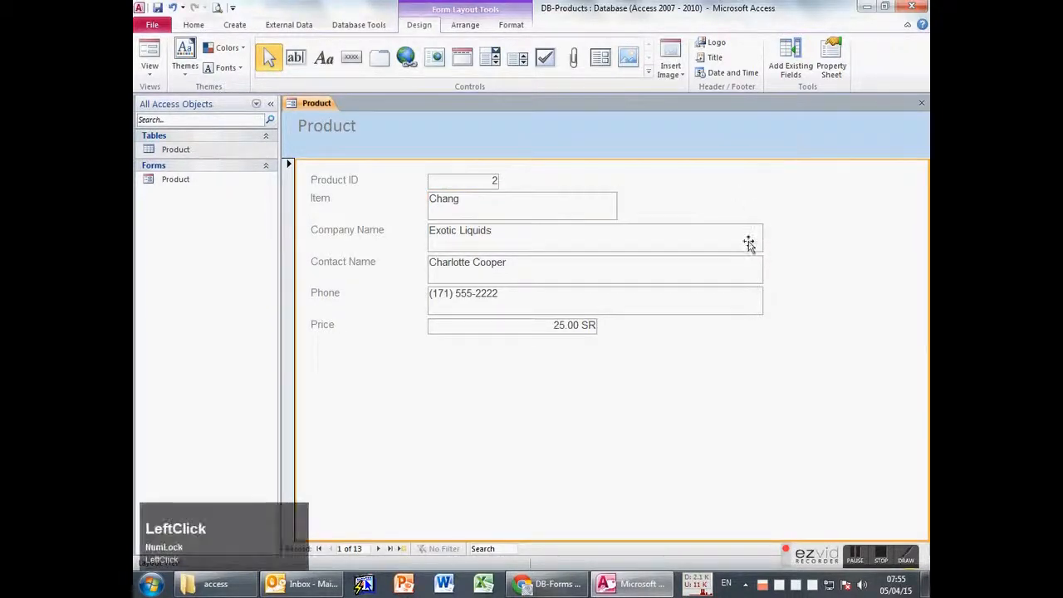
left_click(755, 239)
left_click_drag(762, 235, 615, 236)
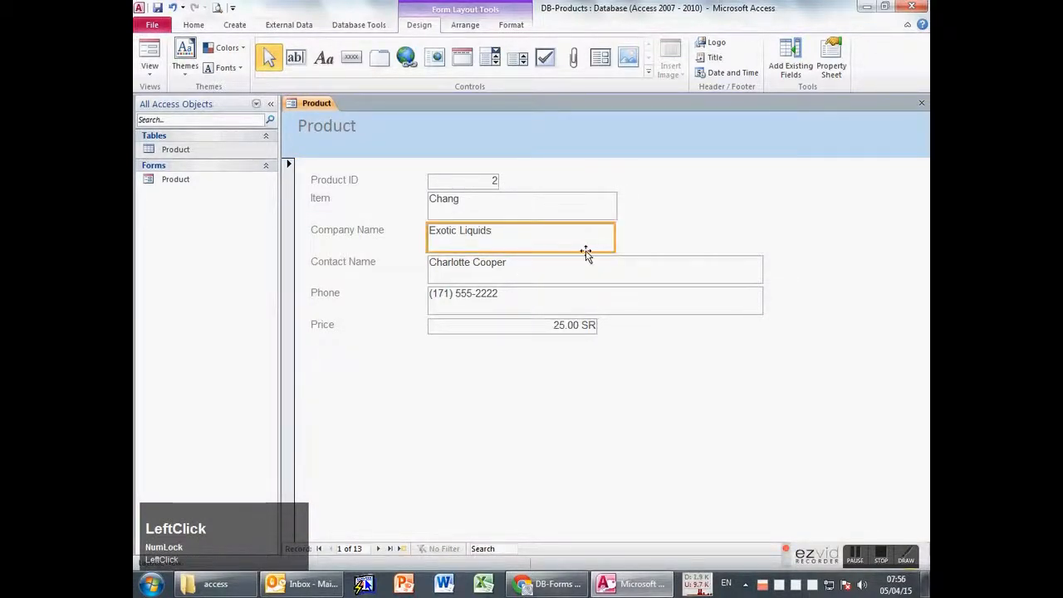
left_click_drag(453, 249, 455, 241)
- Apply the built-in theme with Century Gothic text and an olive-grey header to the Product form
left_click(314, 131)
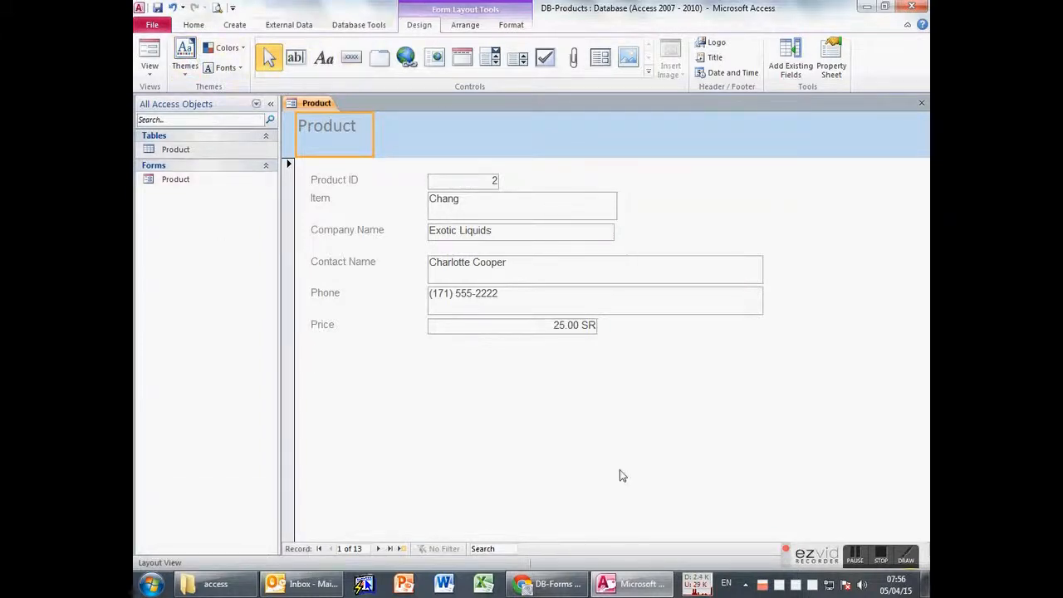
left_click(185, 60)
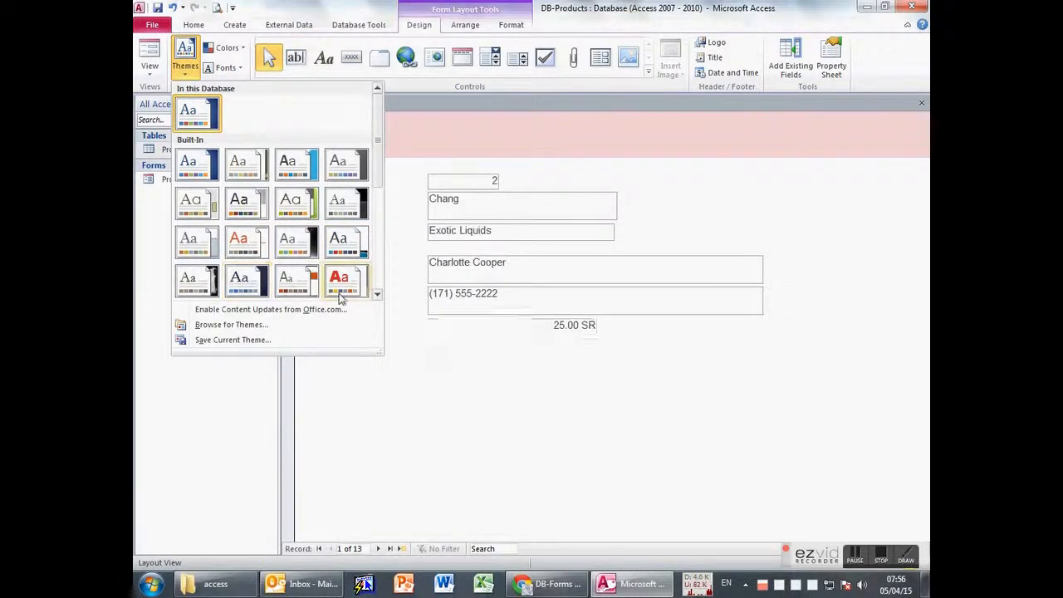
left_click(300, 209)
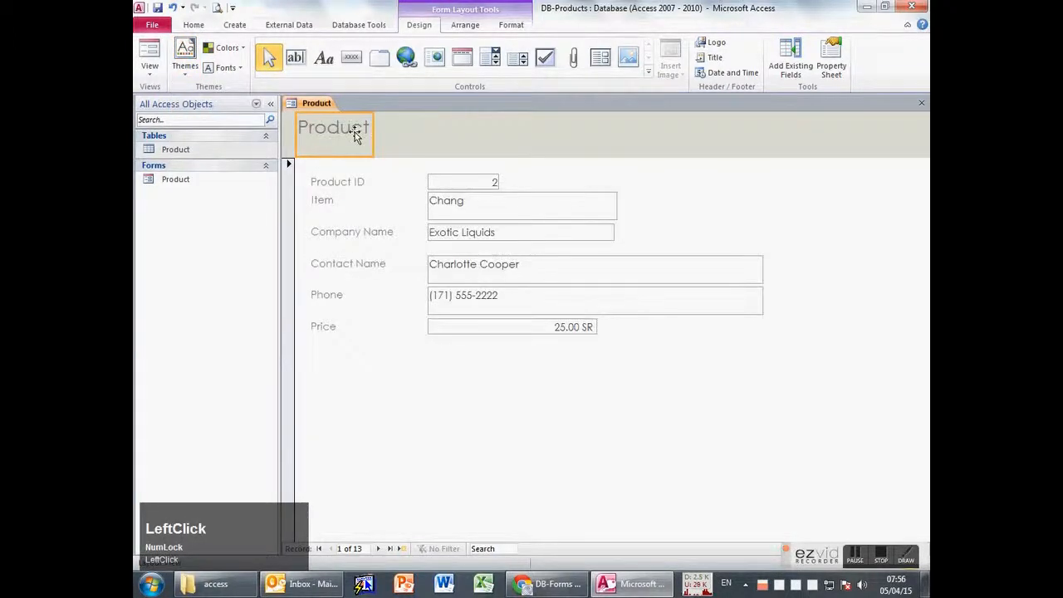
- Set the font size of the form's Product title to 26
left_click(196, 25)
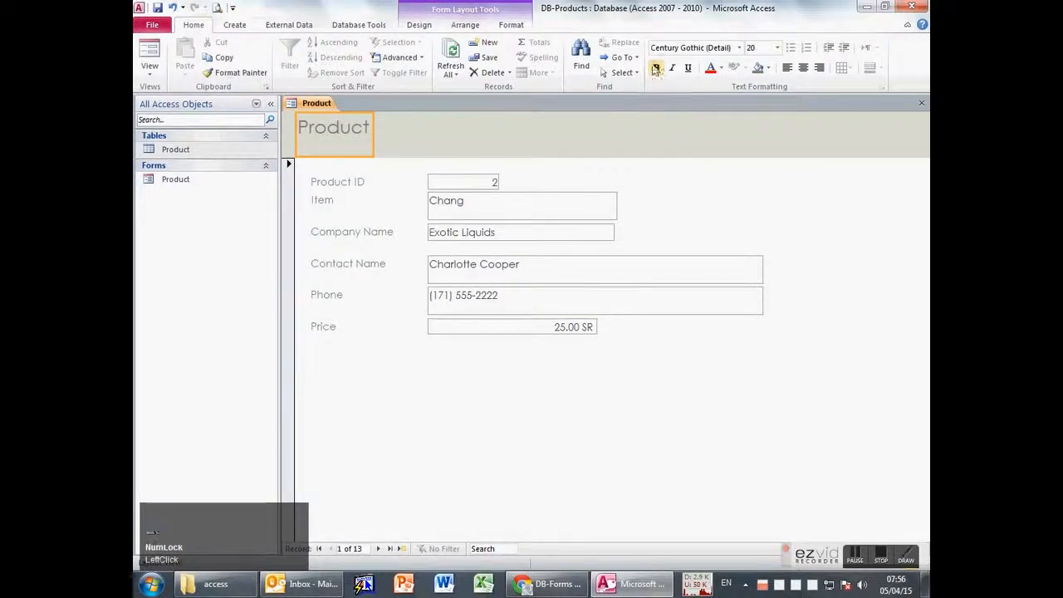
left_click(777, 47)
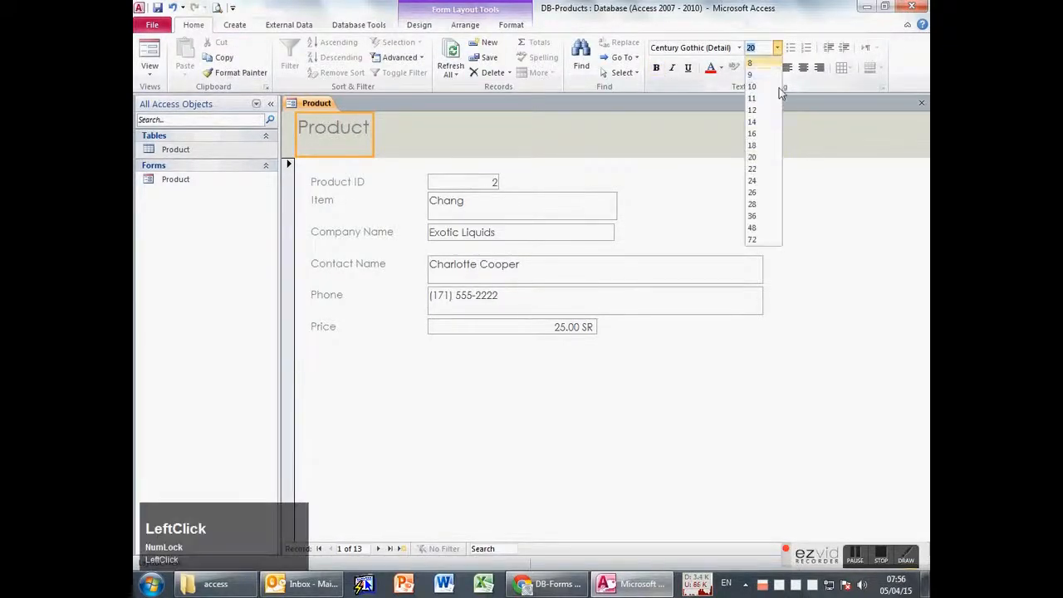
left_click(762, 203)
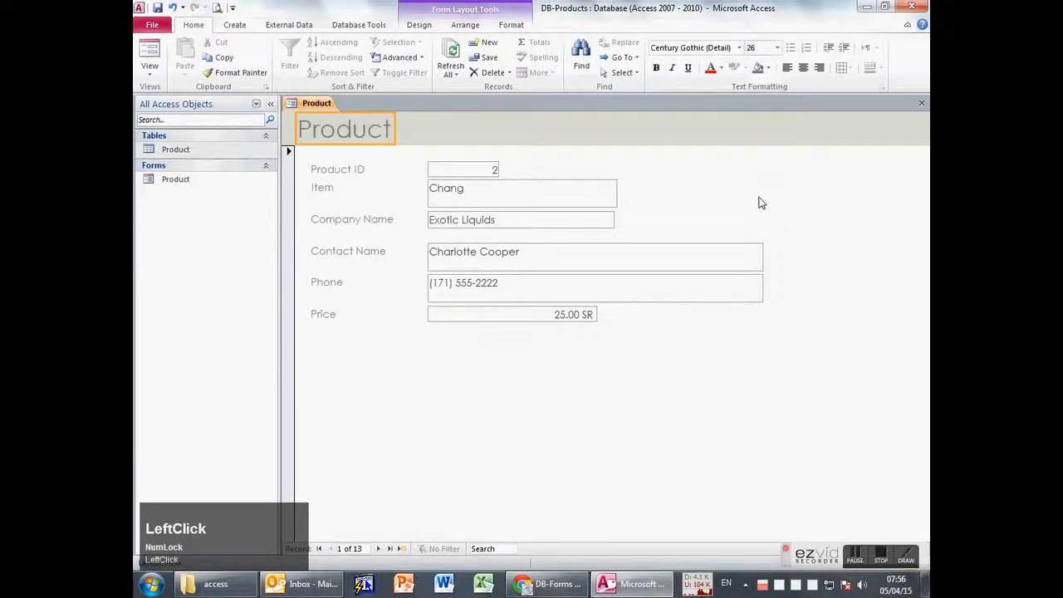
- Make the Product form's title bold and change its text to My Products
left_click(656, 67)
left_click(526, 128)
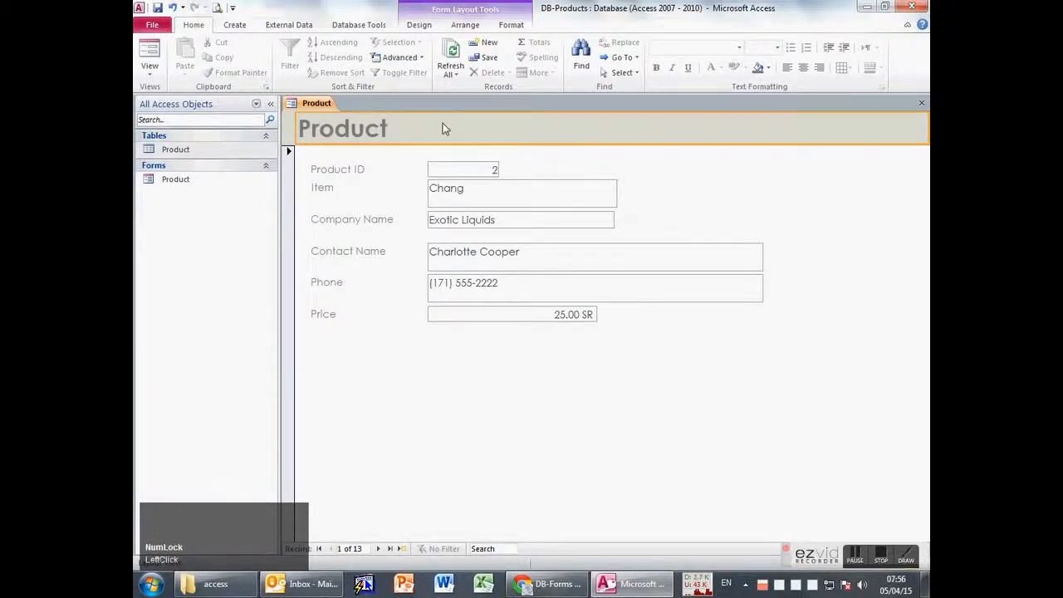
left_click(350, 129)
left_click(351, 129)
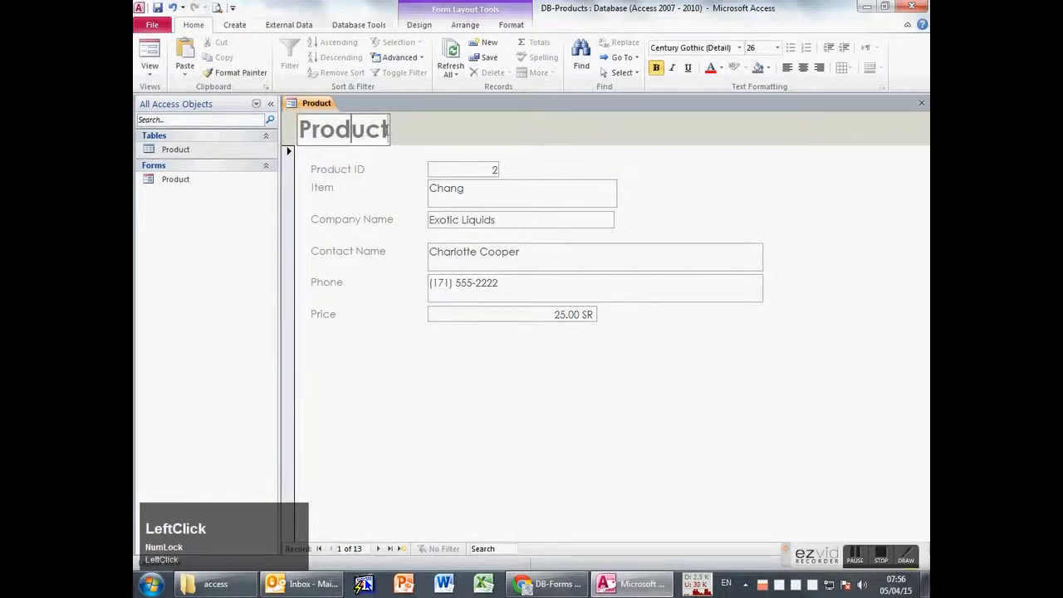
type("s")
key("Home")
type("My")
key("Return")
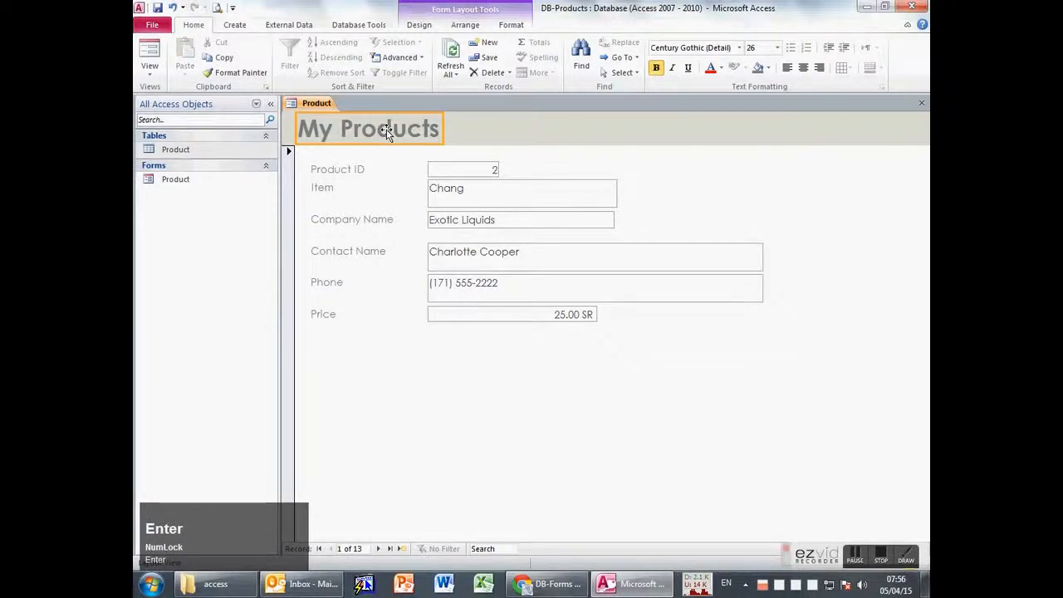
- Add a label reading test to the form and place it beyond the text boxes, level with Product ID
left_click(428, 26)
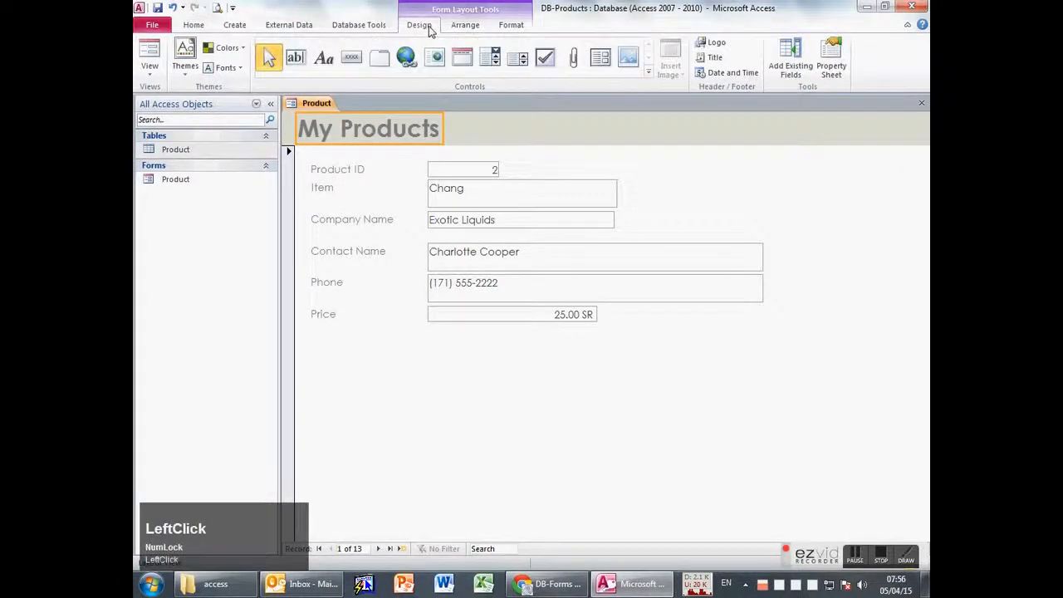
left_click(323, 67)
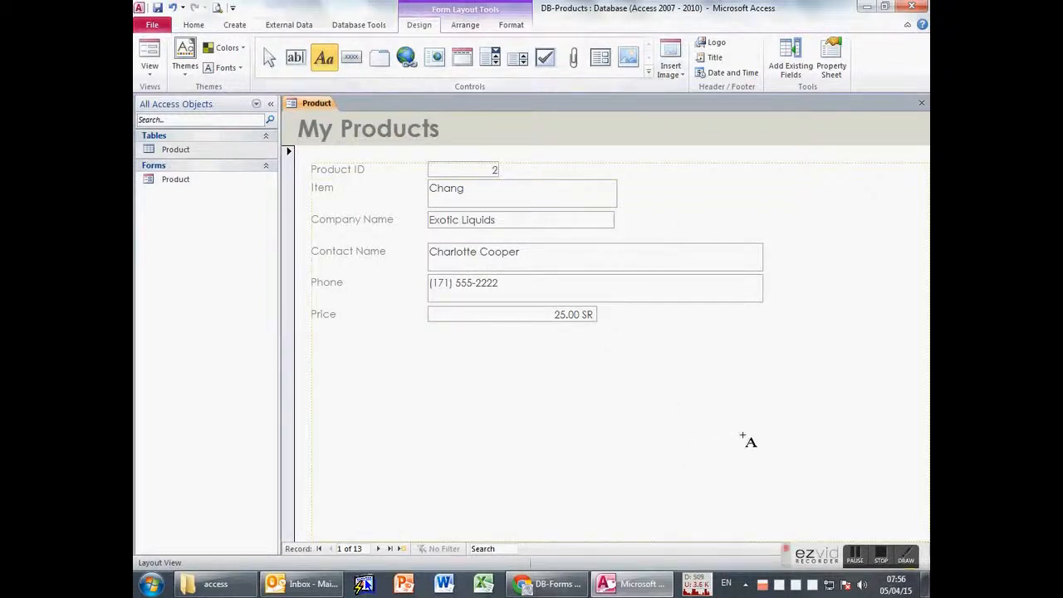
left_click(841, 207)
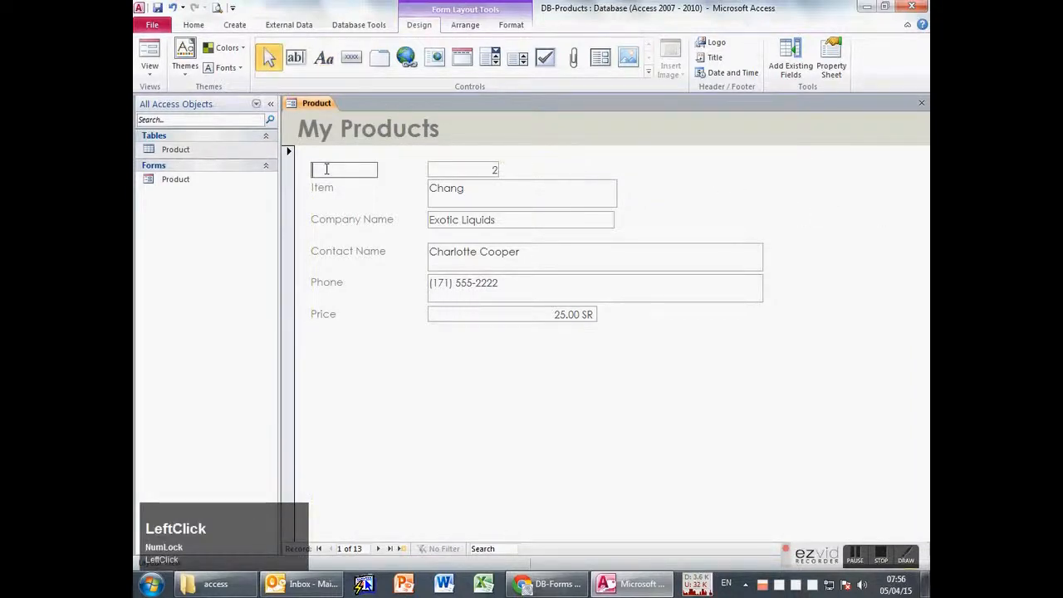
key("Return")
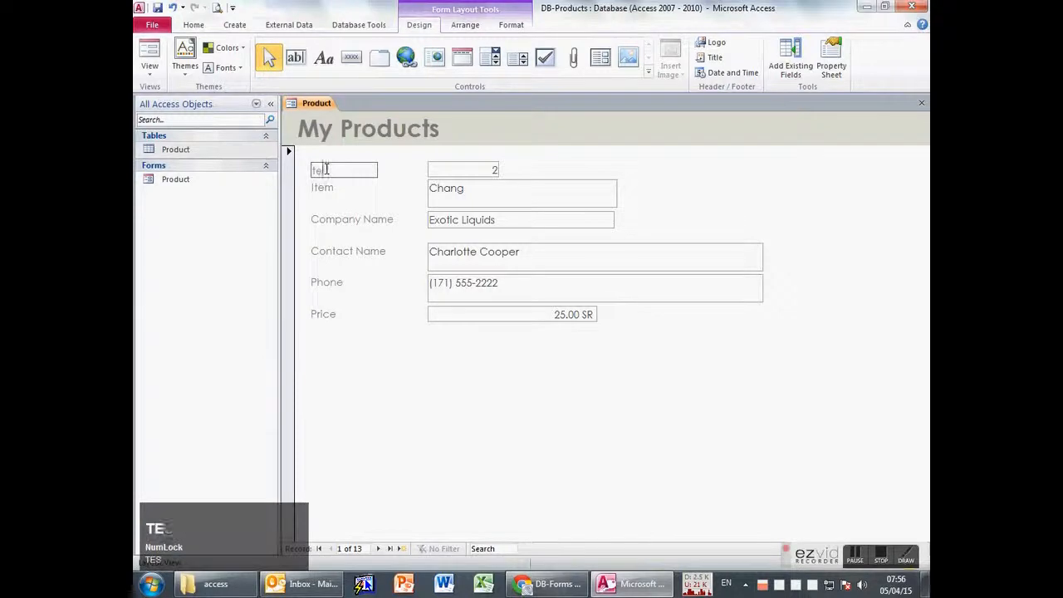
left_click_drag(308, 166, 770, 161)
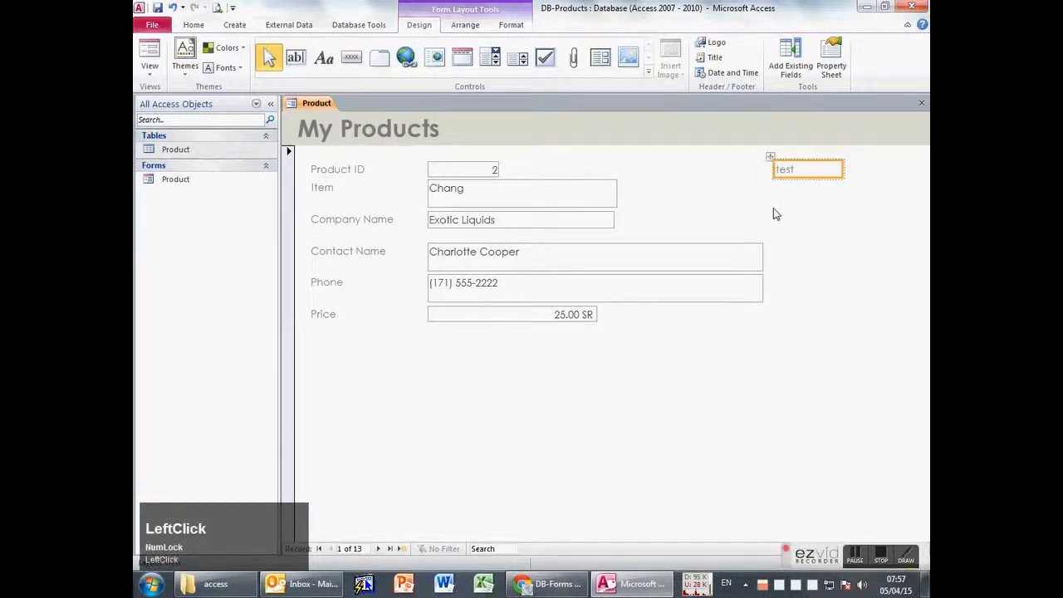
- Replace the text of the test label with the date 16-06-1436
left_click(797, 169)
left_click_drag(802, 168, 761, 168)
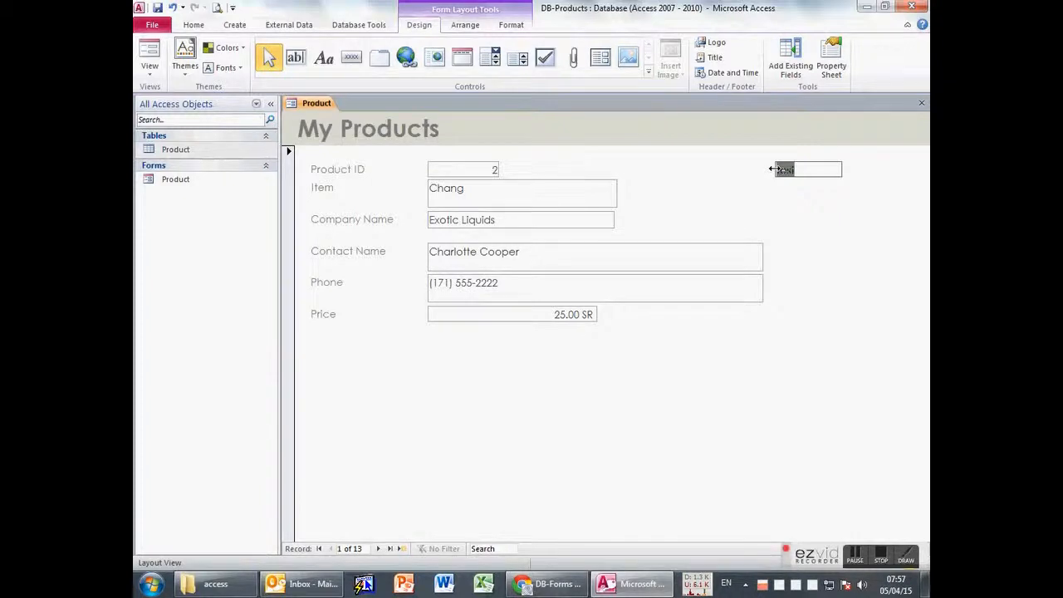
type("16")
key("Pause")
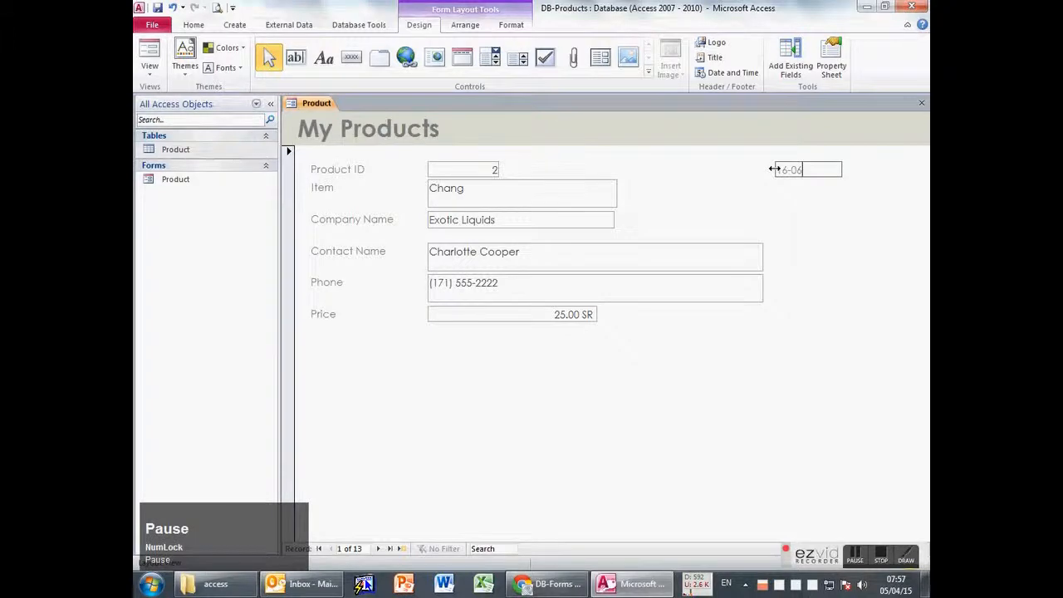
type("20")
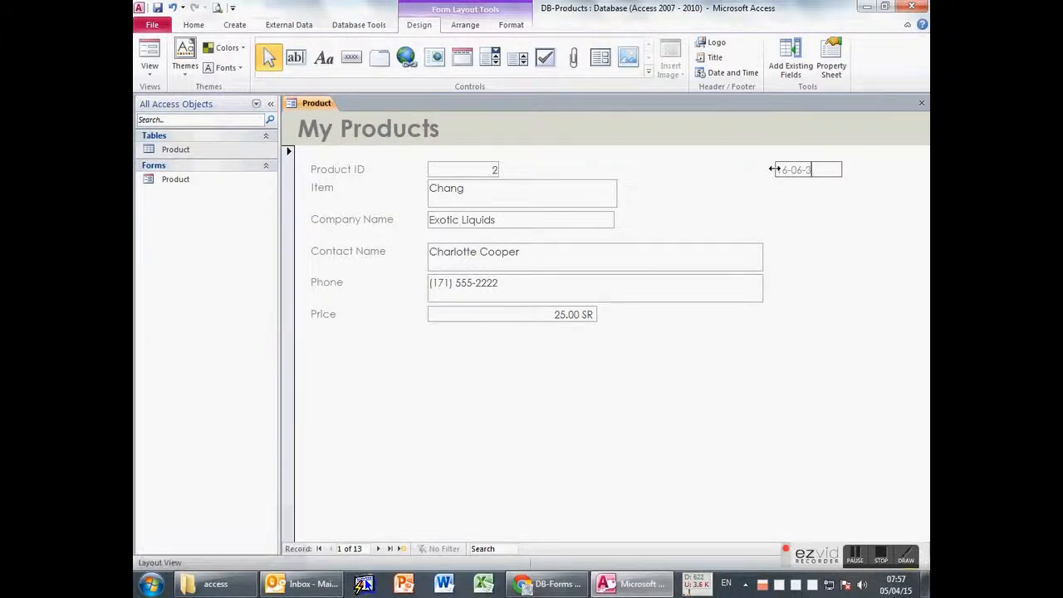
key("BackSpace")
key("BackSpace")
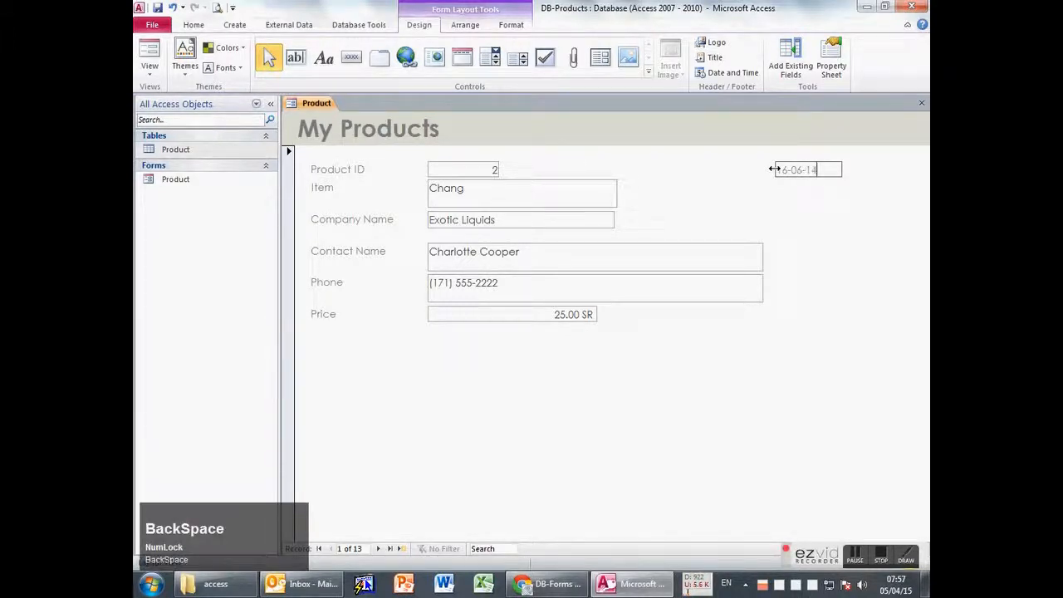
key("Return")
- Right-align the text of the 16-06-1436 date label
left_click(814, 204)
left_click(795, 170)
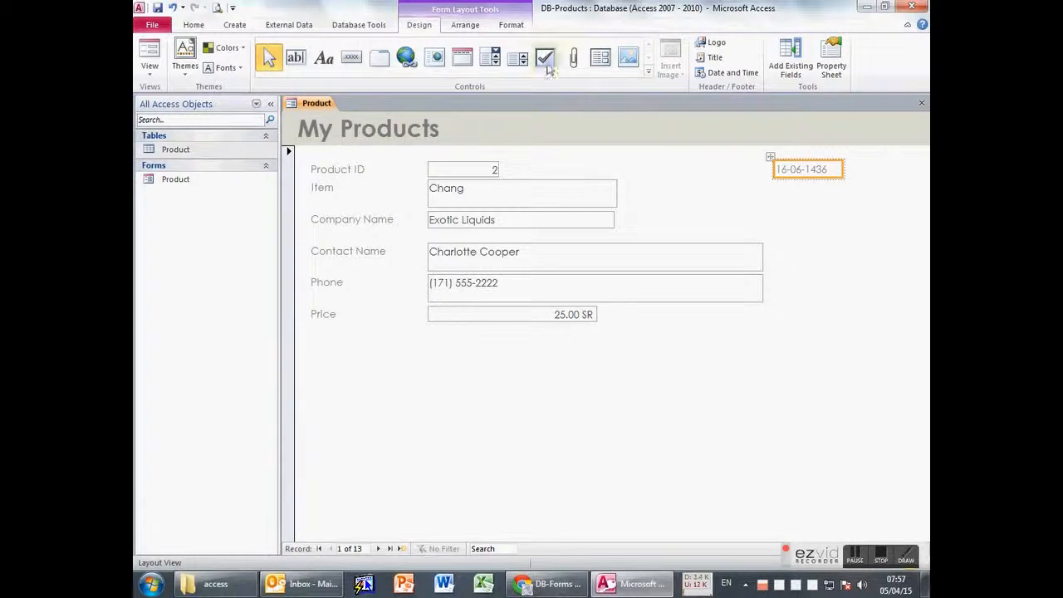
left_click(199, 26)
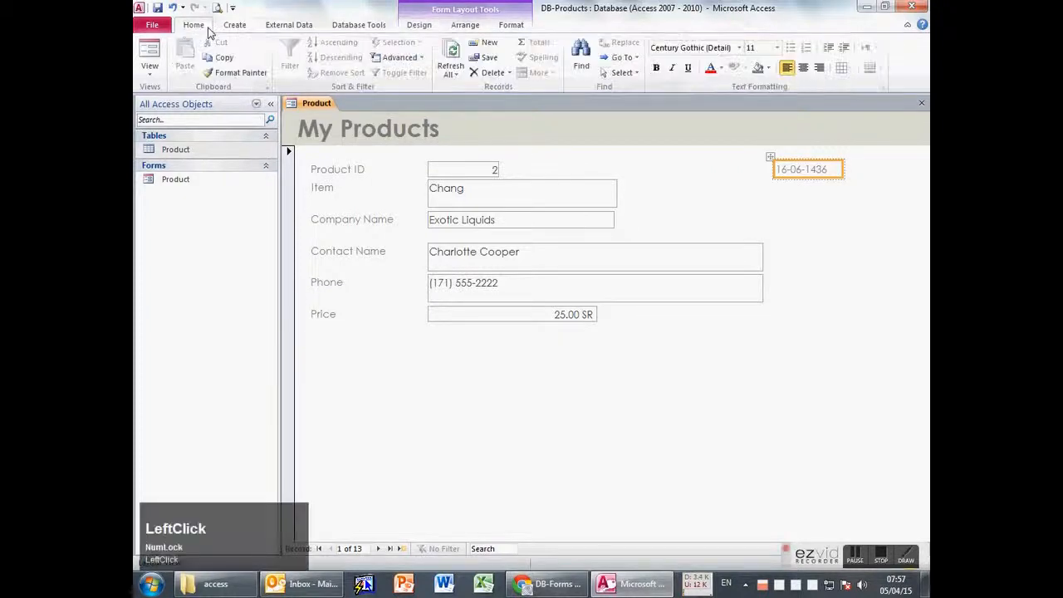
left_click(818, 71)
left_click(838, 294)
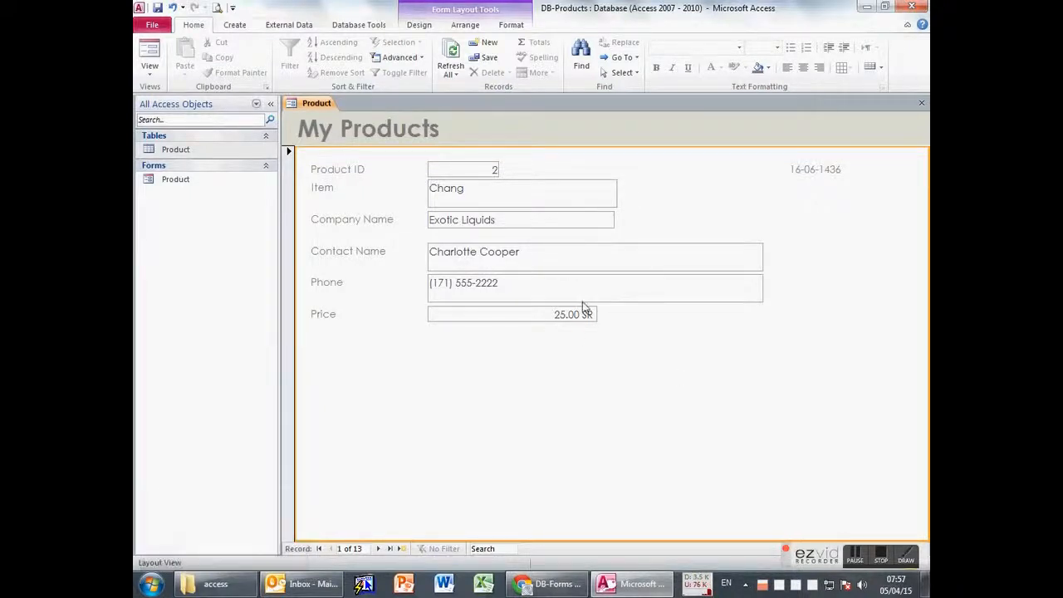
left_click(419, 25)
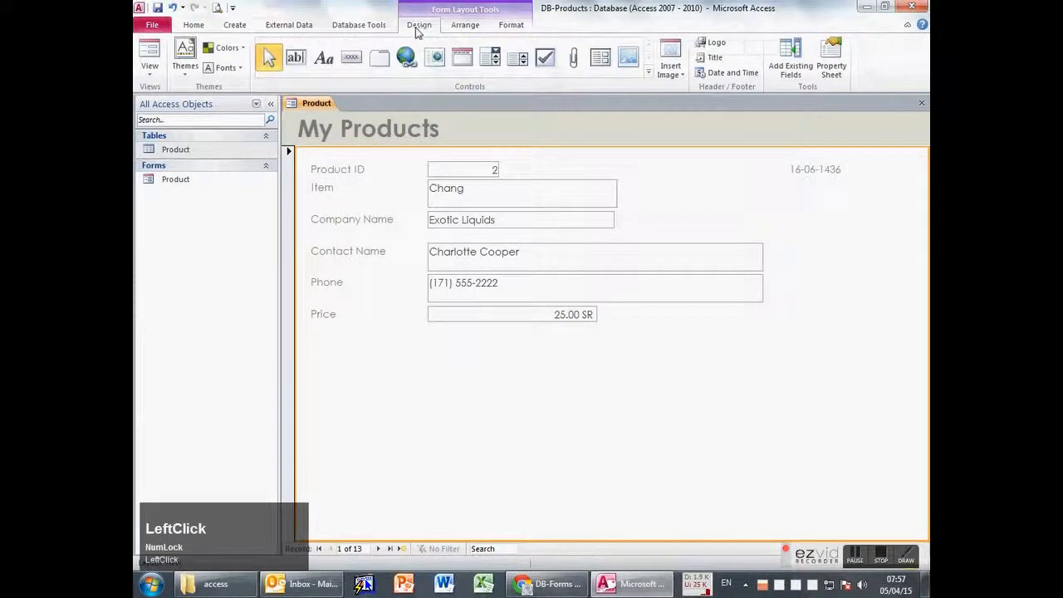
left_click(465, 25)
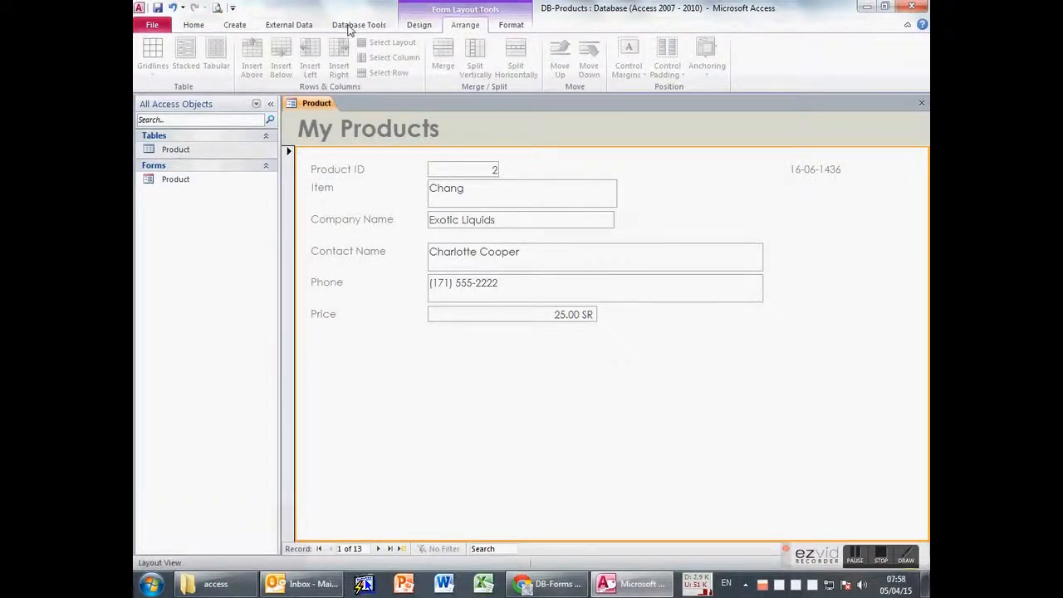
left_click(511, 25)
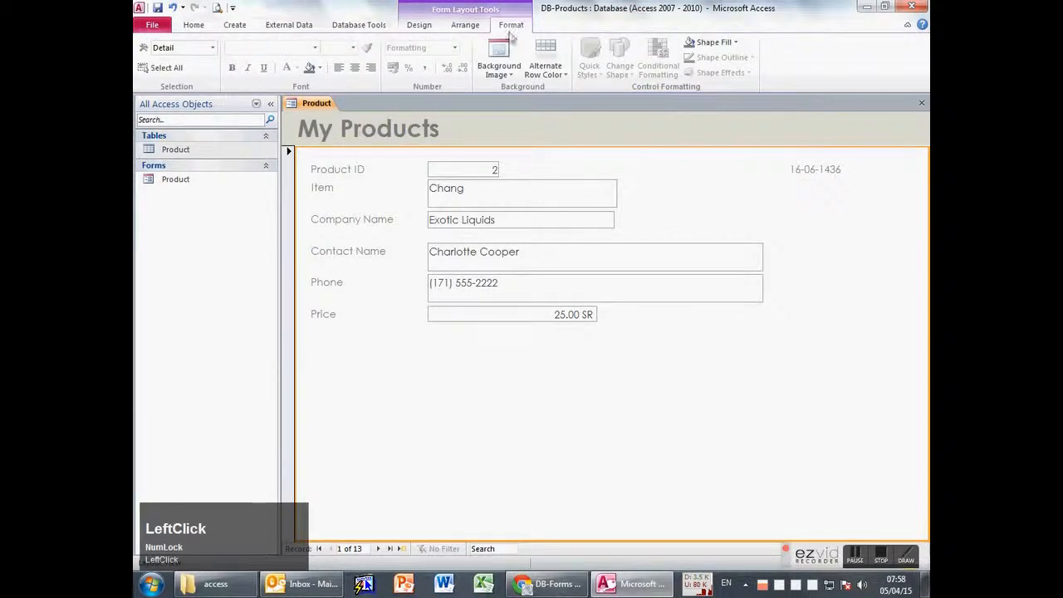
left_click(512, 76)
left_click(420, 25)
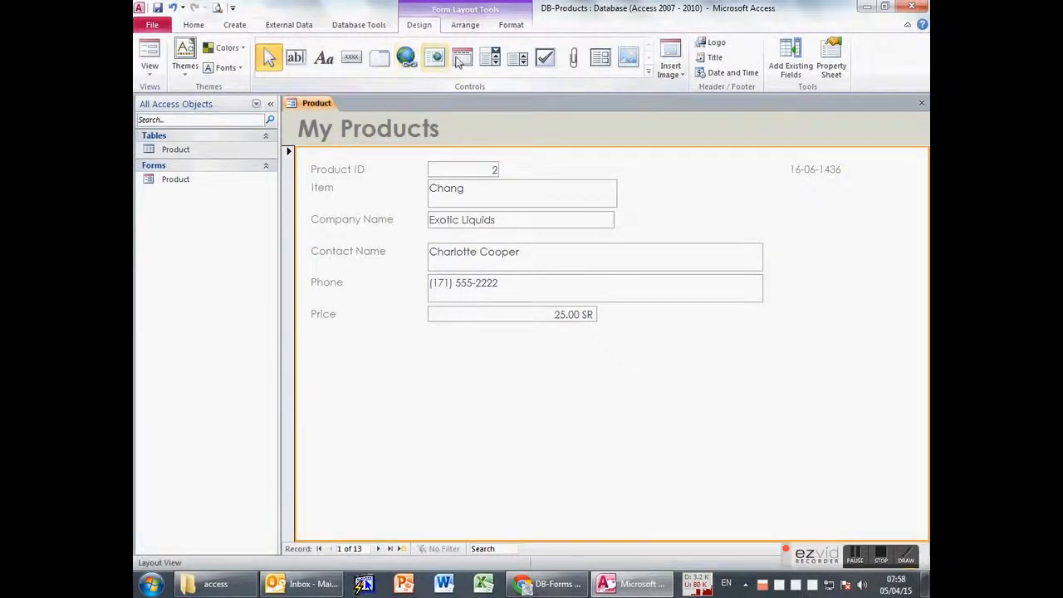
- Insert the Desert.jpg image from the Sample Pictures folder into the form beneath the date label
left_click(629, 58)
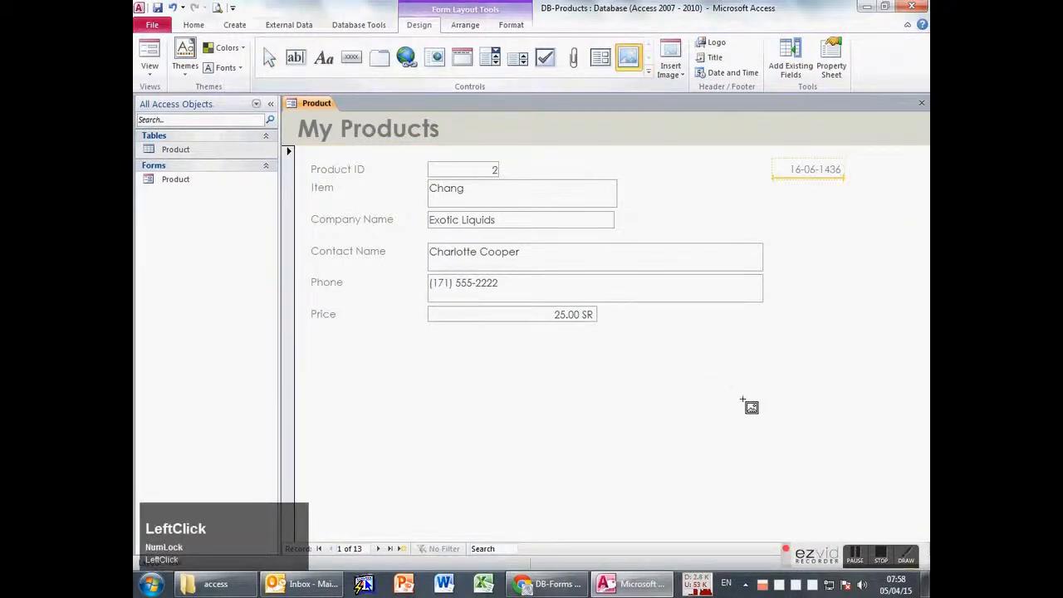
left_click(614, 389)
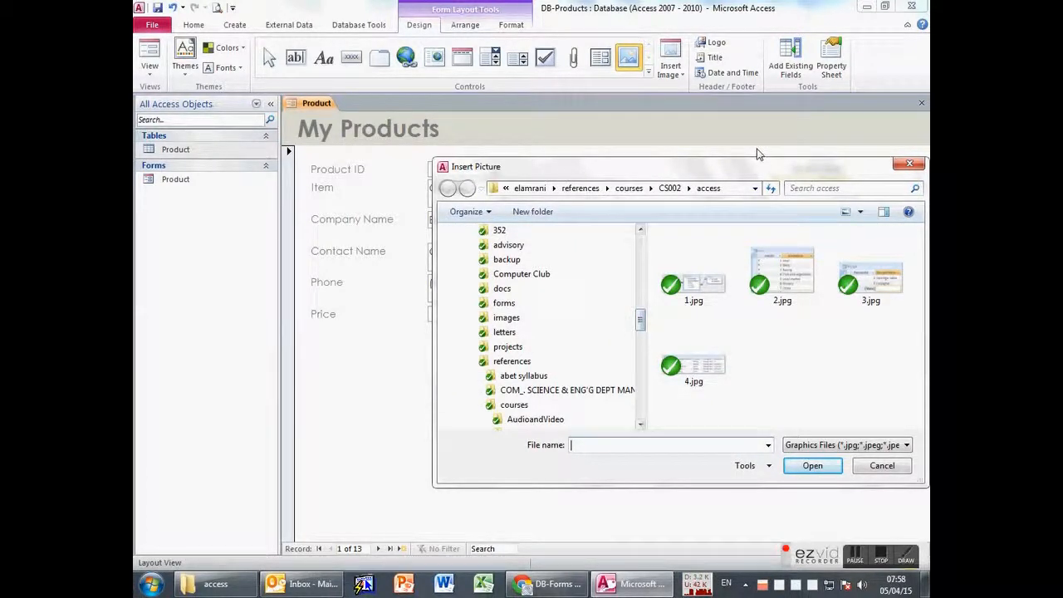
left_click_drag(641, 336, 640, 289)
left_click(494, 318)
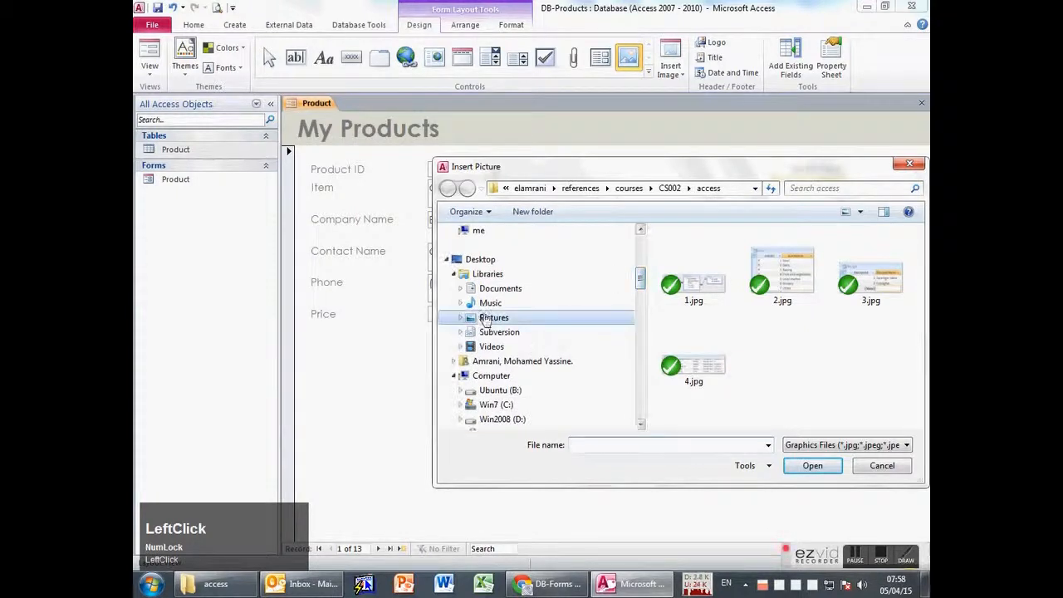
double_click(689, 315)
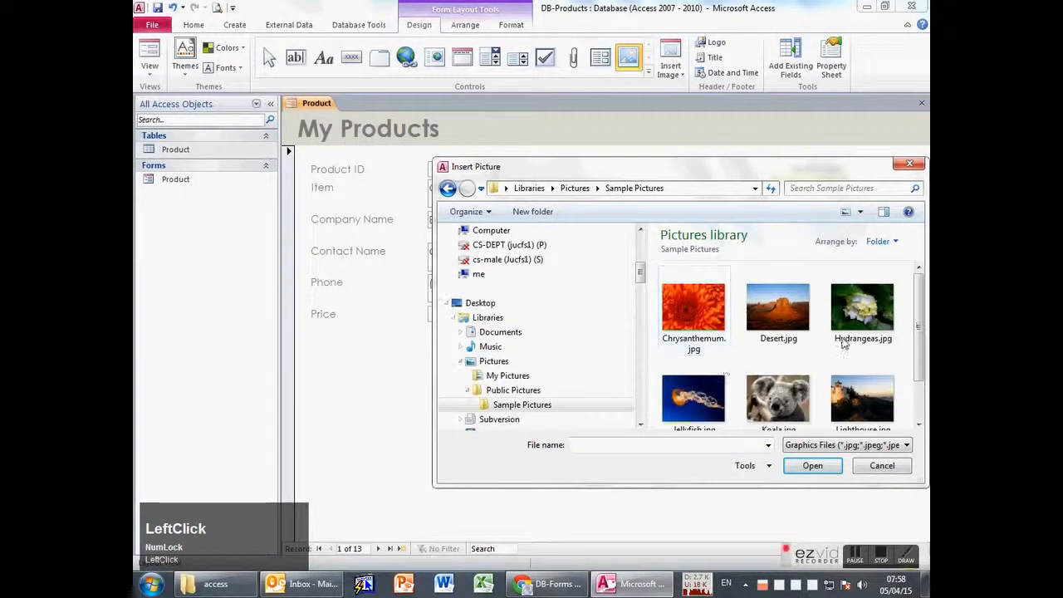
double_click(781, 314)
left_click(778, 406)
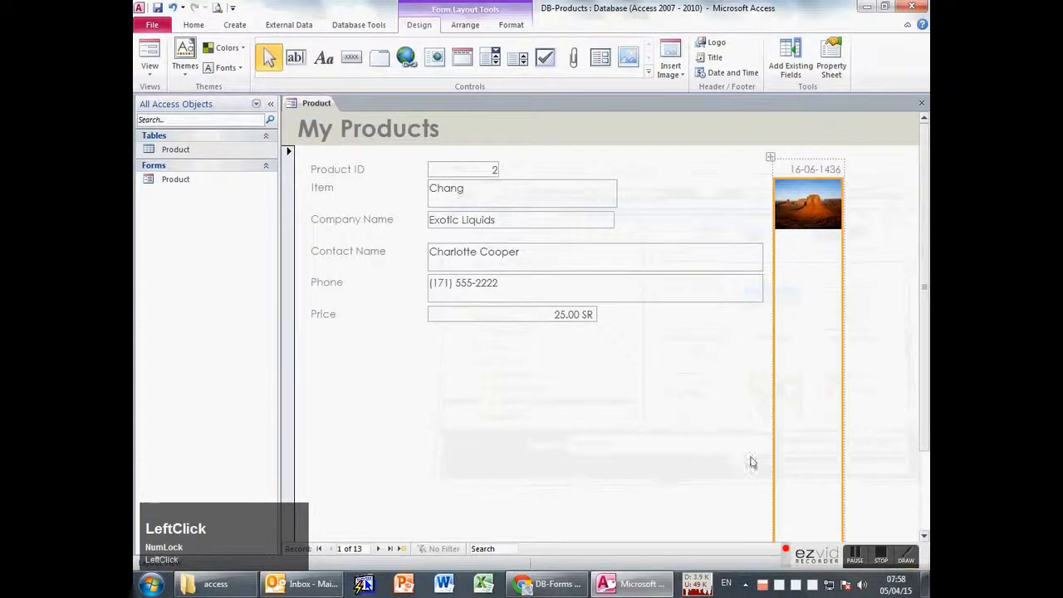
- Resize the desert image frame to about twice its width and shorten it to end between the Contact Name and Phone fields
left_click(844, 258)
left_click(838, 249)
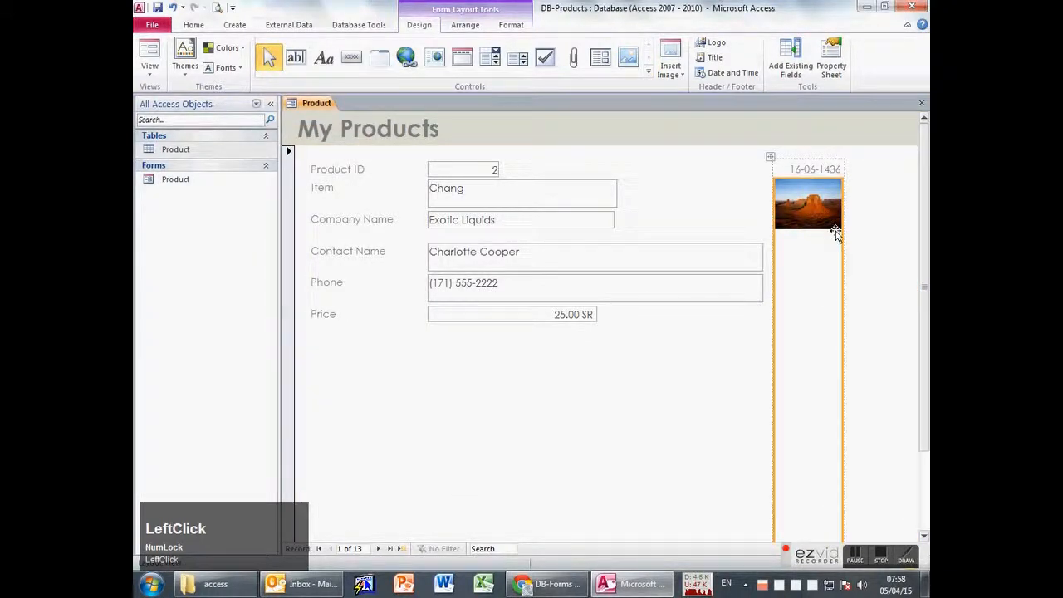
left_click(801, 374)
left_click(794, 241)
left_click_drag(807, 199, 573, 391)
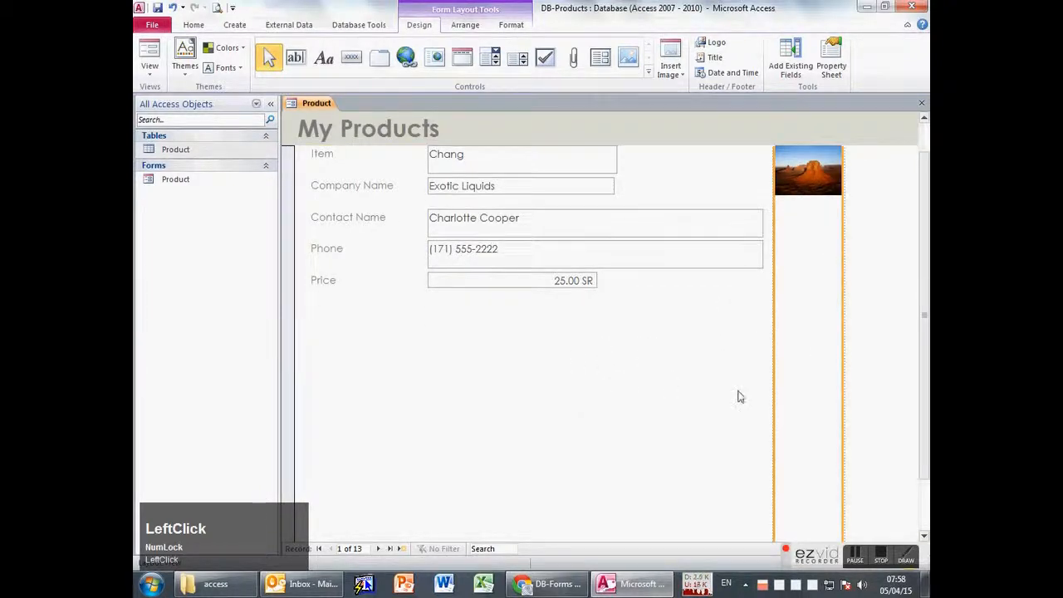
scroll(878, 399, "down", 2)
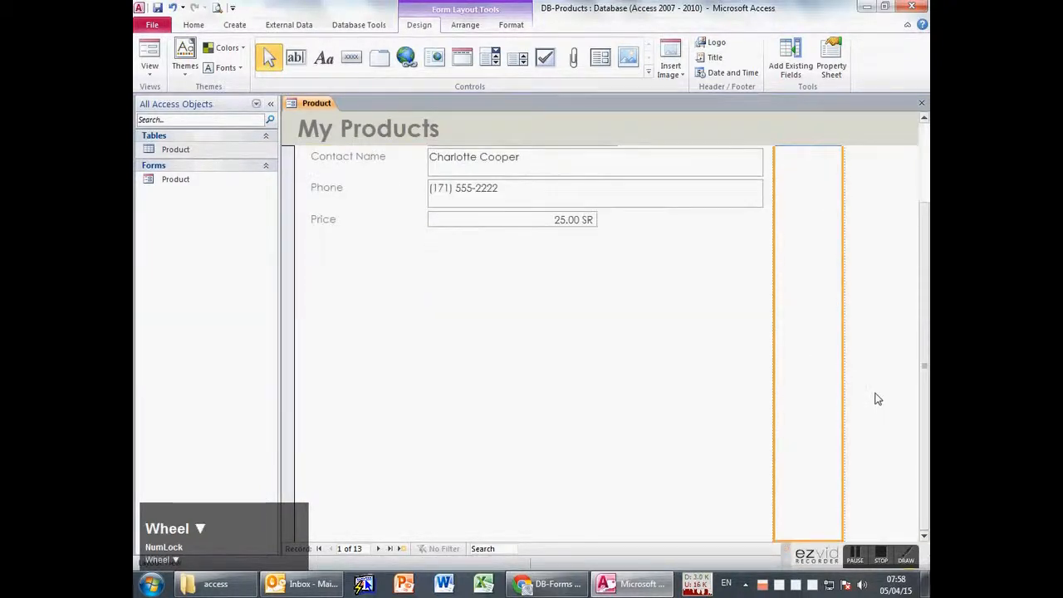
left_click(805, 541)
left_click_drag(805, 541, 807, 206)
scroll(886, 329, "up", 3)
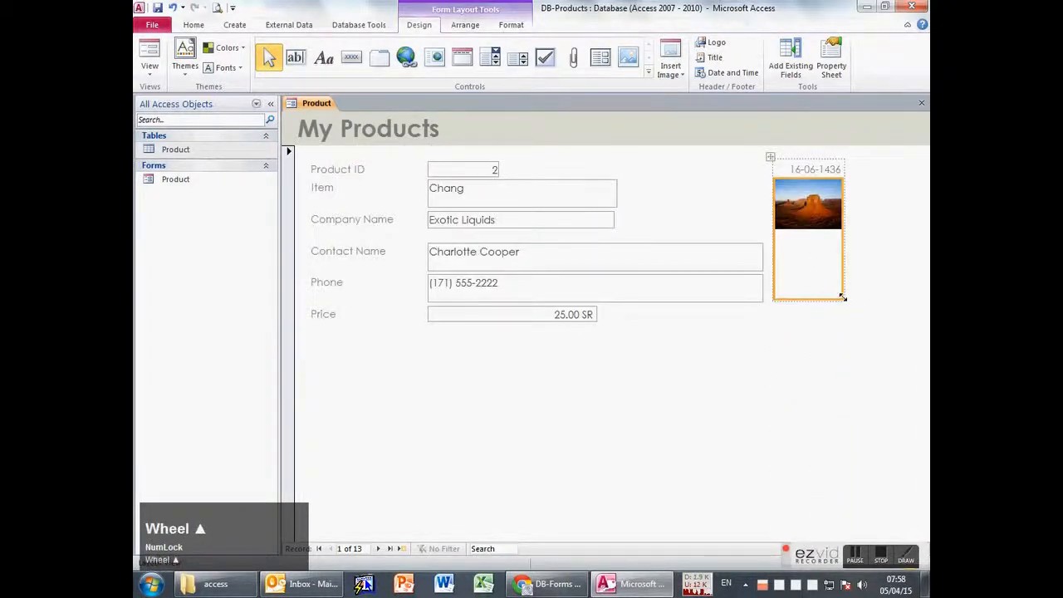
left_click_drag(843, 297, 914, 259)
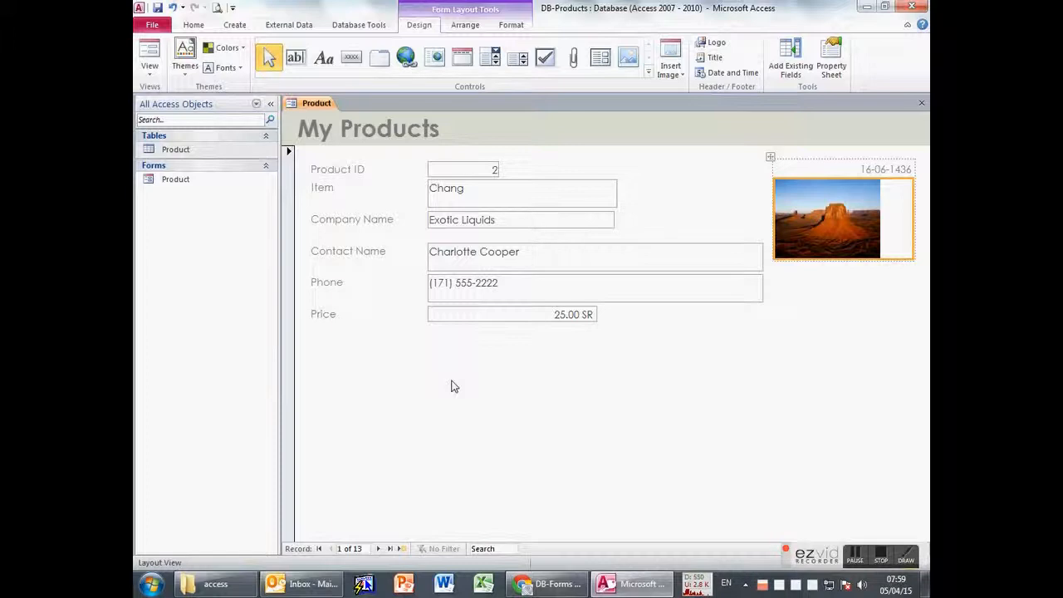
left_click(503, 403)
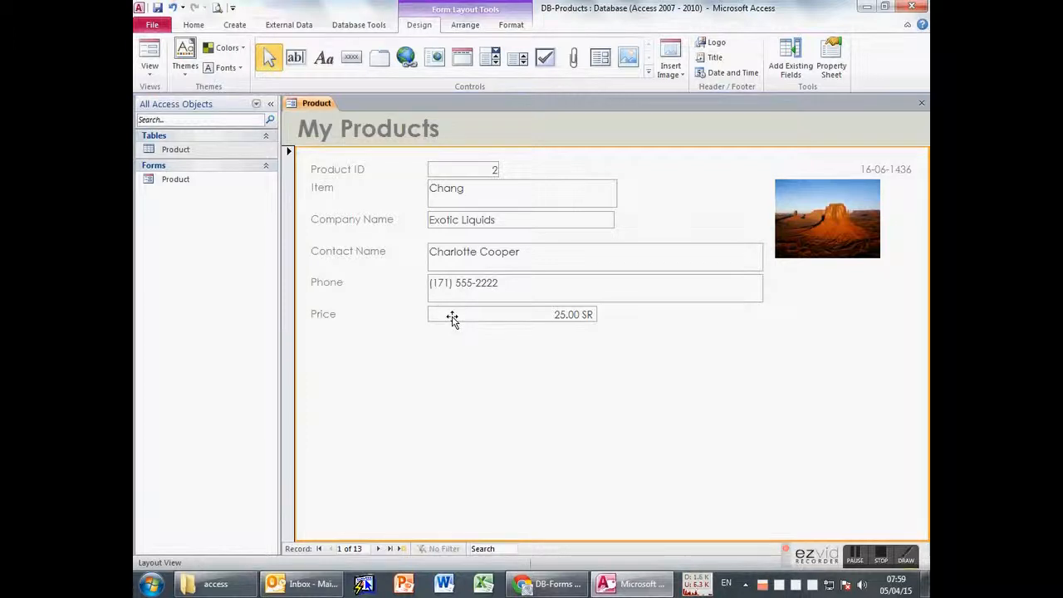
- Open the Product table to view its records and close it again
left_click(859, 561)
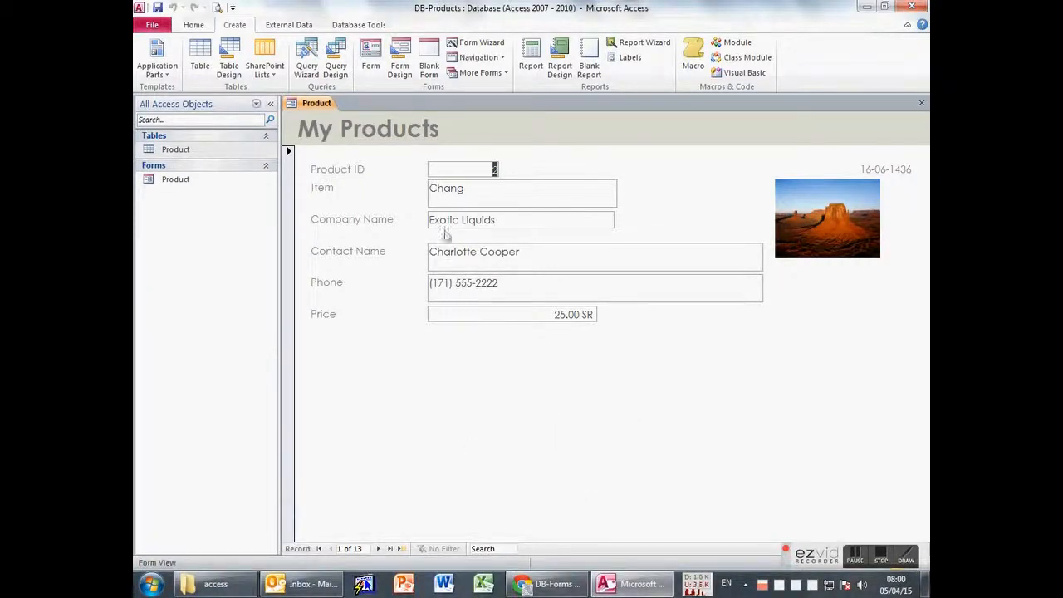
double_click(185, 151)
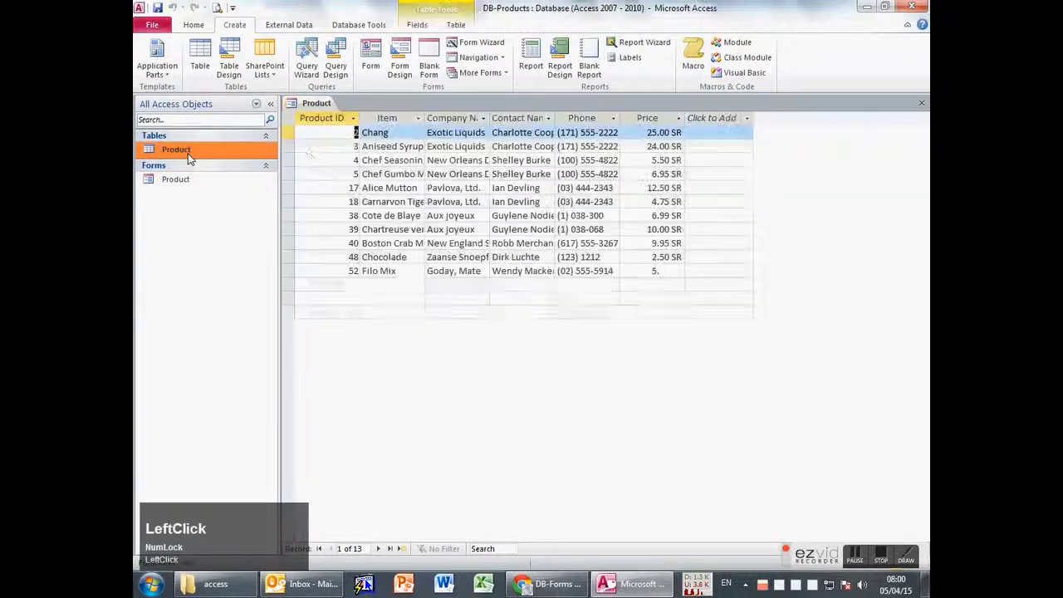
middle_click(370, 103)
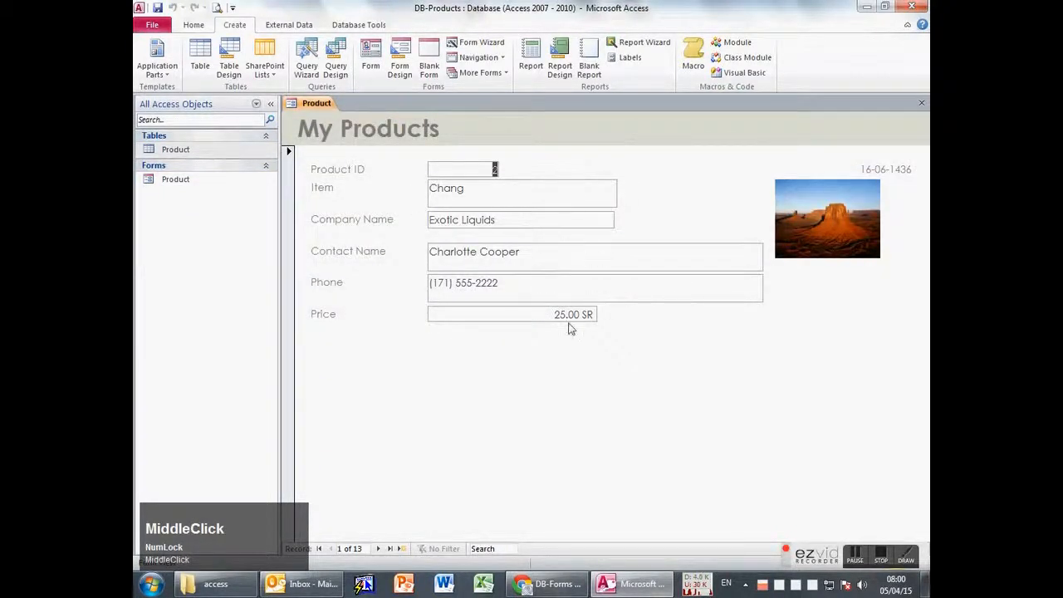
- Open the product form in Design View and expand the empty Form Footer section to about 1.4 cm high
left_click_drag(554, 315, 595, 314)
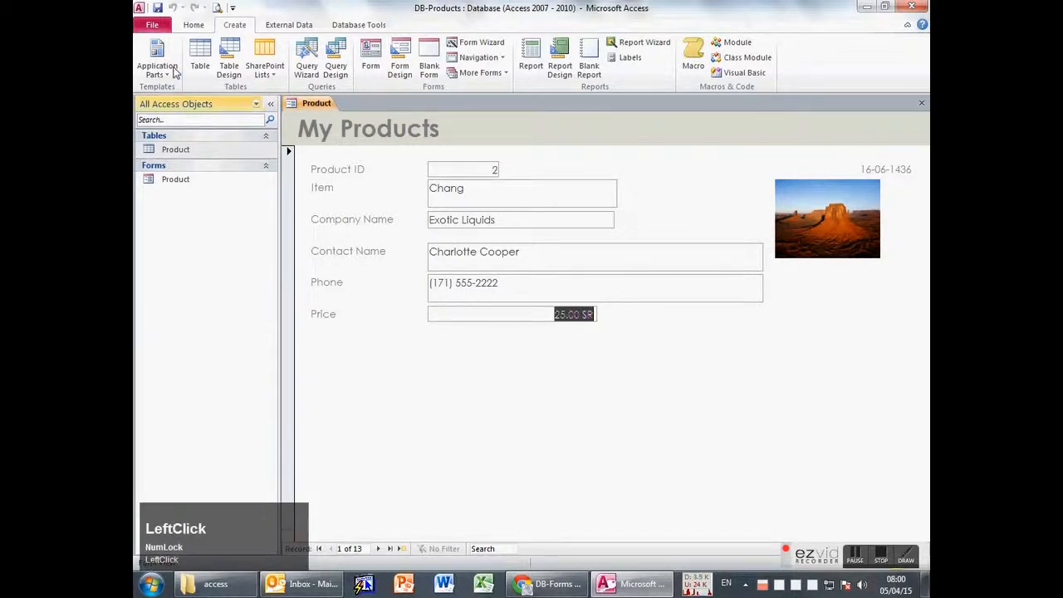
left_click(194, 24)
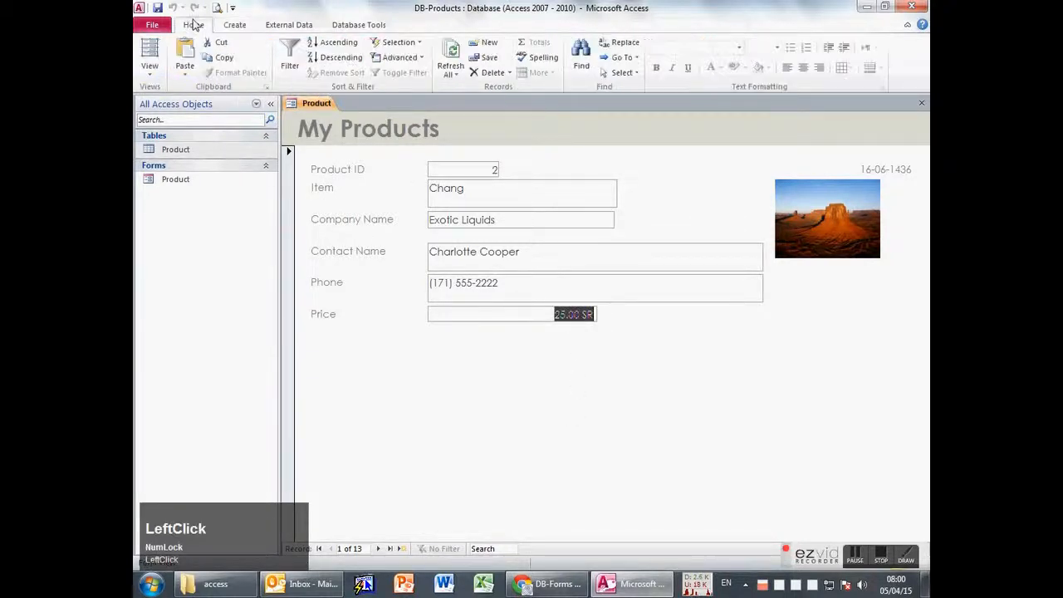
left_click(150, 71)
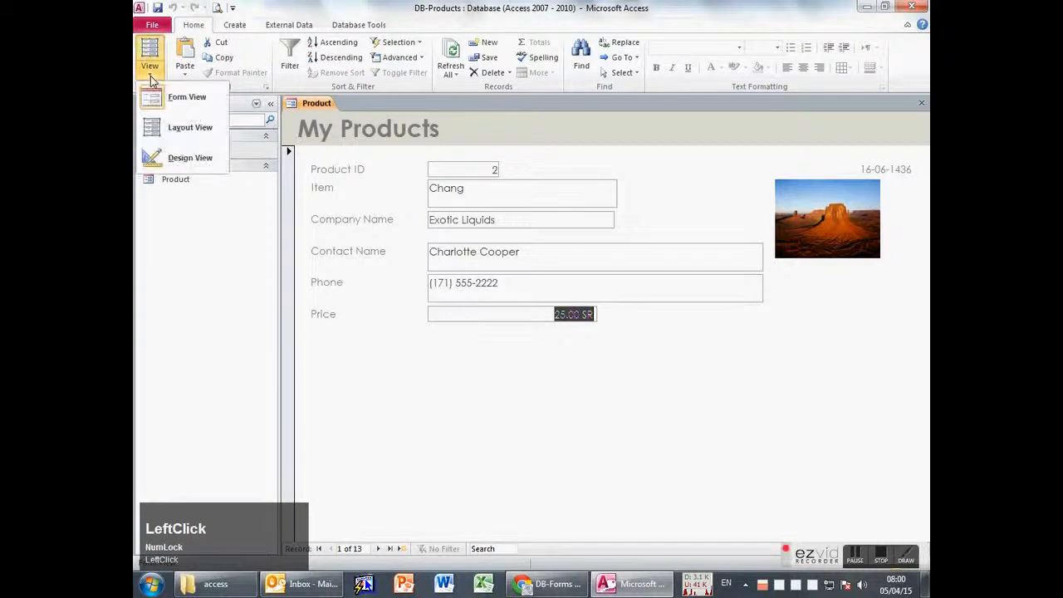
left_click(188, 159)
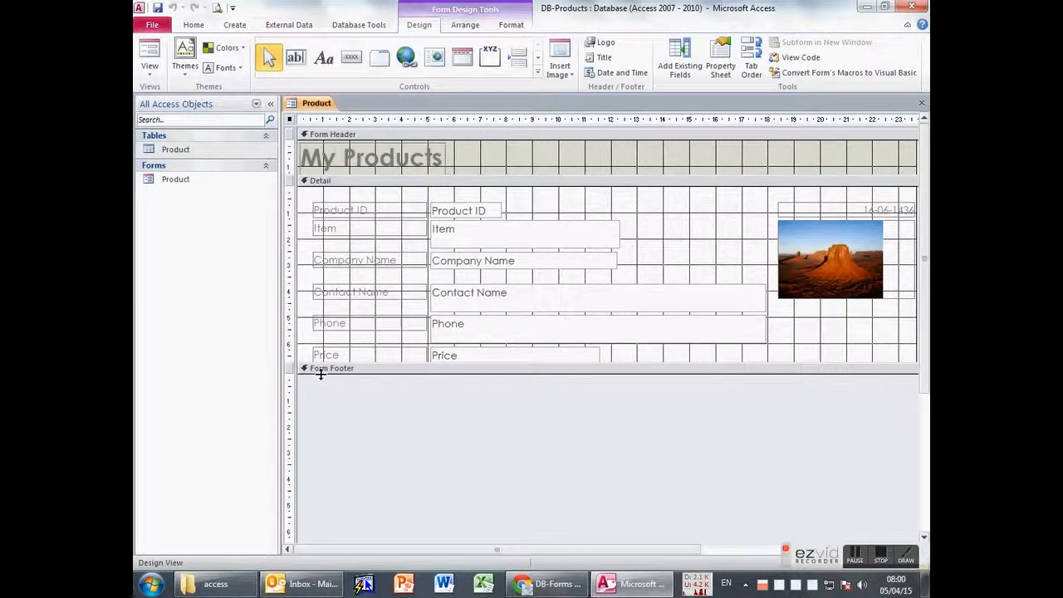
left_click_drag(321, 374, 316, 408)
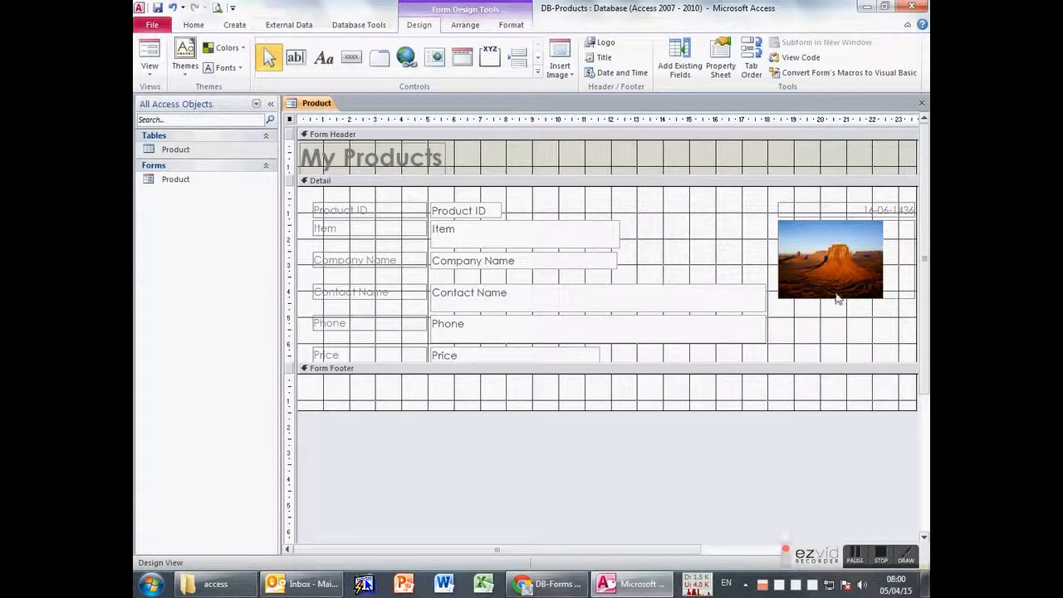
- Cut the date label and desert image layout out of the form's Detail section
left_click(851, 240)
left_click_drag(762, 193, 767, 226)
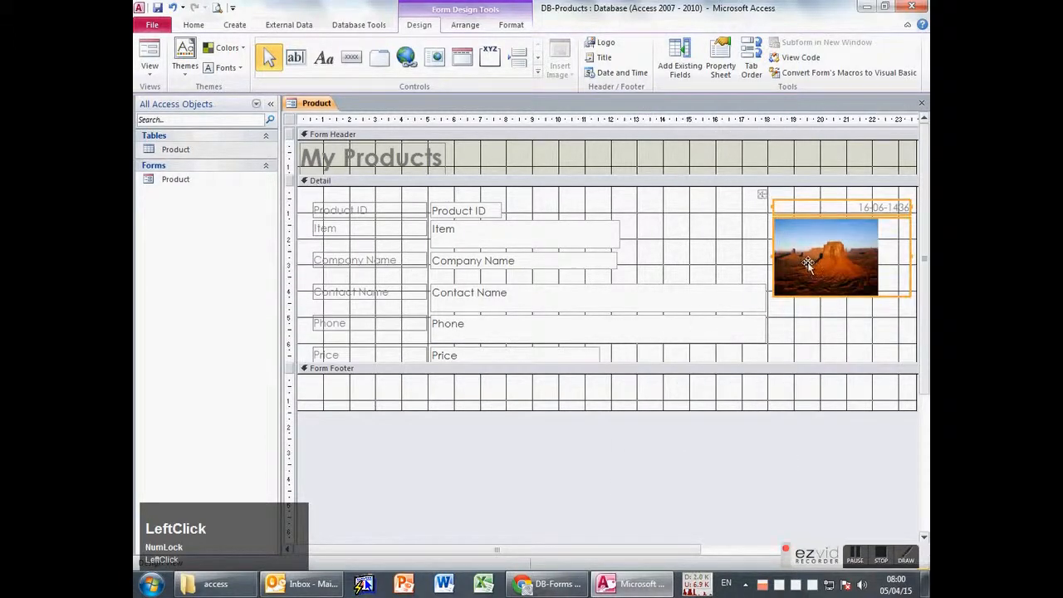
mouse_move(849, 291)
left_mouse_down()
mouse_move(866, 341)
mouse_move(883, 316)
mouse_move(854, 298)
mouse_move(844, 274)
left_mouse_up()
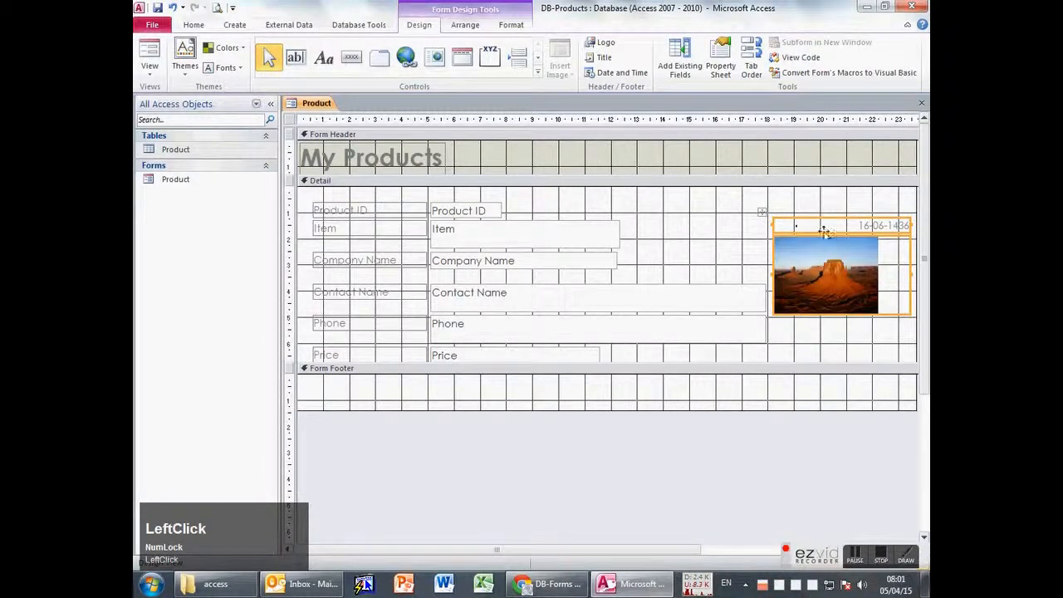
right_click(819, 277)
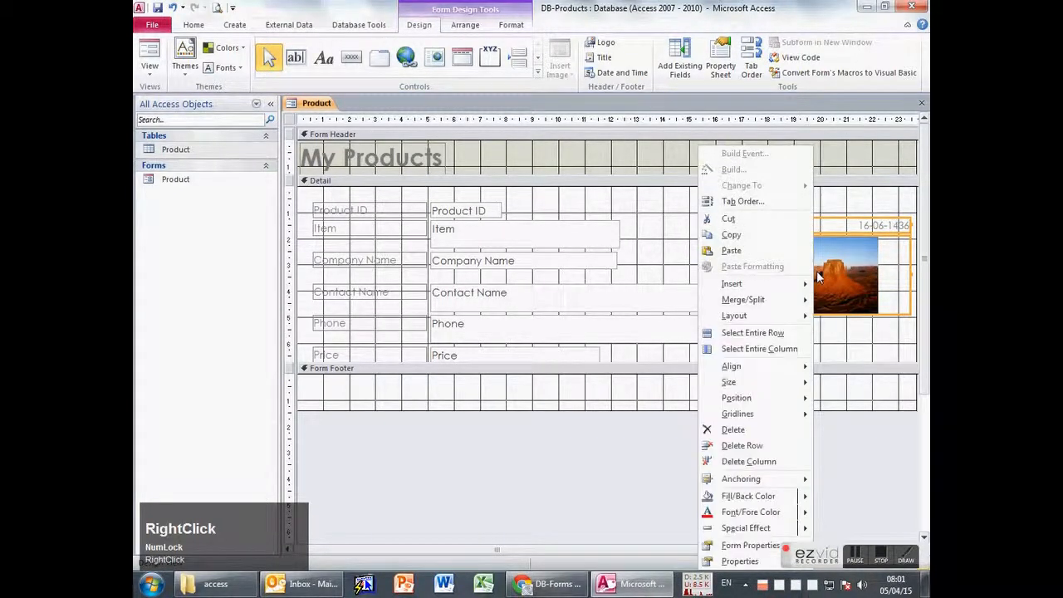
left_click(729, 219)
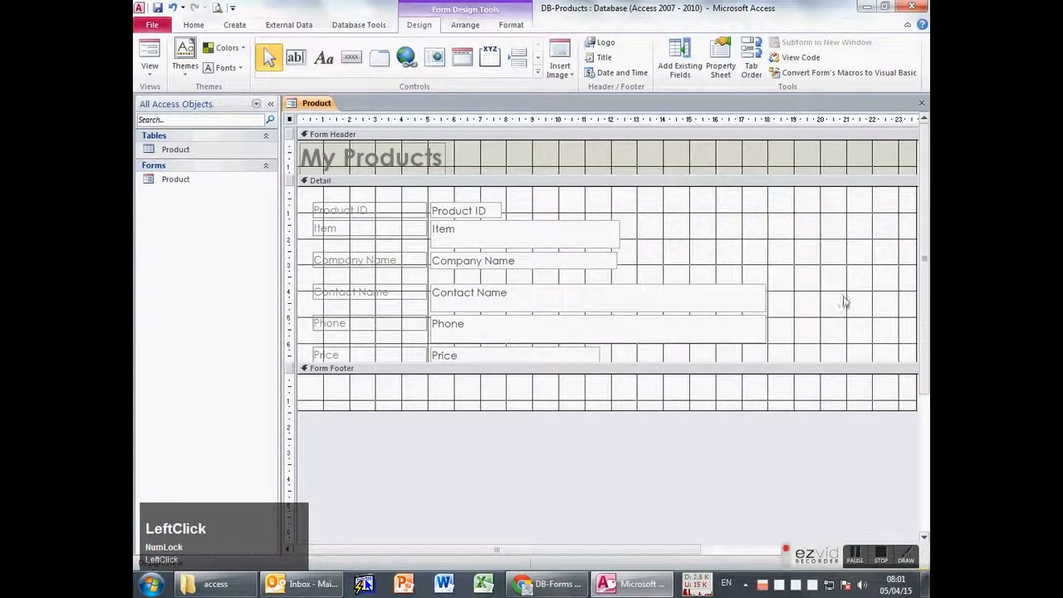
- Add a label reading "Date: 16-06-1436" to the Form Footer, about 5 cm wide
left_click(324, 57)
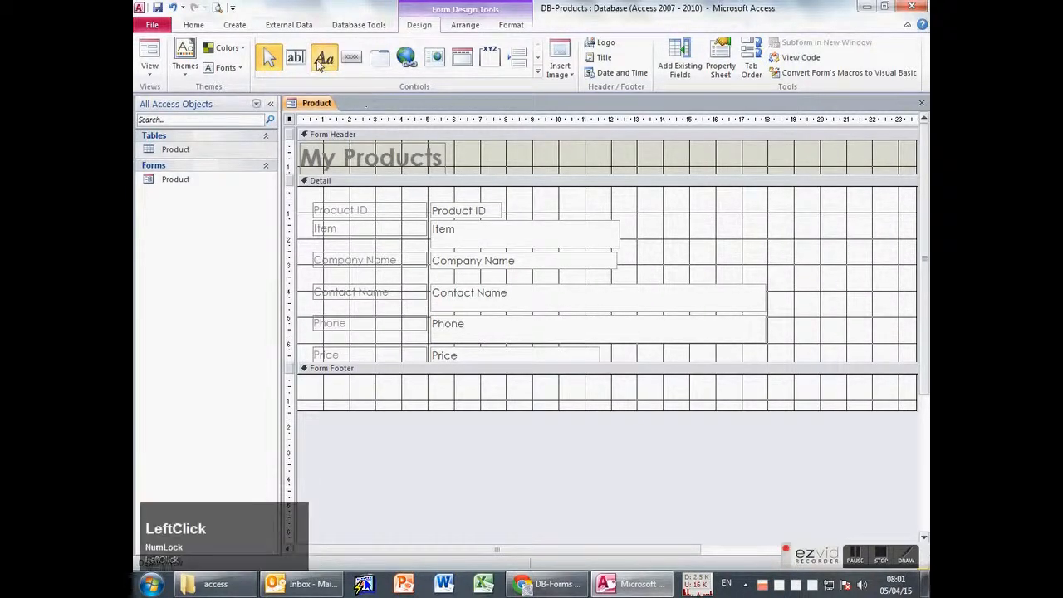
left_click_drag(324, 387, 463, 407)
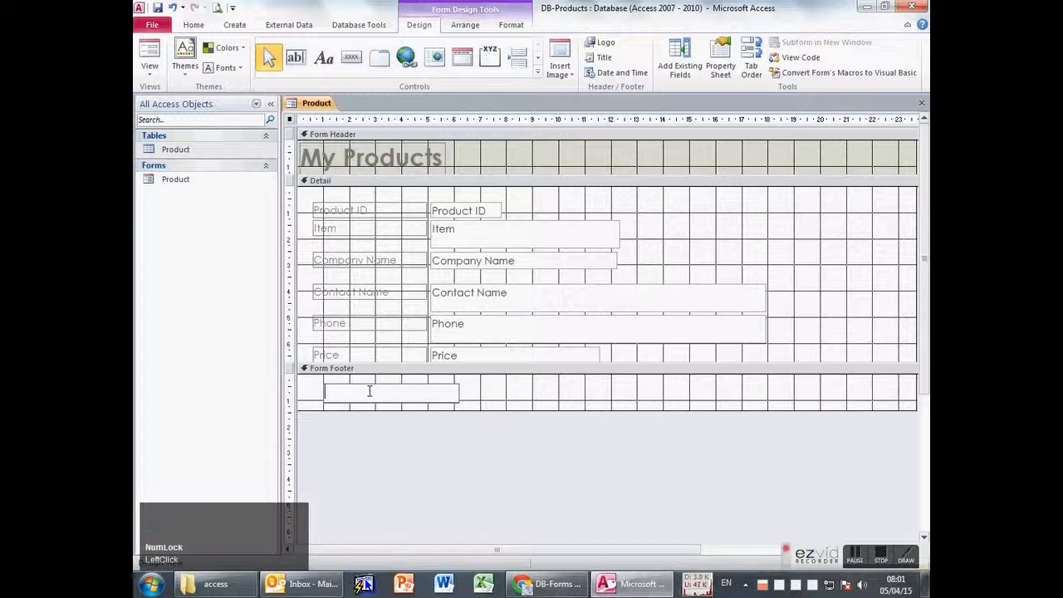
type("Date: ")
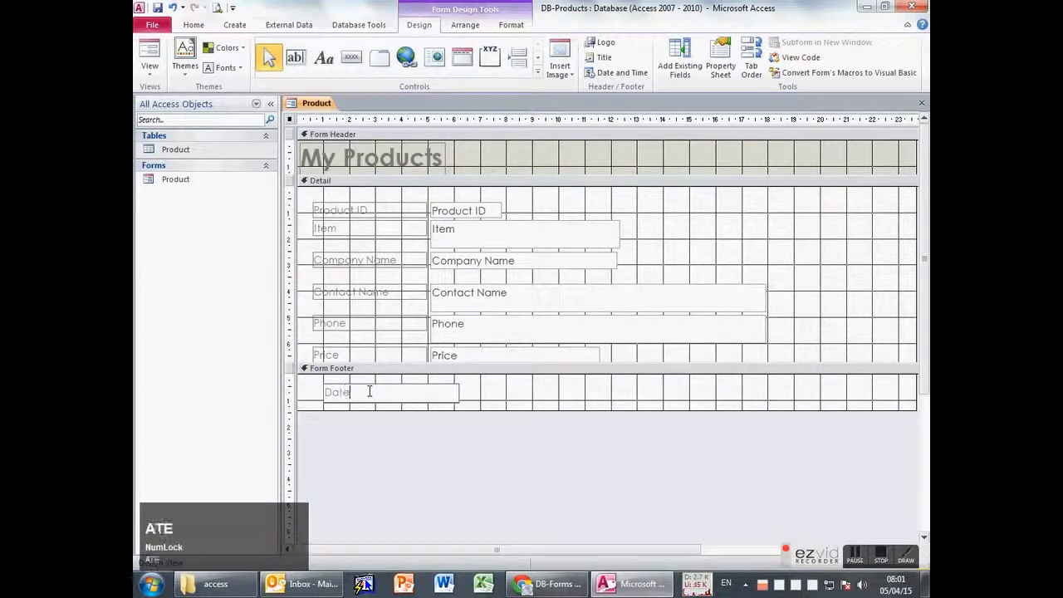
type("16-06-")
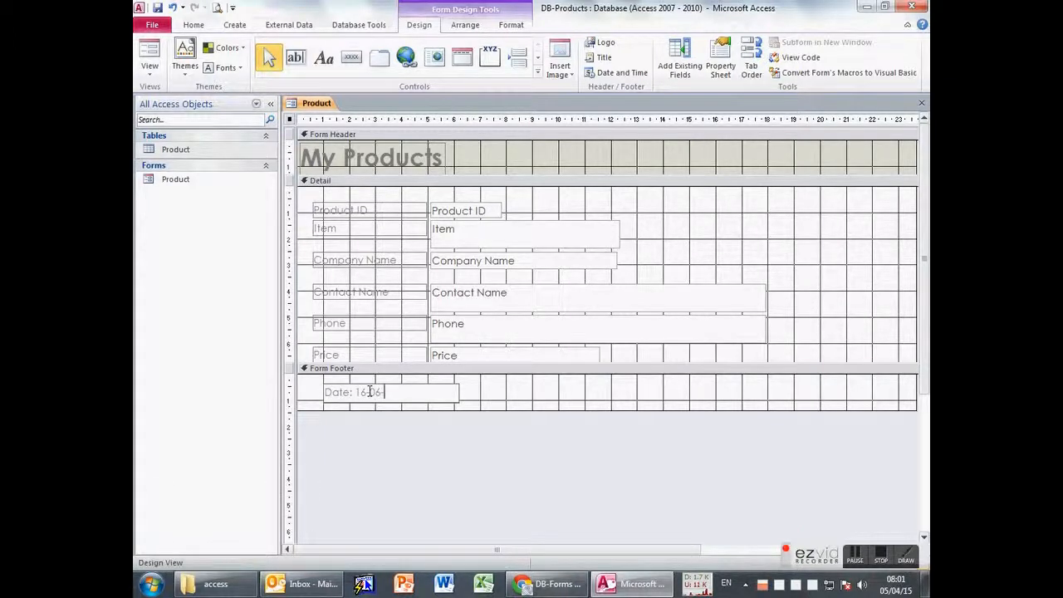
type("1436")
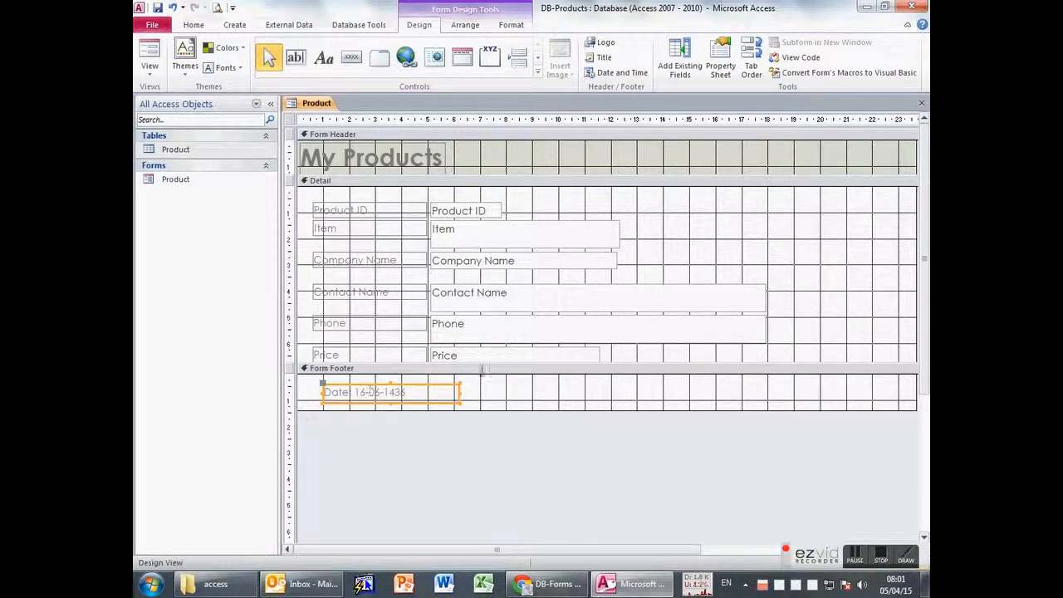
left_click(623, 181)
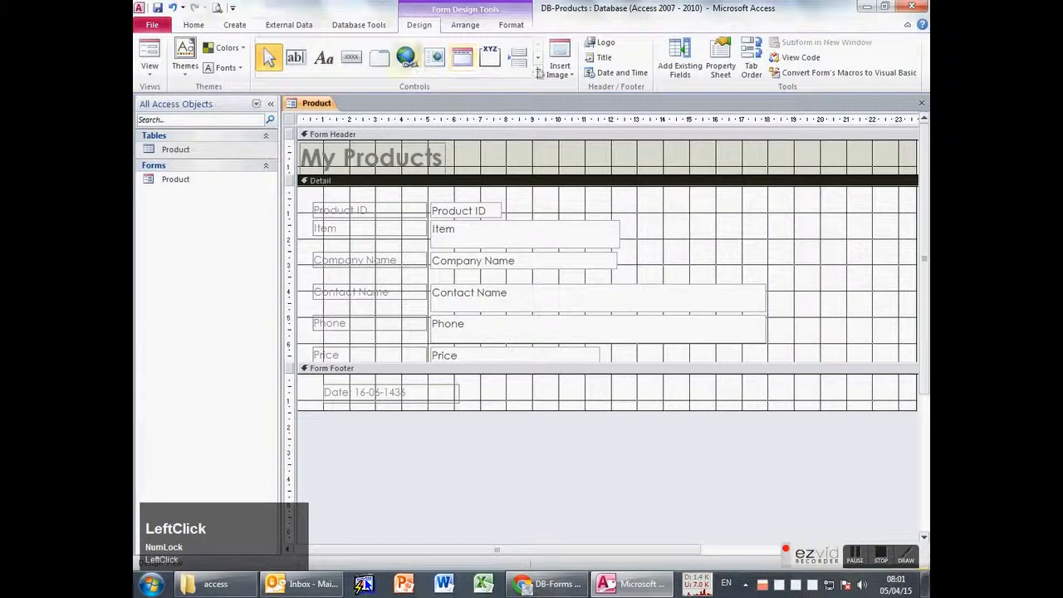
- Insert the Chrysanthemum.jpg sample picture into the Detail section and place it across from the Product ID and Item fields
left_click(538, 73)
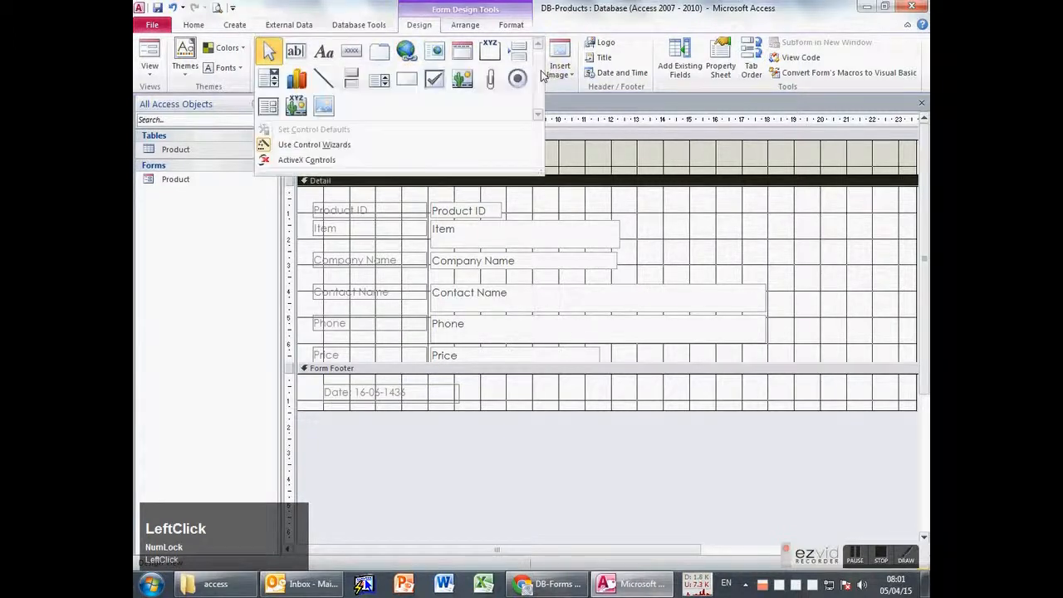
left_click(324, 109)
left_click_drag(760, 212, 850, 279)
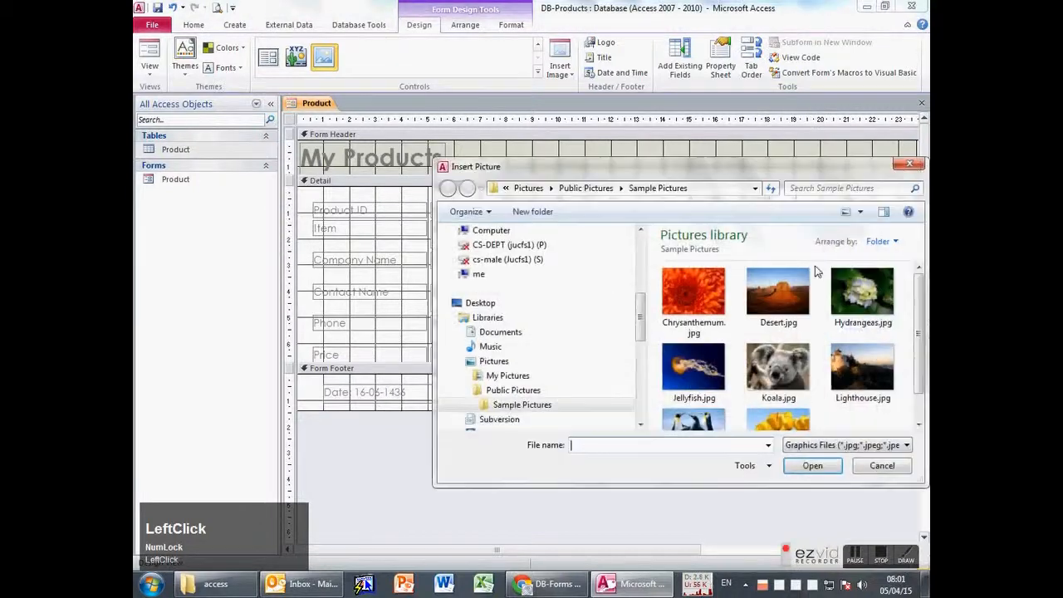
double_click(681, 295)
left_click_drag(806, 250, 834, 230)
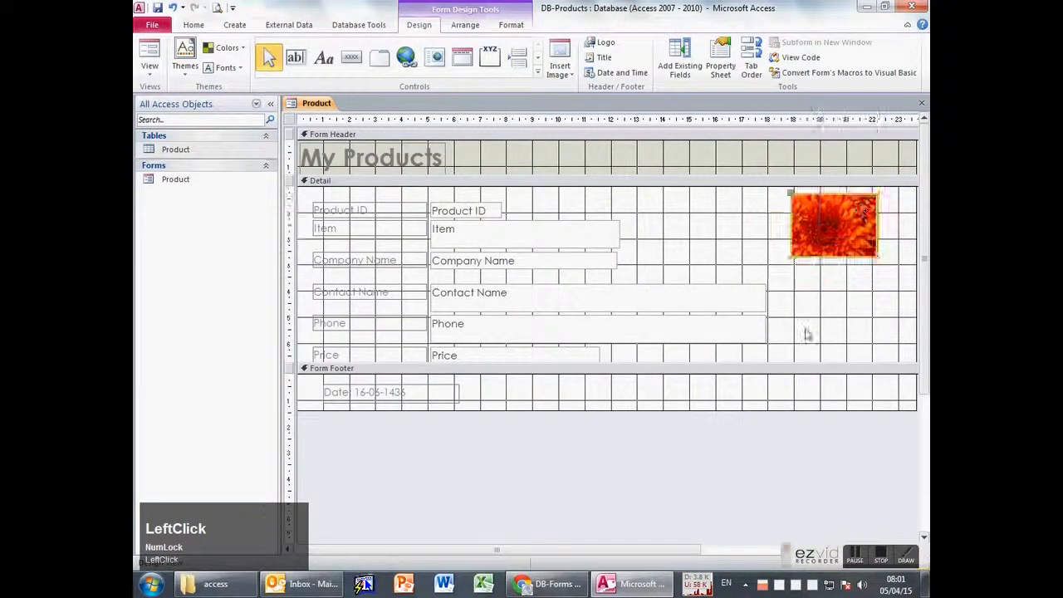
left_click(875, 294)
- Preview the form in Form View, browse a few records, and check it in Layout View and Design View
left_click(149, 51)
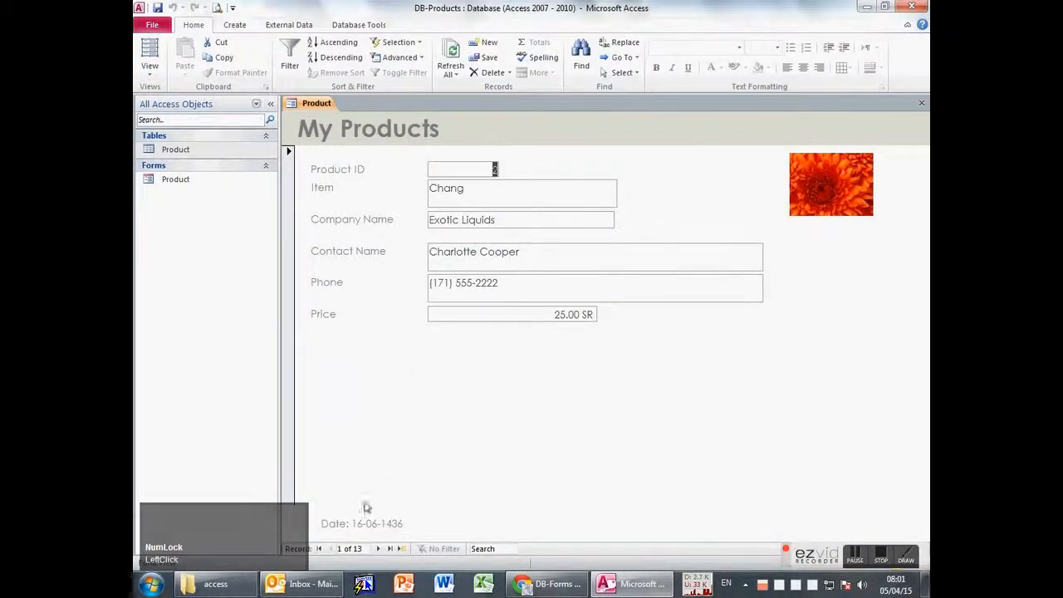
left_click(377, 549)
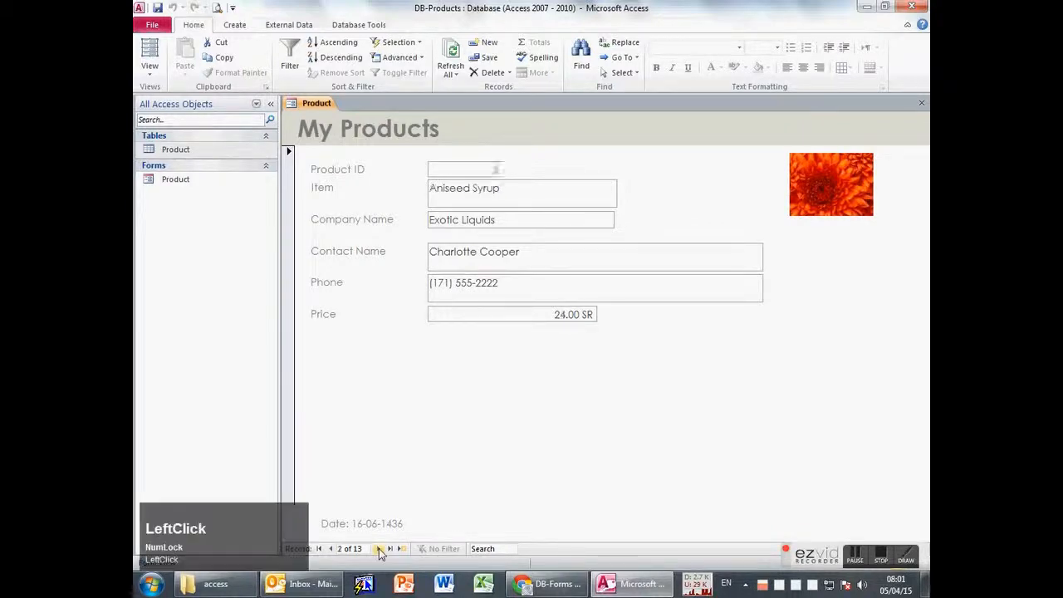
left_click(377, 549)
left_click(329, 548)
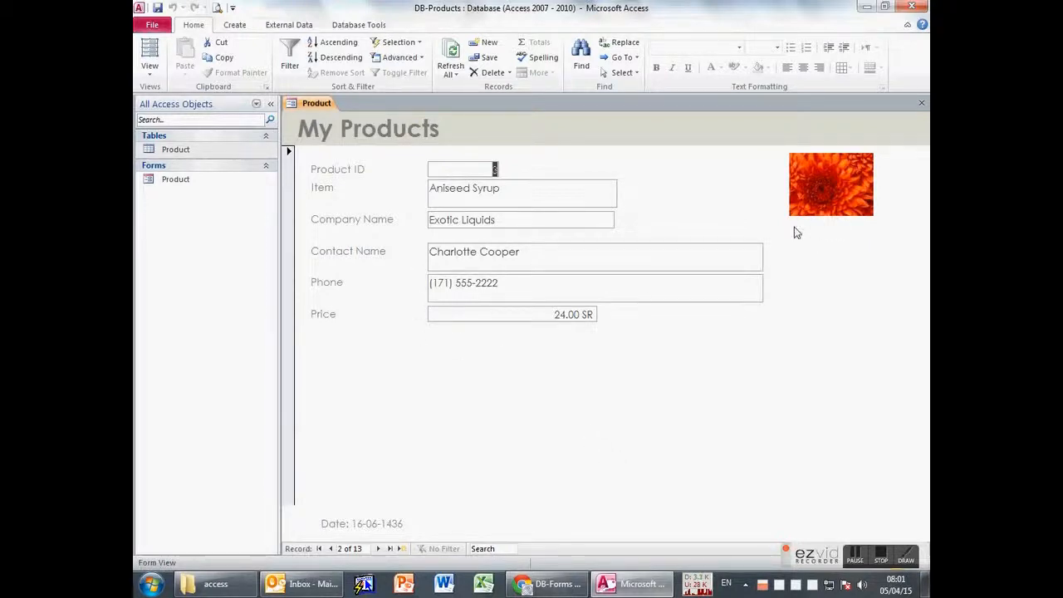
left_click(149, 65)
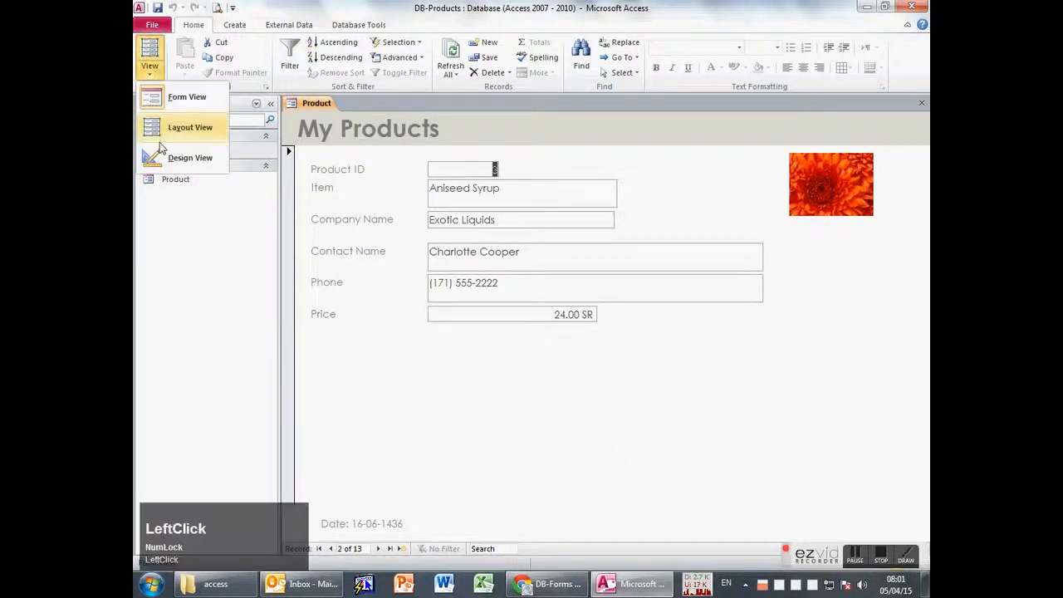
left_click(183, 128)
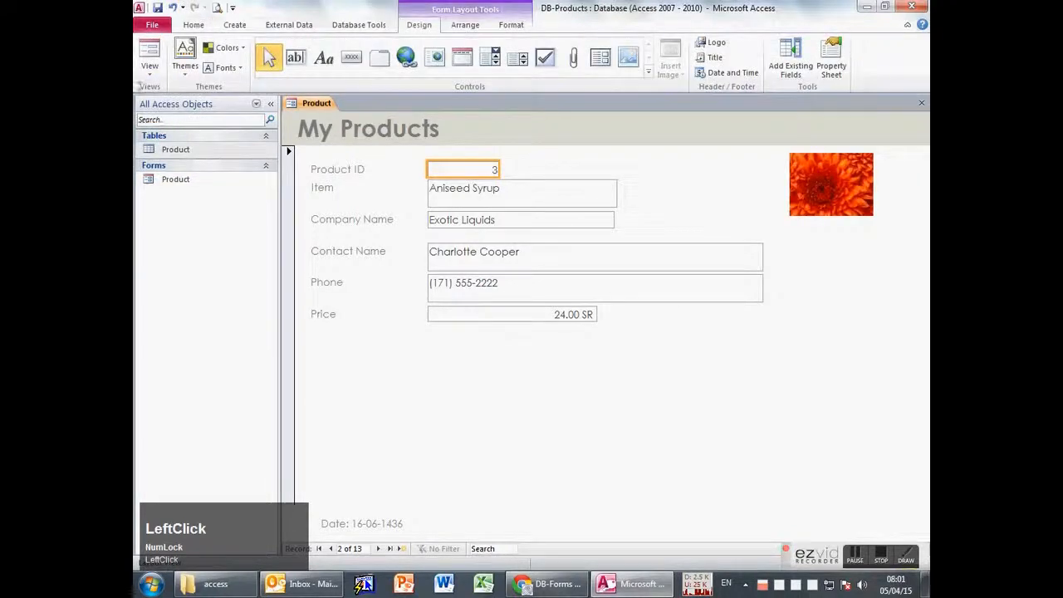
left_click(170, 161)
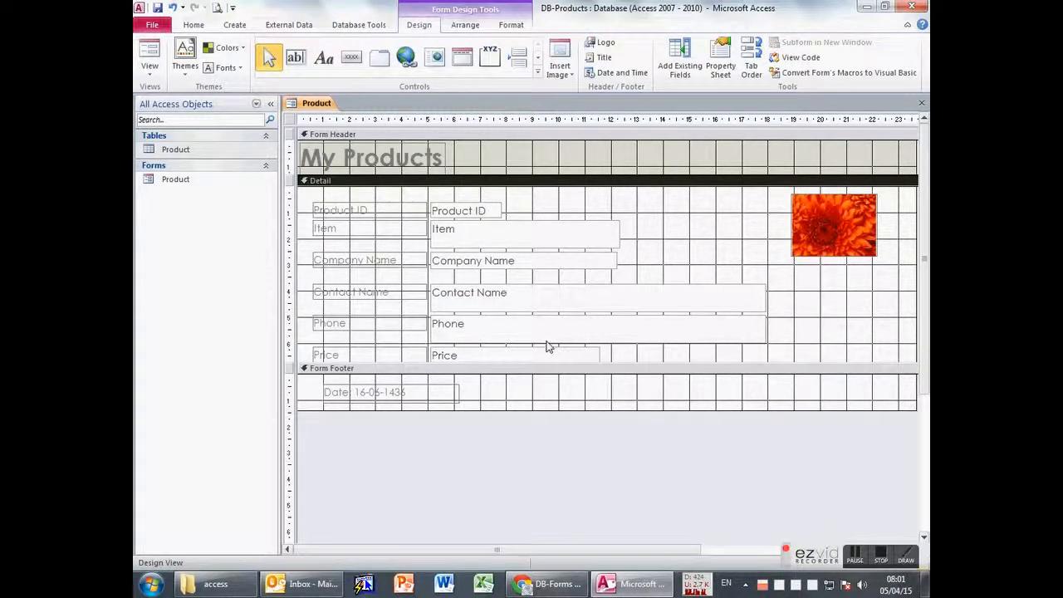
- In Layout View, narrow the Item and Company Name boxes to the same width, about two thirds of their original size
left_click(150, 68)
left_click(183, 132)
left_click(613, 199)
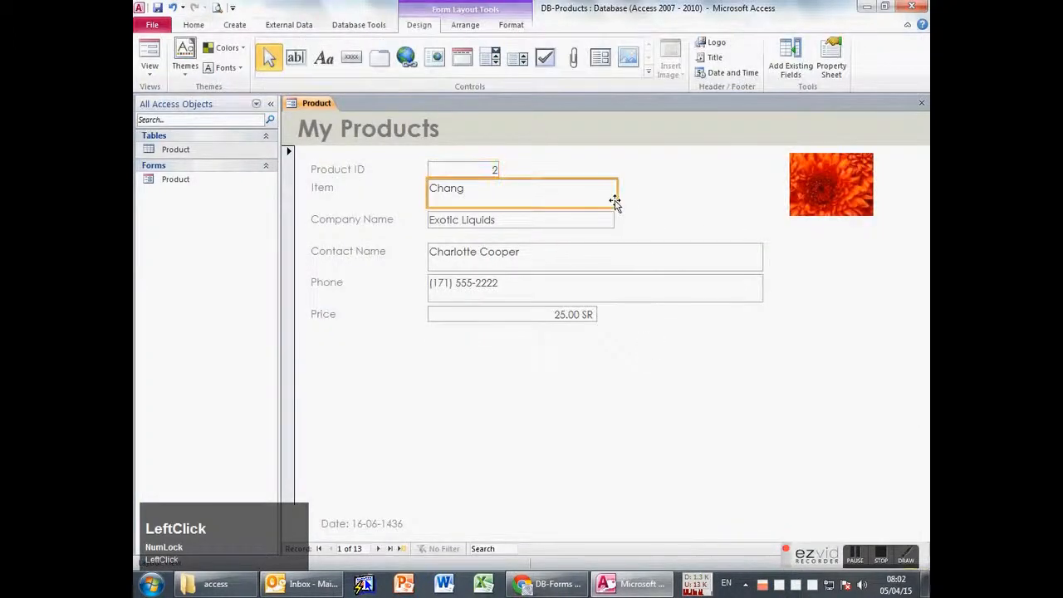
left_click_drag(611, 192, 554, 193)
left_click(616, 224)
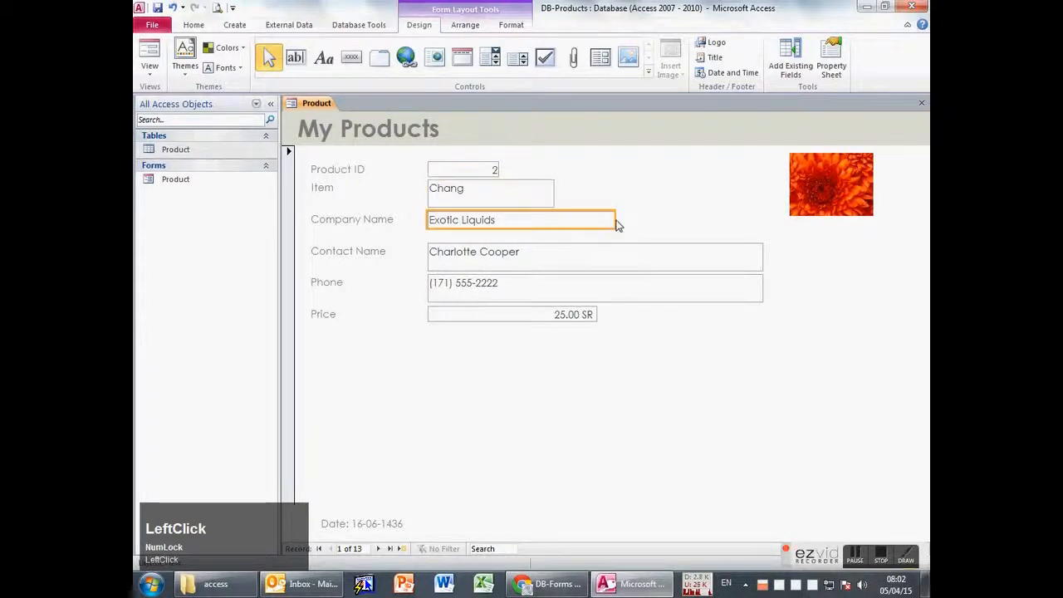
left_click_drag(614, 219, 554, 219)
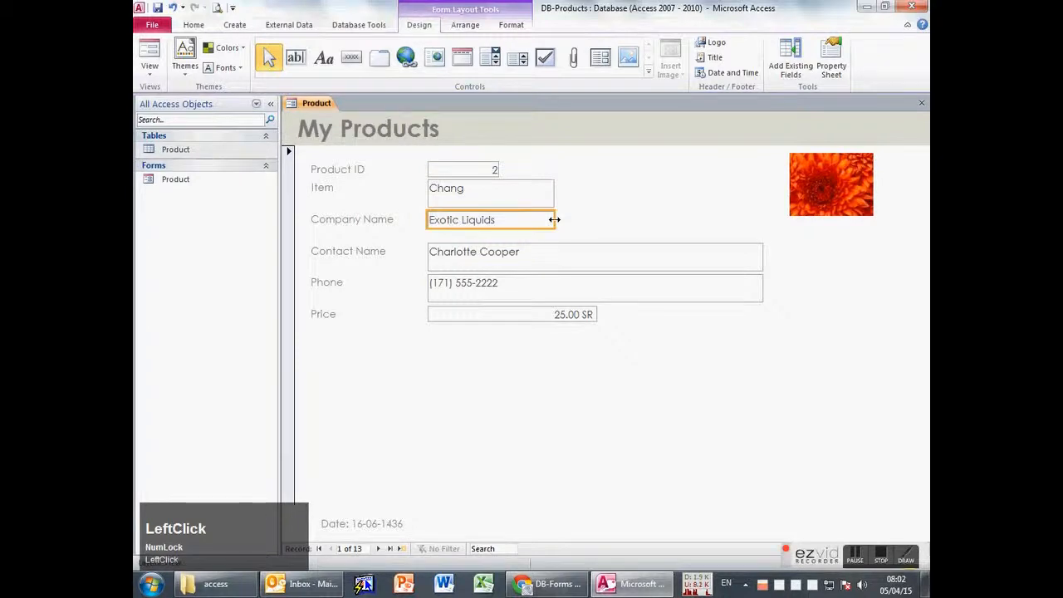
left_click(729, 262)
left_click(833, 288)
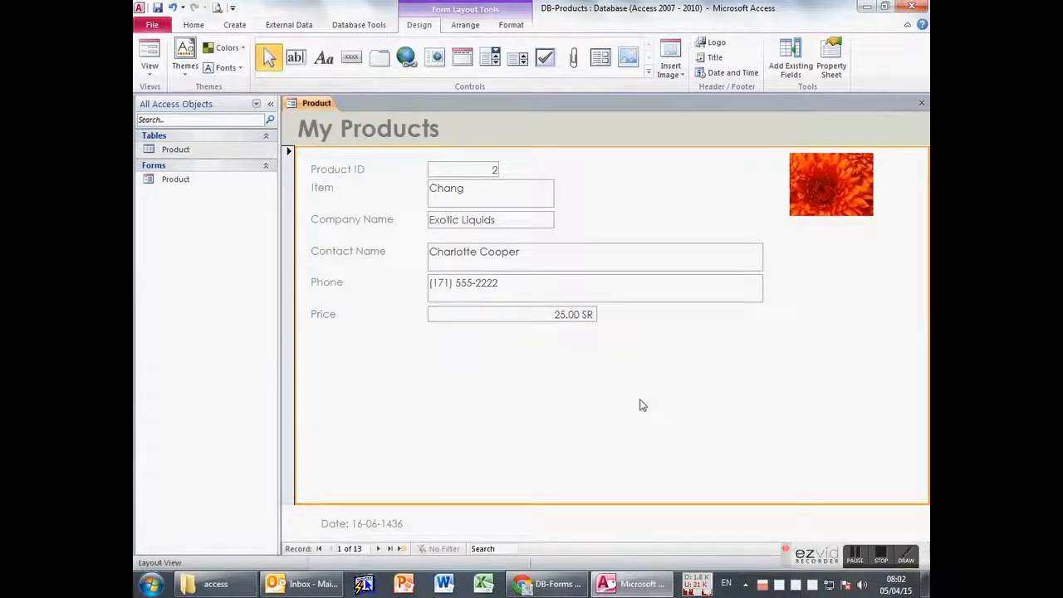
left_click(855, 555)
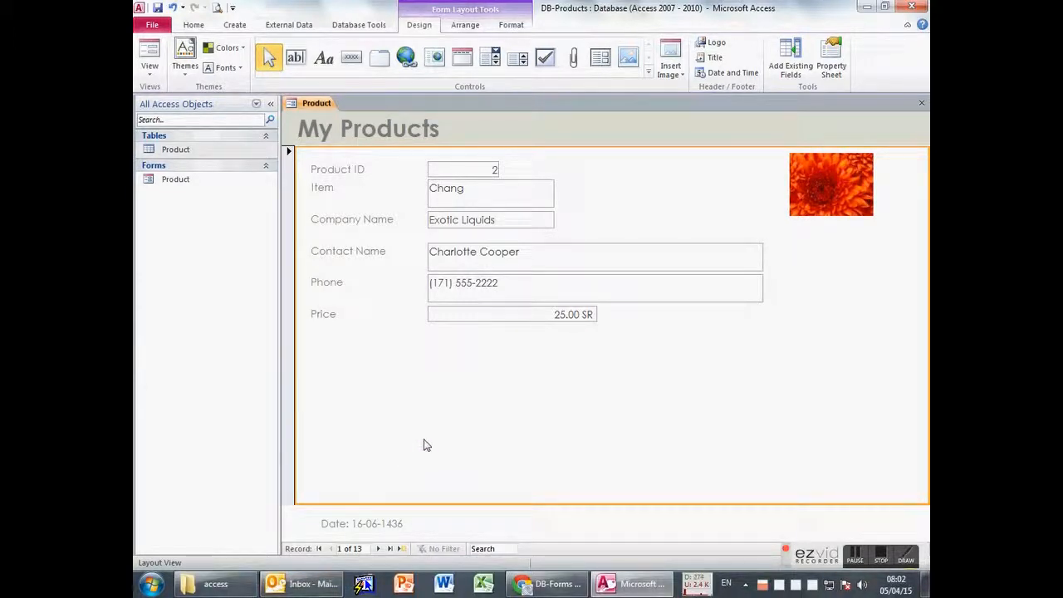
- Add a new text box with its label to the form and position it directly below the Price field
left_click(295, 56)
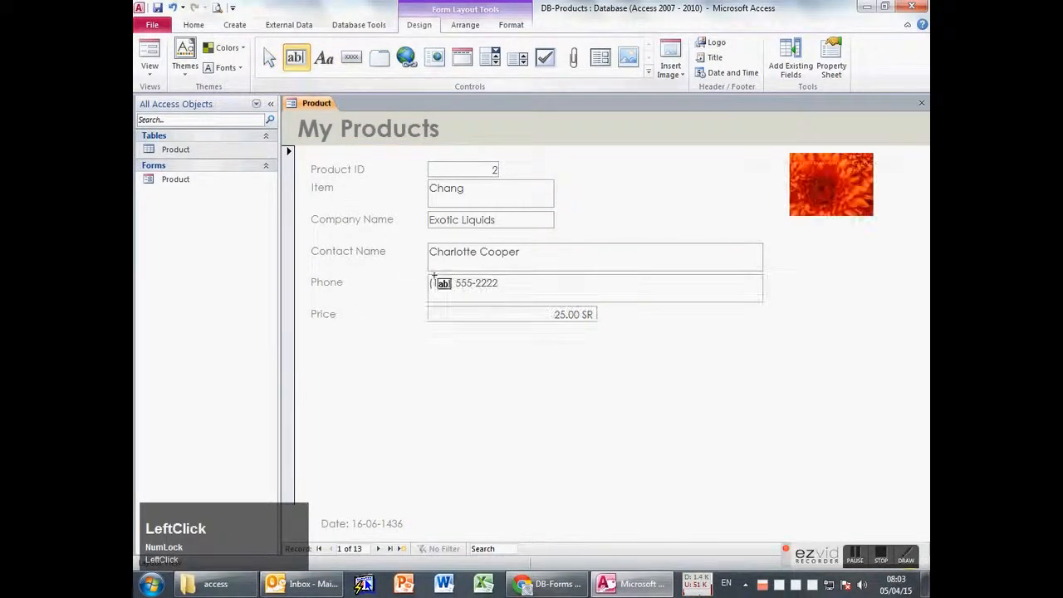
left_click_drag(434, 350, 625, 376)
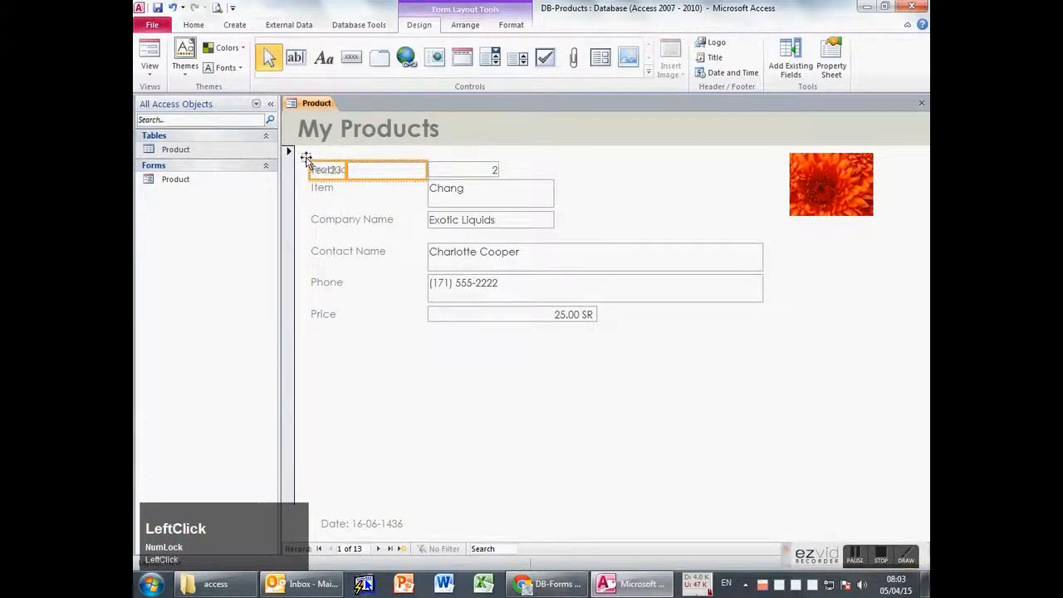
left_click_drag(305, 160, 309, 326)
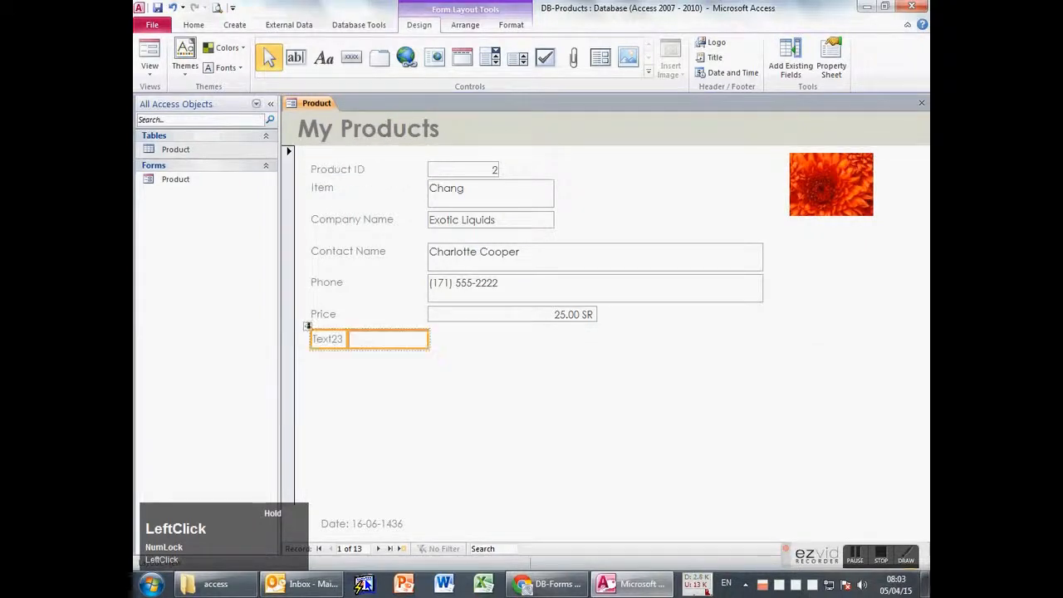
- Widen the new control's label and extend its text box to about the far edge of the Phone box
left_click(350, 339)
left_click_drag(350, 339, 386, 339)
left_click(341, 339)
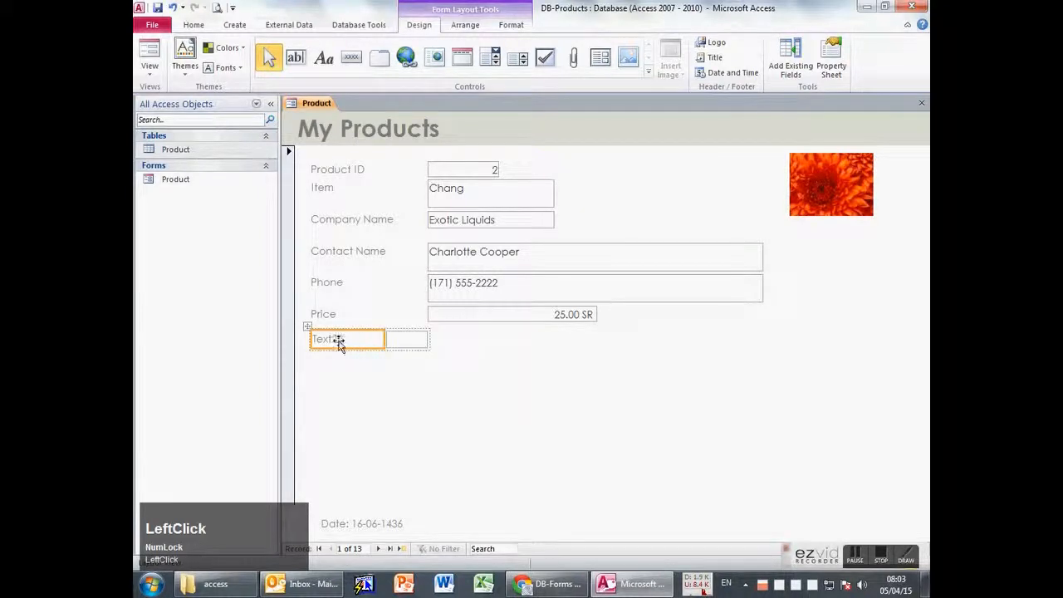
left_click(426, 340)
left_click_drag(426, 340, 765, 332)
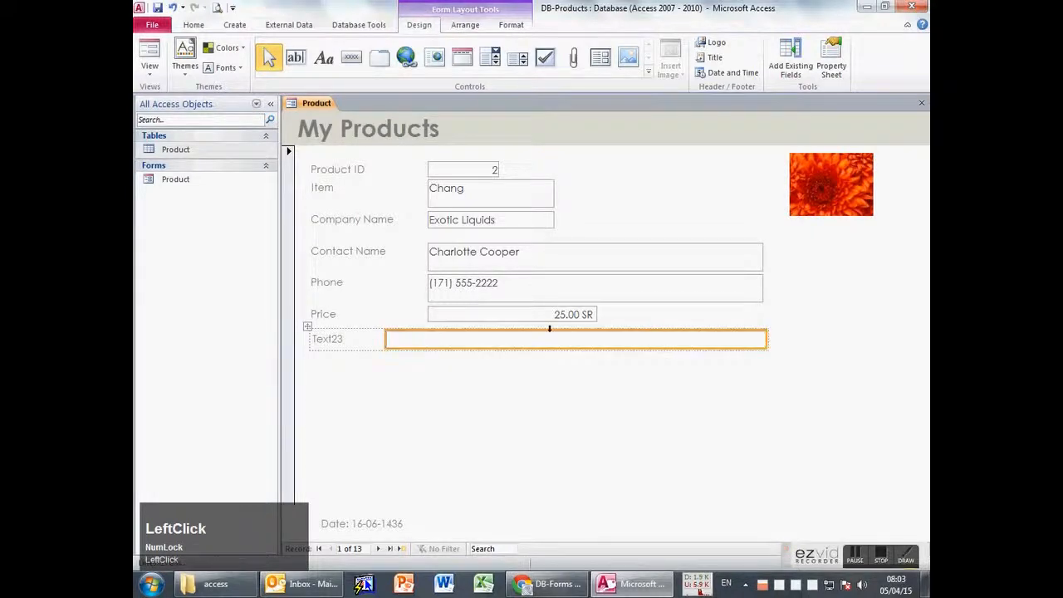
- Align both ends of the new text box with the Contact Name and Phone boxes above it
left_click(382, 342)
left_click_drag(383, 340, 426, 338)
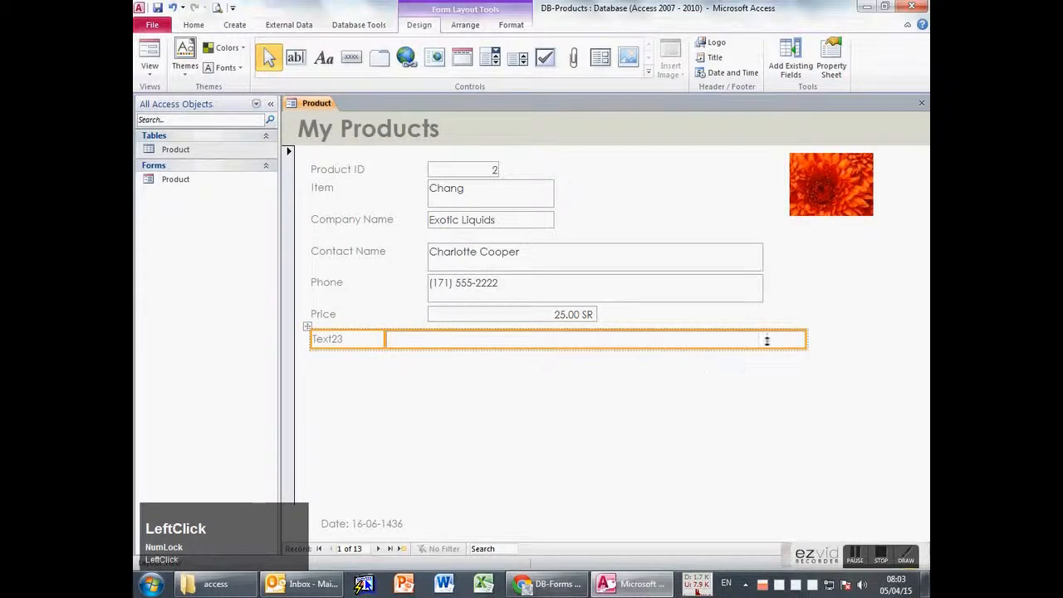
left_click(797, 380)
left_click(802, 340)
left_click_drag(806, 339, 764, 339)
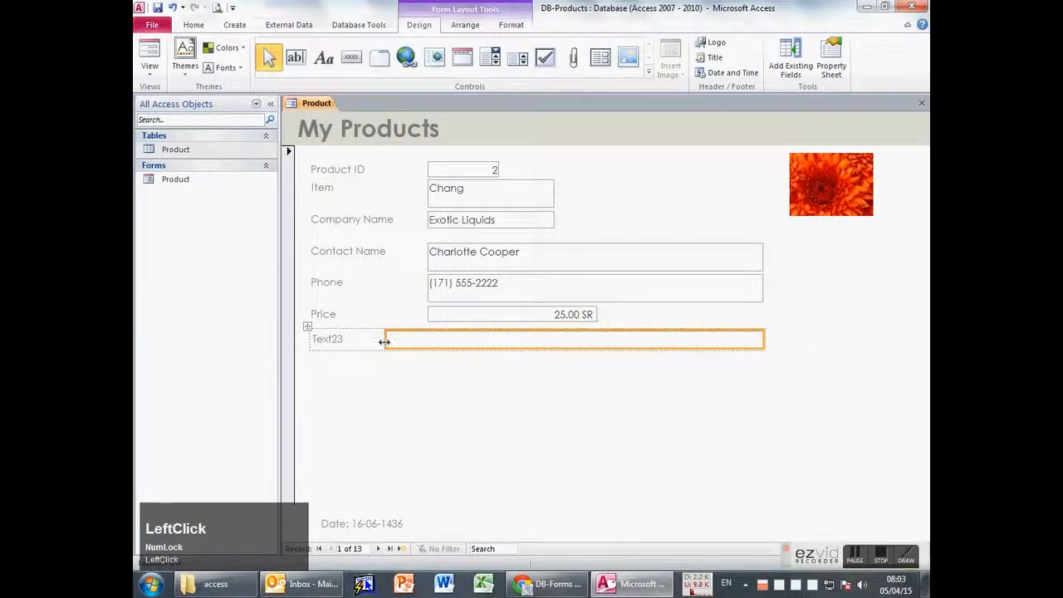
left_click_drag(383, 341, 427, 340)
left_click(571, 367)
left_click(330, 341)
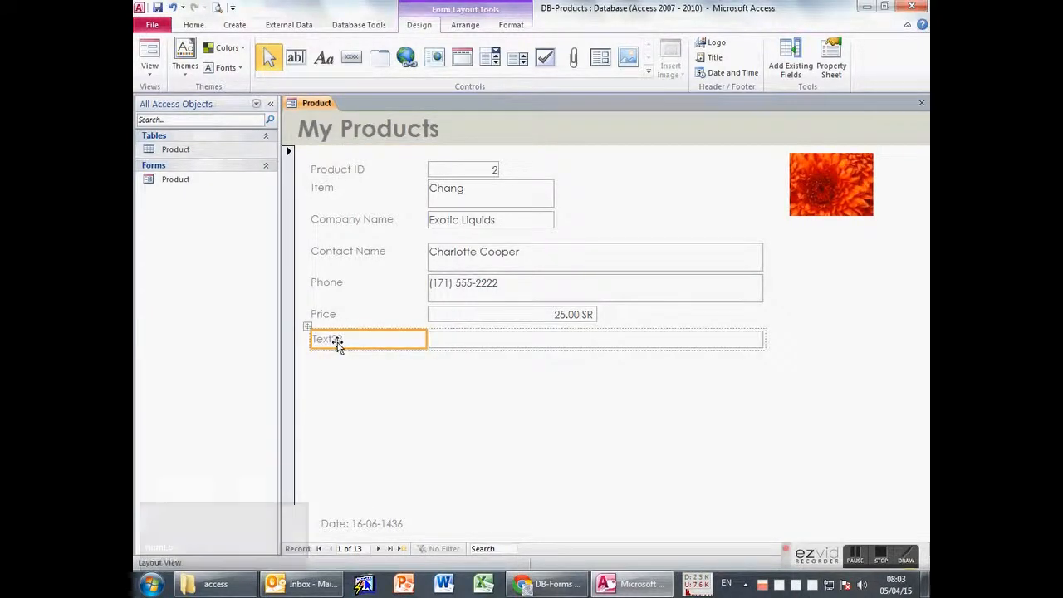
left_click(391, 413)
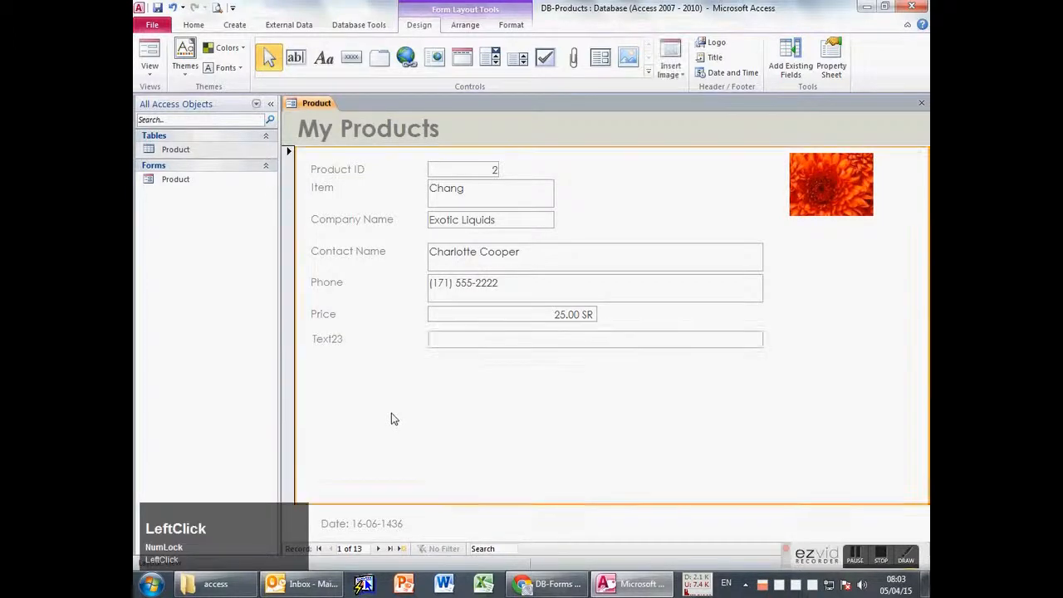
- Preview the form in Form View, browse through the records, and return to the first record
left_click(151, 53)
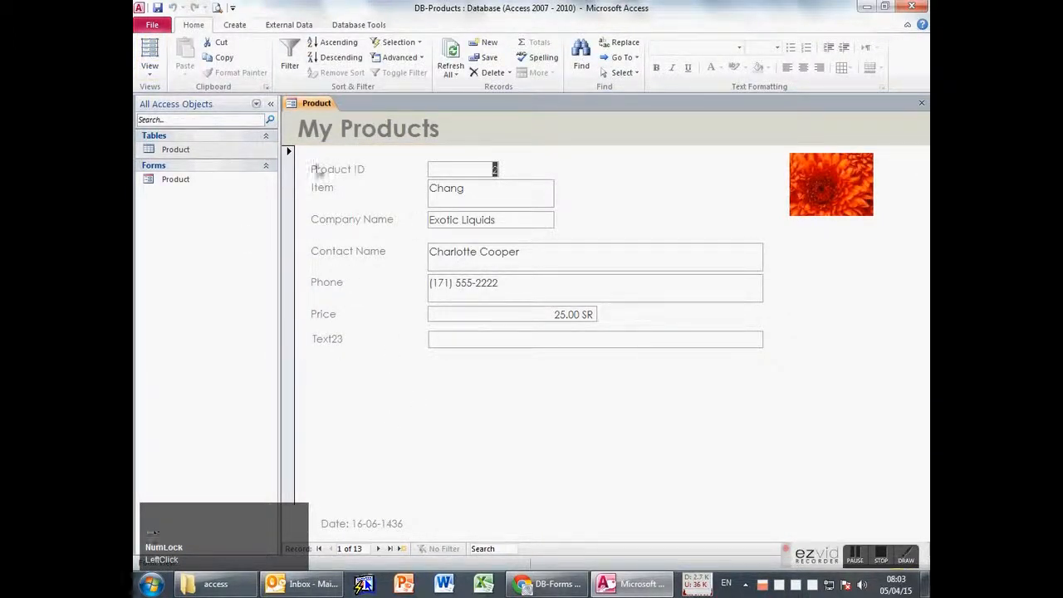
left_click(377, 549)
left_click(378, 549)
left_click(378, 549)
left_click(378, 549)
left_click(377, 549)
left_click(378, 549)
left_click(378, 549)
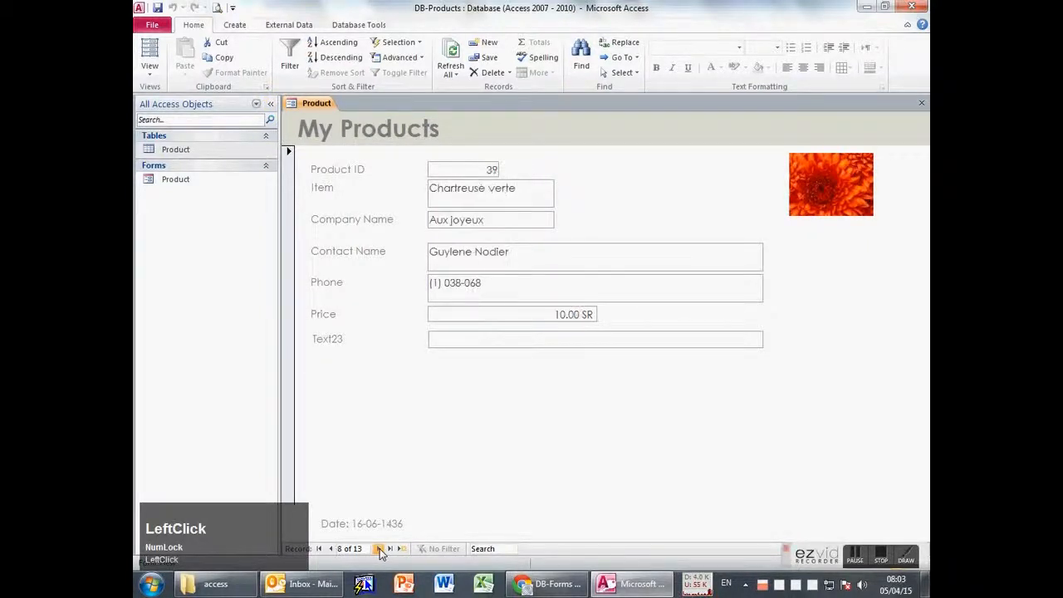
left_click(378, 549)
left_click(378, 549)
left_click(330, 549)
left_click(318, 549)
- In Layout View, set the new text box's Control Source to =[Product ID]+10
left_click(150, 51)
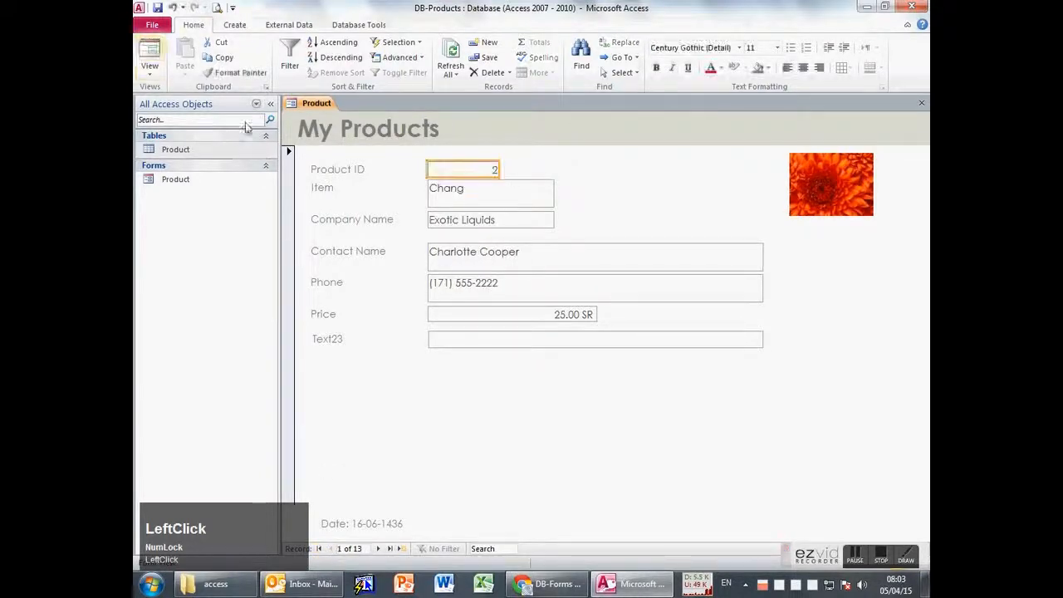
left_click(520, 341)
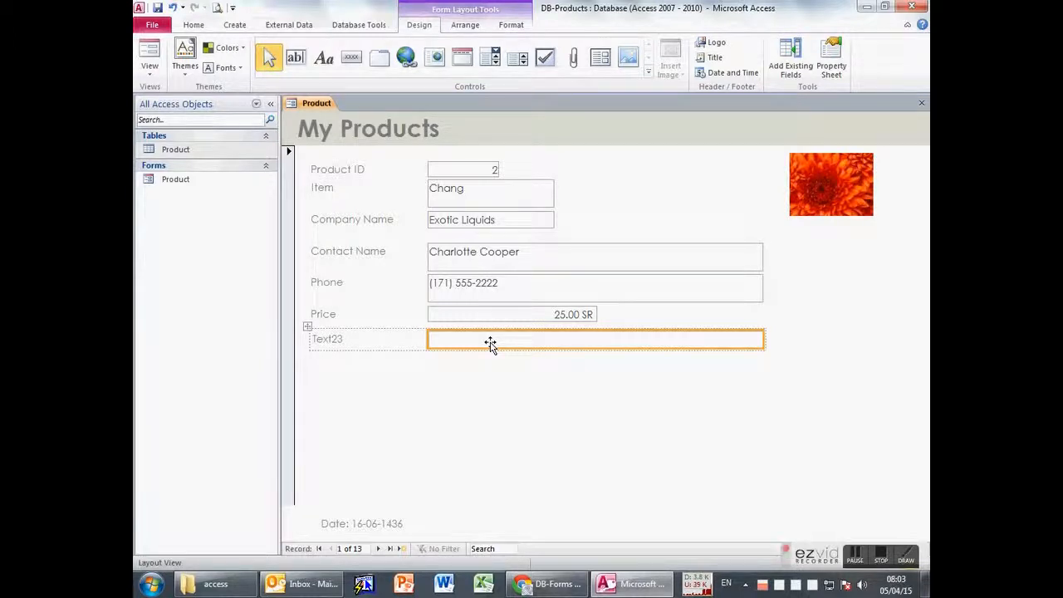
right_click(474, 346)
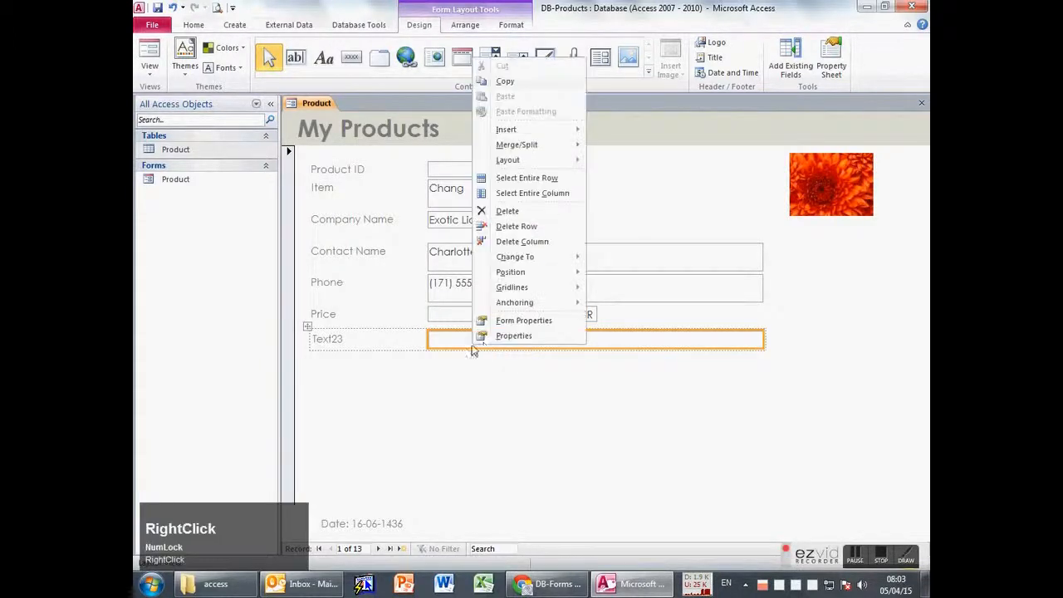
left_click(524, 342)
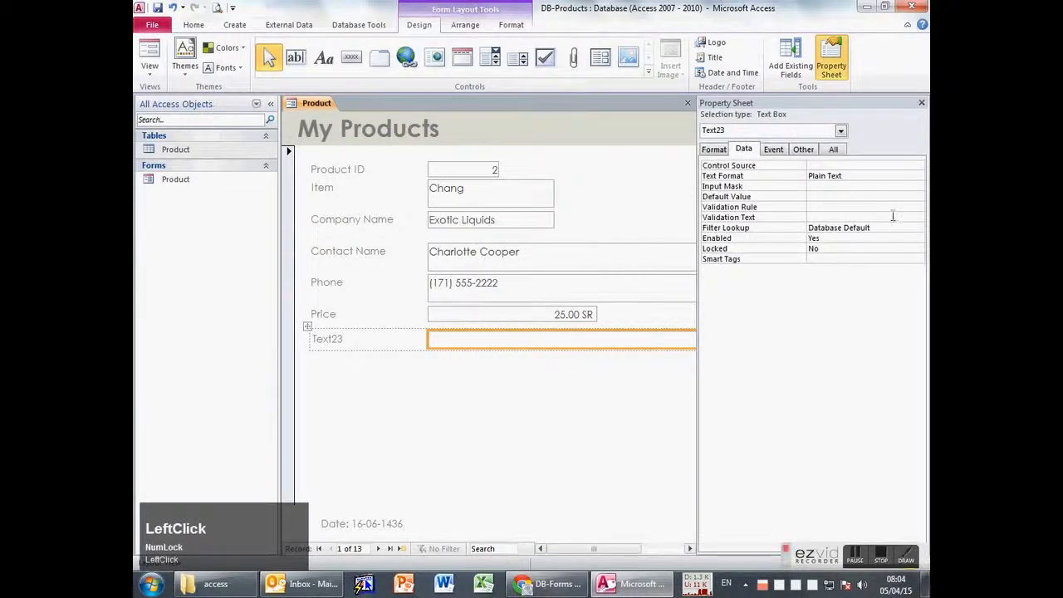
left_click(817, 166)
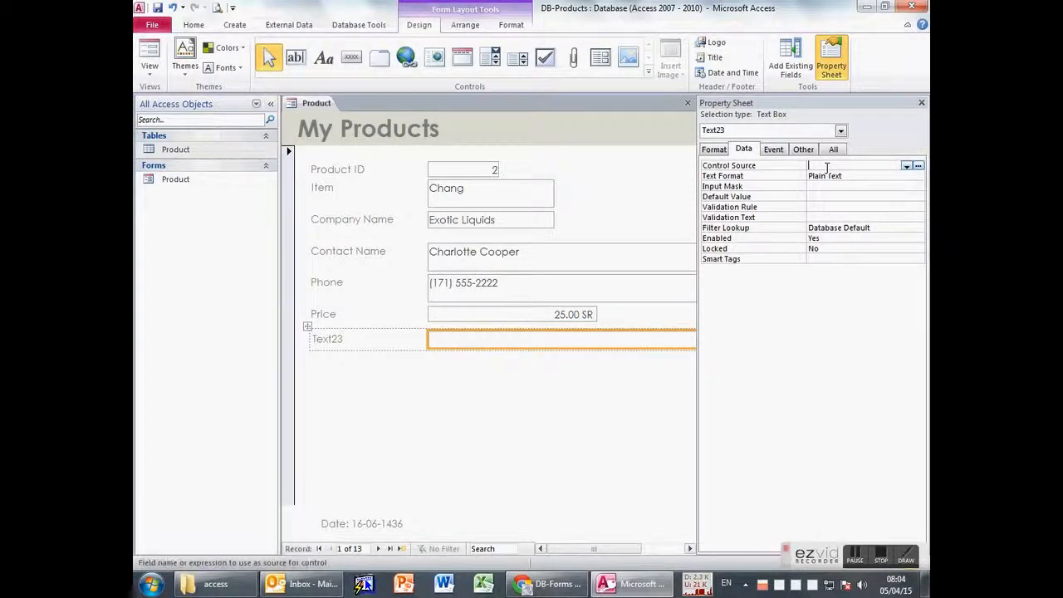
type("=Prod")
type("uc")
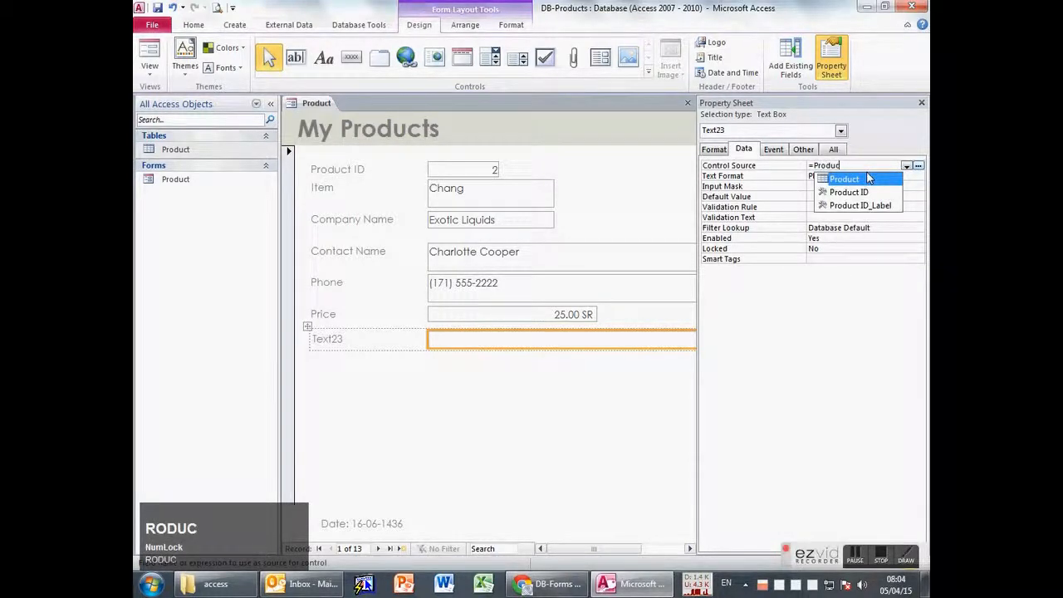
left_click(862, 197)
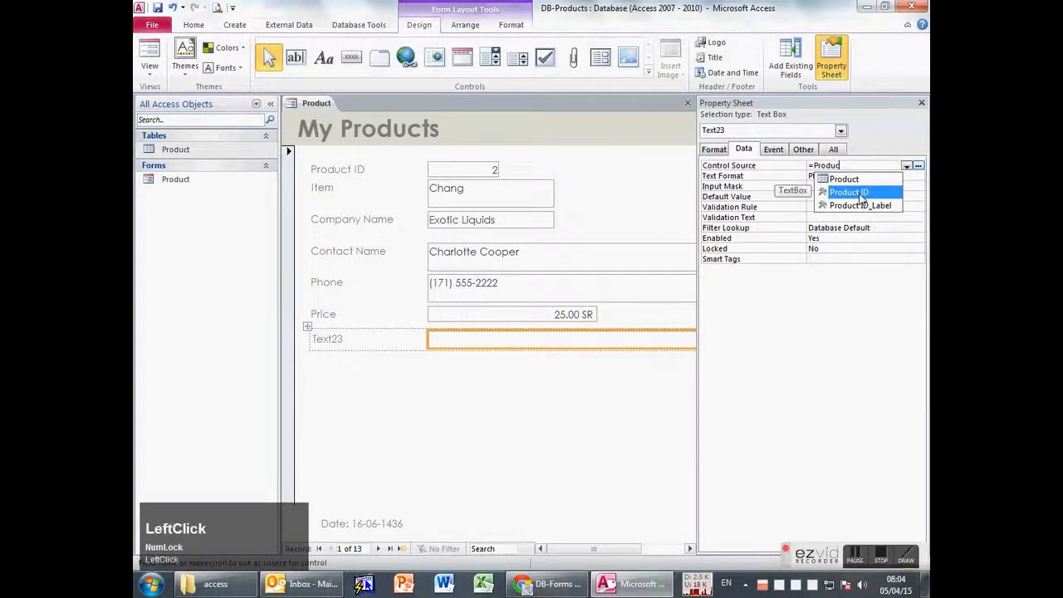
left_click(860, 198)
type("+ ")
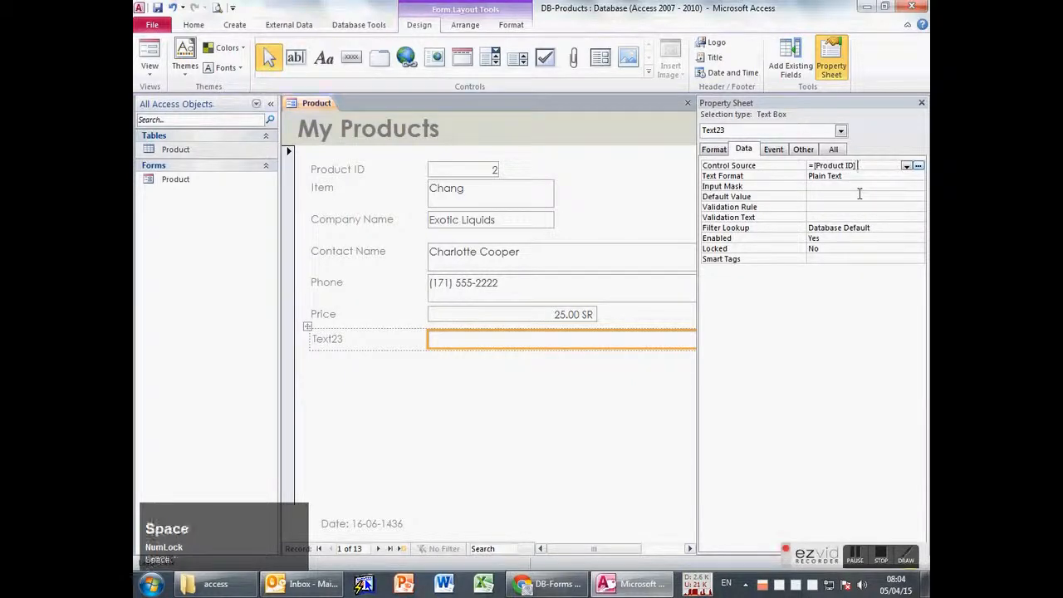
type("10")
key("Return")
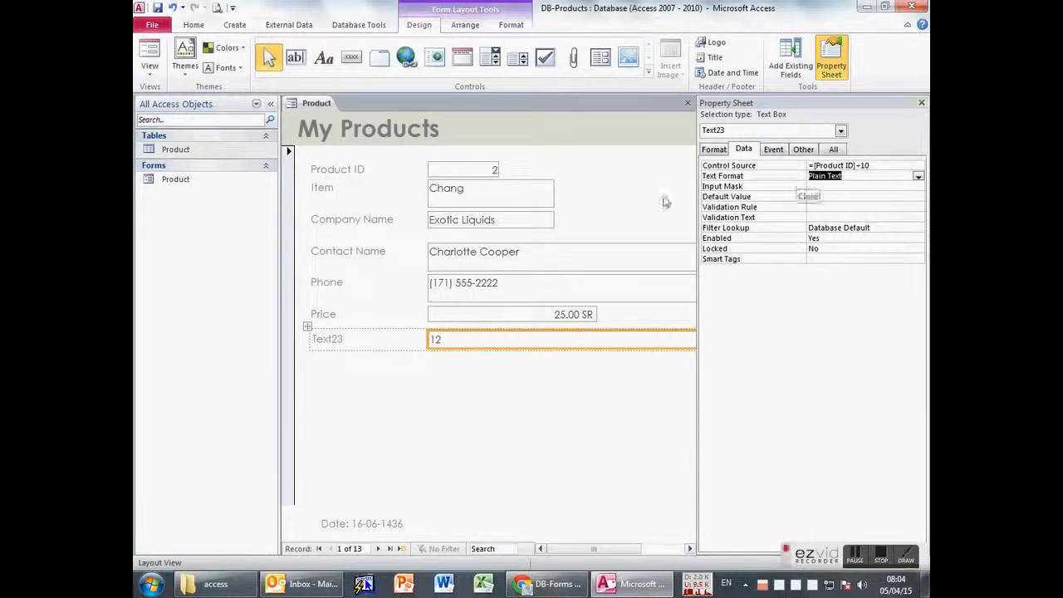
- Step through the records in Form View to check the calculated text box, and compare its fields with the Product table
left_click(150, 52)
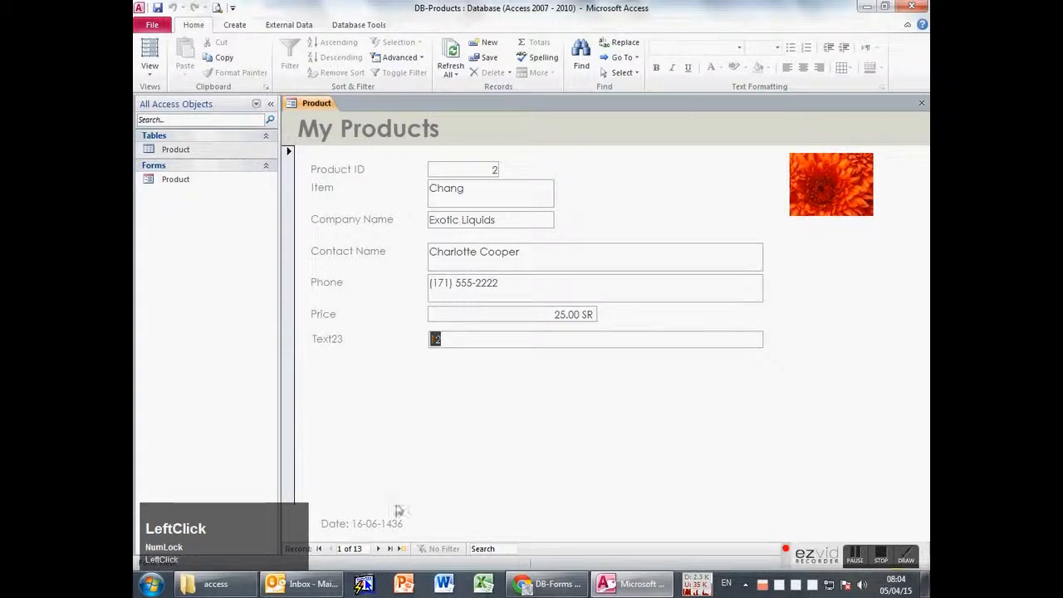
left_click(498, 188)
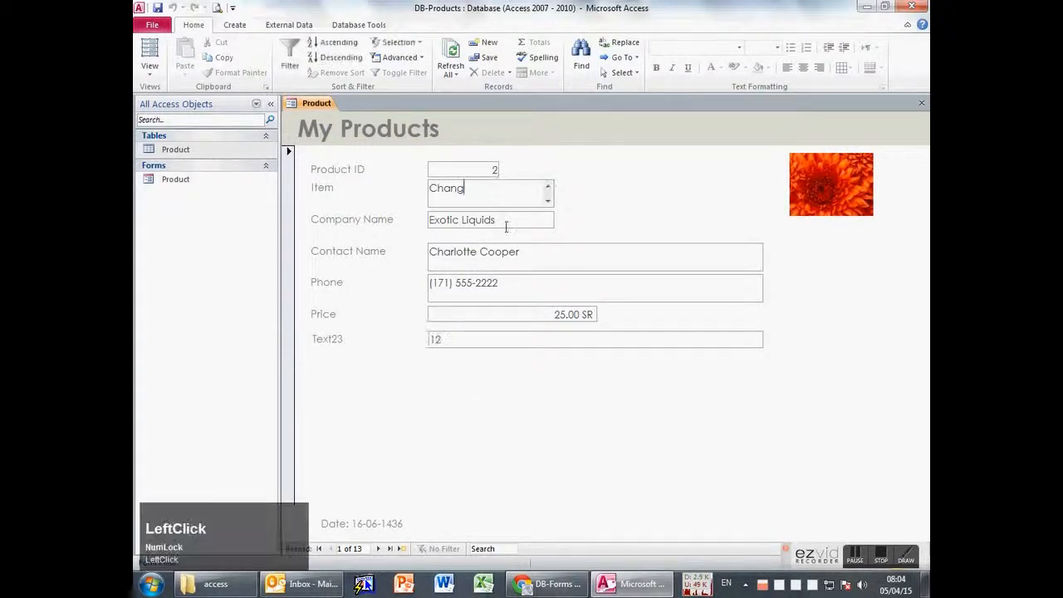
left_click(378, 549)
left_click(378, 549)
left_click(378, 549)
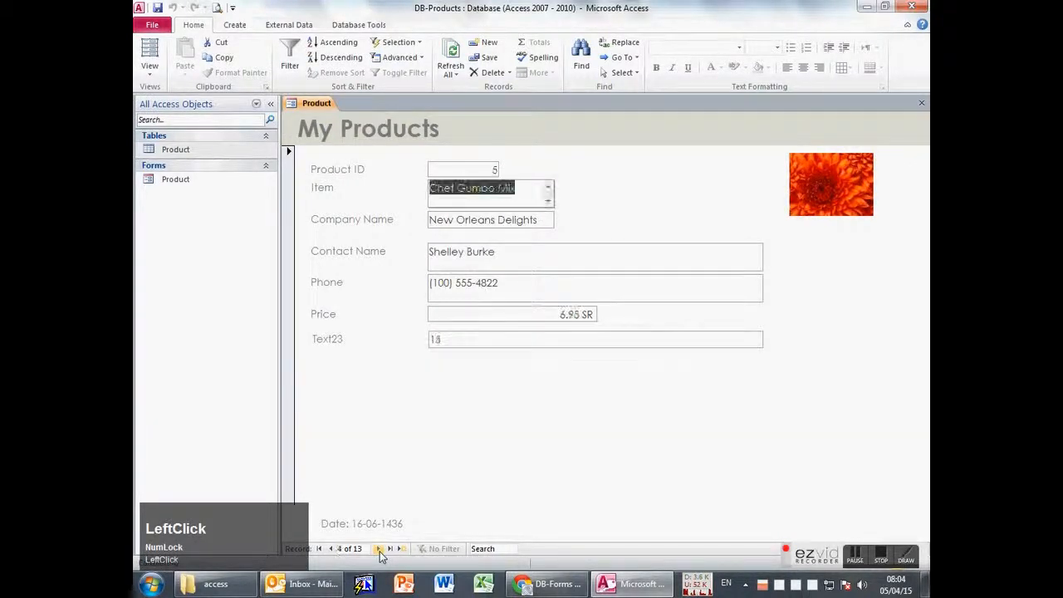
left_click(378, 549)
left_click(378, 549)
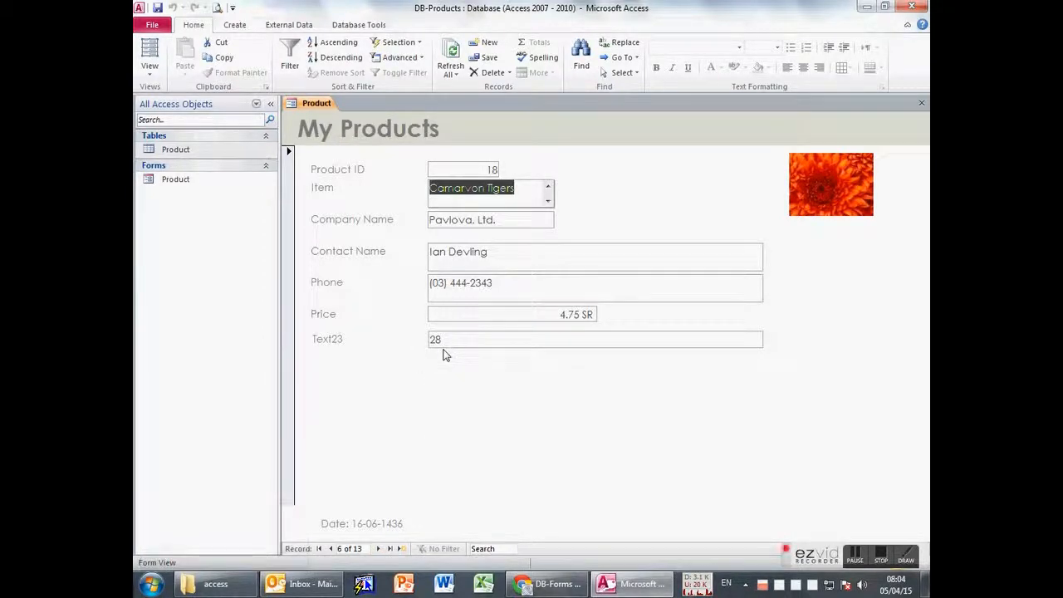
double_click(179, 149)
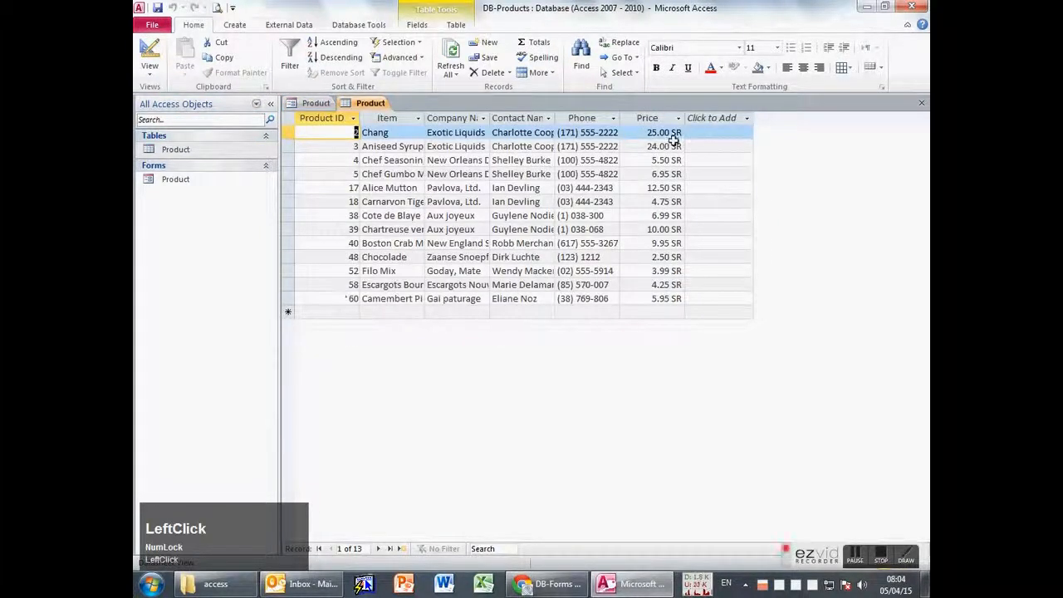
middle_click(340, 109)
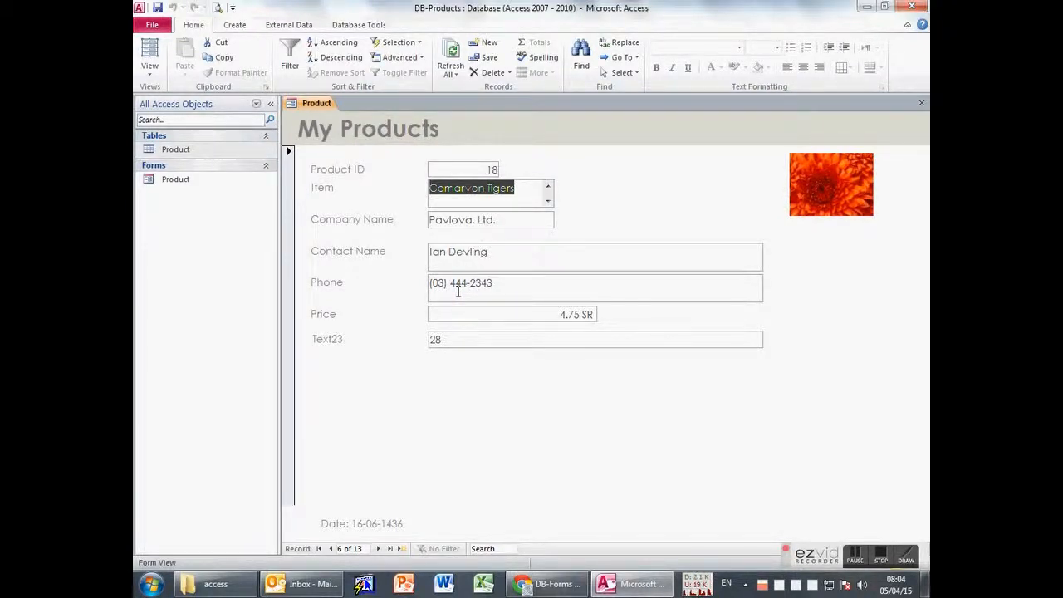
left_click(455, 345)
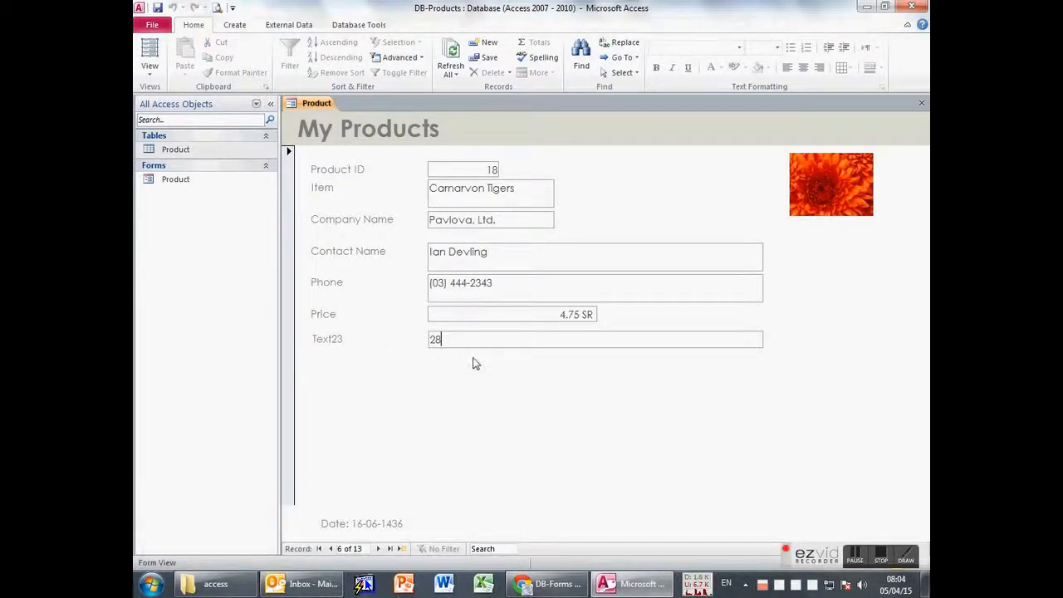
- Switch to the DB-Forms & Reports.pdf in Chrome and read the form requirements about the discount text boxes
left_click(370, 324)
left_click(550, 583)
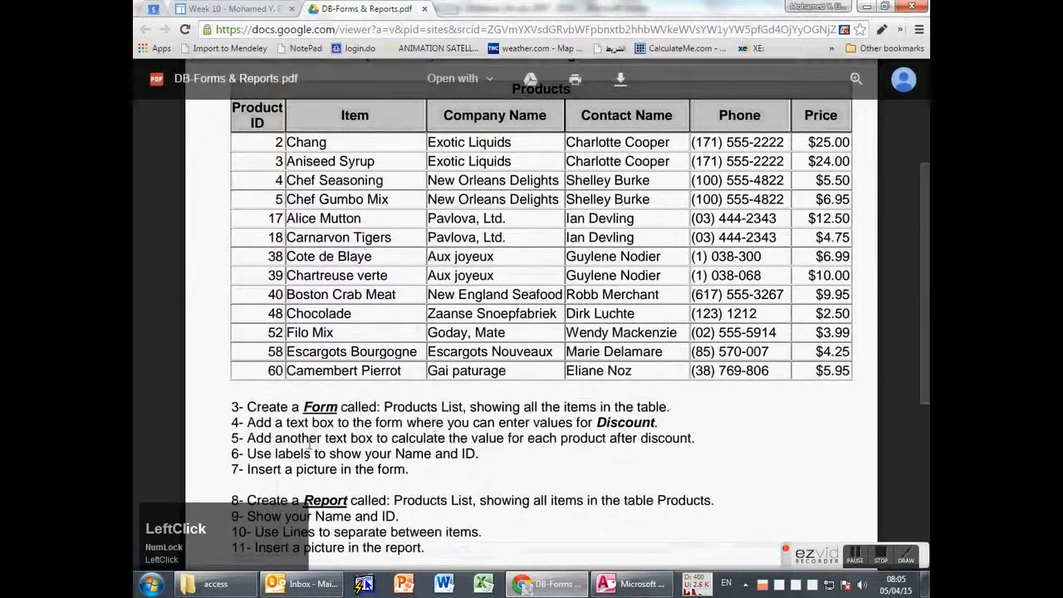
scroll(368, 431, "down", 1)
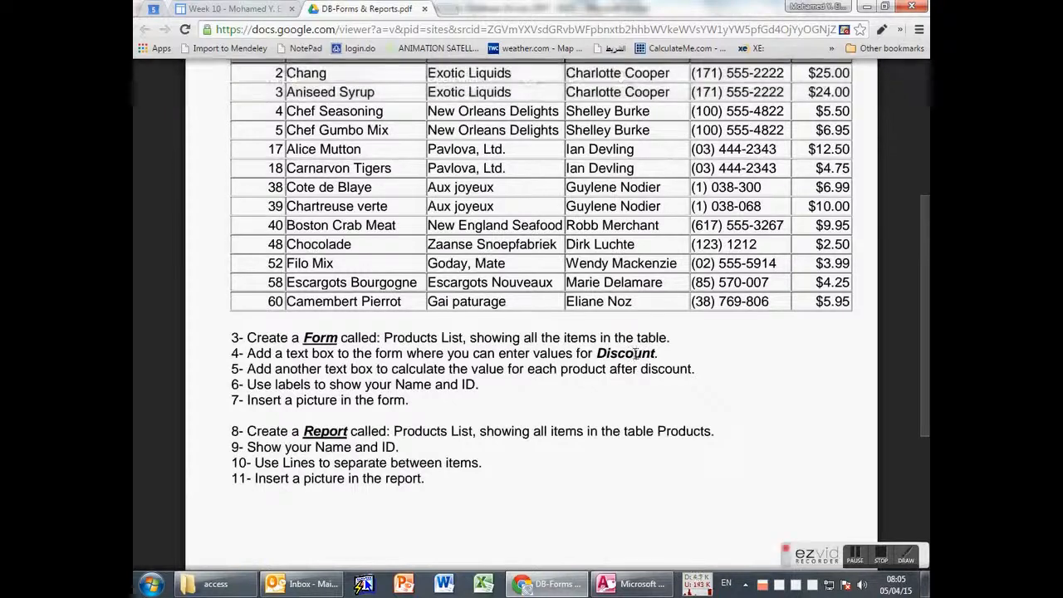
scroll(635, 353, "up", 3)
scroll(655, 425, "down", 2)
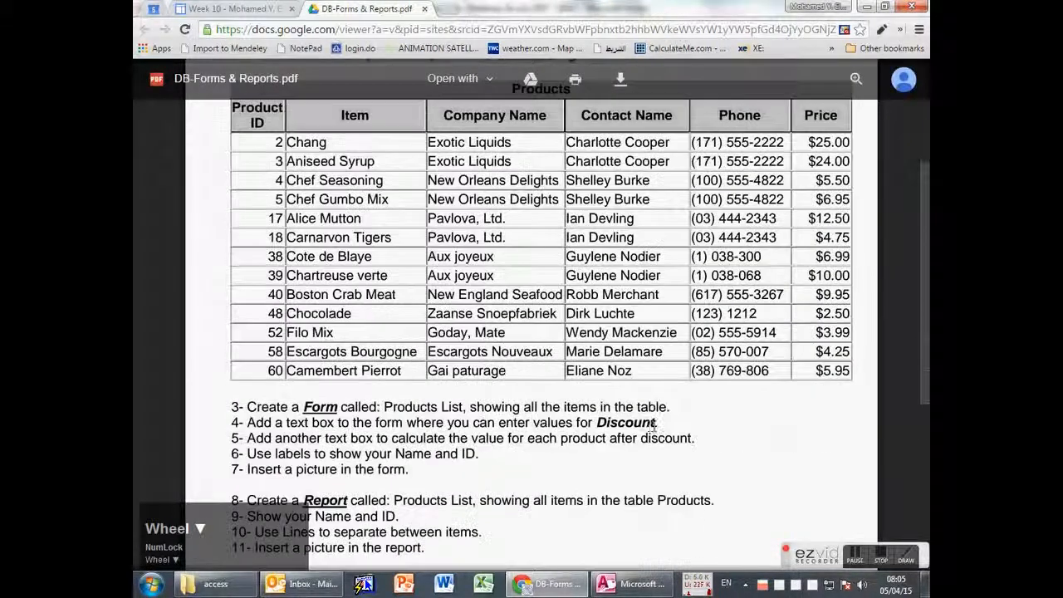
scroll(387, 392, "down", 1)
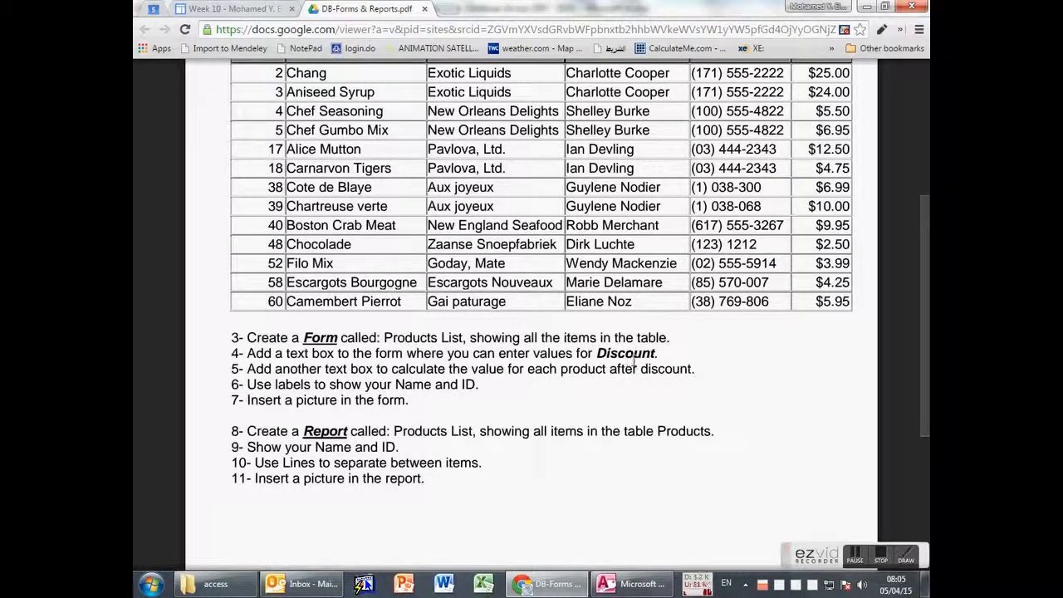
- Switch back to Access and, in Layout View, rename the label below Price as Discount
key("alt+Tab")
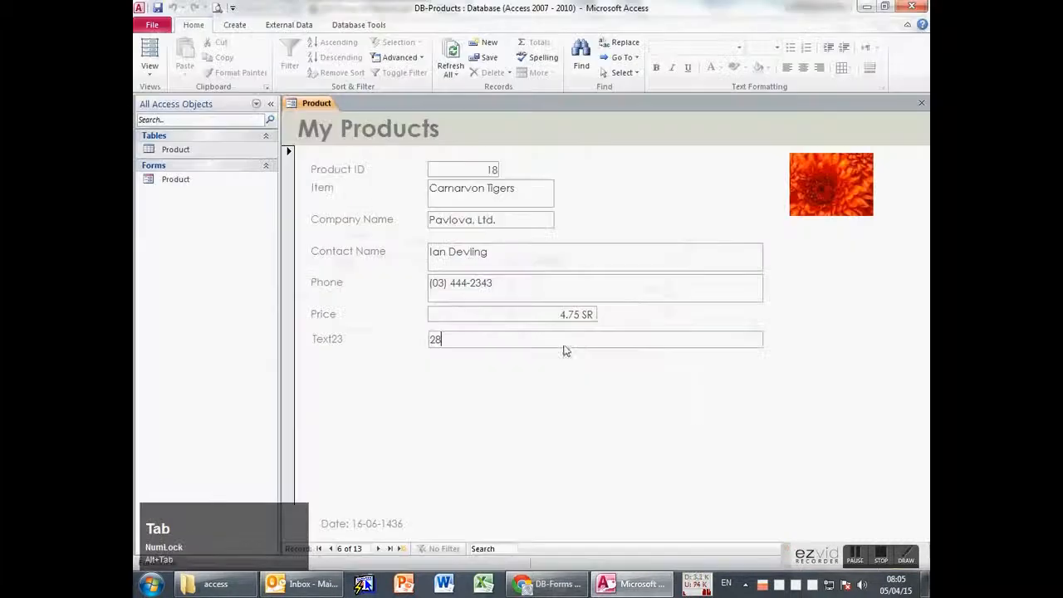
left_click(322, 342)
right_click(324, 342)
left_click(332, 344)
left_click(151, 58)
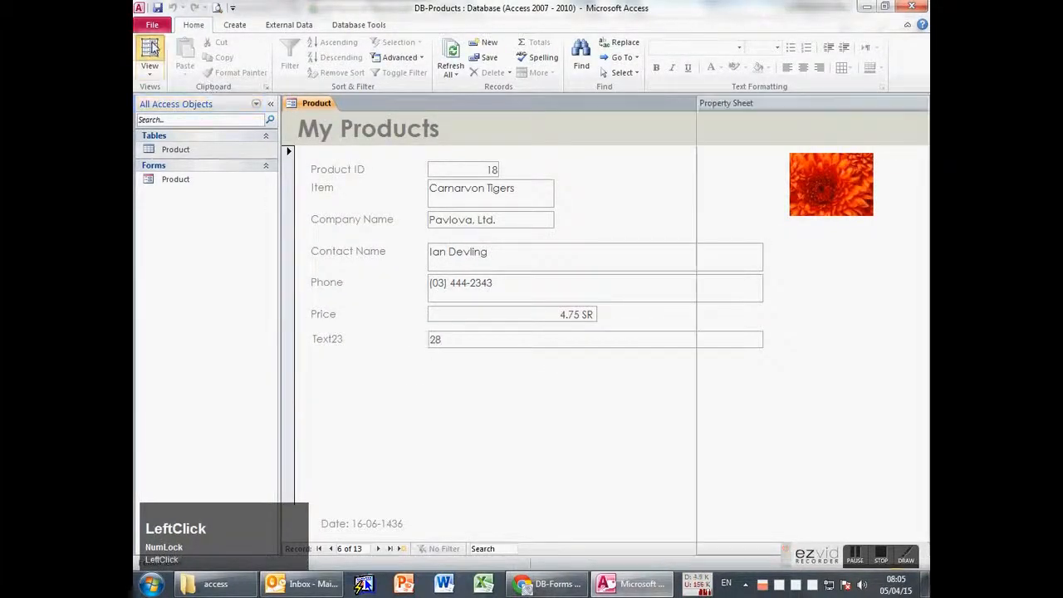
left_click(333, 340)
double_click(336, 340)
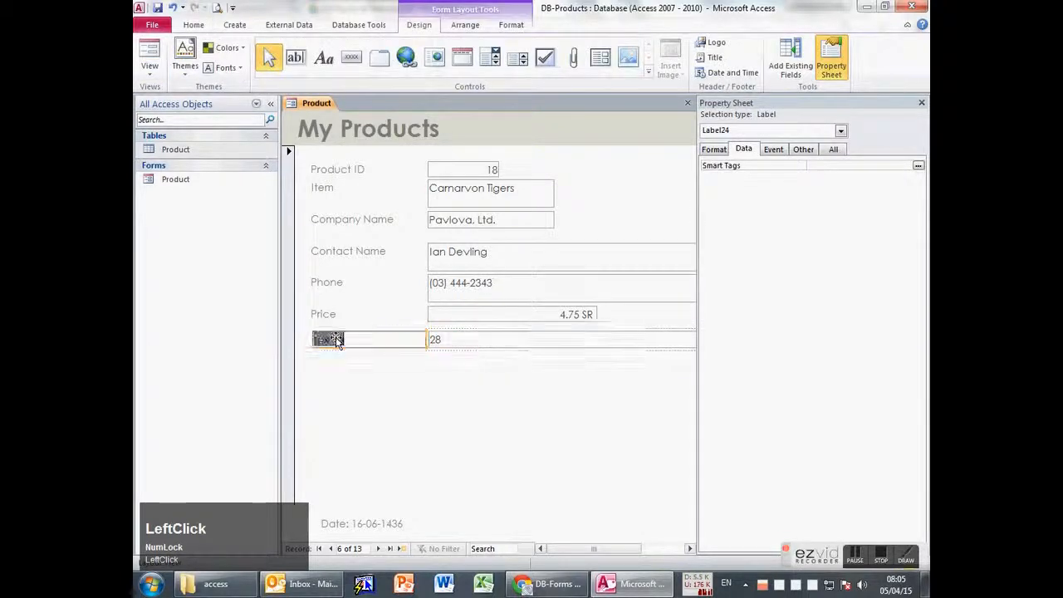
type("Discount")
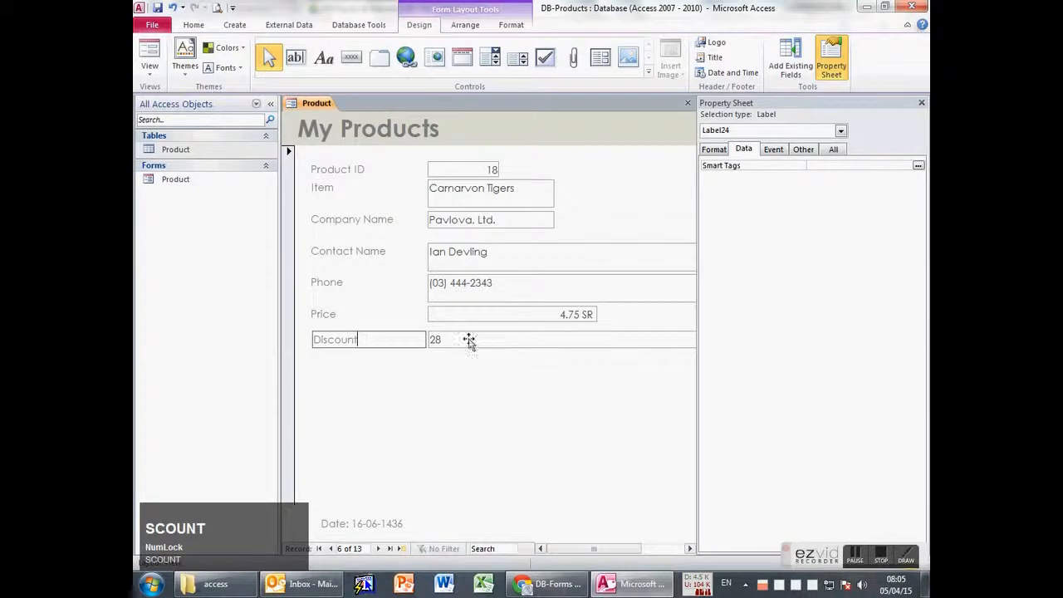
- Clear the Control Source expression of the Discount text box
left_click(439, 342)
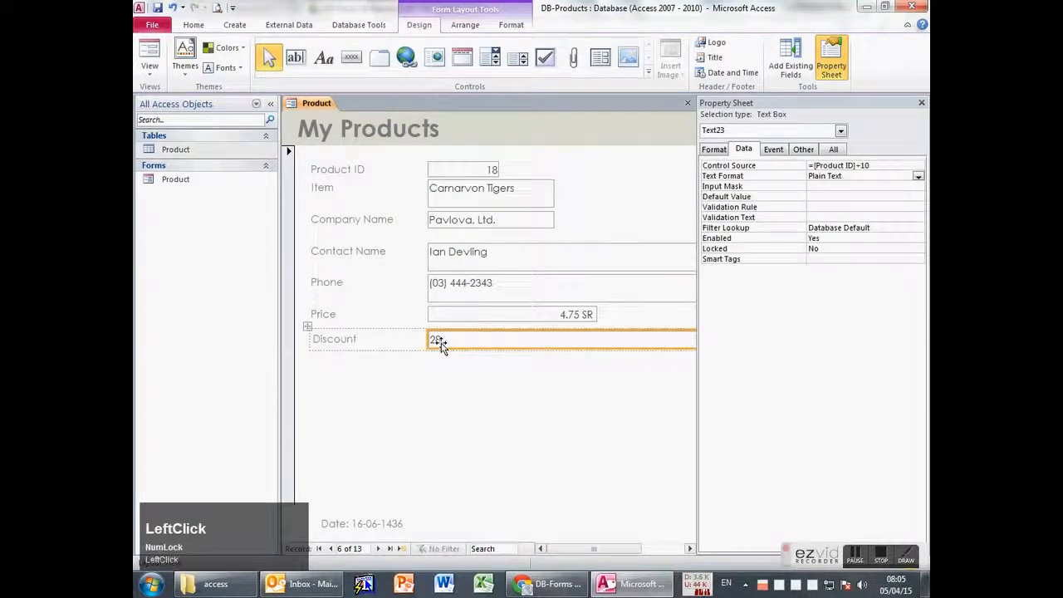
left_click(882, 168)
left_click_drag(882, 168, 808, 166)
key("BackSpace")
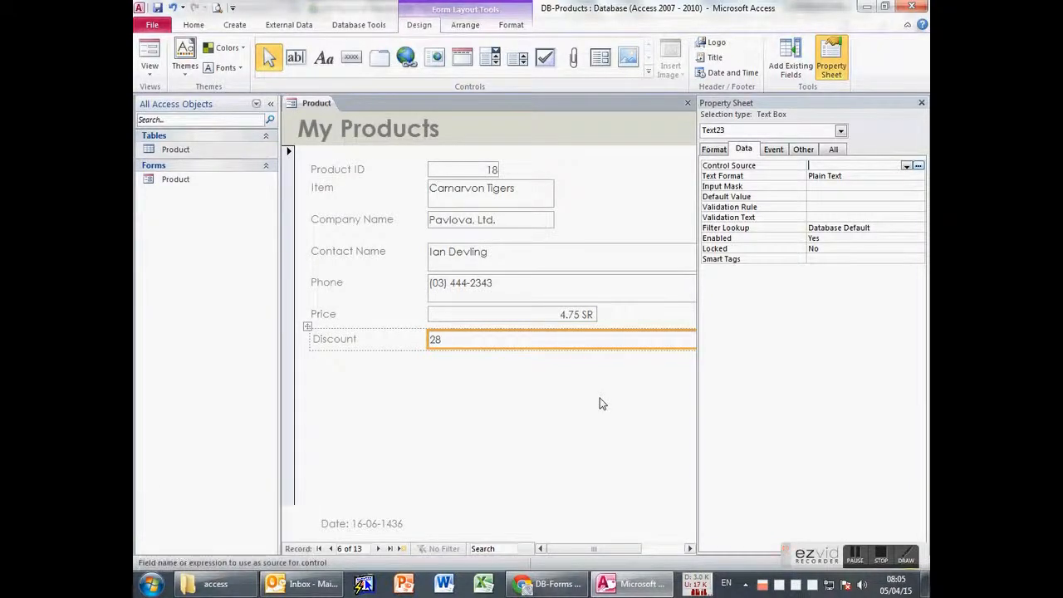
key("Return")
left_click(530, 370)
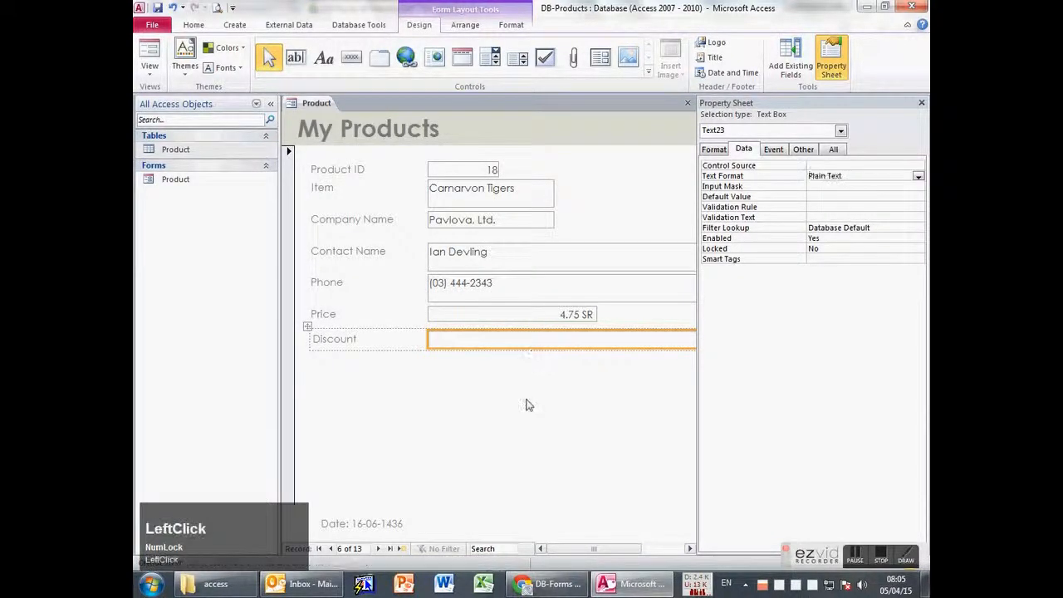
- Narrow the Discount text box to about the width of the Product ID field
left_click(460, 341)
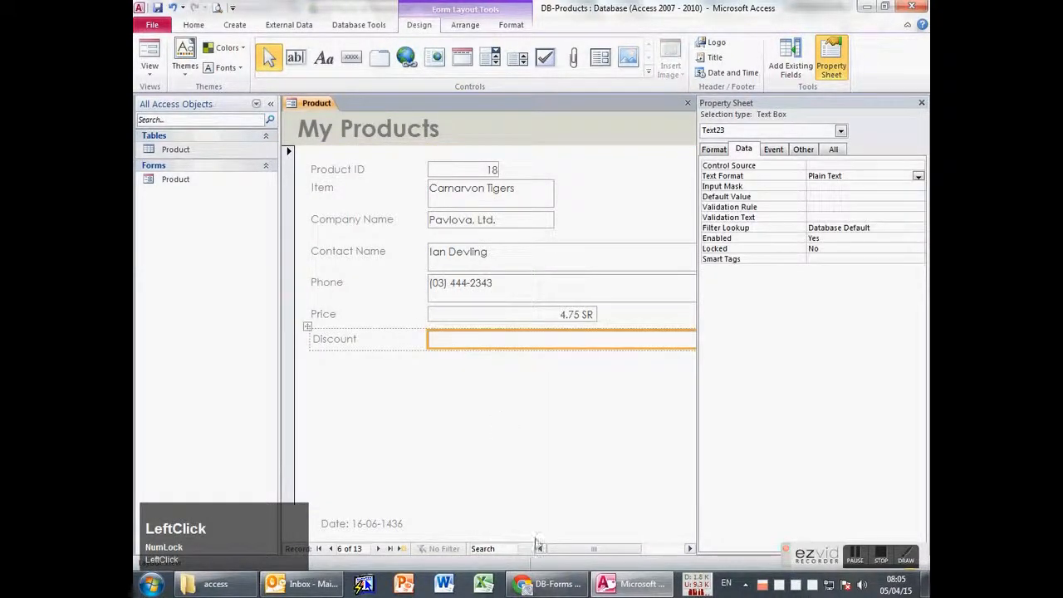
left_click_drag(598, 549, 656, 541)
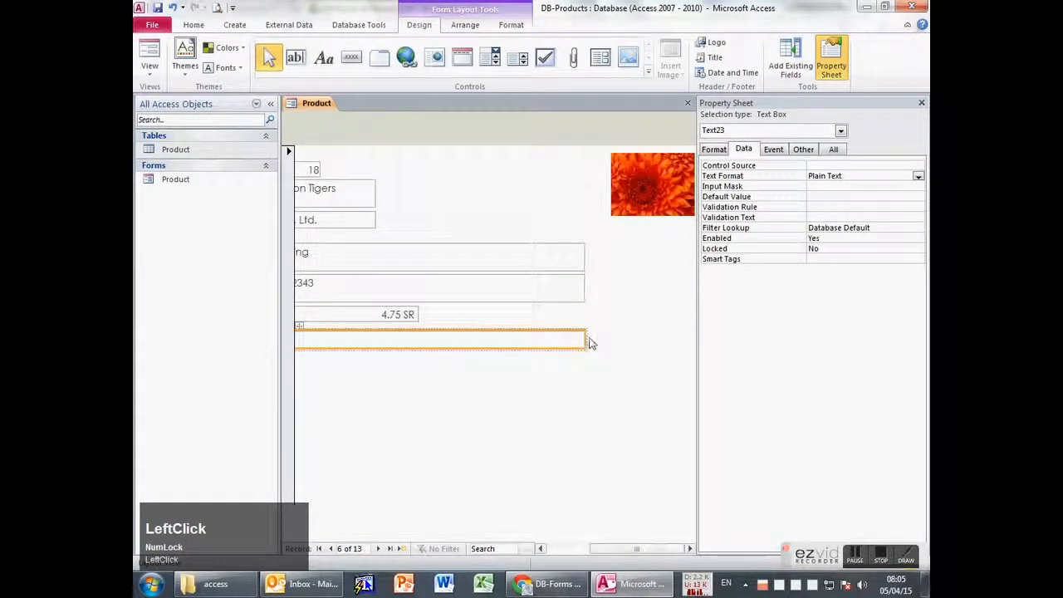
left_click_drag(587, 340, 320, 337)
left_click_drag(621, 551, 586, 549)
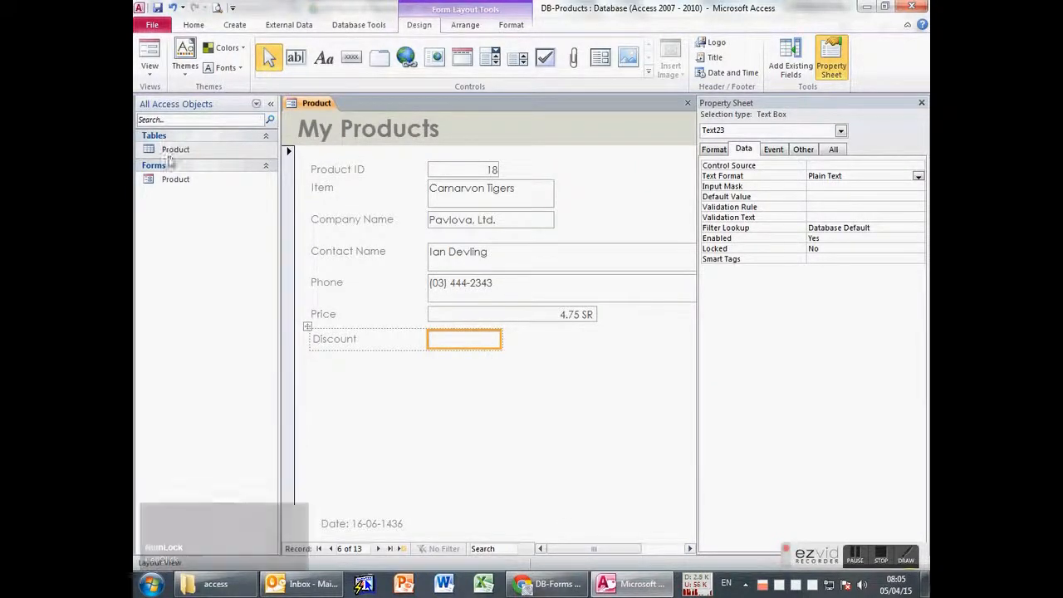
left_click(465, 352)
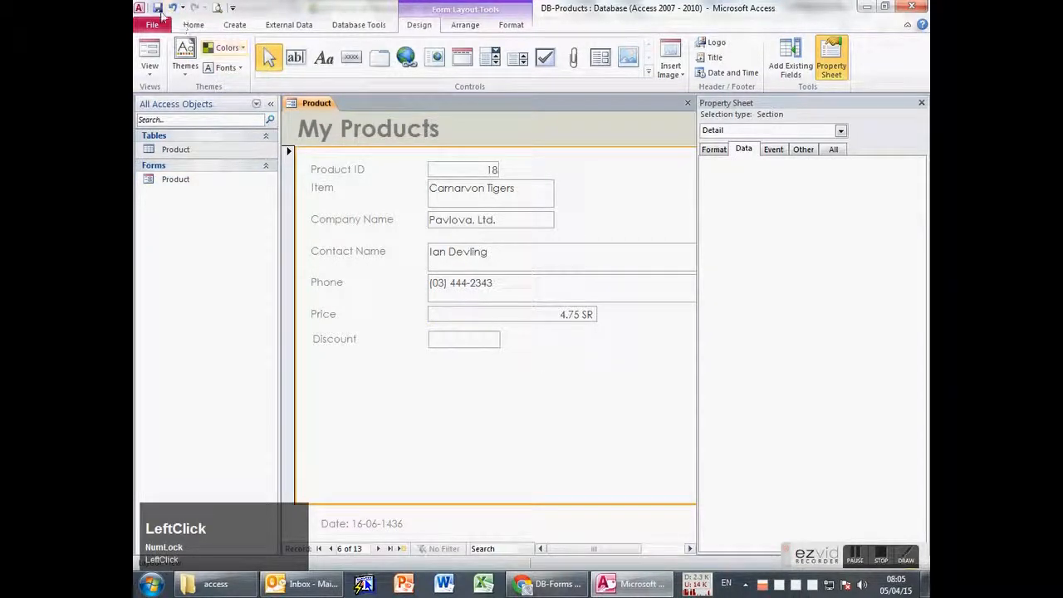
left_click(335, 348)
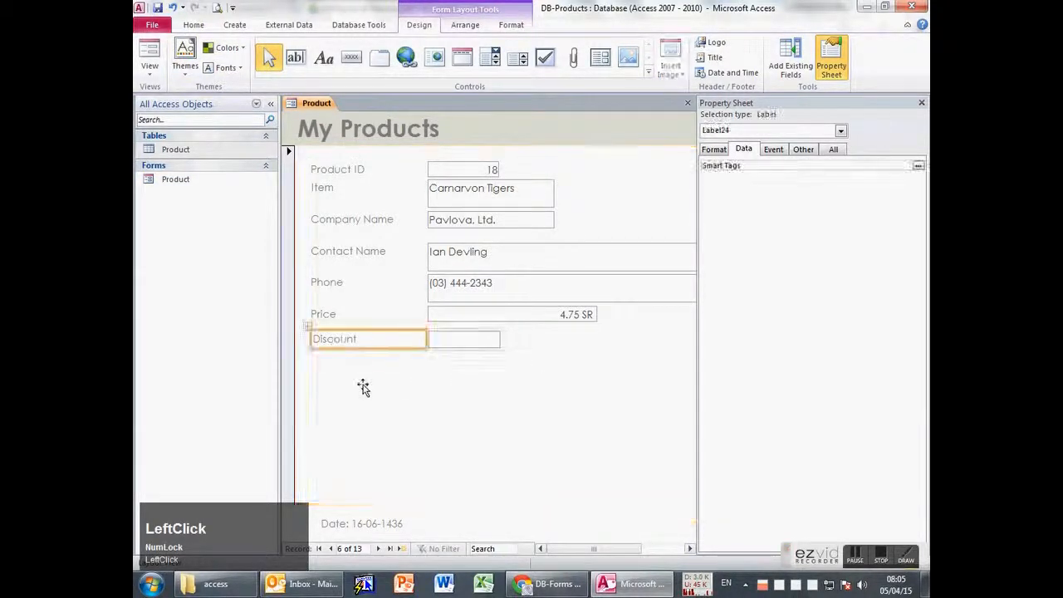
- Open the form in Design View and make room for it by collapsing the navigation pane and narrowing the property sheet
left_click(150, 68)
left_click(173, 159)
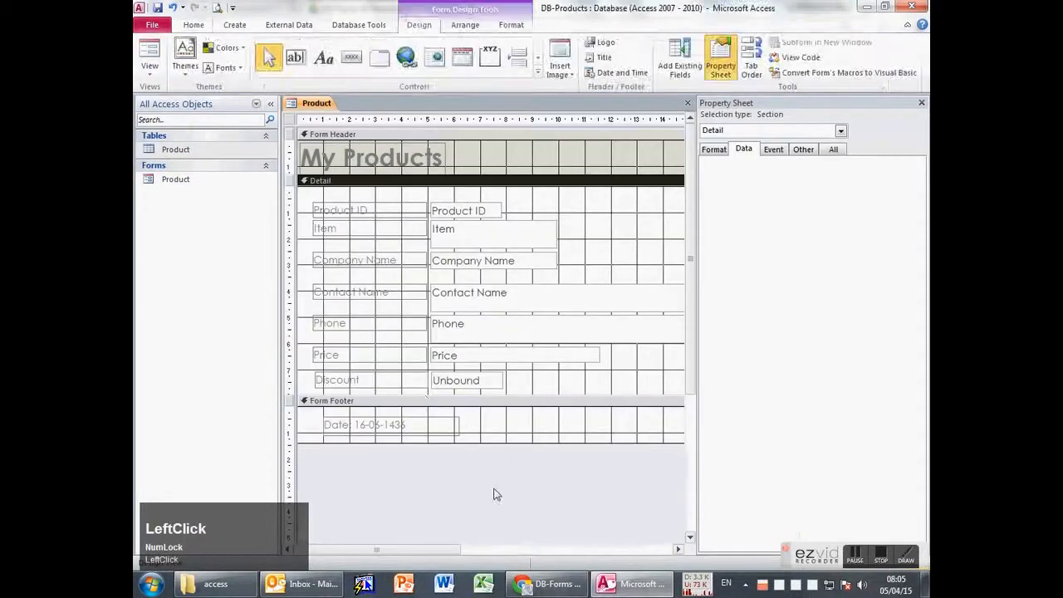
left_click(539, 396)
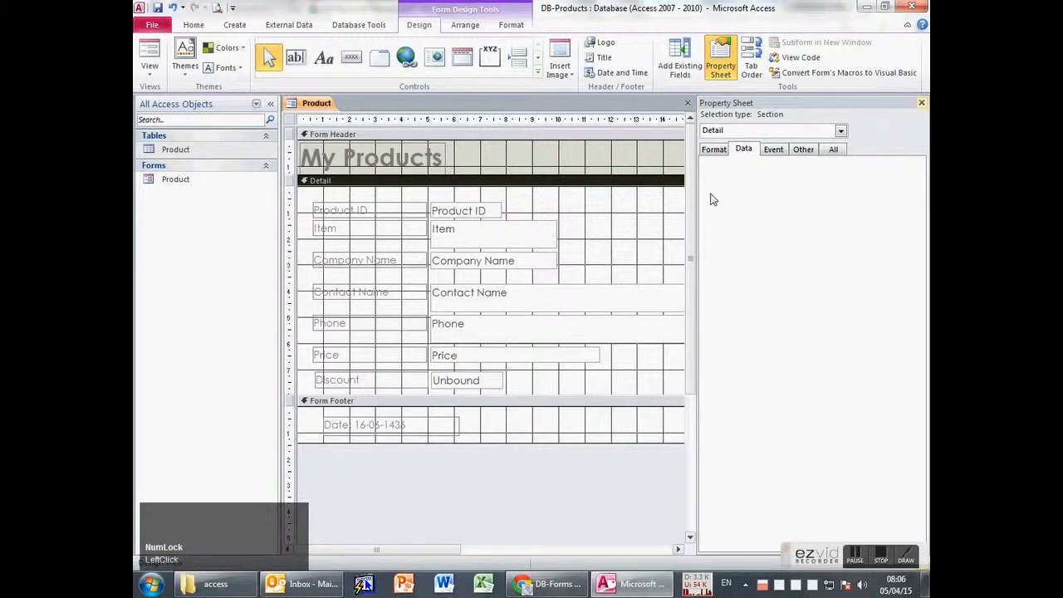
left_click(270, 103)
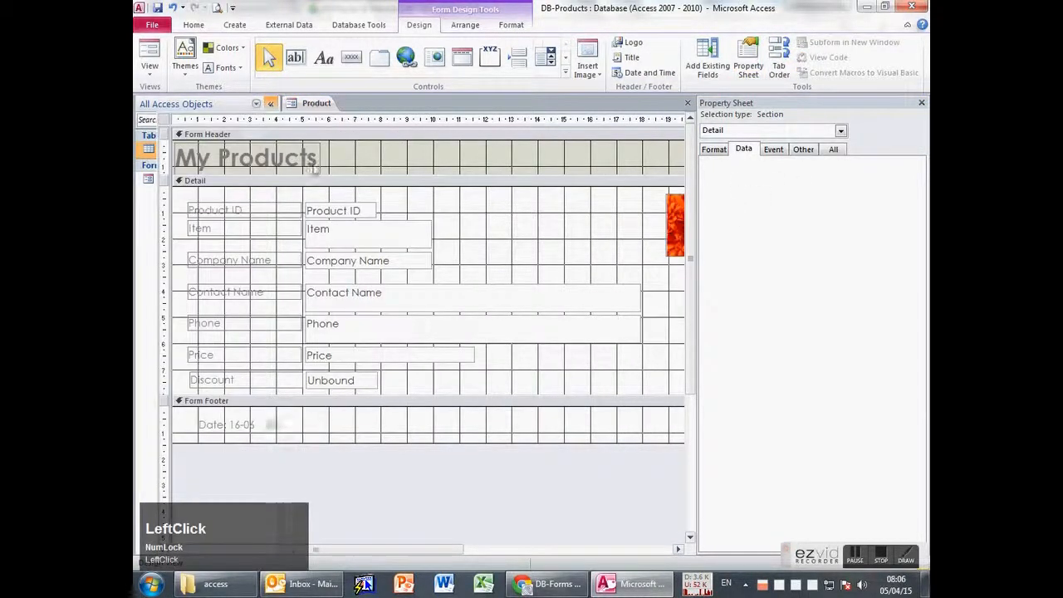
left_click_drag(696, 276, 763, 281)
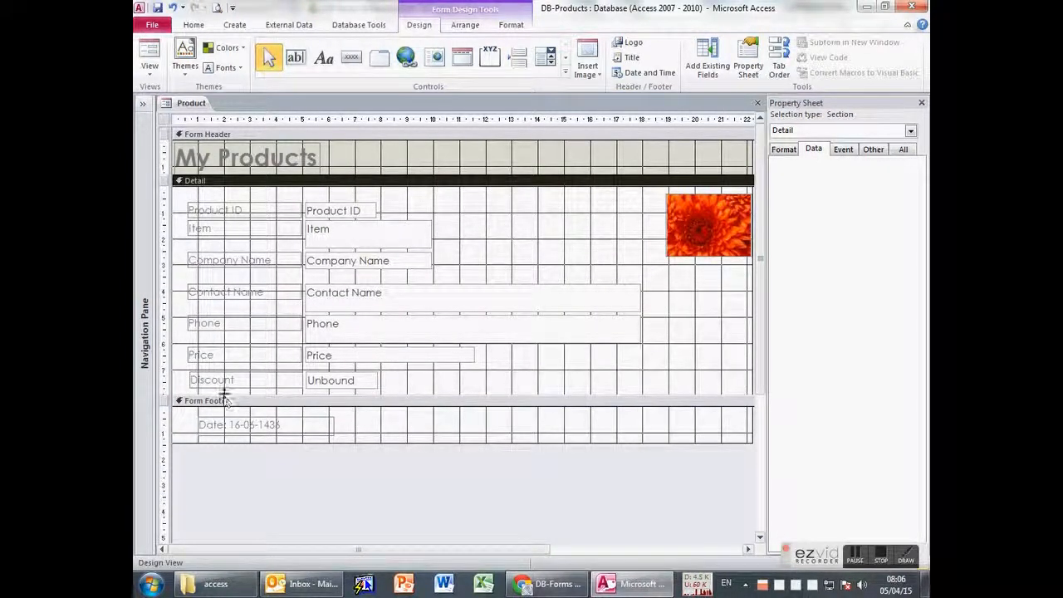
- Extend the Detail section downward to about 9 cm high to make space below the Discount row
left_click_drag(217, 397, 217, 431)
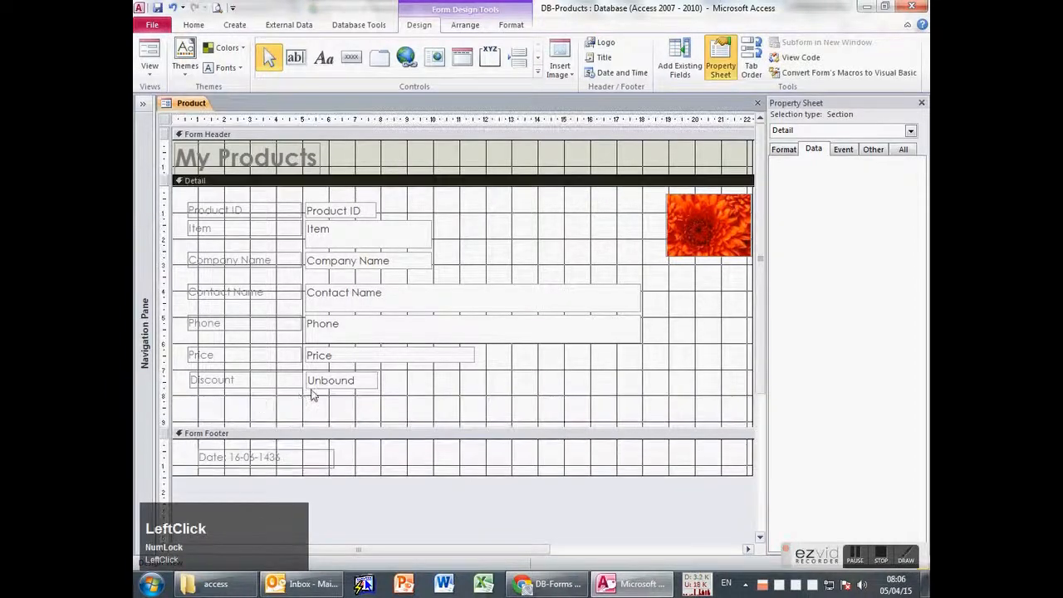
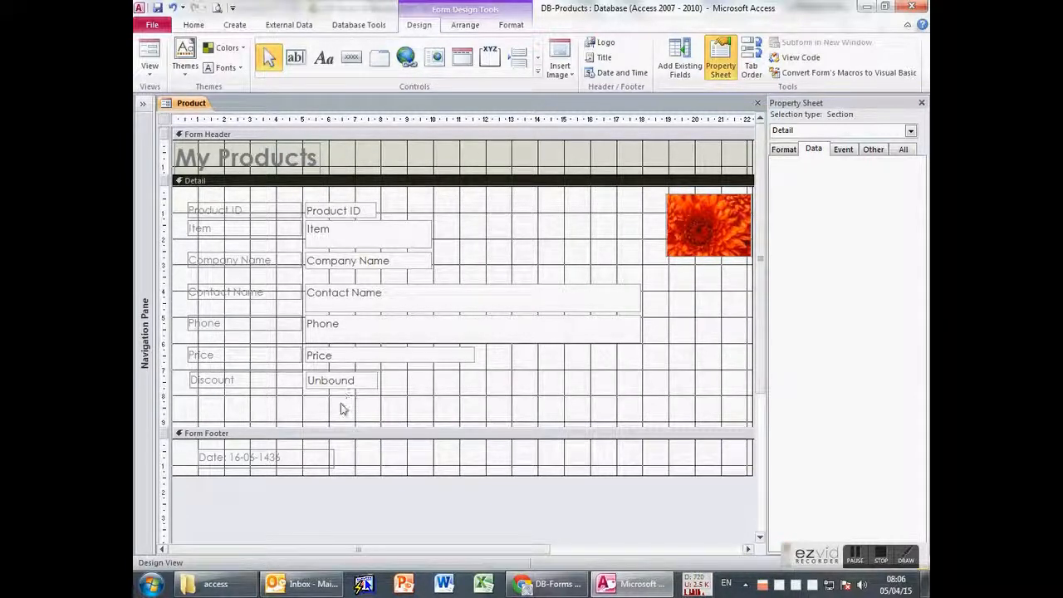
left_click(277, 387)
left_click(233, 351)
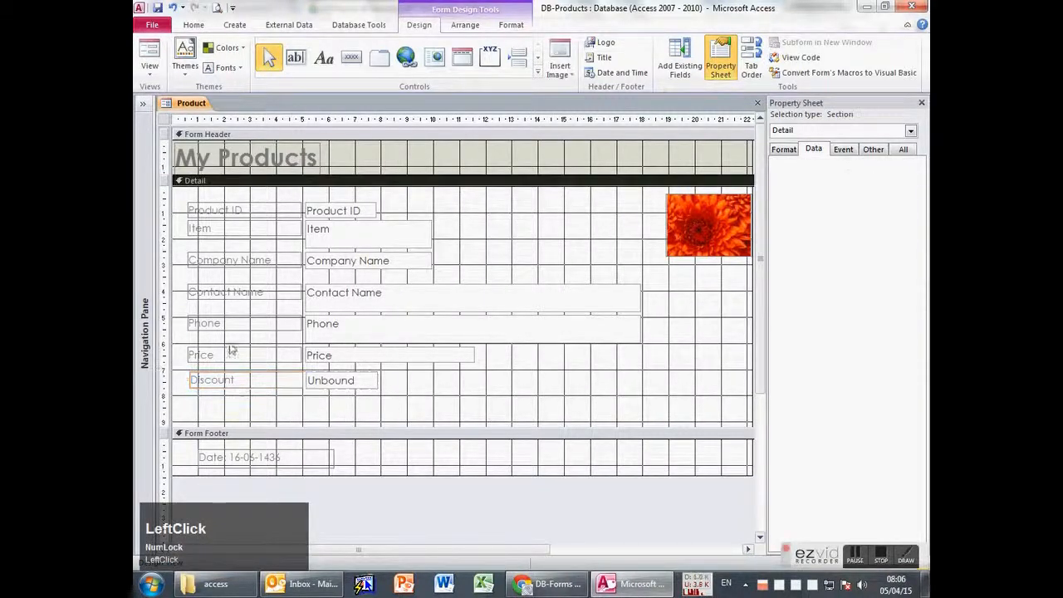
- Add a text box about 7 cm wide below the Discount row and align its left edge with the Discount text box
left_click(295, 57)
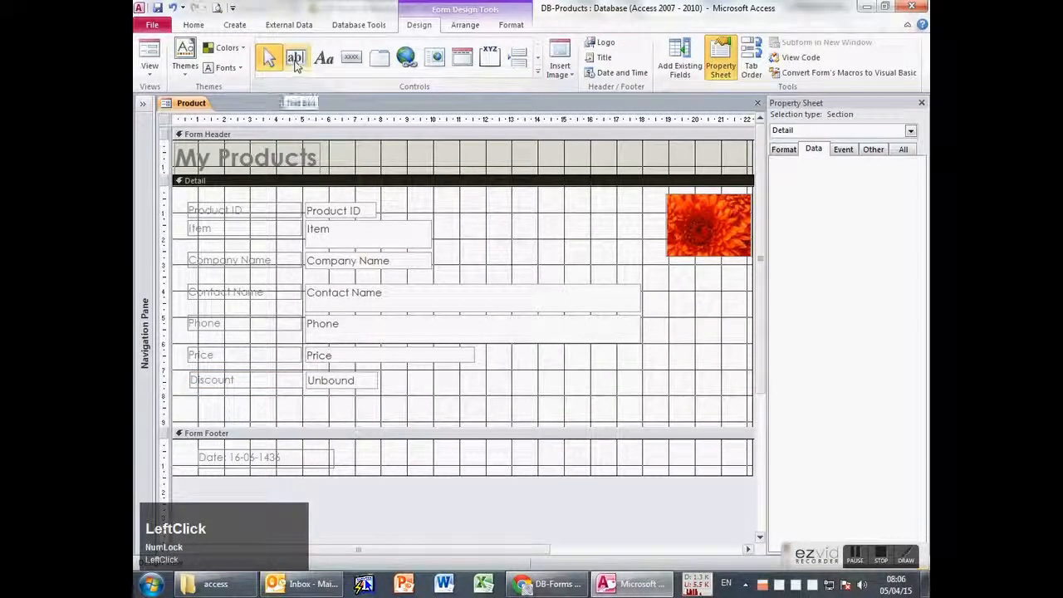
left_click_drag(193, 399, 380, 413)
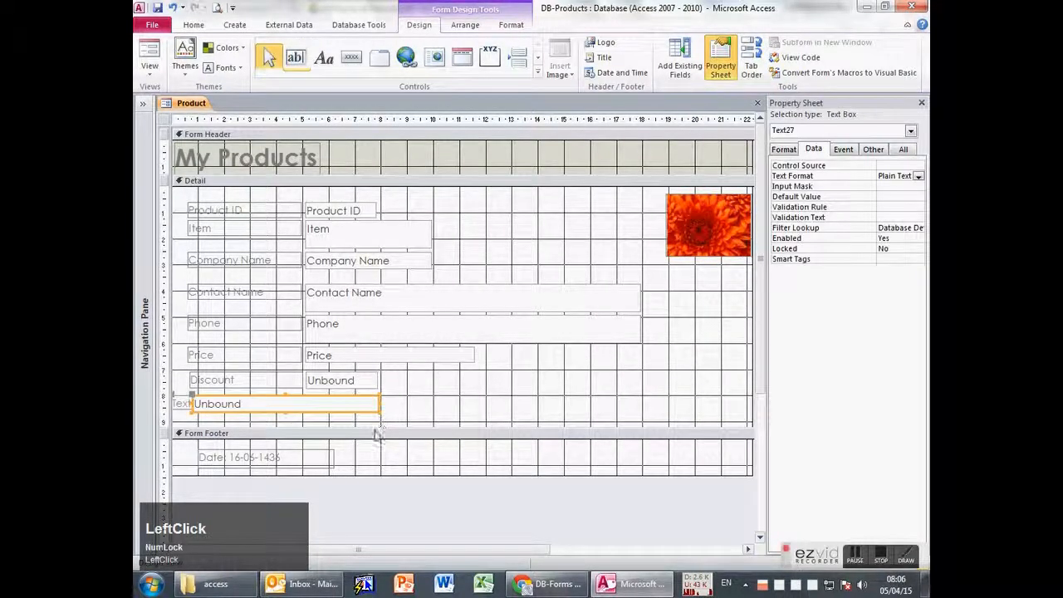
left_click(245, 423)
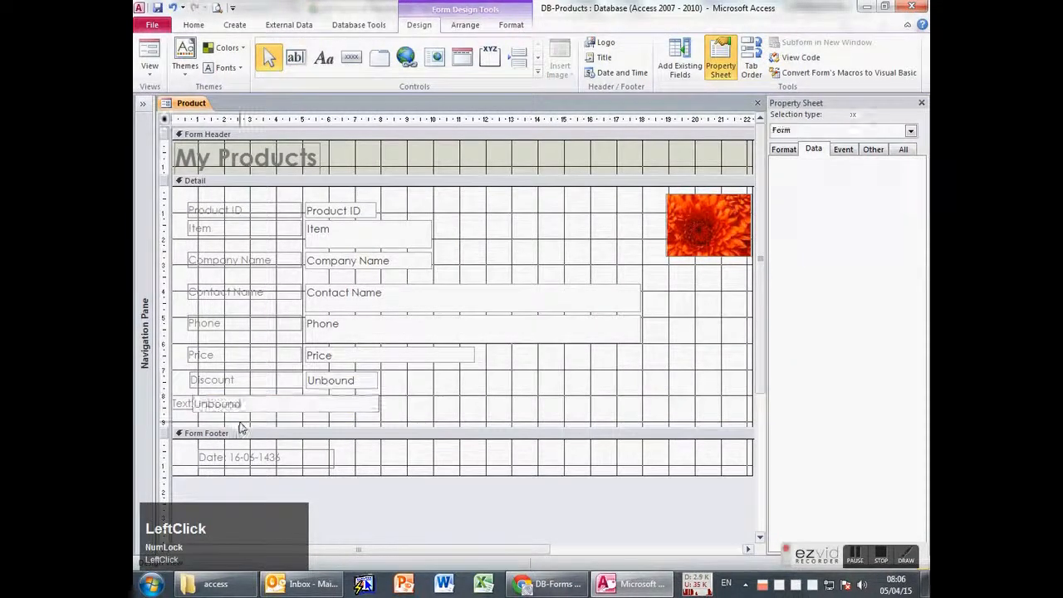
left_click_drag(197, 412, 308, 410)
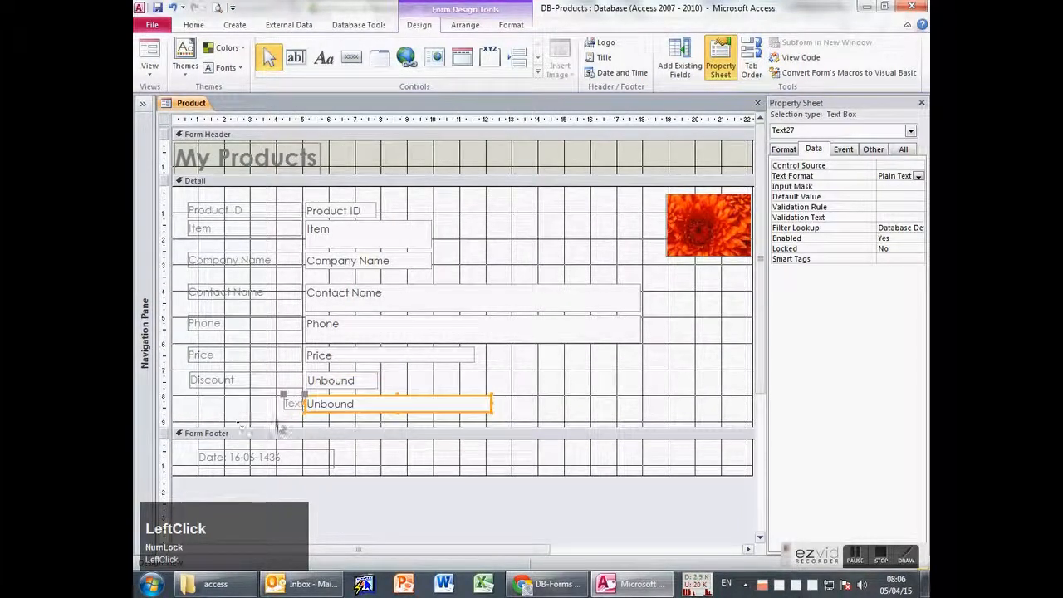
- Select the label attached to the new text box below Discount
left_click(290, 417)
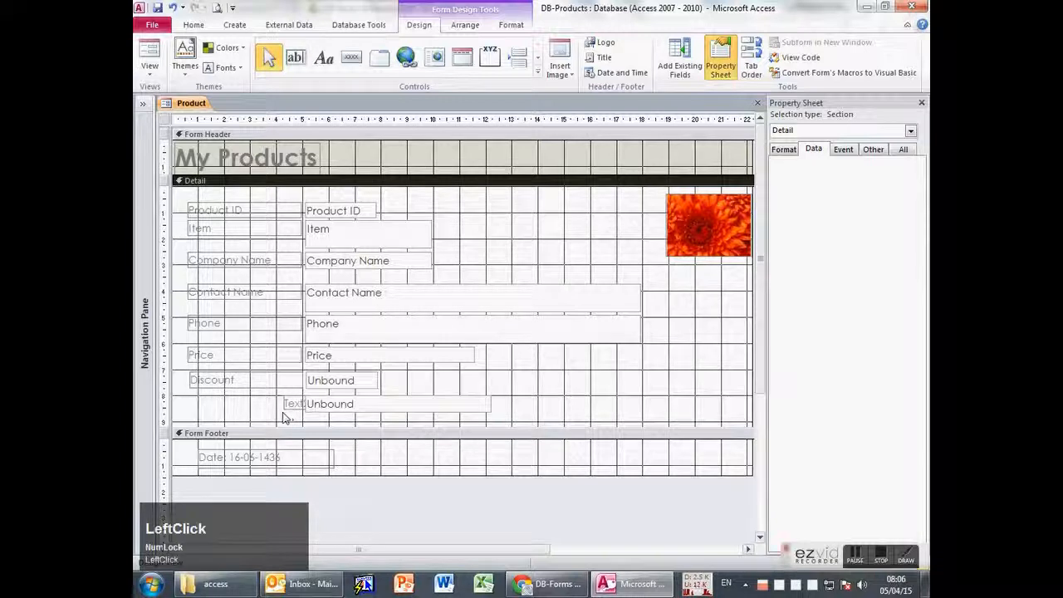
left_click(297, 403)
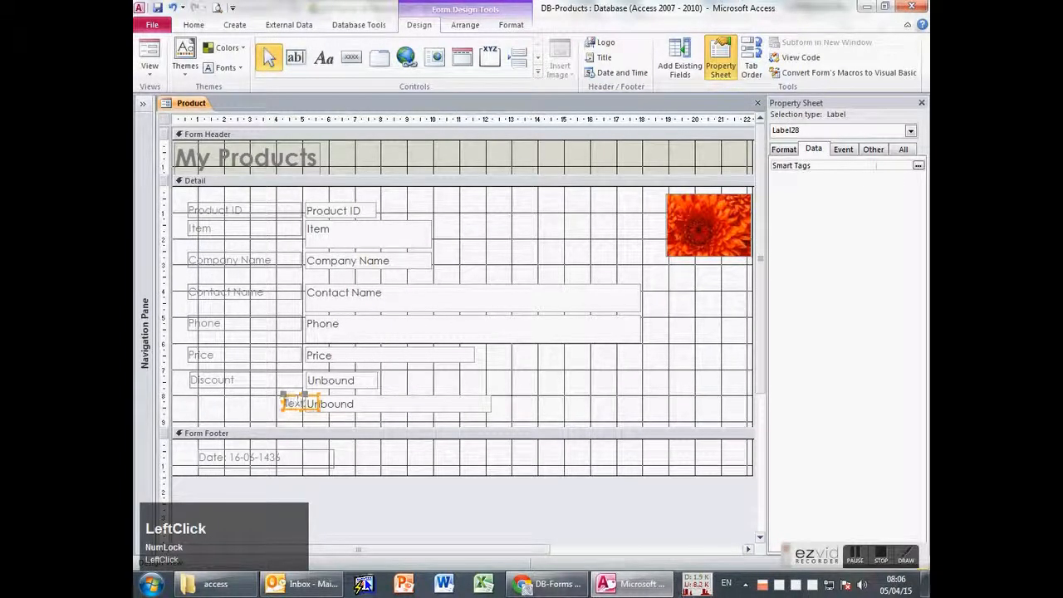
left_click_drag(287, 399, 190, 396)
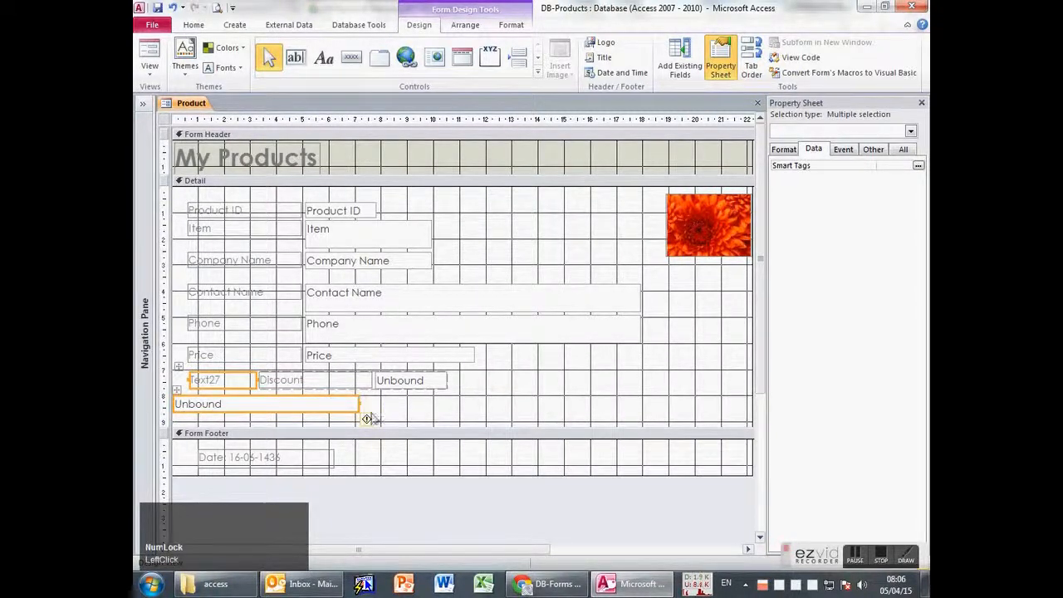
left_click(172, 7)
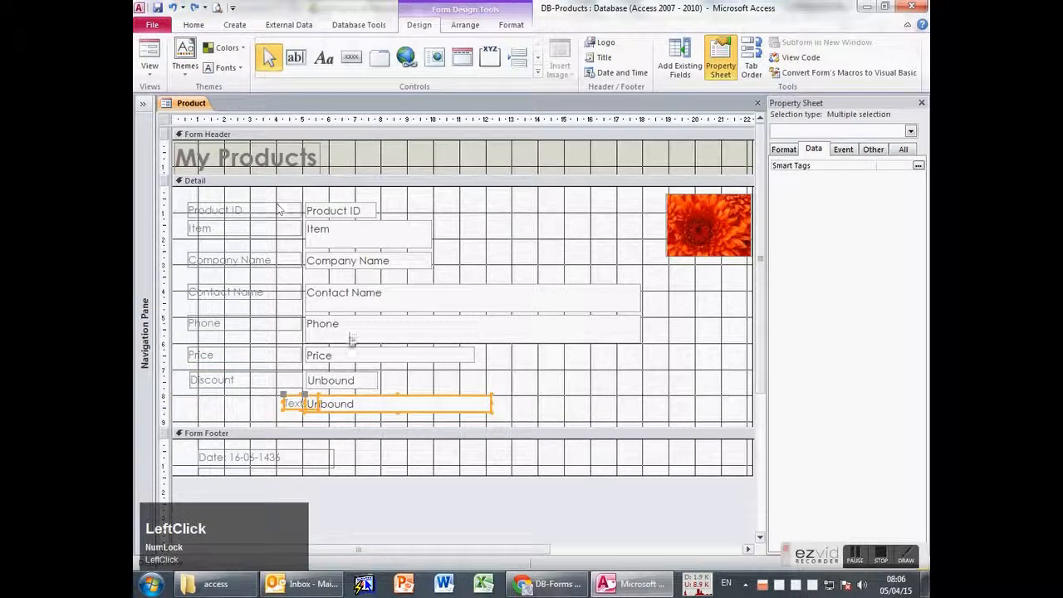
left_click(453, 422)
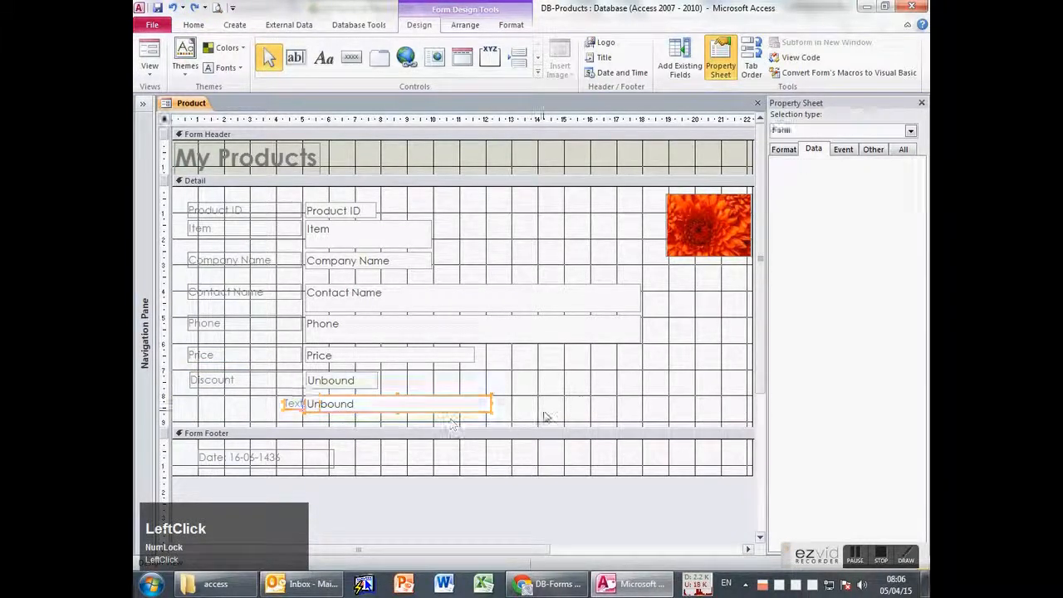
left_click(378, 410)
mouse_move(306, 405)
left_mouse_down()
mouse_move(340, 403)
mouse_move(292, 404)
mouse_move(302, 411)
left_mouse_up()
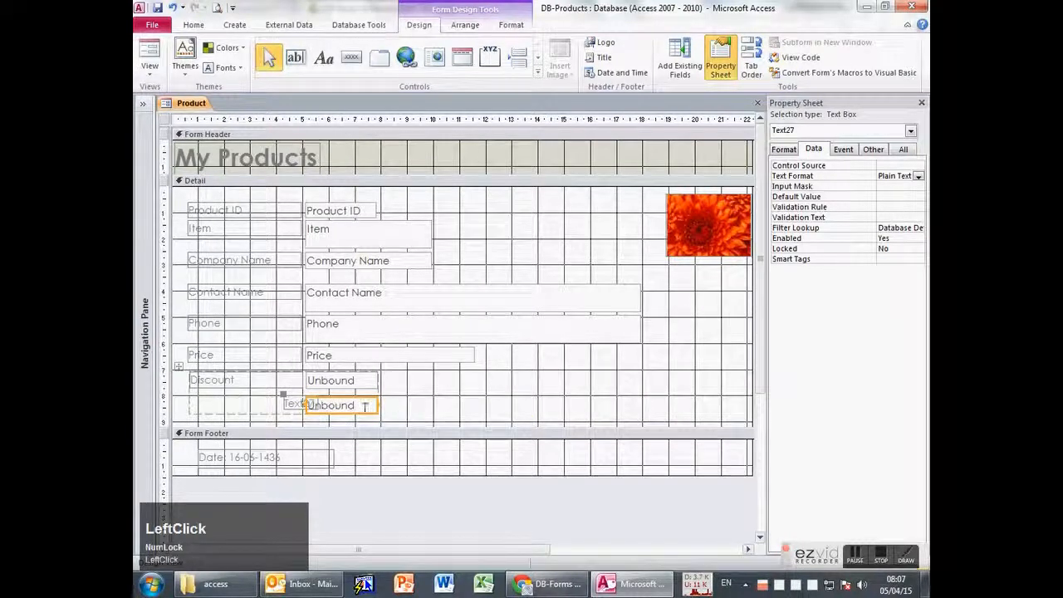
key("ctrl+z")
- Move the Text27 text box and its label onto the Discount row, to the right of the Discount field, and shorten the text box
left_click_drag(342, 403, 554, 373)
left_click_drag(283, 397, 406, 374)
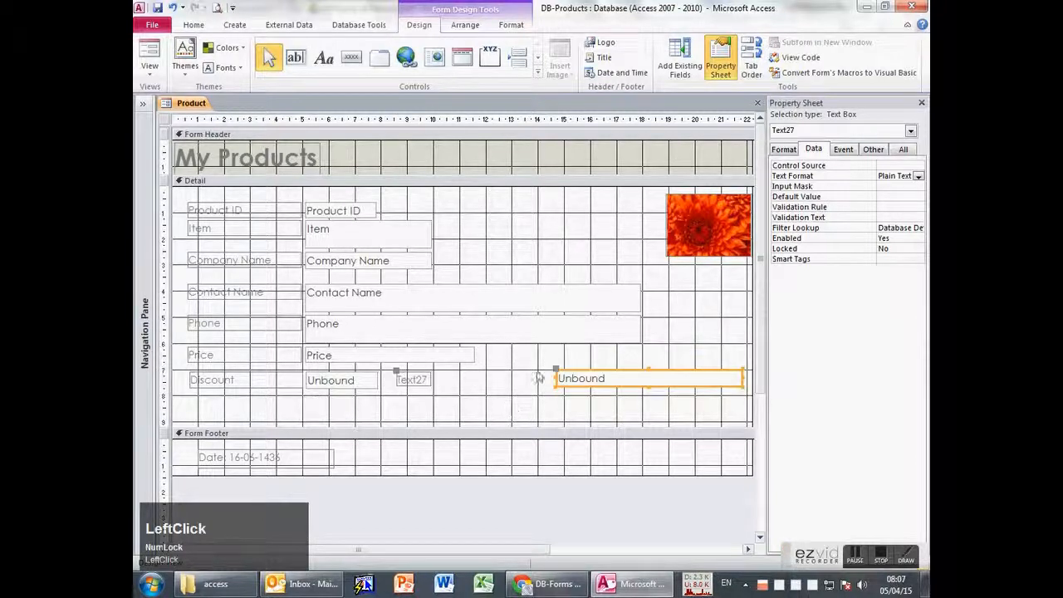
left_click_drag(556, 370, 473, 374)
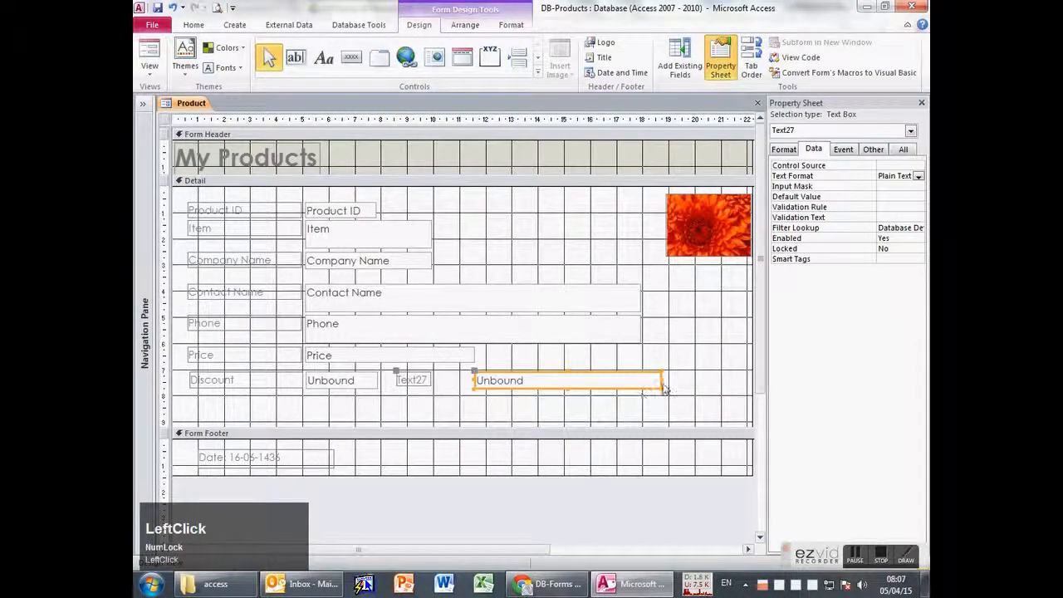
left_click_drag(660, 380, 574, 379)
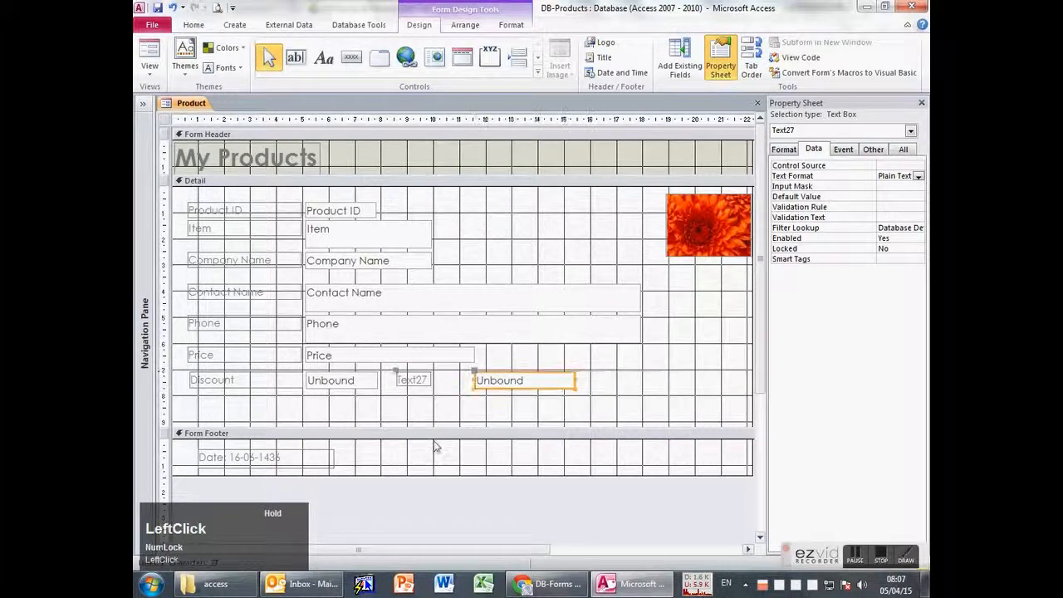
left_click(400, 378)
left_click_drag(397, 376, 417, 377)
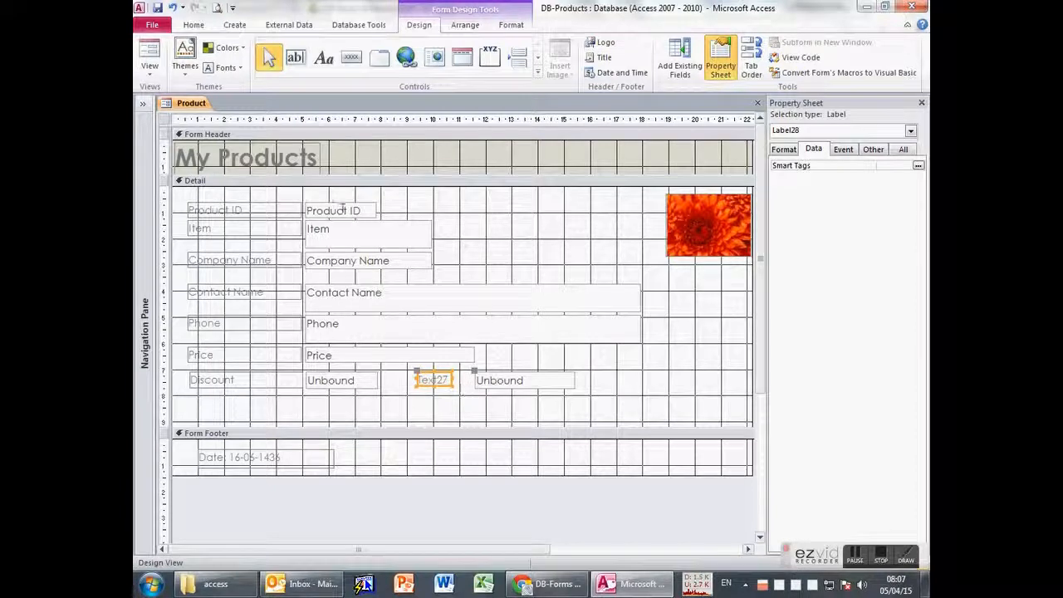
- Check the exercise PDF in the browser and change the Text27 label's caption on the form to After Discount
left_click(412, 381)
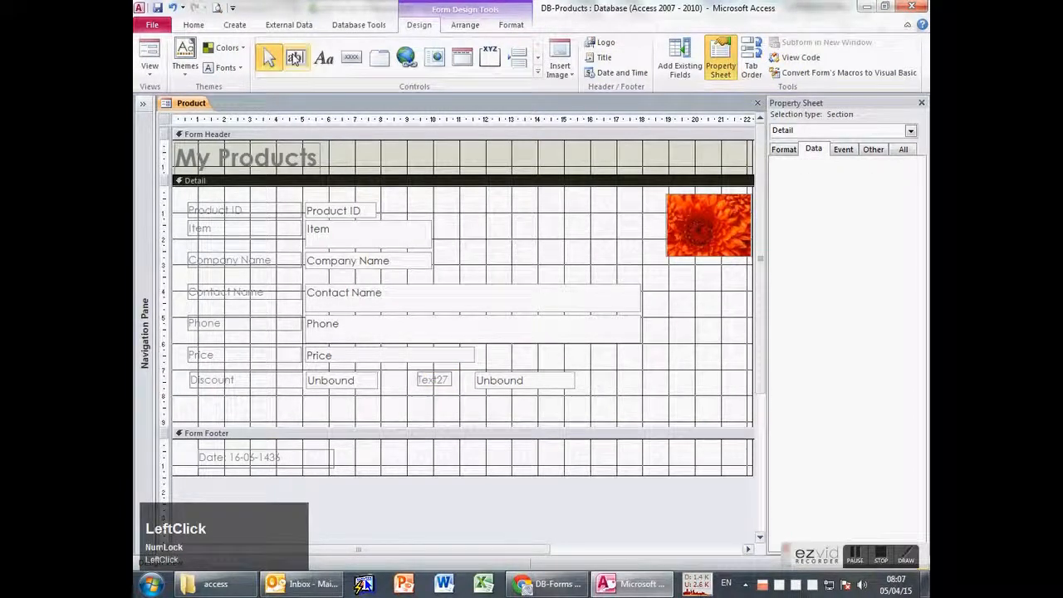
left_click(432, 379)
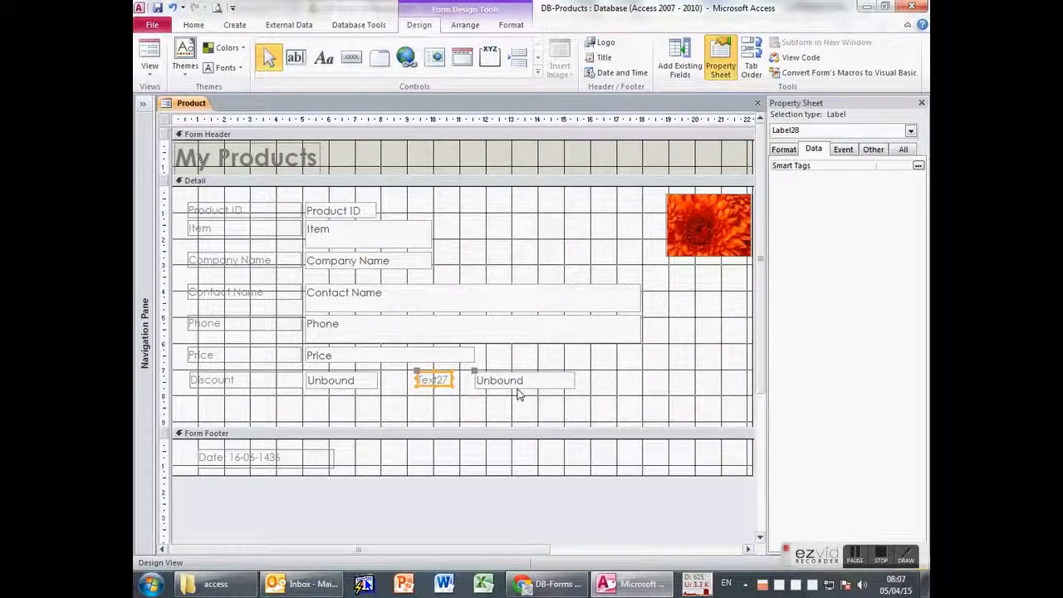
left_click(451, 408)
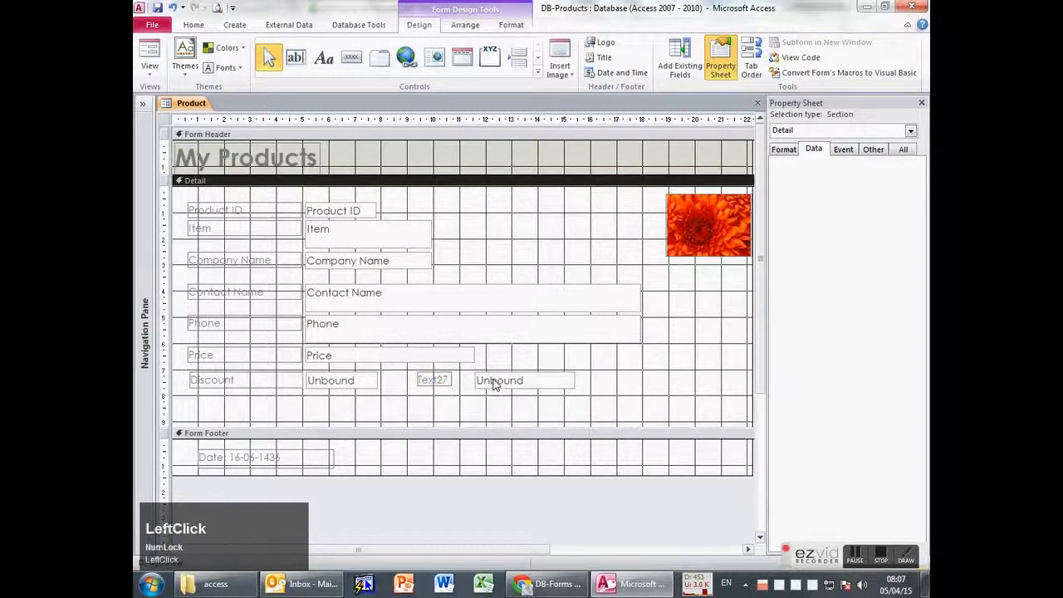
left_click(432, 379)
key("alt+Tab")
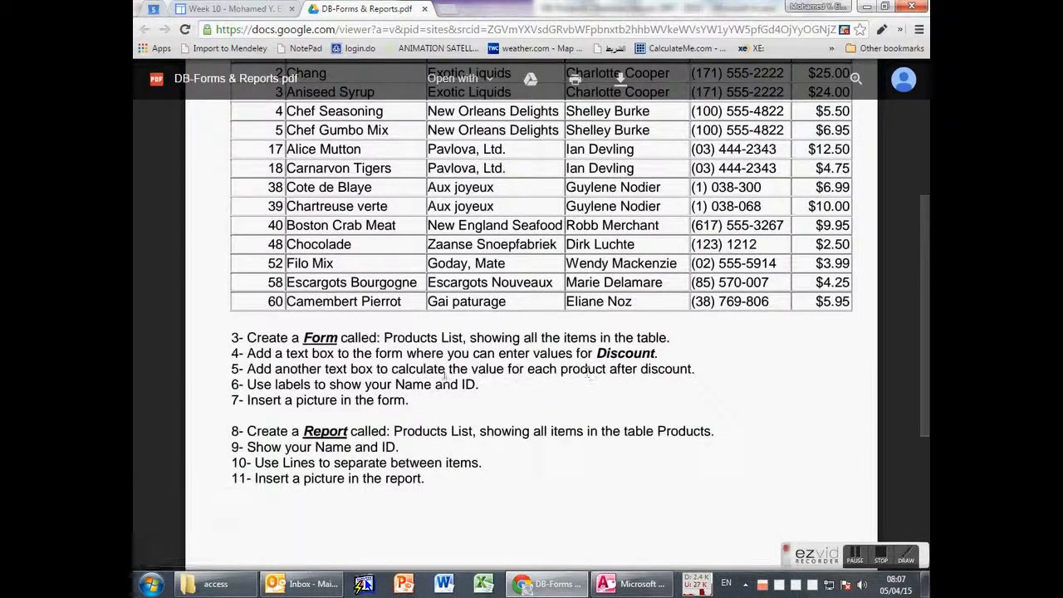
key("alt+Tab")
left_click(429, 379)
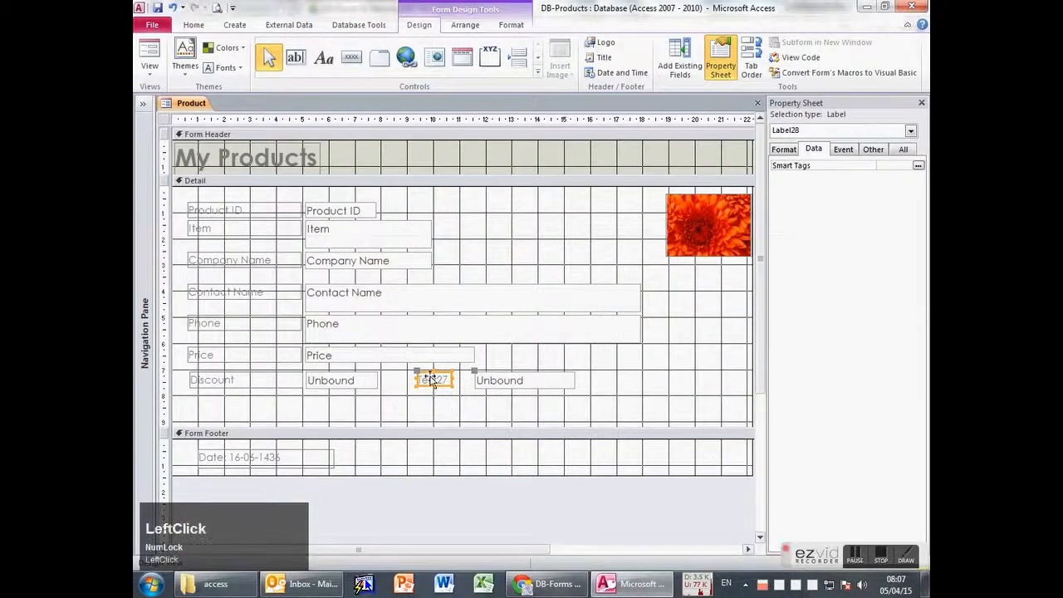
left_click(429, 380)
type("A")
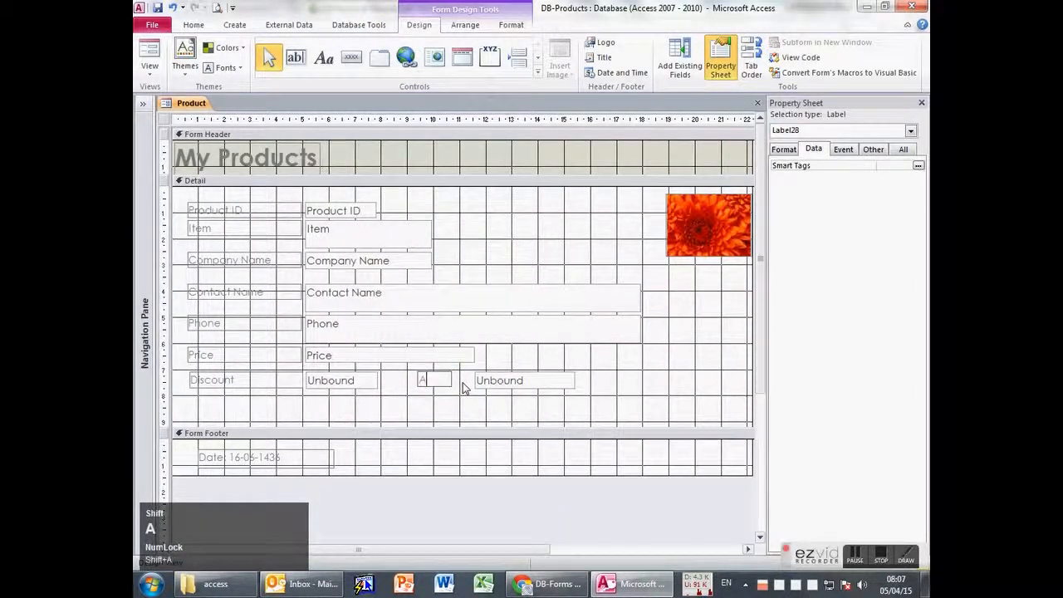
type("fter Discount\\")
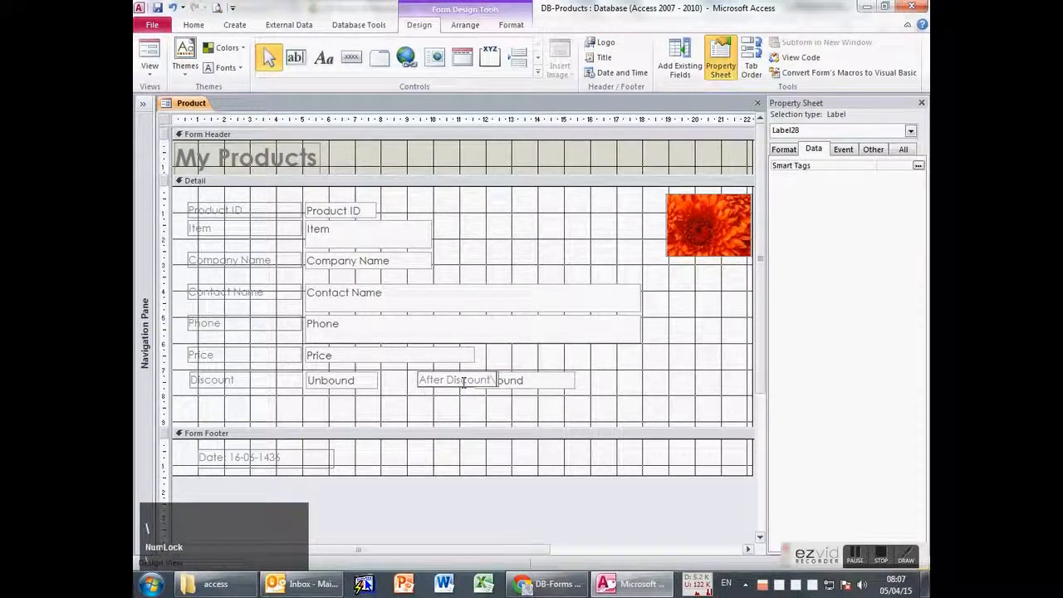
key("BackSpace")
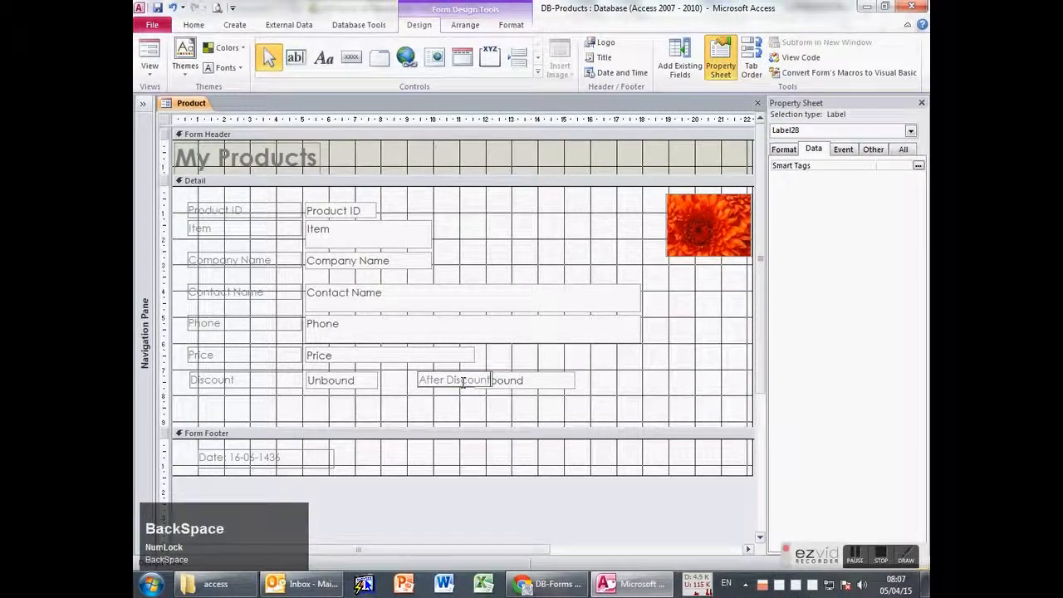
key("Return")
- Move the unbound text box further right so it clears the After Discount label
left_click(490, 379)
left_click_drag(476, 370, 515, 373)
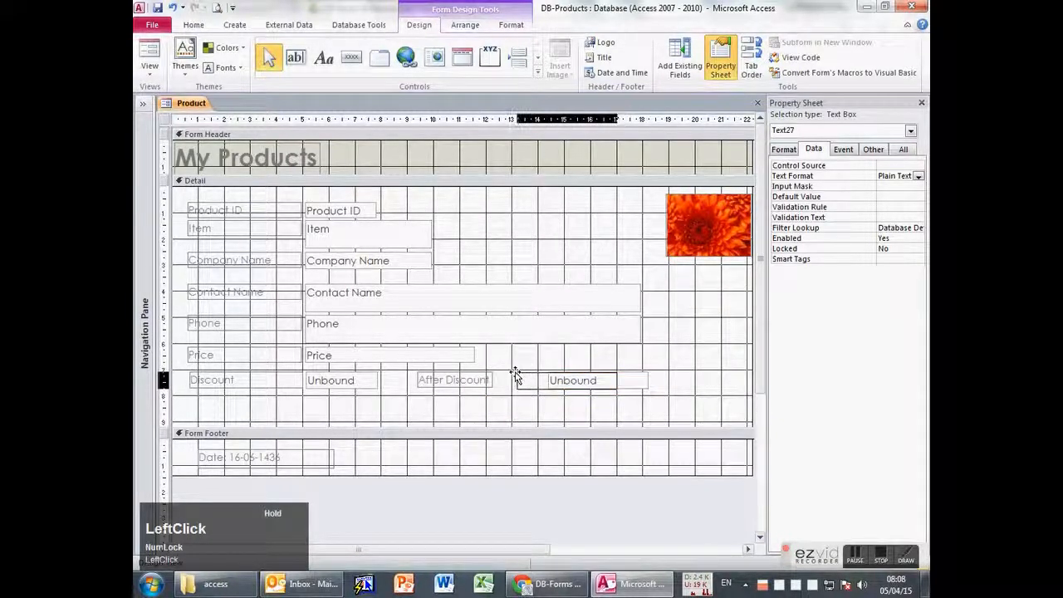
left_click(633, 402)
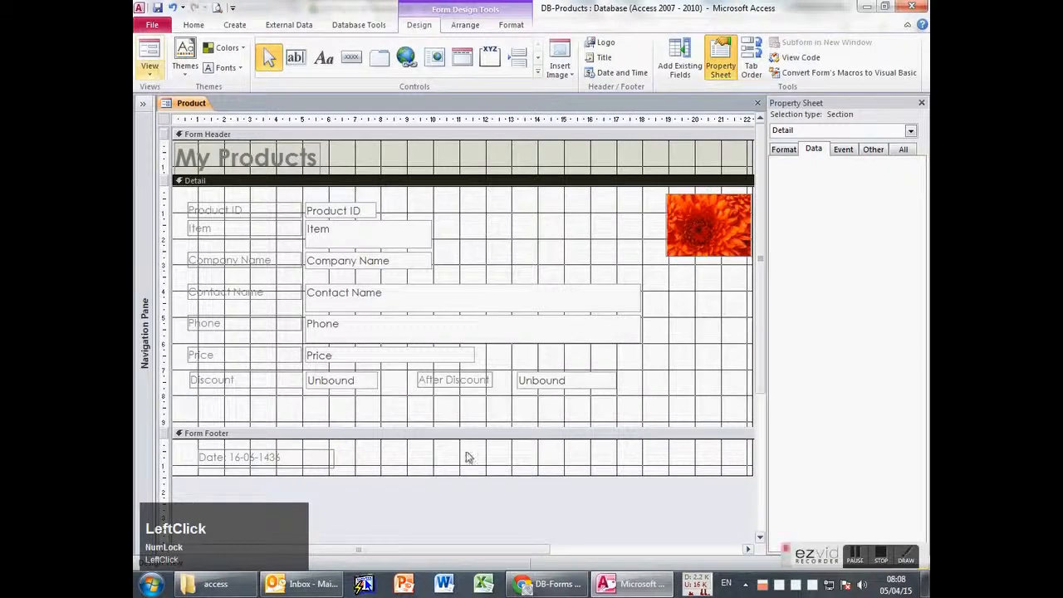
- Test the form in Form View with a Discount of 10, check the After Discount field, and return to Design View
left_click(152, 65)
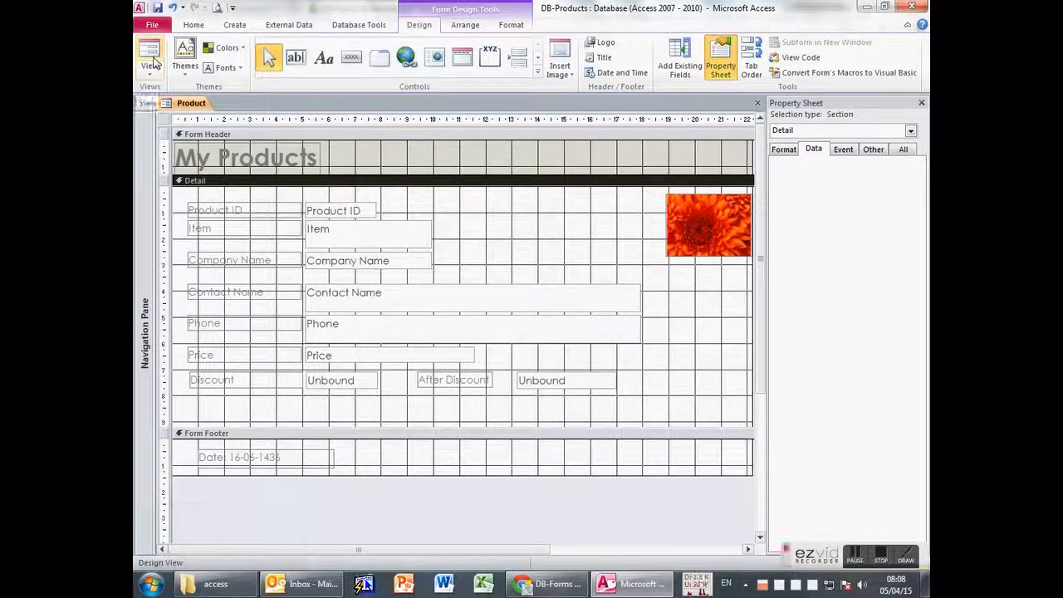
left_click(451, 314)
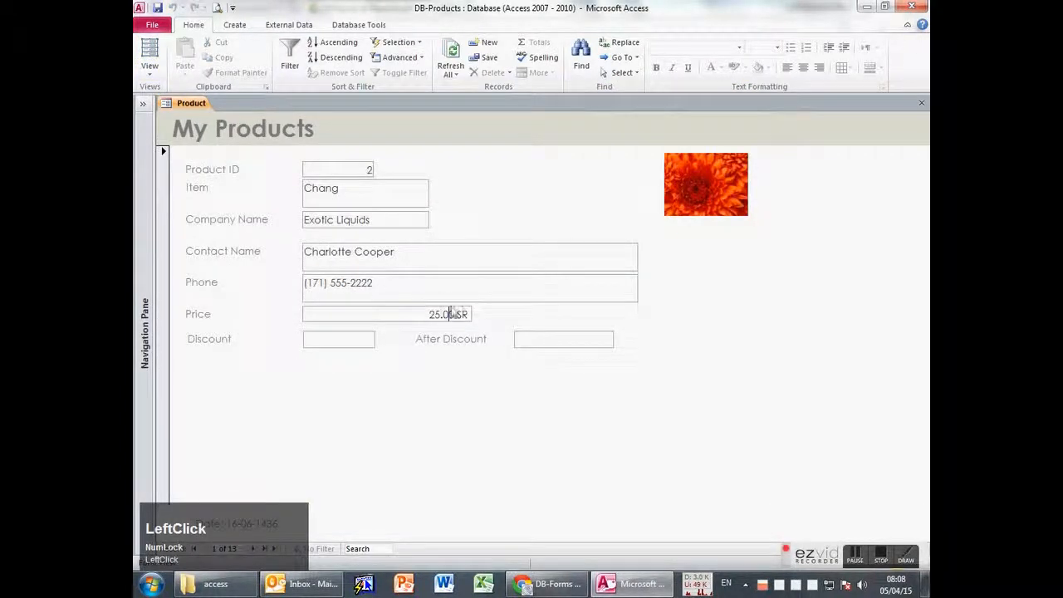
left_click(342, 339)
type("10")
left_click(543, 342)
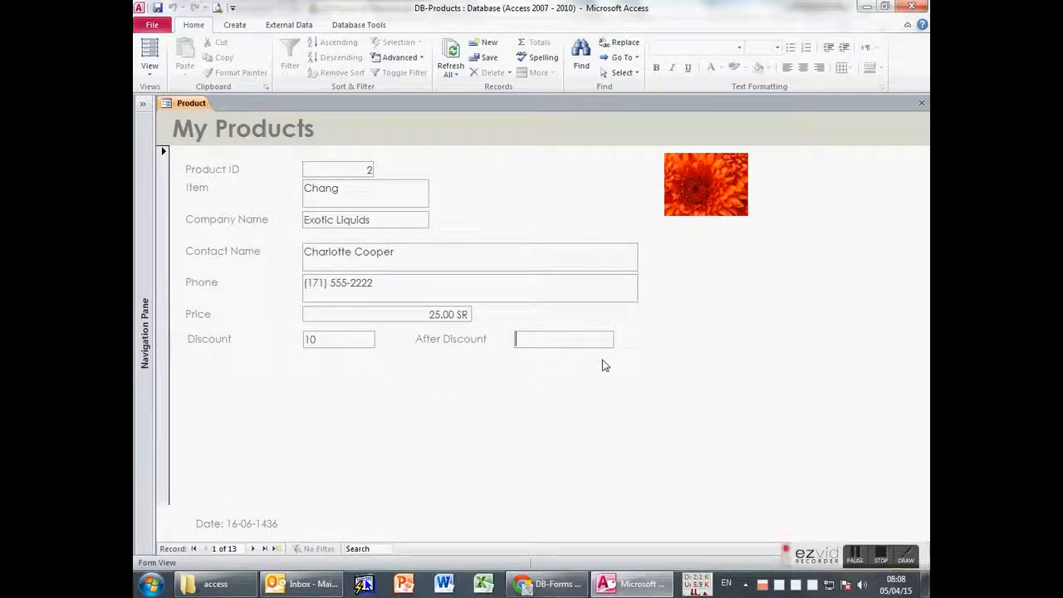
left_click(331, 340)
left_click(483, 340)
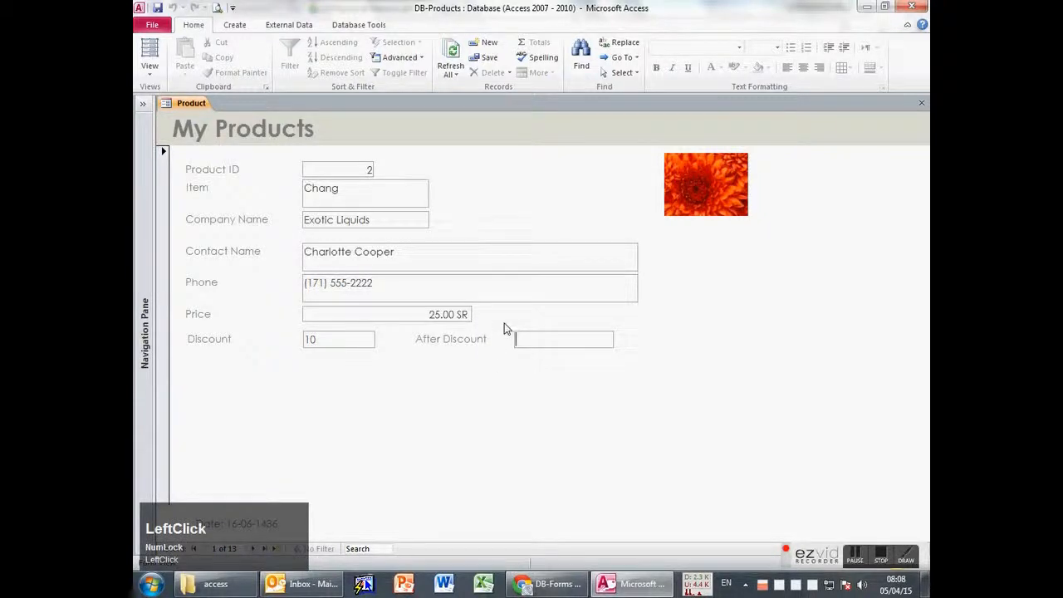
left_click(151, 77)
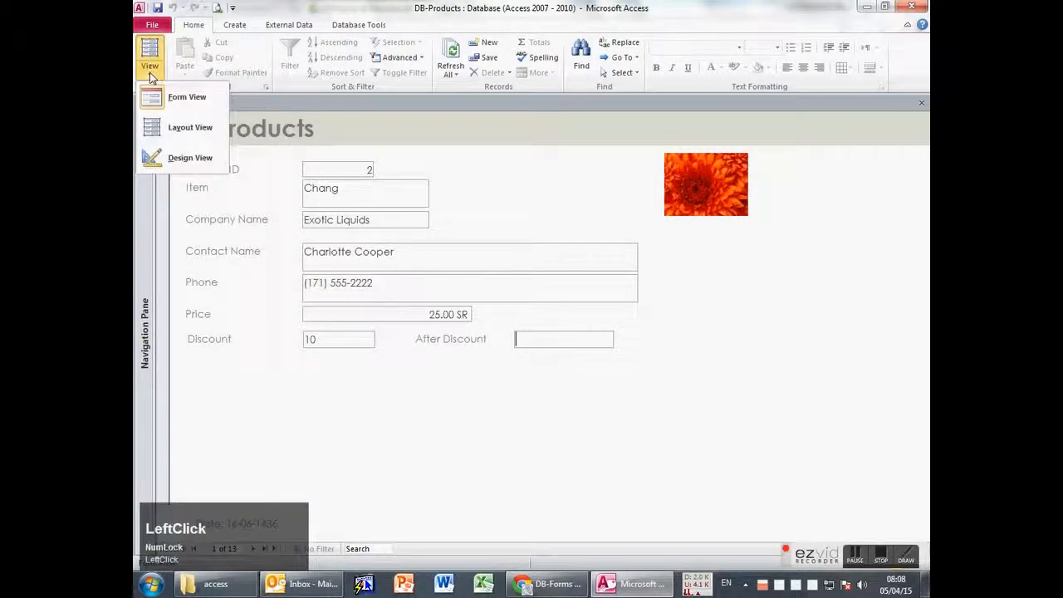
left_click(186, 157)
left_click(544, 385)
left_click(535, 380)
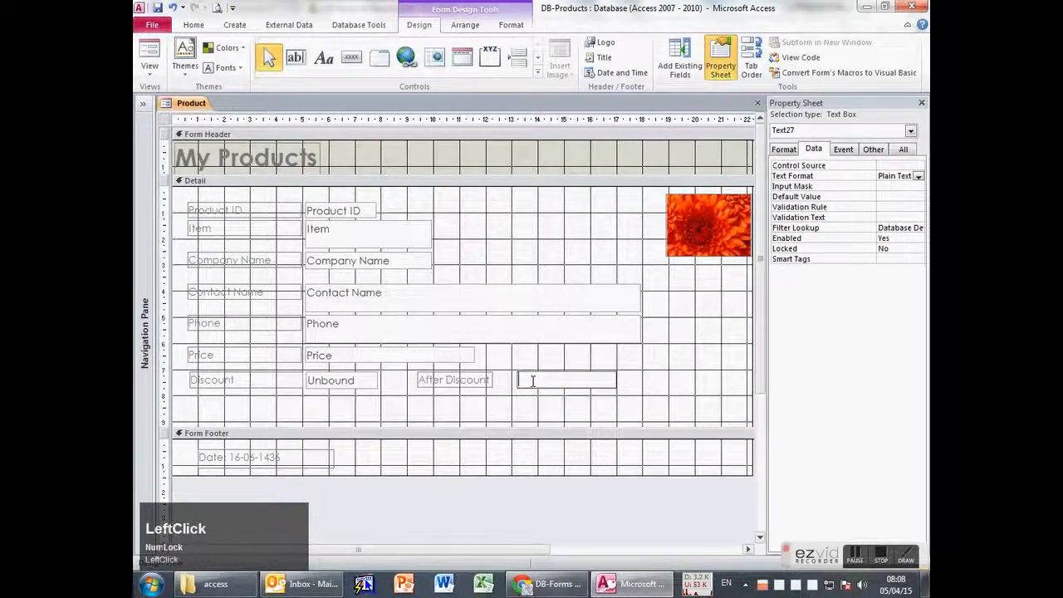
type("=")
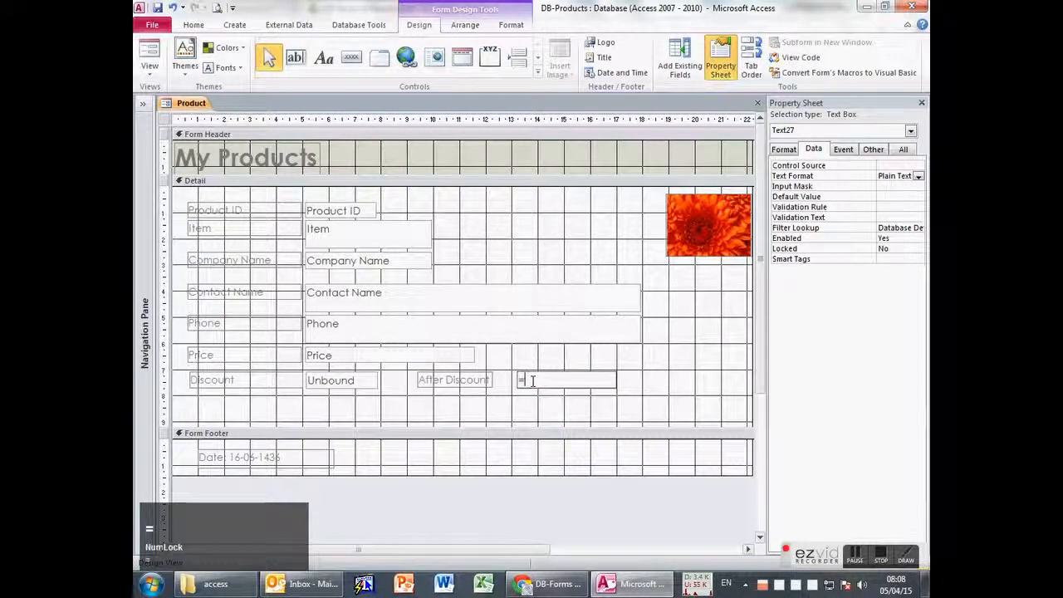
key("Escape")
- Set the Name property of the text box beside the Discount label to Discount and widen the Property Sheet
left_click(316, 381)
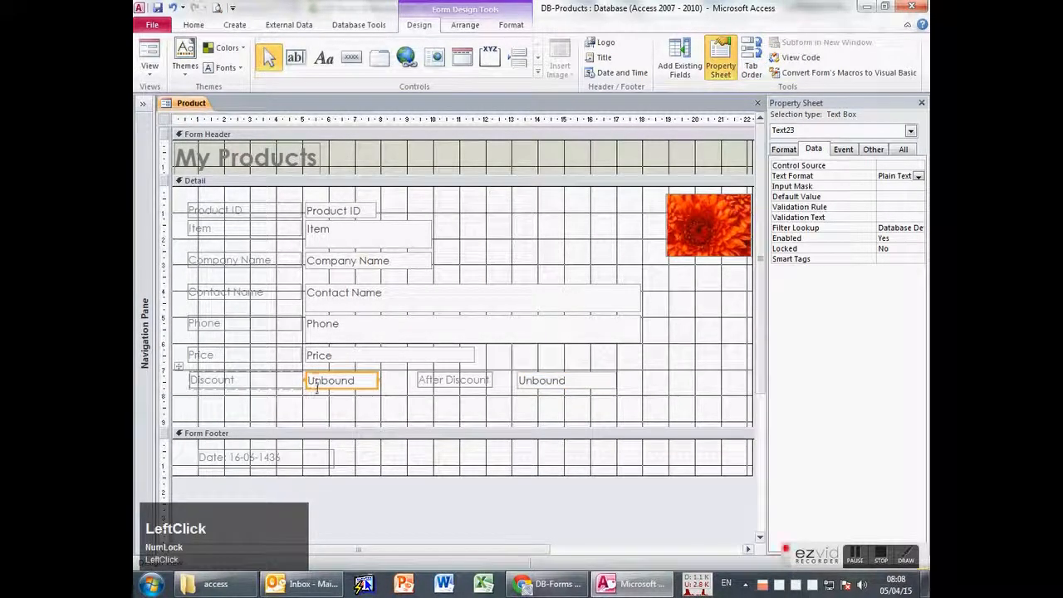
left_click(320, 384)
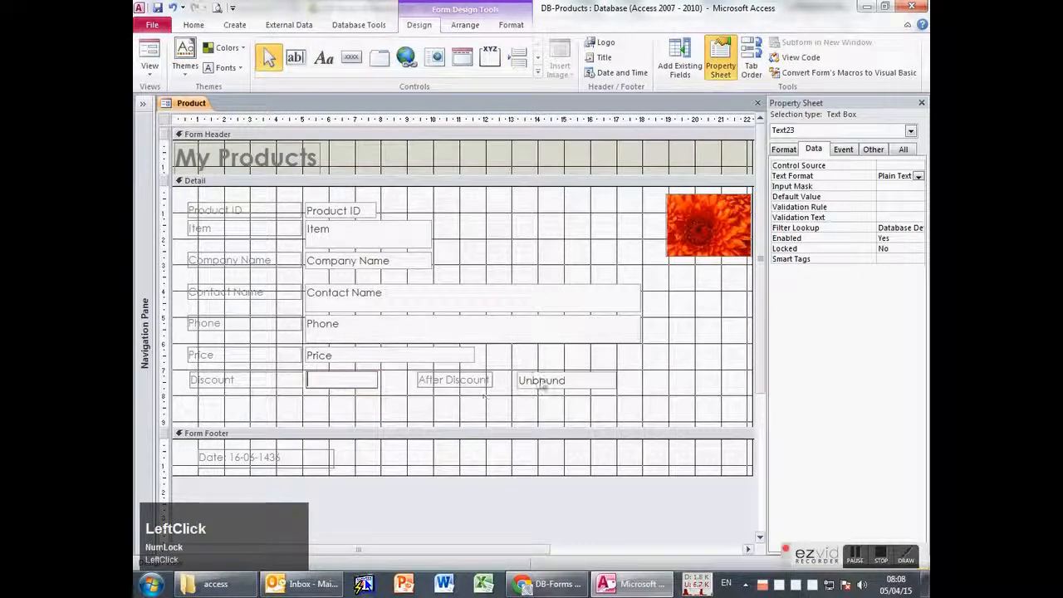
left_click(541, 384)
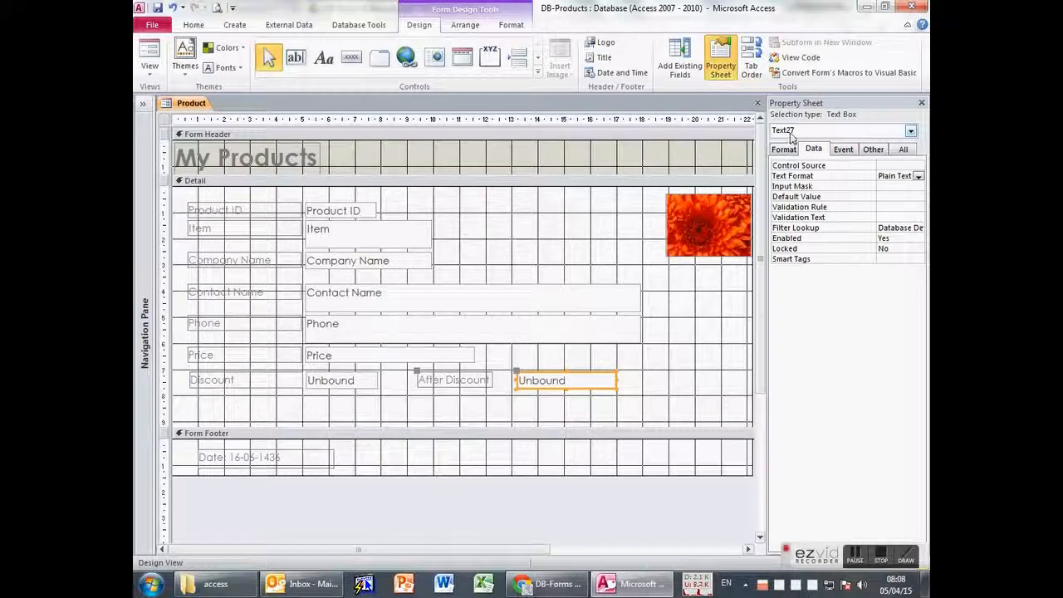
left_click(355, 385)
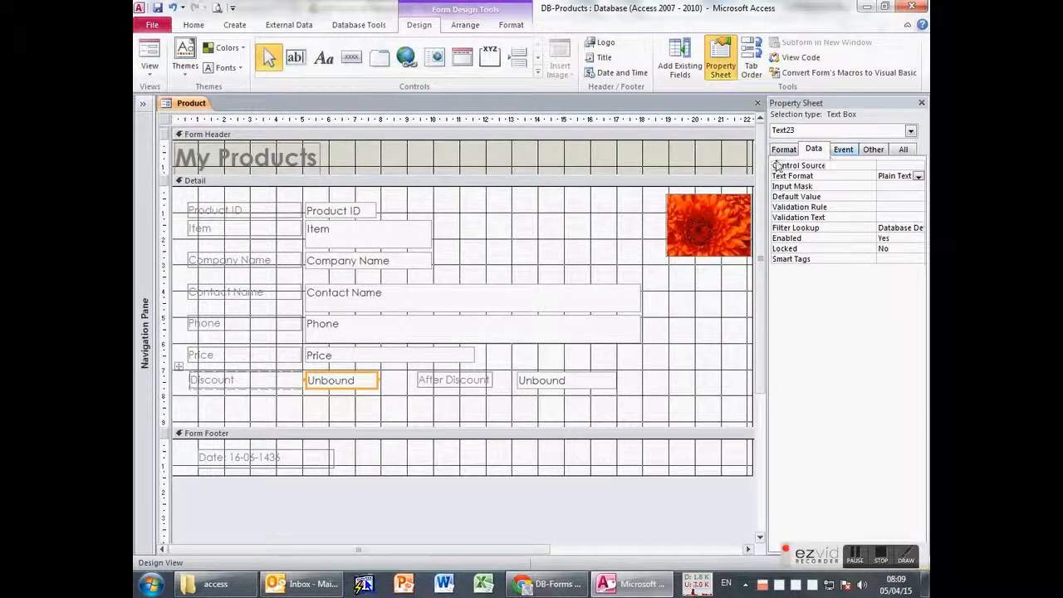
left_click(896, 152)
left_click(794, 167)
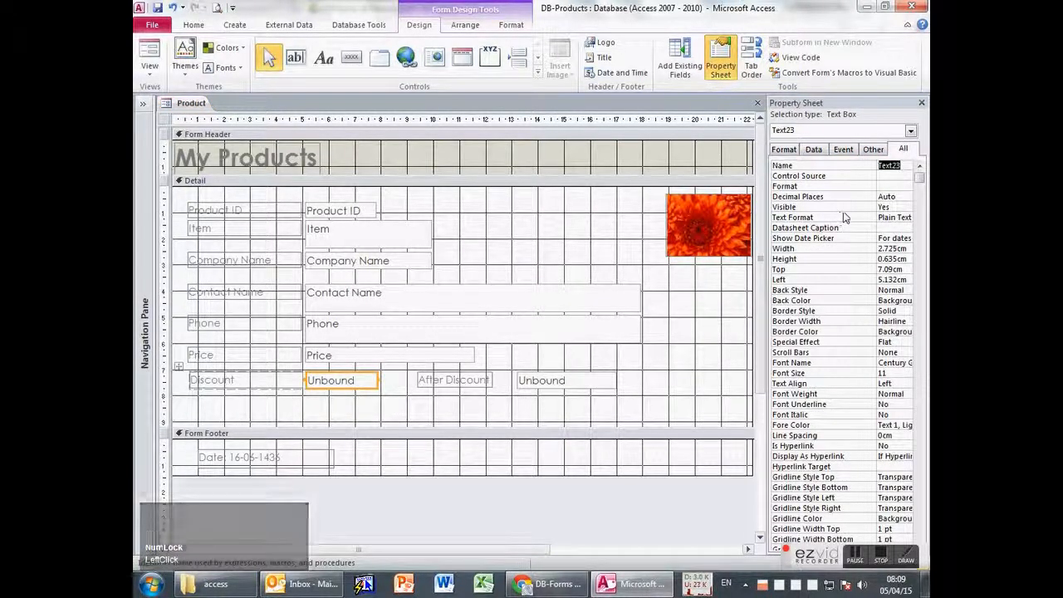
type("Discount")
key("Return")
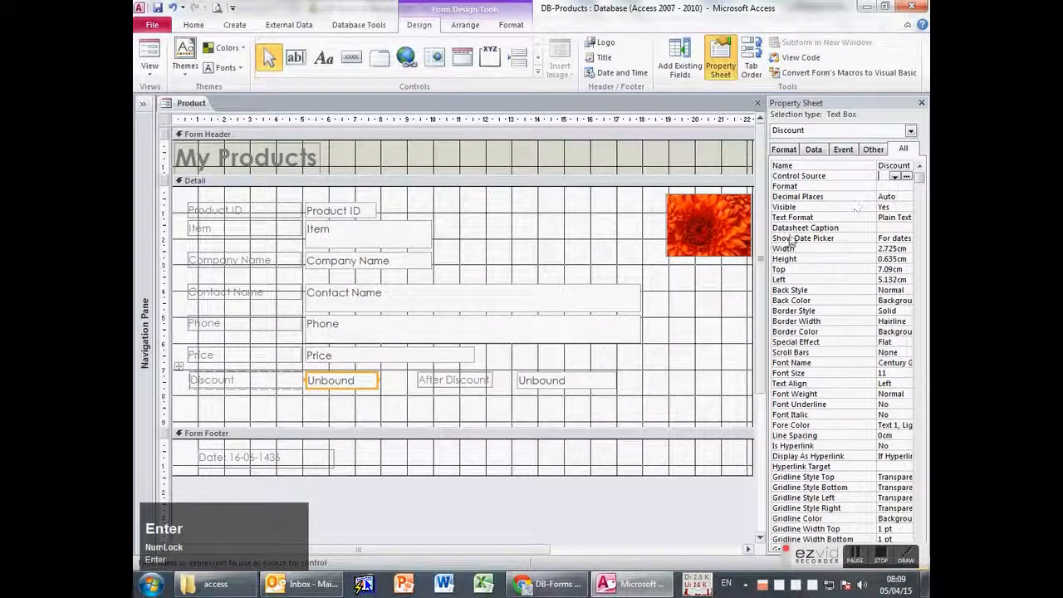
left_click_drag(764, 218, 710, 218)
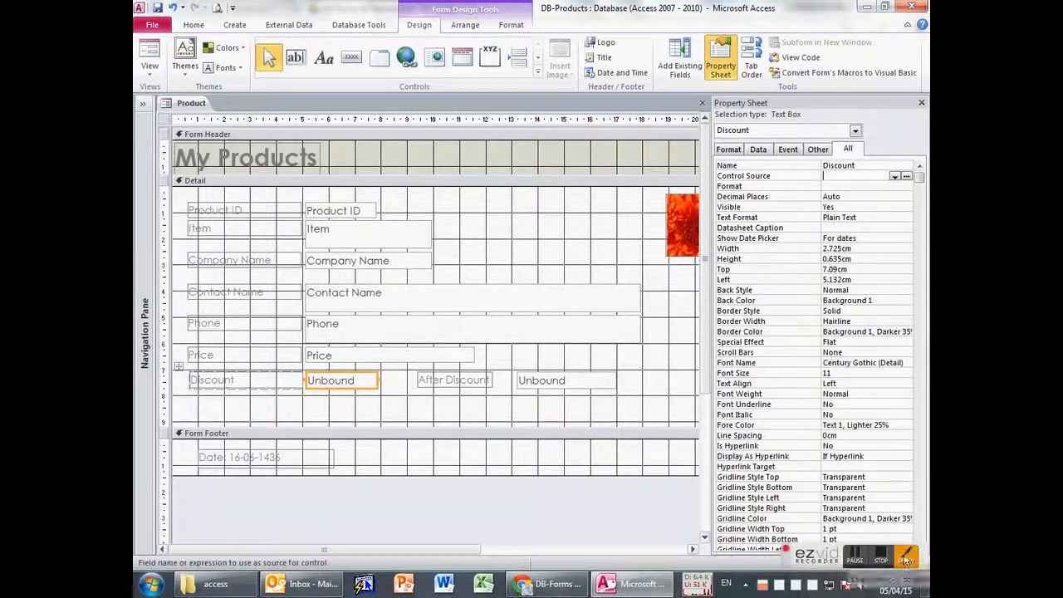
left_click(161, 329)
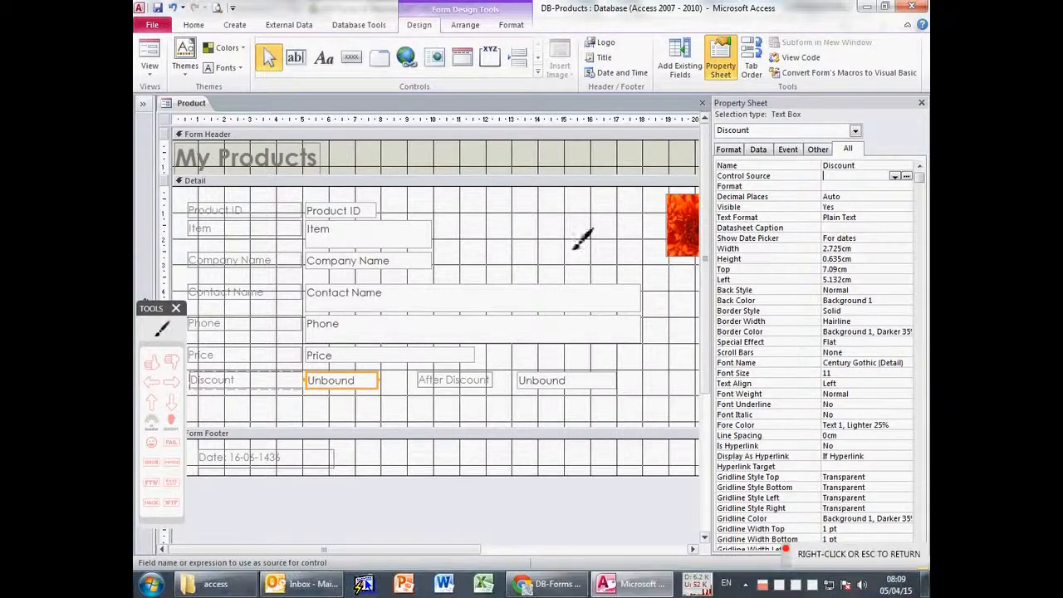
mouse_move(858, 125)
left_mouse_down()
mouse_move(841, 141)
mouse_move(864, 151)
mouse_move(856, 127)
left_mouse_up()
mouse_move(713, 168)
left_mouse_down()
mouse_move(745, 166)
mouse_move(719, 160)
mouse_move(715, 168)
left_mouse_up()
right_click(714, 173)
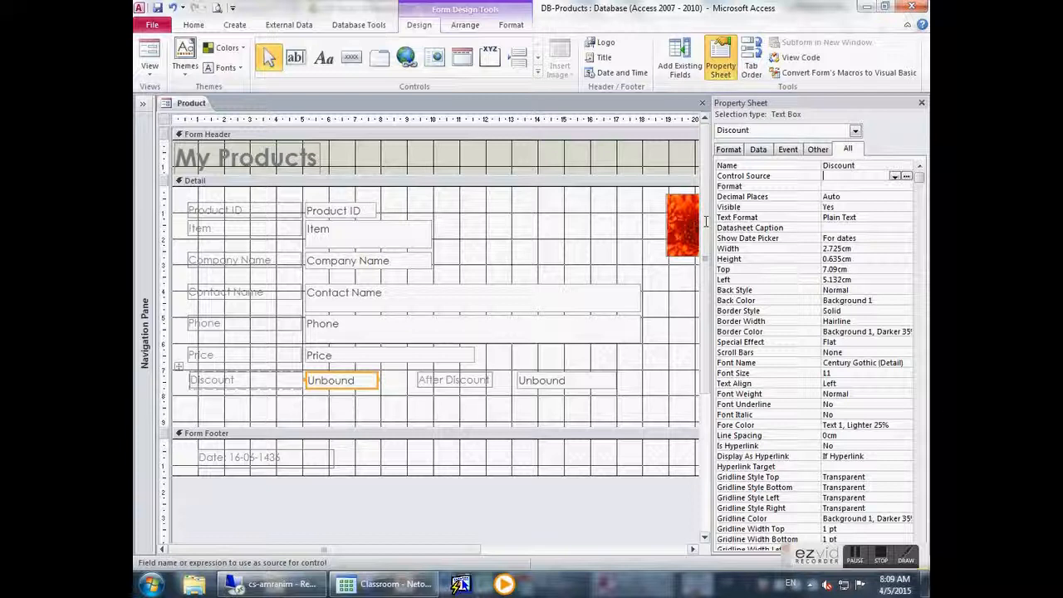
left_click(841, 149)
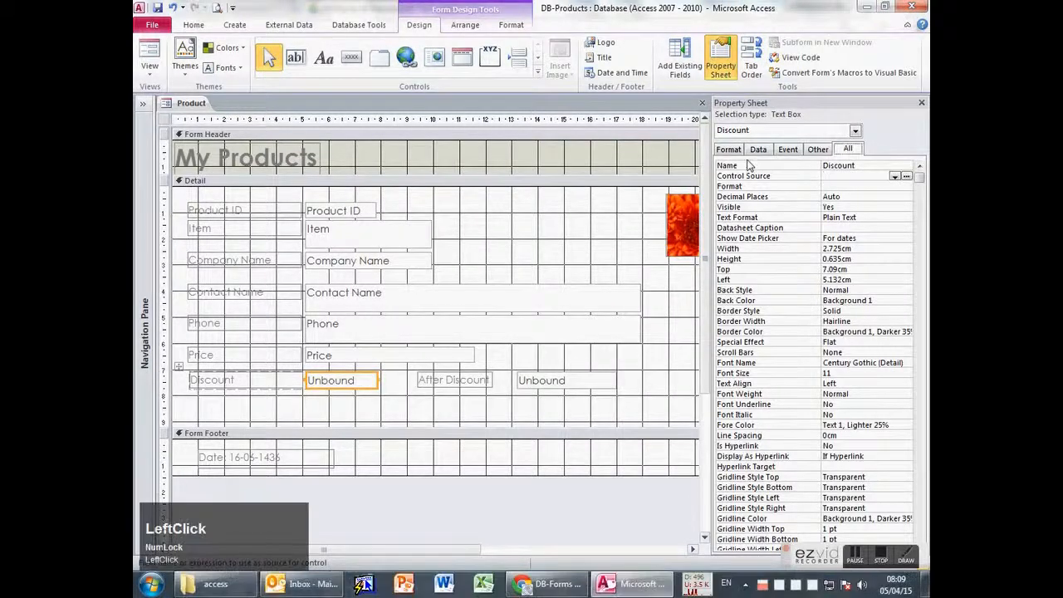
- Enter the expression =Discount*Price/100 in the unbound text box beside After Discount and widen the box to about 5.4 cm
left_click(857, 166)
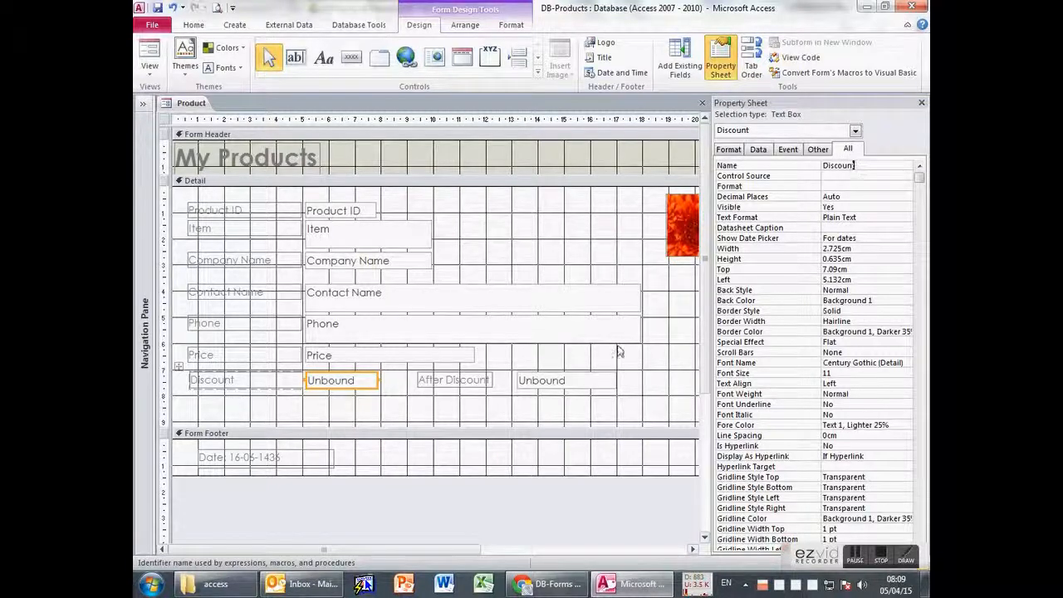
left_click(550, 382)
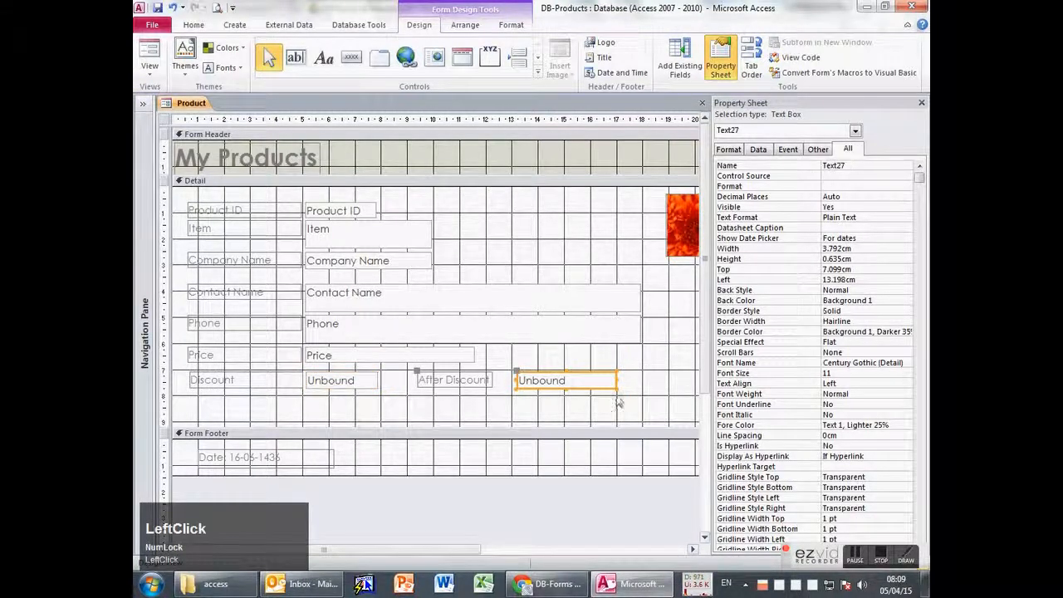
left_click(538, 379)
type("=Discount*")
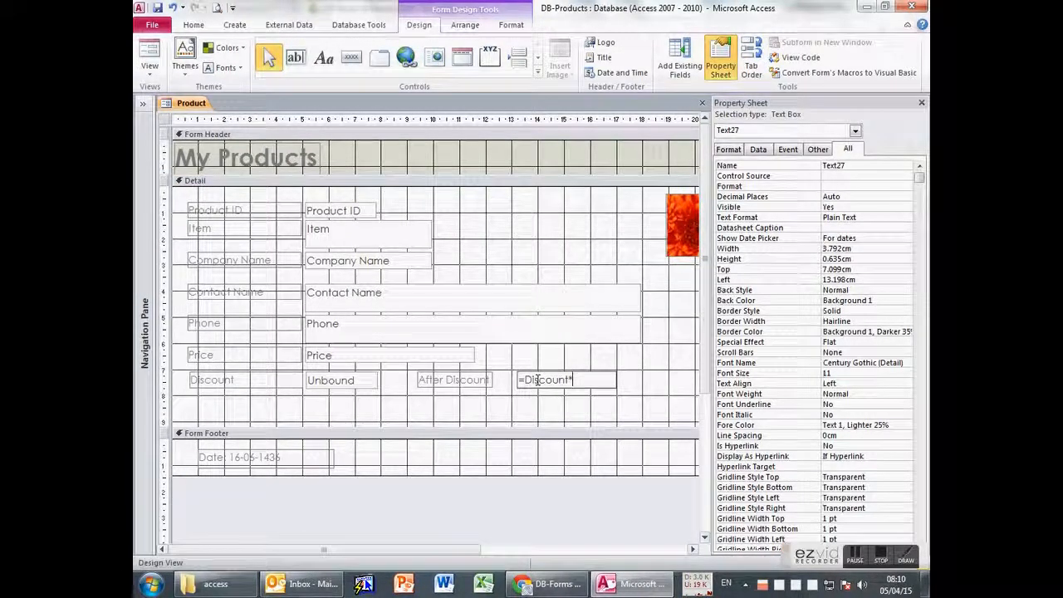
type("P")
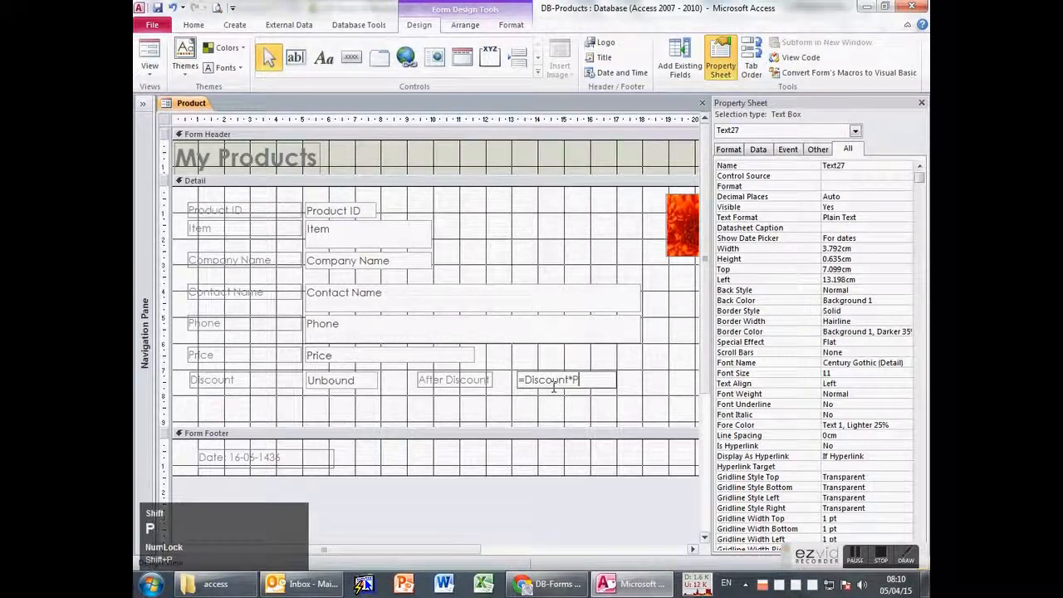
type("rice")
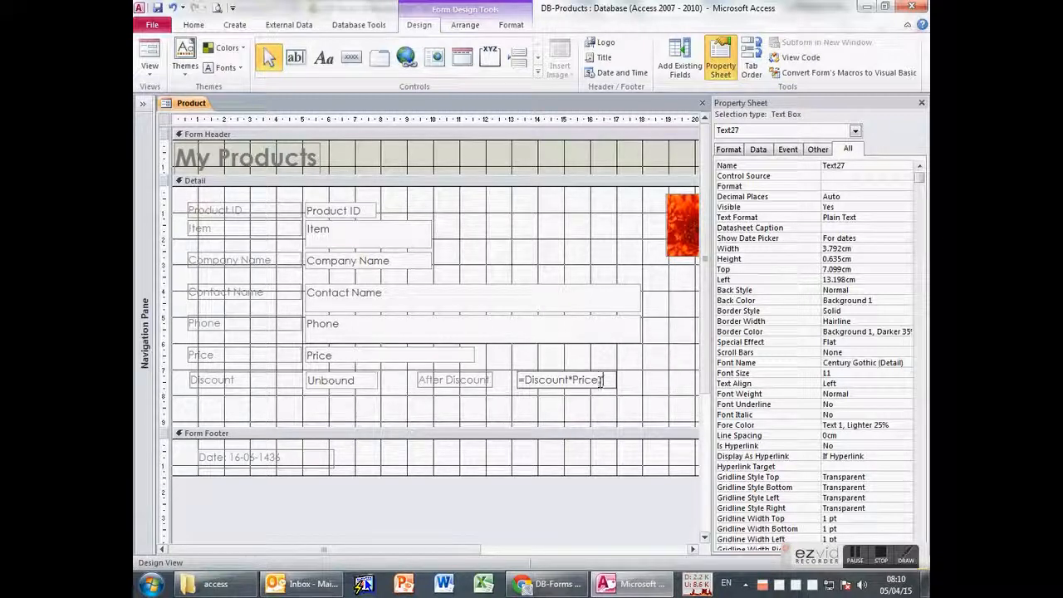
type("/100")
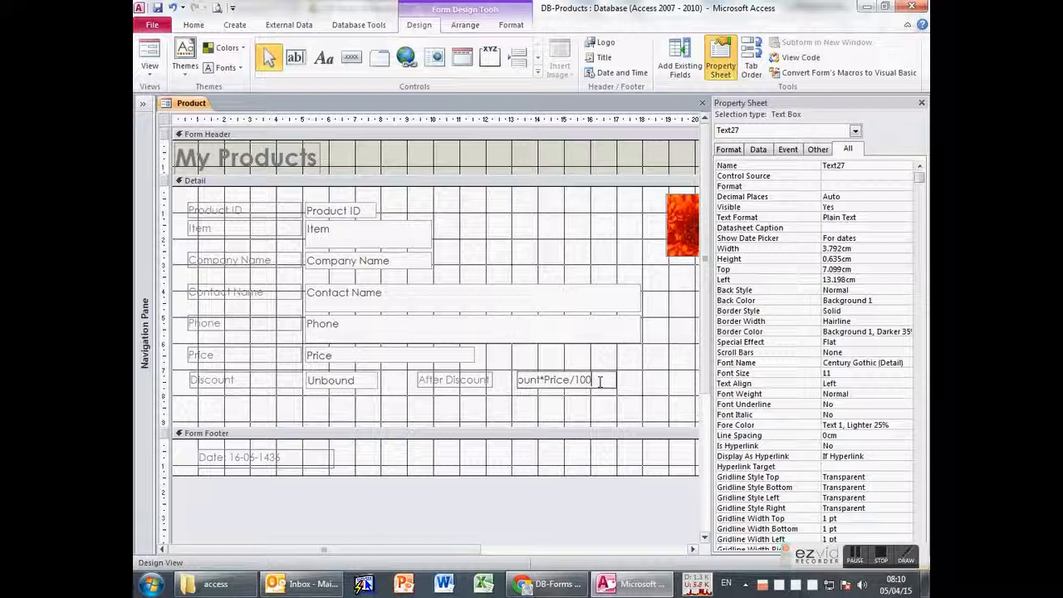
key("Return")
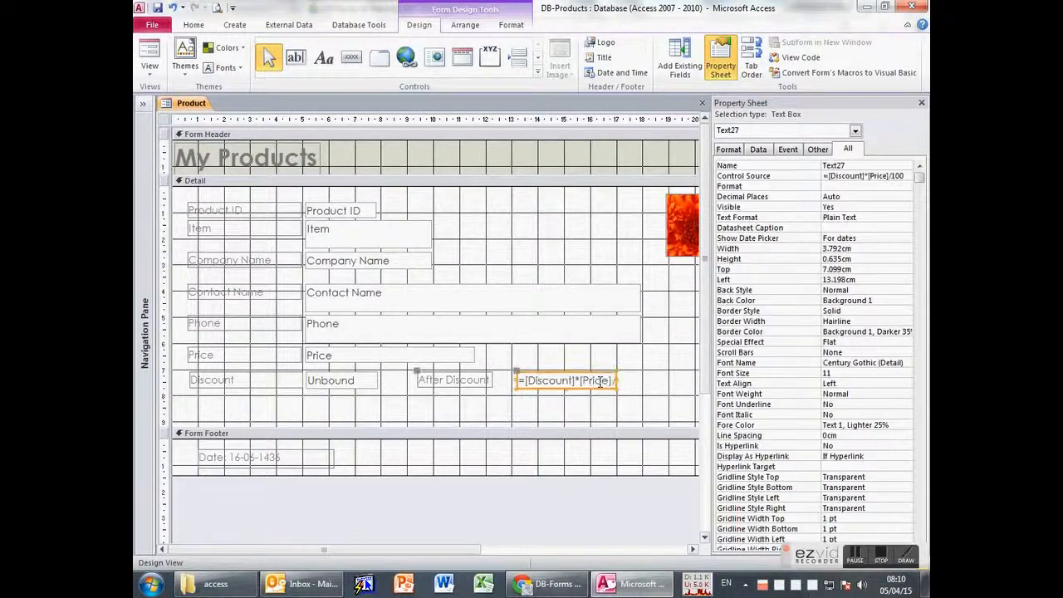
left_click_drag(619, 380, 660, 381)
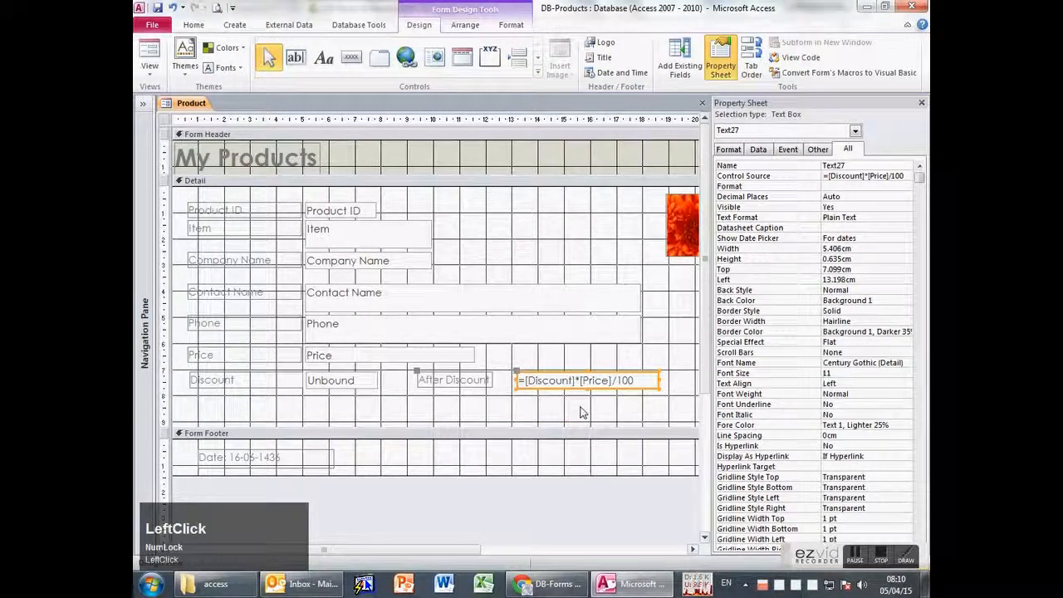
- Test the form in Form View with Discount values of 10 and 15, comparing the After Discount result with the Price
left_click(150, 52)
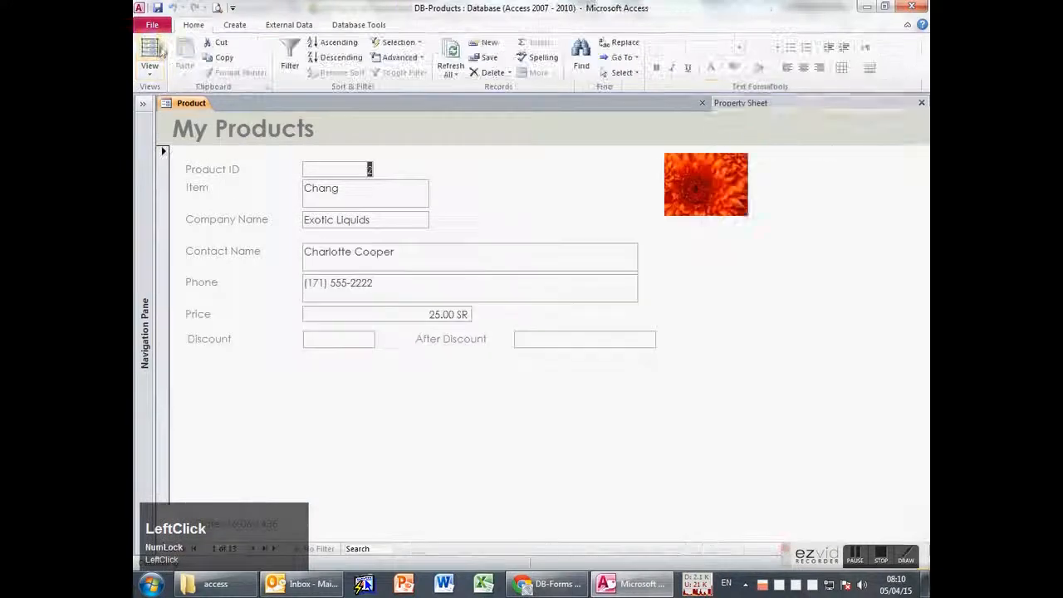
left_click(341, 340)
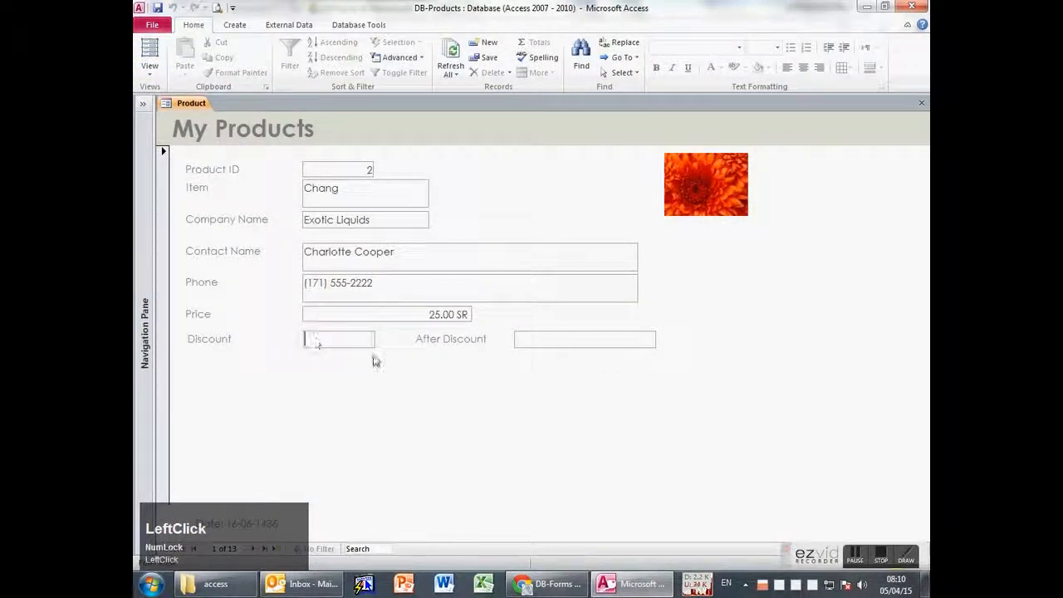
type("10")
left_click(392, 312)
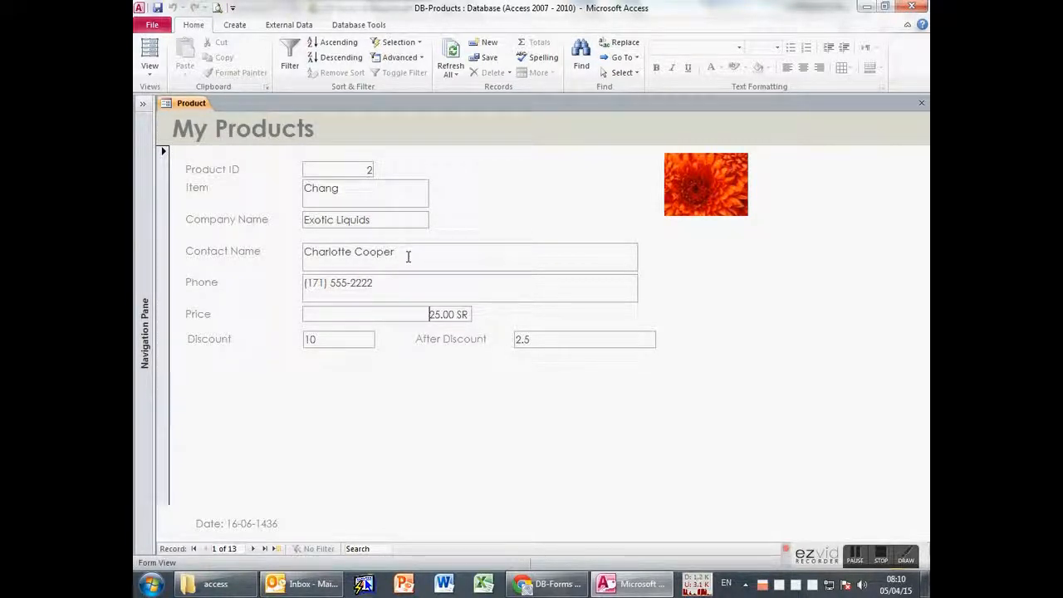
double_click(313, 339)
type("15")
left_click(393, 314)
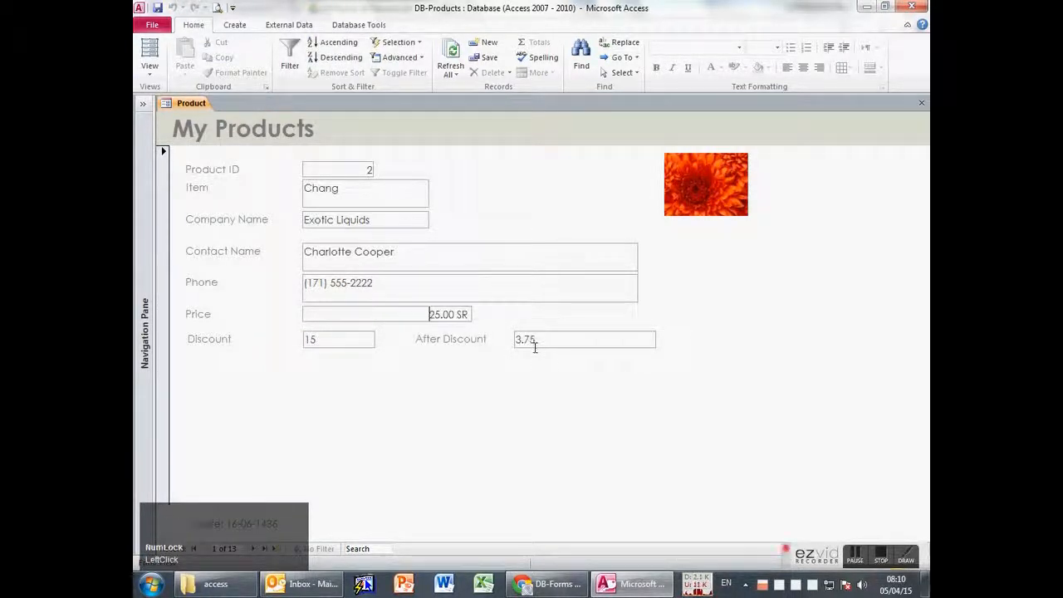
left_click_drag(536, 341, 511, 341)
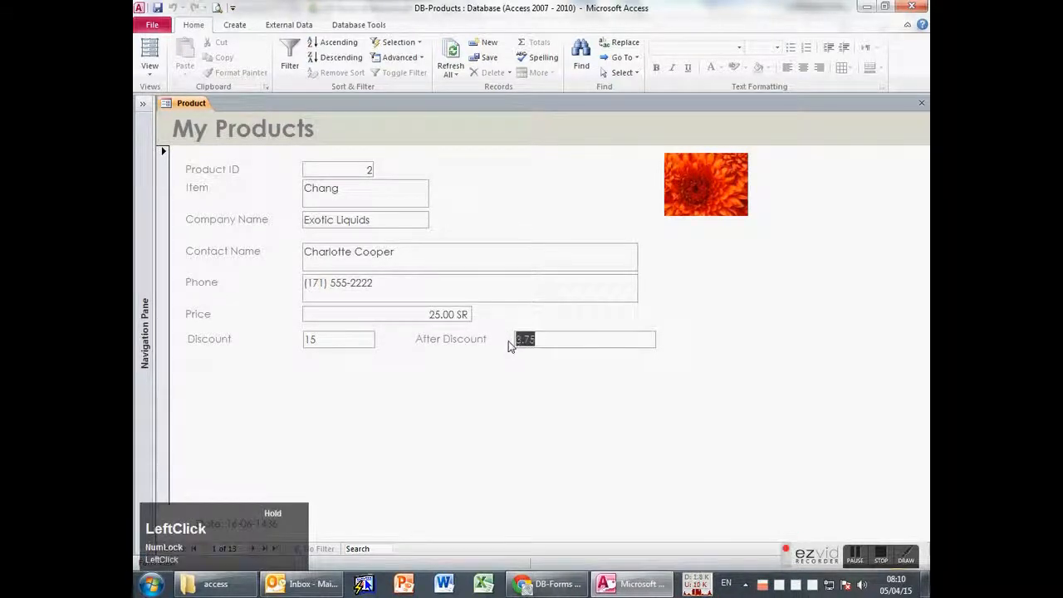
left_click_drag(429, 316, 471, 316)
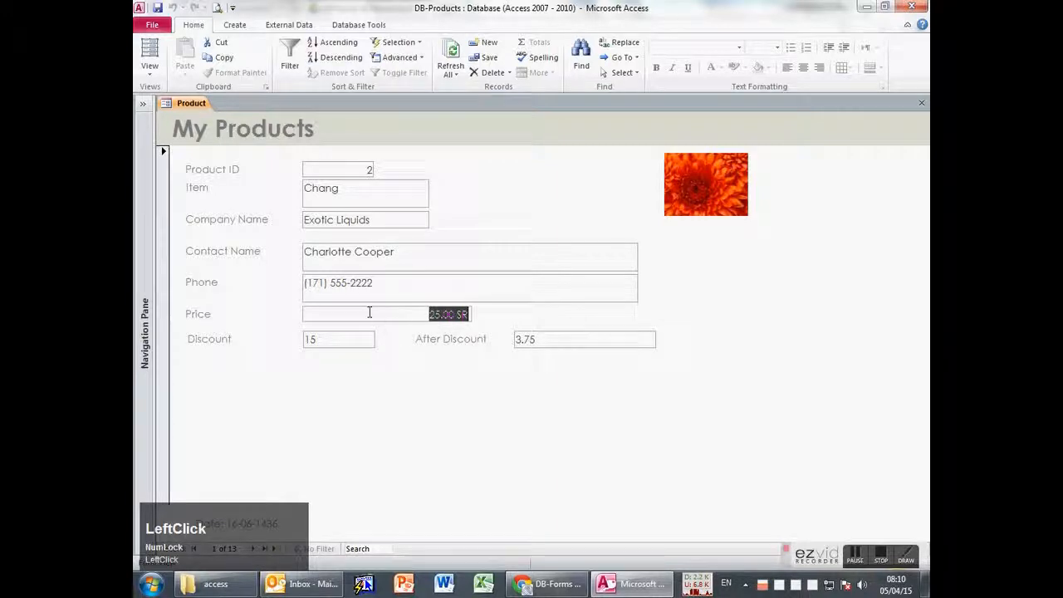
- In Design View, change the After Discount text box's expression to =price-([Discount]*[Price]/100)
left_click(150, 74)
left_click(170, 157)
left_click(630, 380)
left_click(525, 382)
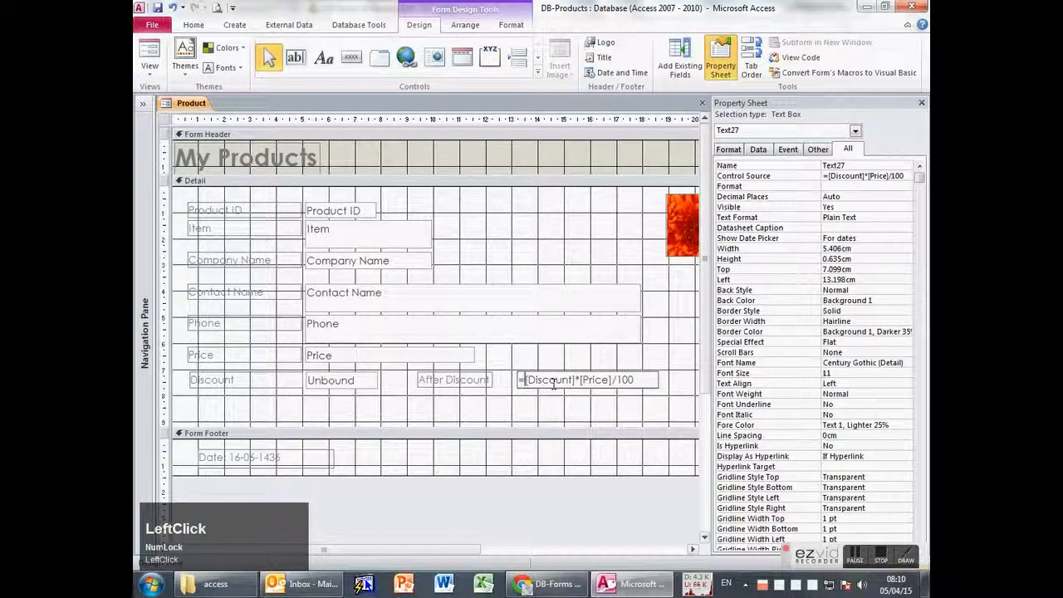
type("price ")
type("-")
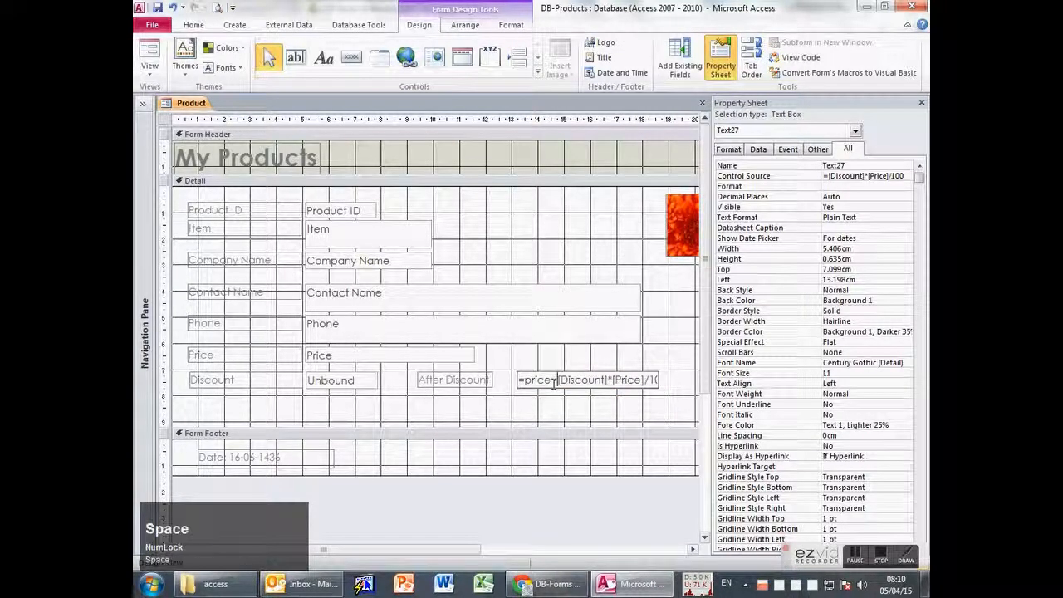
type("(")
key("End")
type(")")
key("Return")
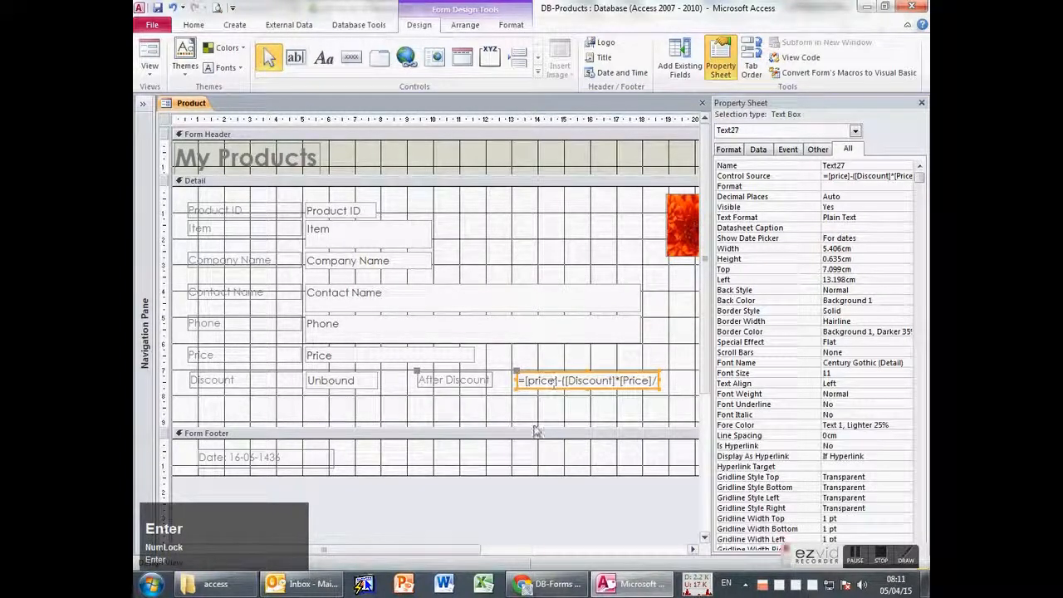
- Test the corrected calculation in Form View with a Discount of 10 and check the After Discount field
left_click(149, 56)
left_click(349, 341)
type("10")
key("Tab")
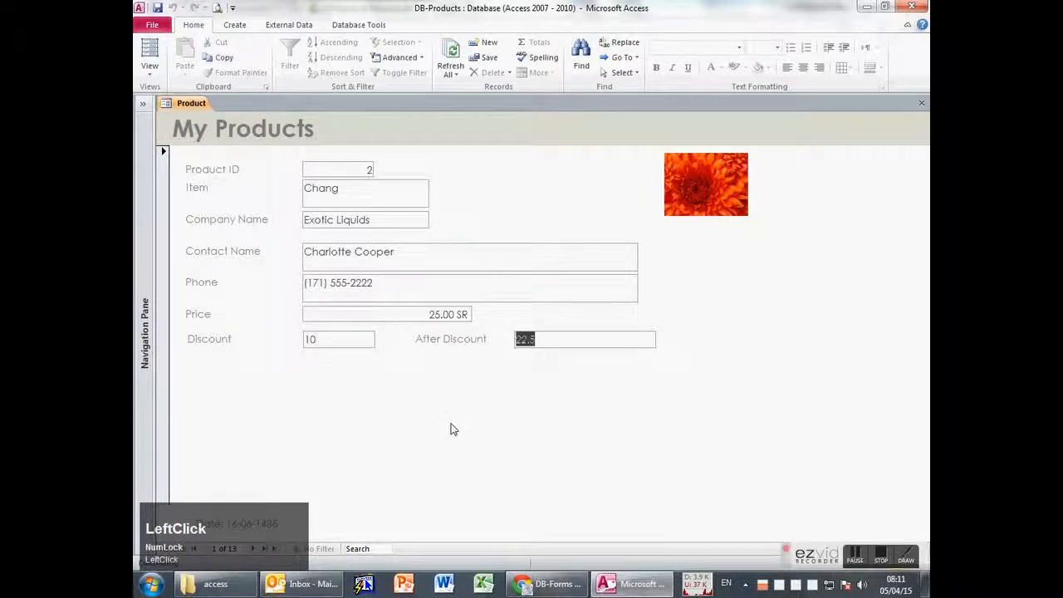
left_click(530, 341)
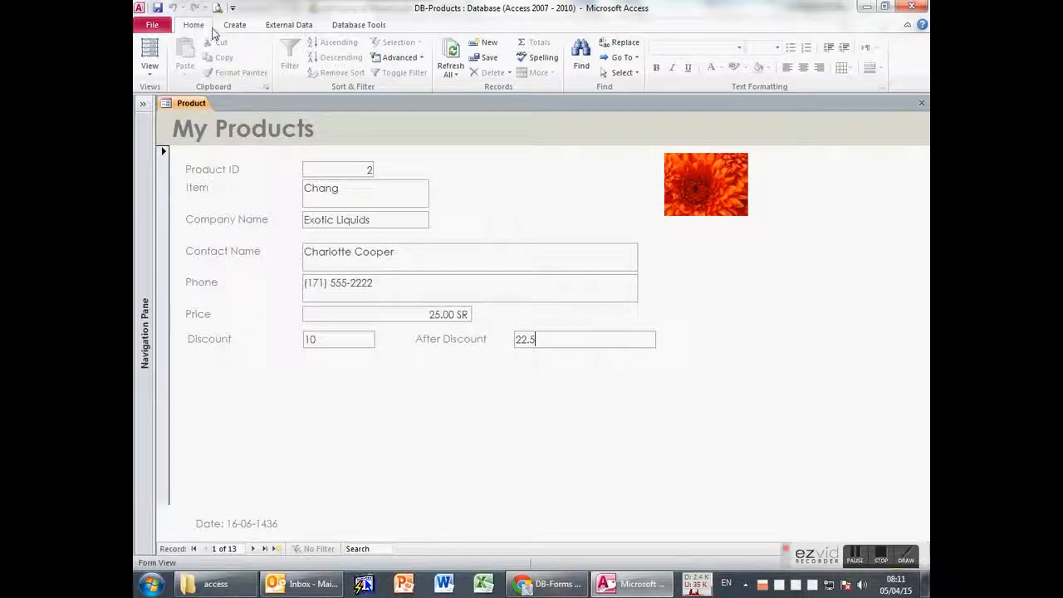
- Check the exercise PDF in the browser and extend the form's Detail section to a height of about 9.7 cm in Design View
left_click(548, 584)
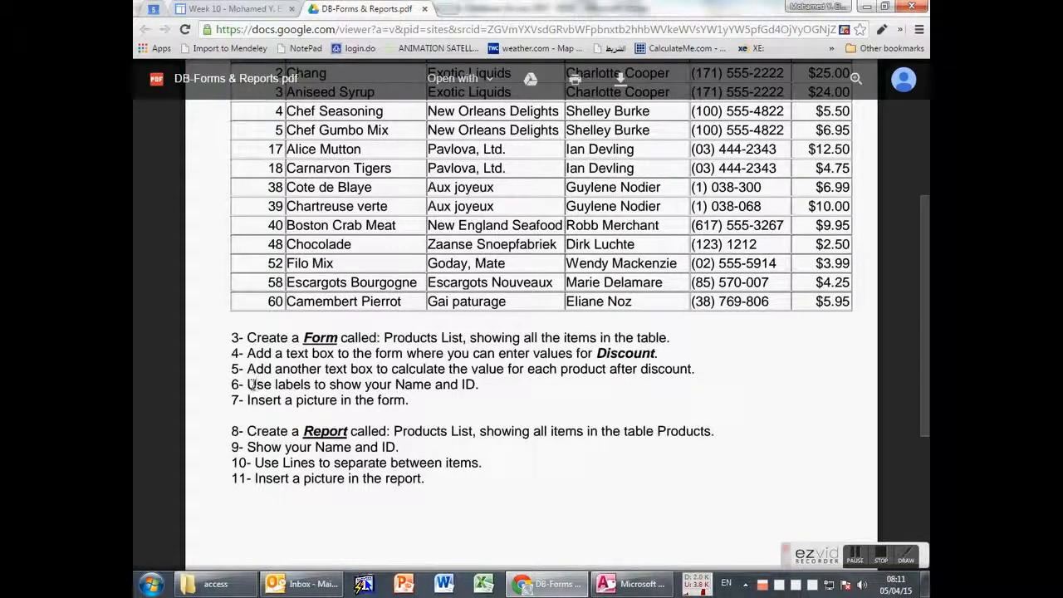
key("alt+Tab")
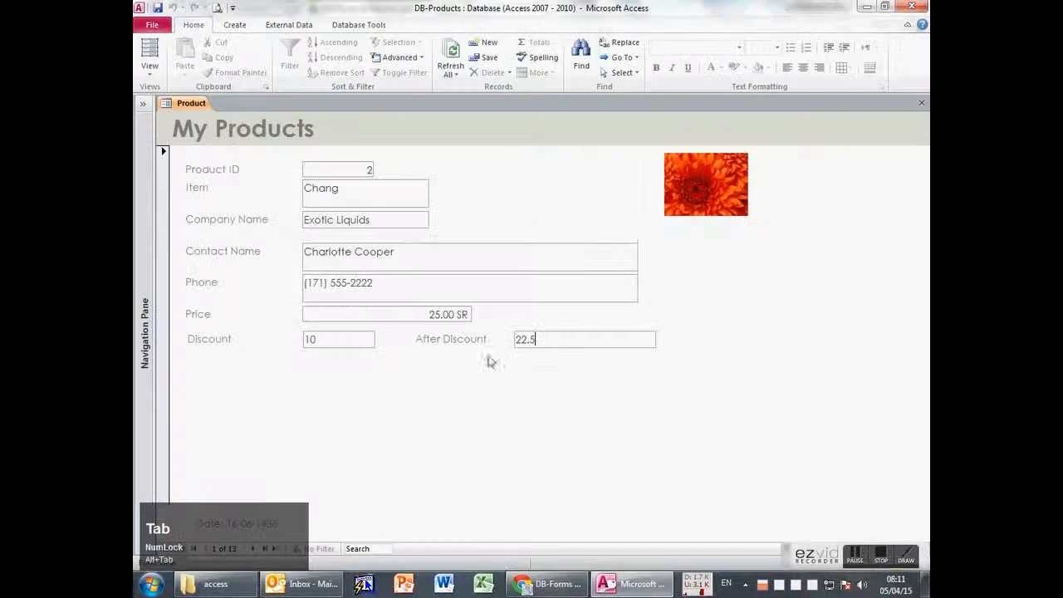
left_click(263, 301)
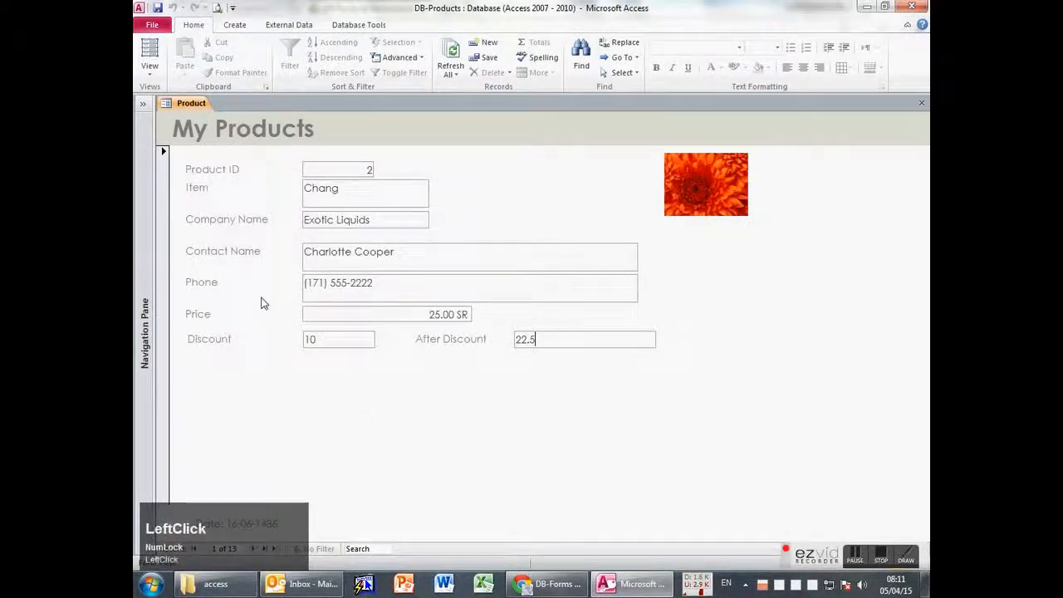
left_click(150, 71)
left_click(185, 164)
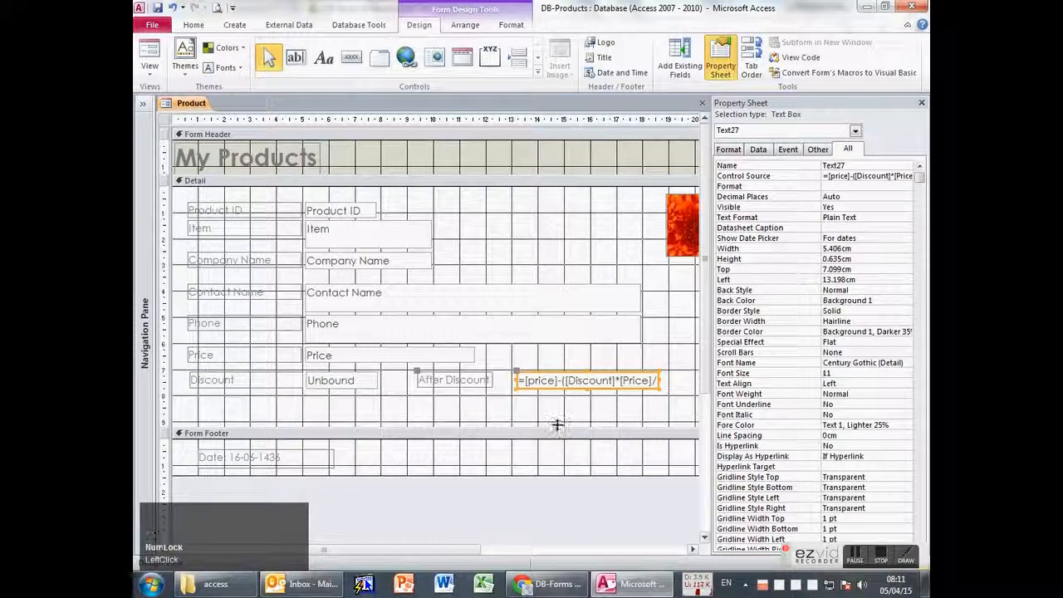
left_click_drag(558, 425, 558, 439)
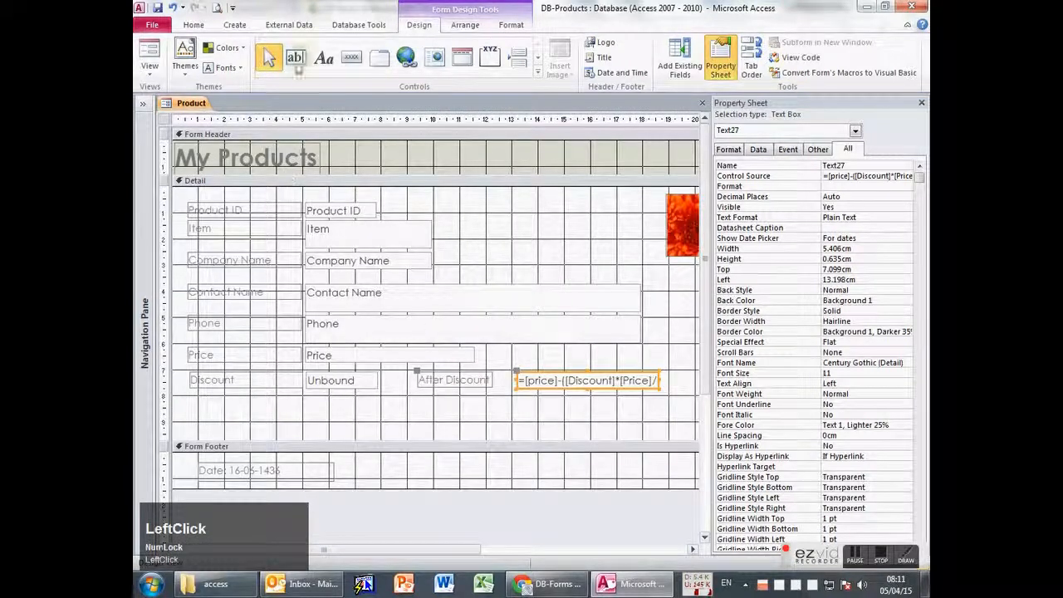
- Add a label containing a placeholder ID number below the Discount label and draw a second, empty label beside it
left_click(324, 58)
left_click_drag(198, 415, 287, 432)
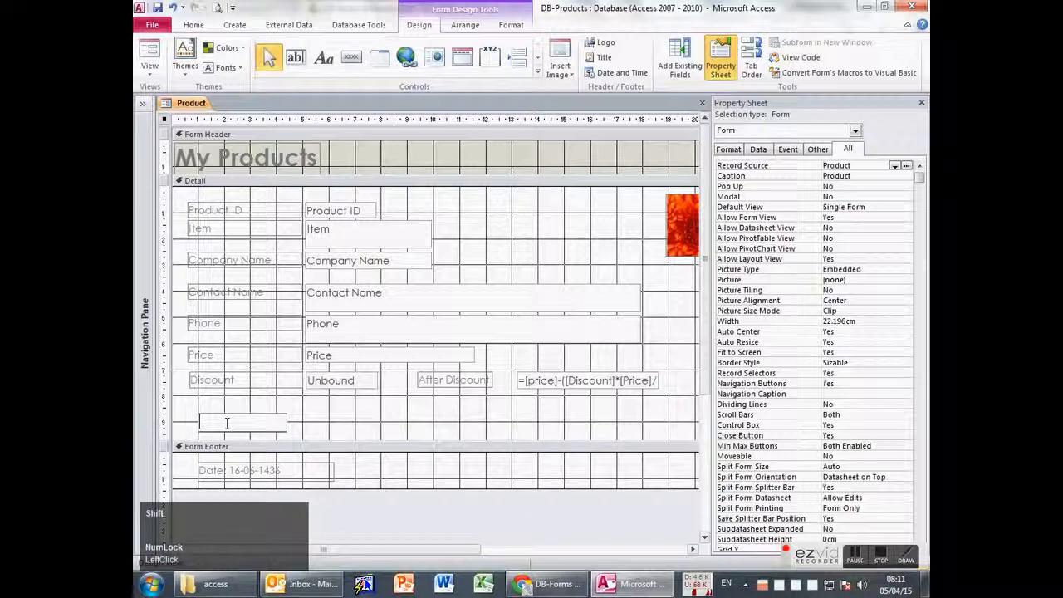
type("354354")
key("Tab")
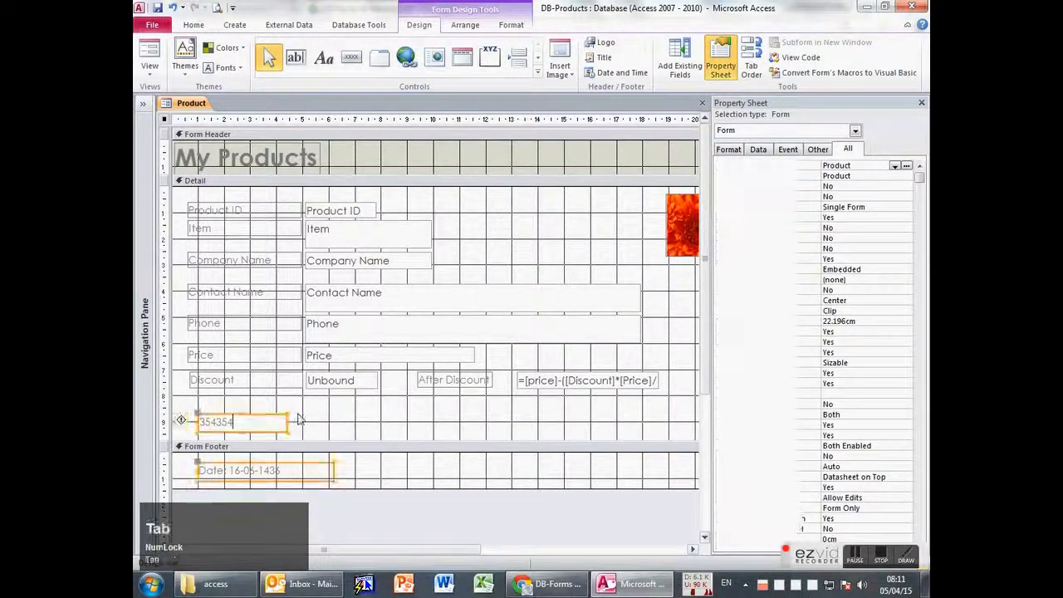
left_click(308, 430)
left_click(324, 60)
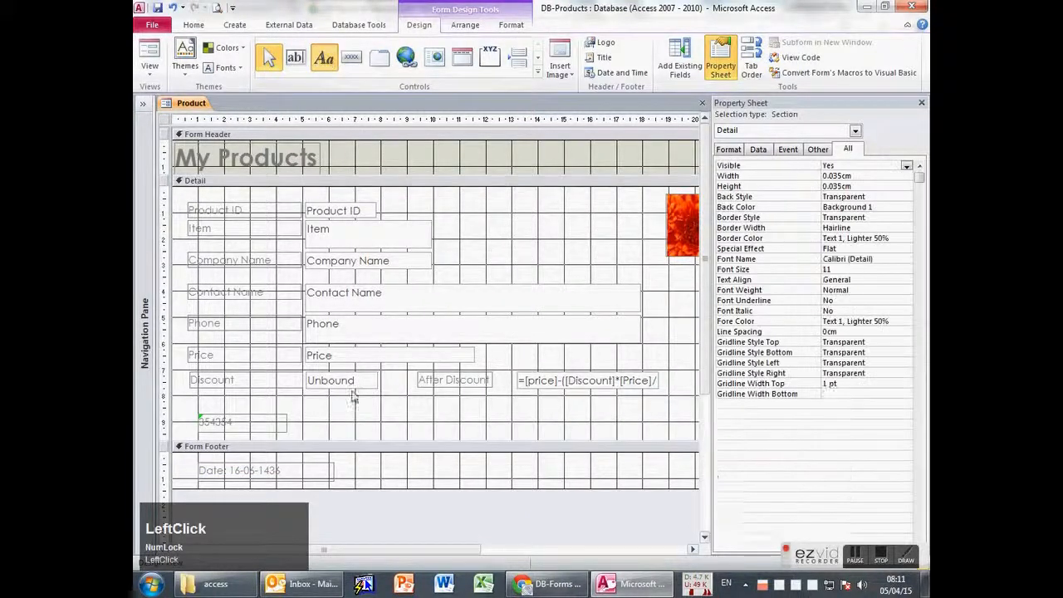
left_click_drag(303, 421, 405, 433)
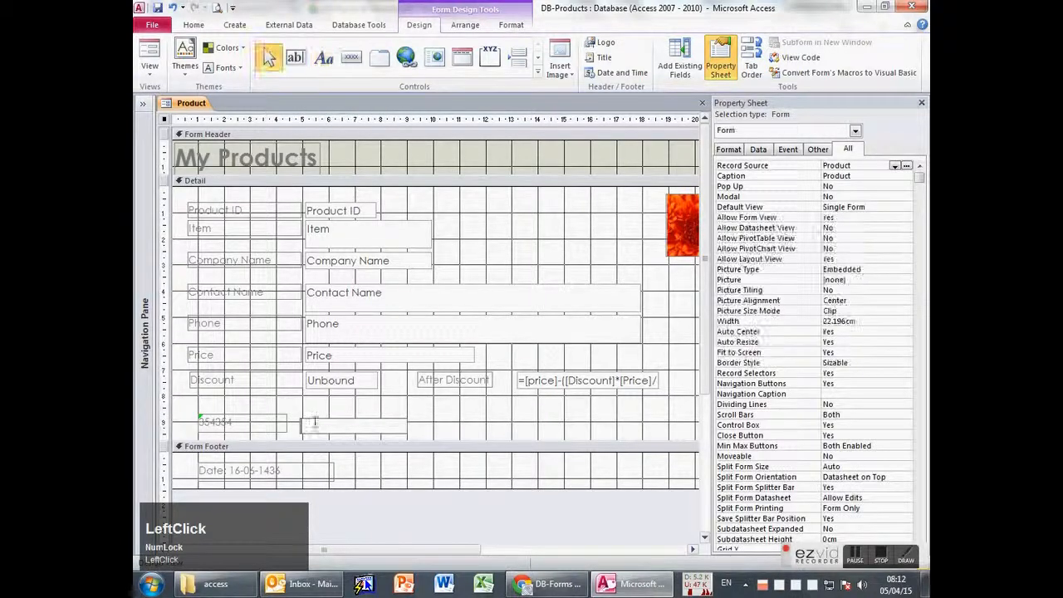
- Add a command button below the Discount text box with the Go To Last Record action and the Go To Last picture
left_click(350, 62)
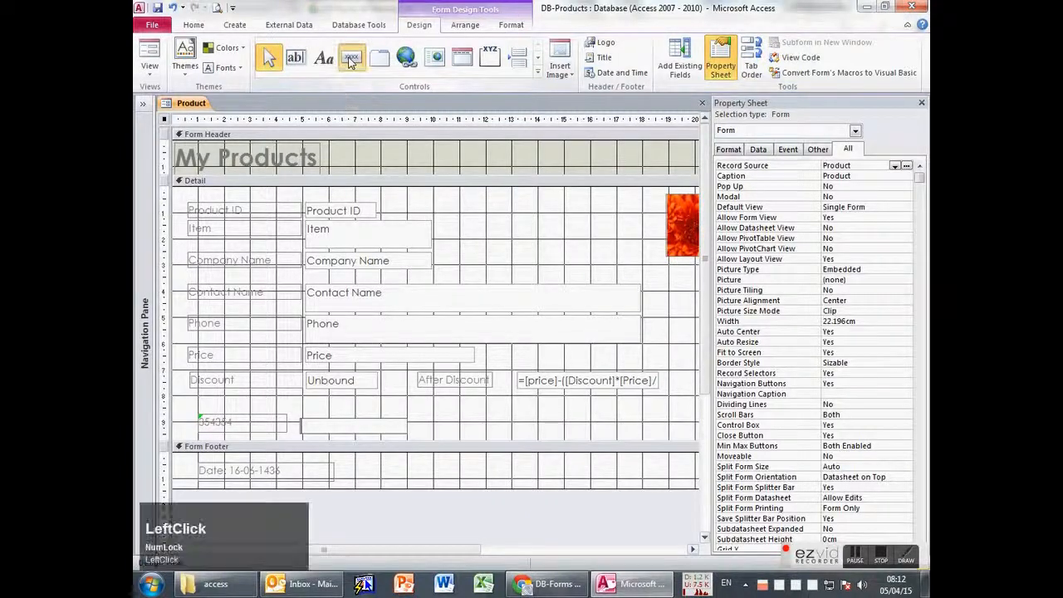
left_click_drag(352, 405, 451, 430)
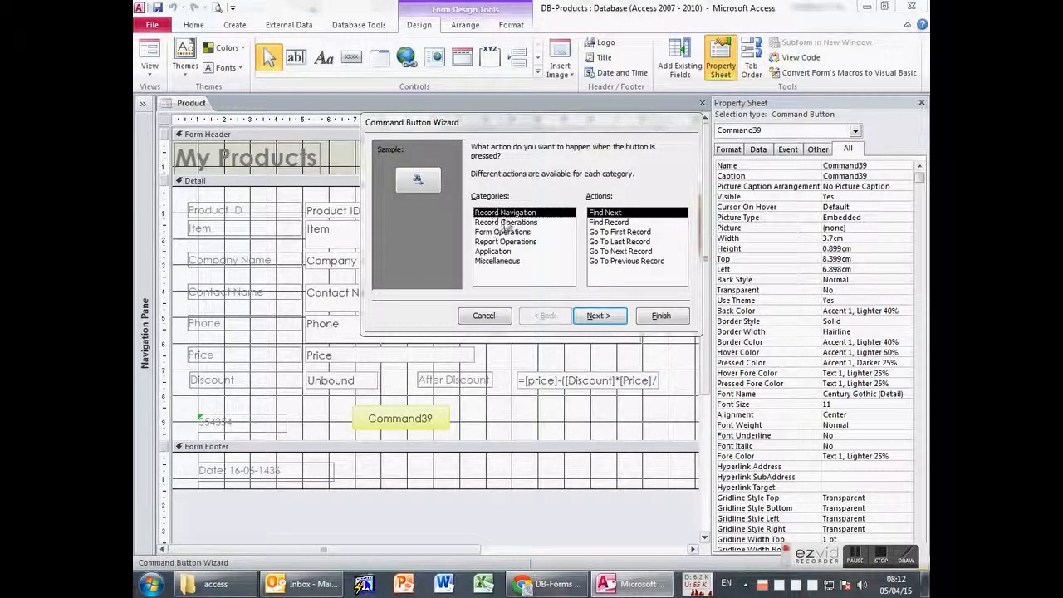
left_click(610, 242)
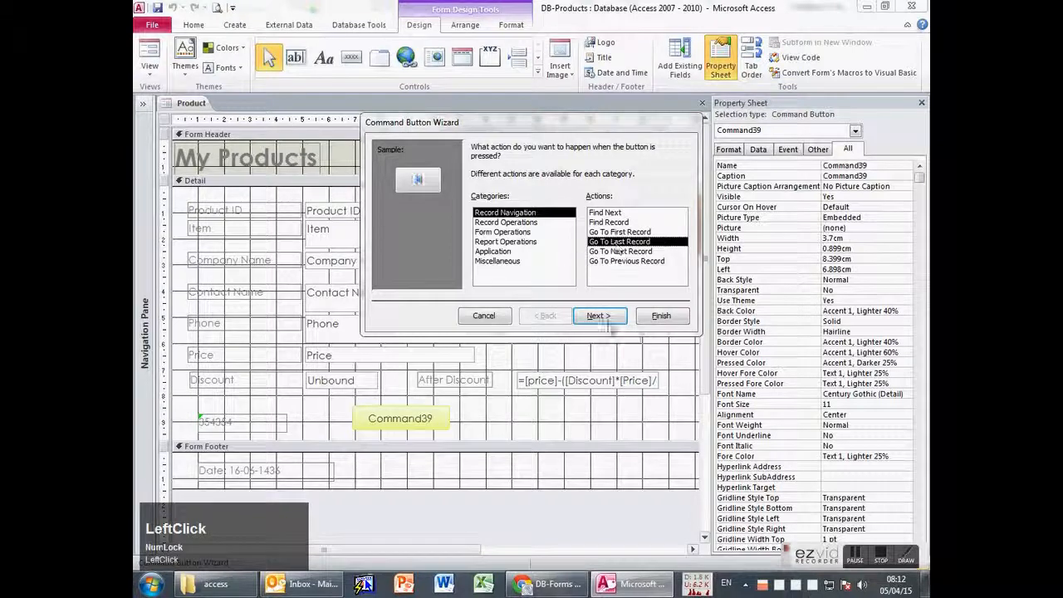
left_click(601, 319)
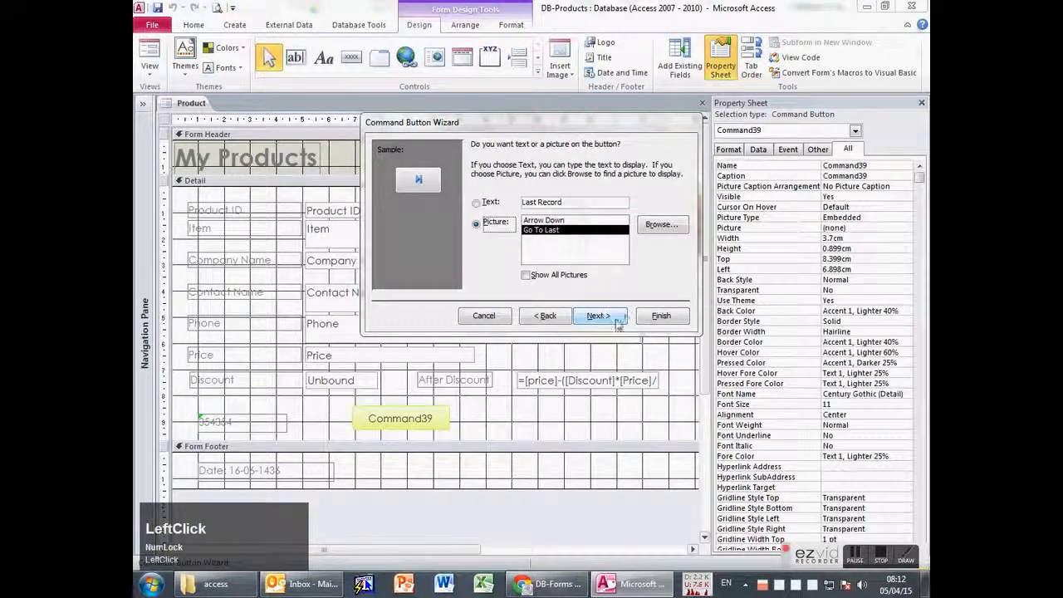
left_click(661, 316)
left_click(451, 430)
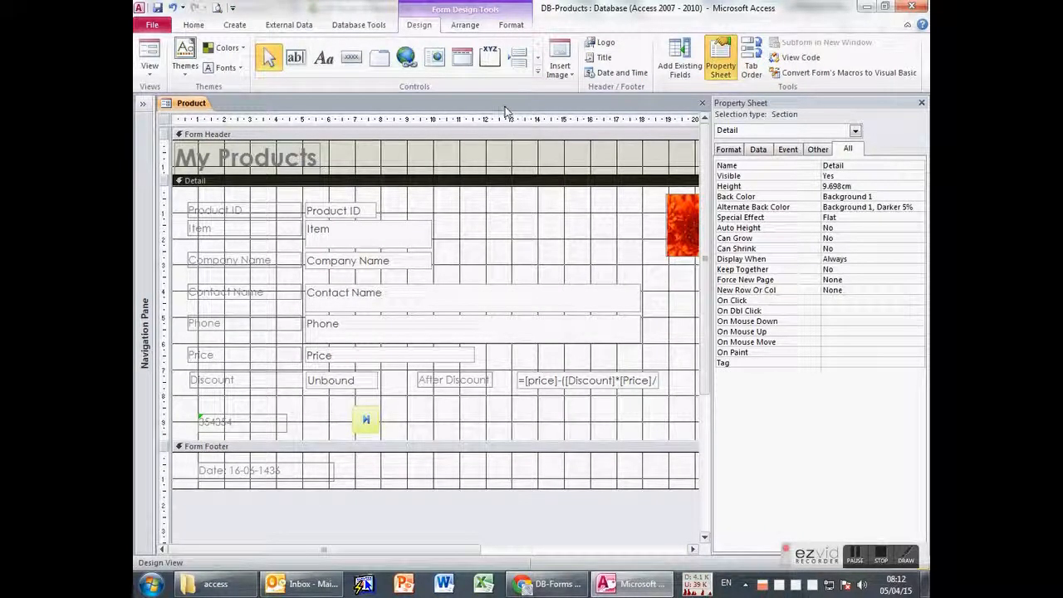
left_click(201, 328)
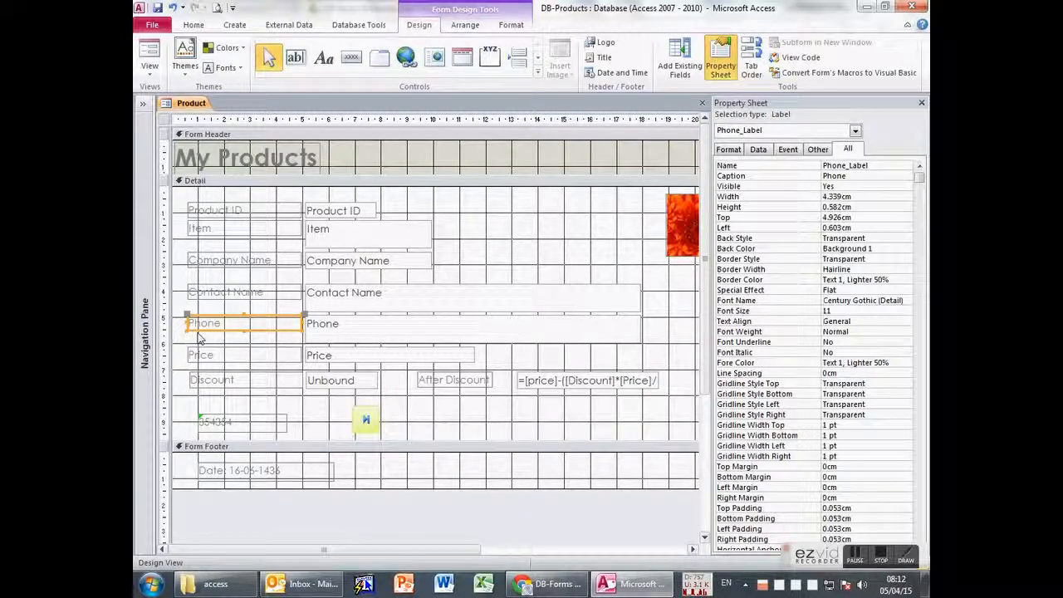
left_click(339, 213)
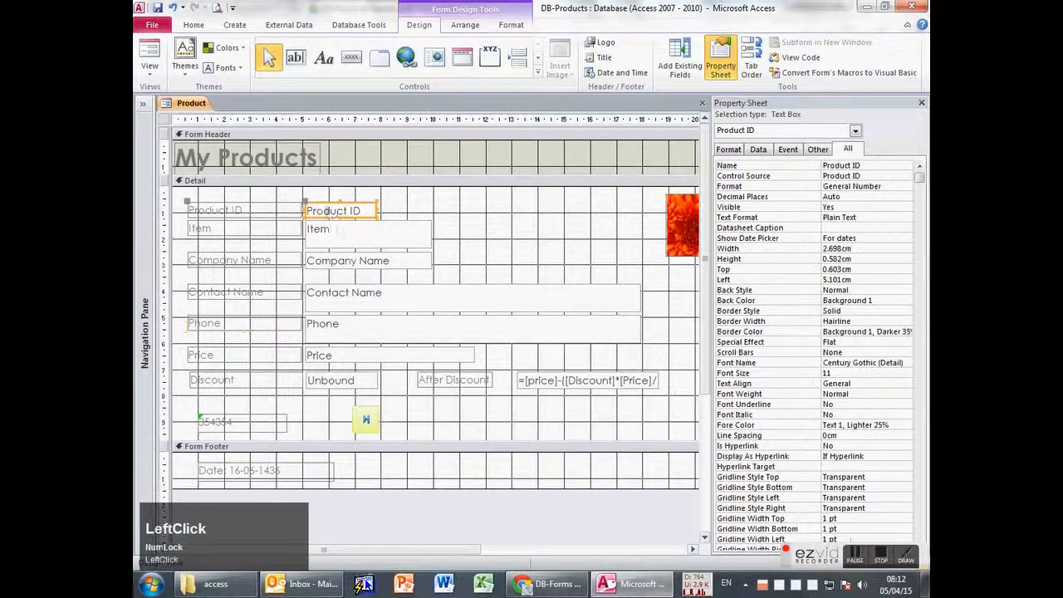
- Test the form in Form View by jumping to the last record with the navigation button and entering a Discount of 10
left_click(149, 59)
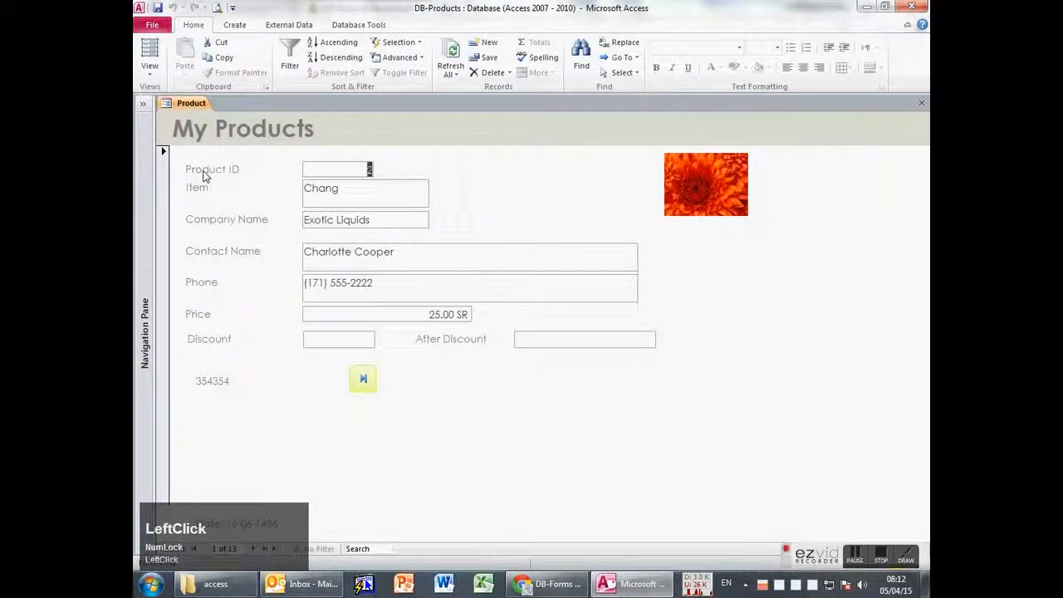
type("zxcxzc")
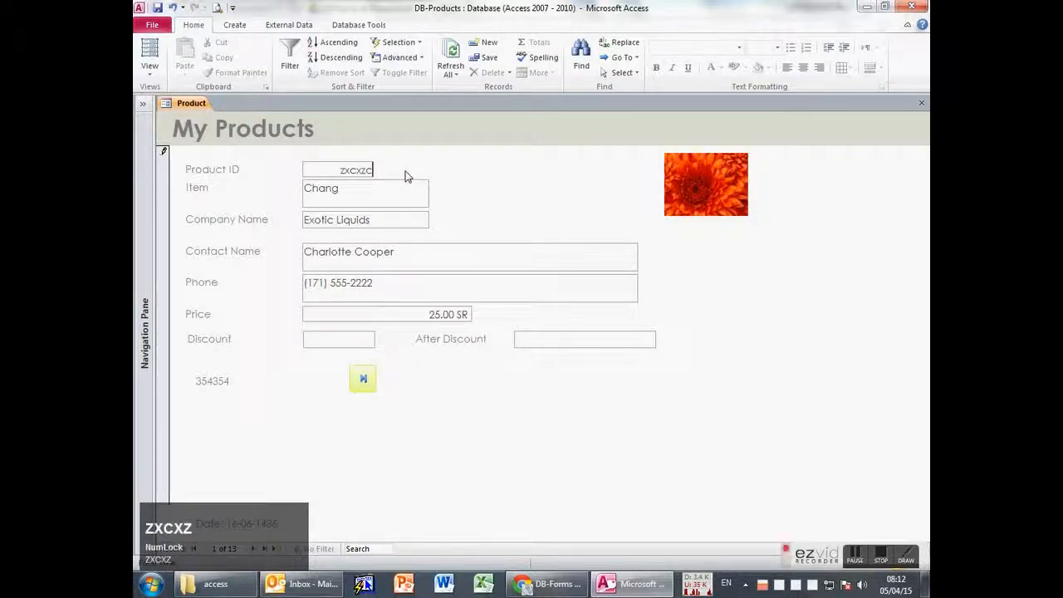
key("Escape")
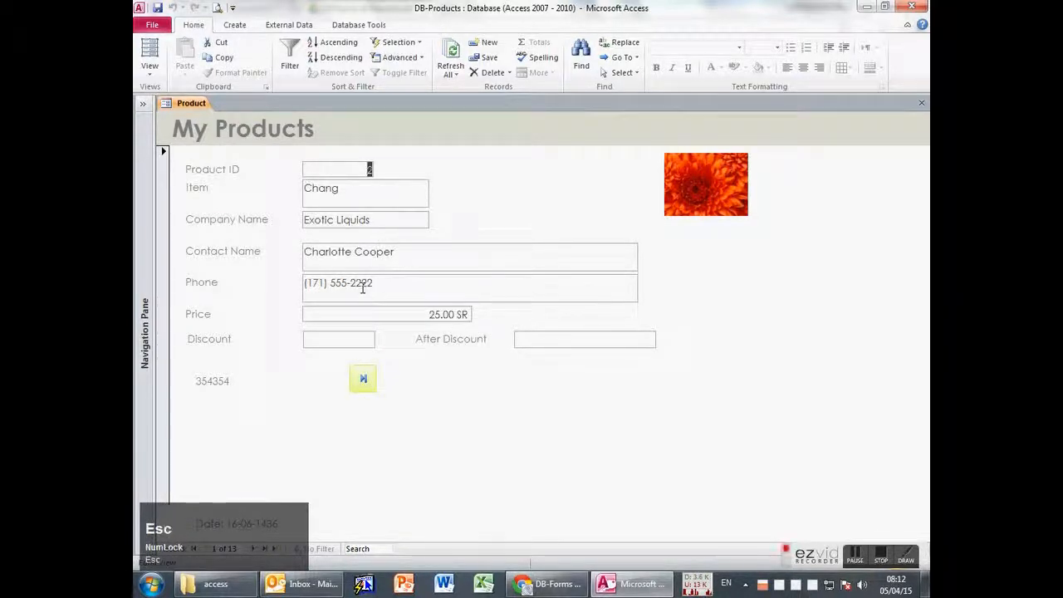
left_click(364, 383)
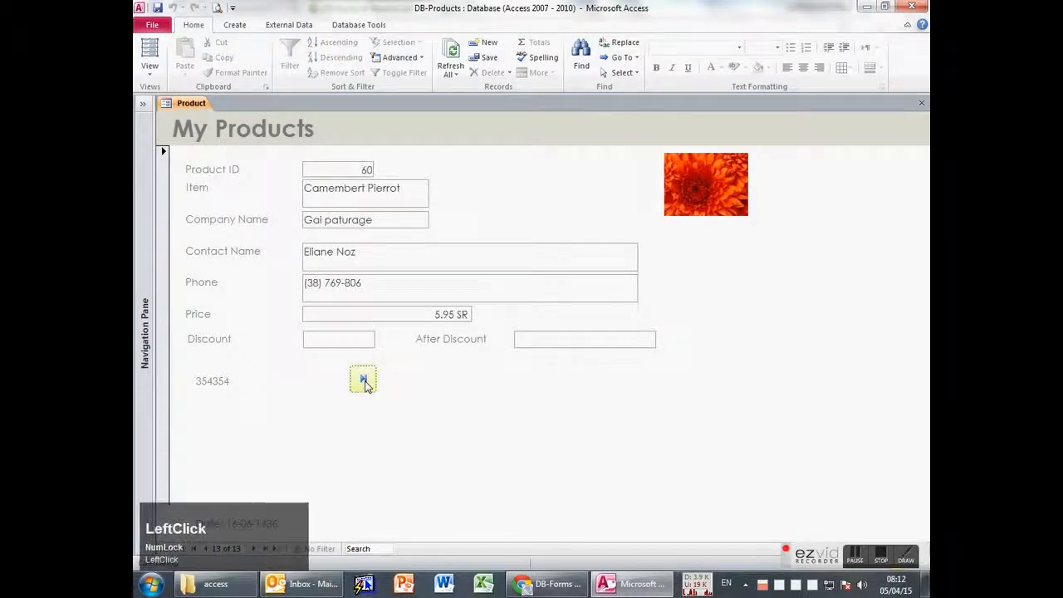
left_click(344, 341)
type("10")
key("Tab")
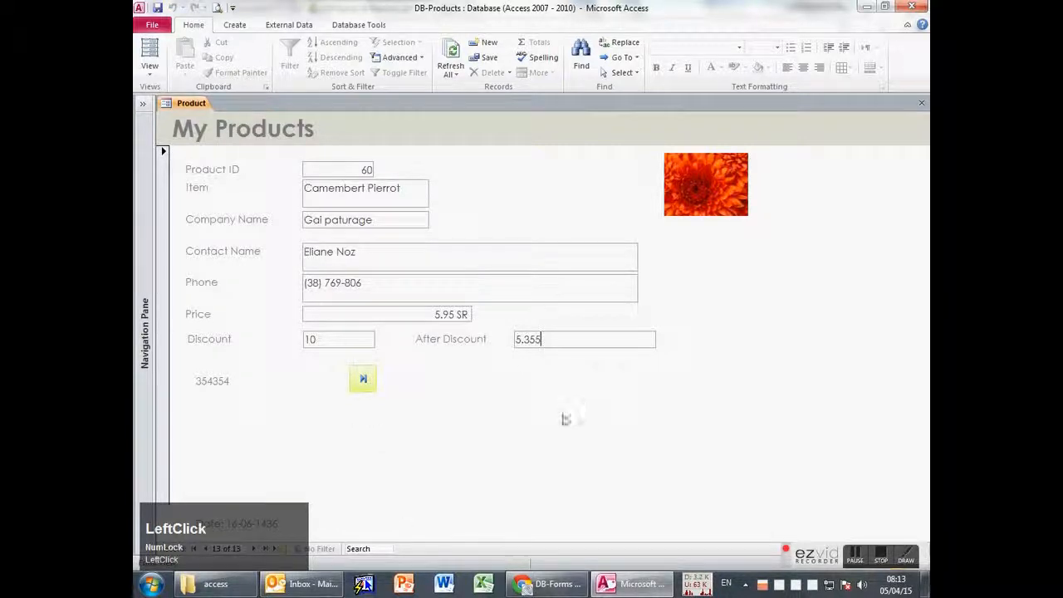
- In Design View, format the After Discount text box as Currency with 2 decimal places
left_click(150, 66)
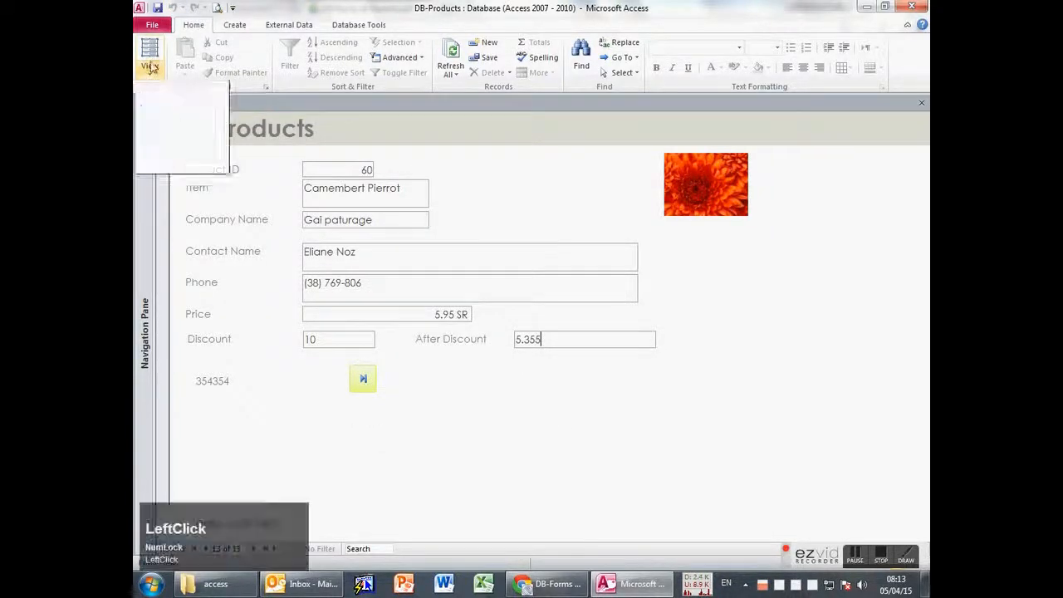
left_click(183, 157)
left_click(585, 387)
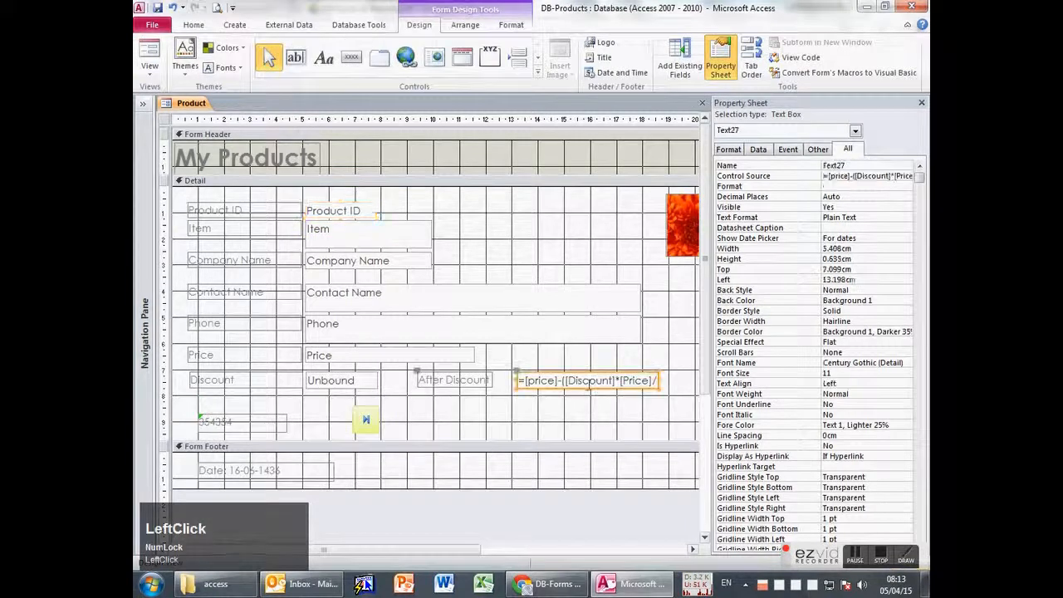
left_click(728, 149)
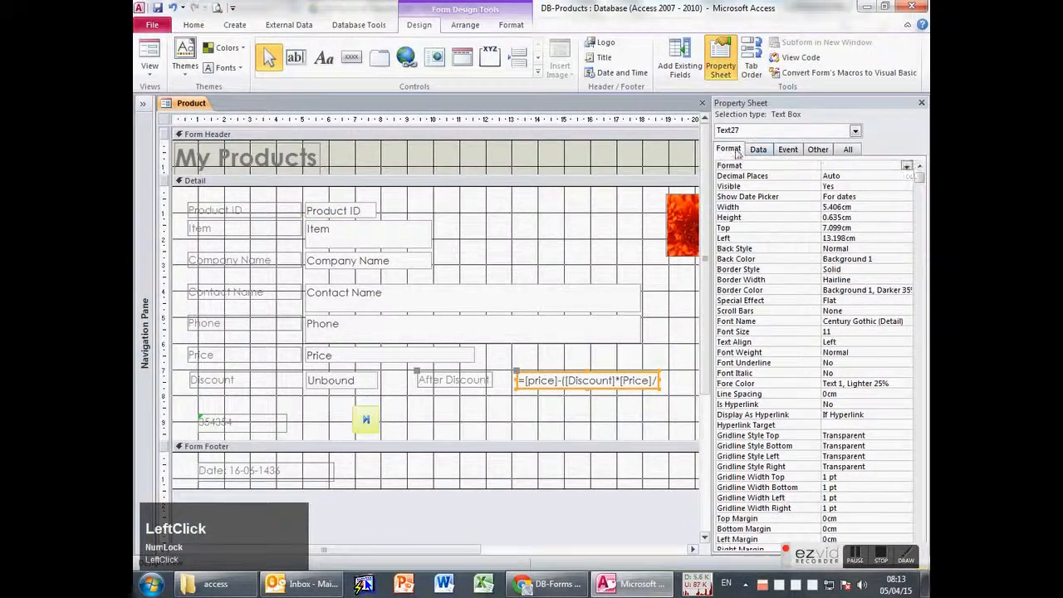
left_click(907, 167)
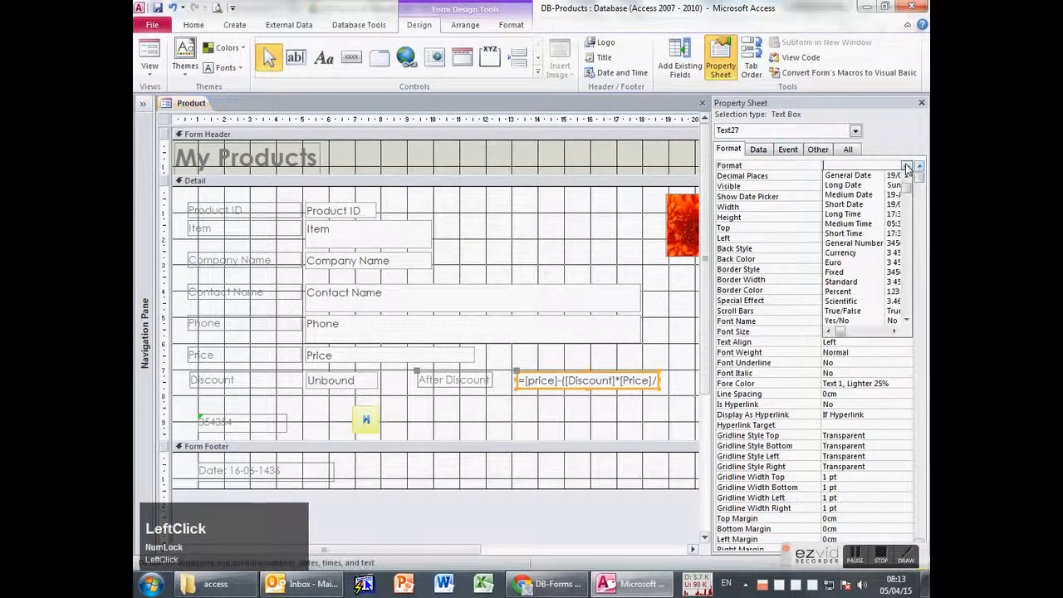
left_click(843, 252)
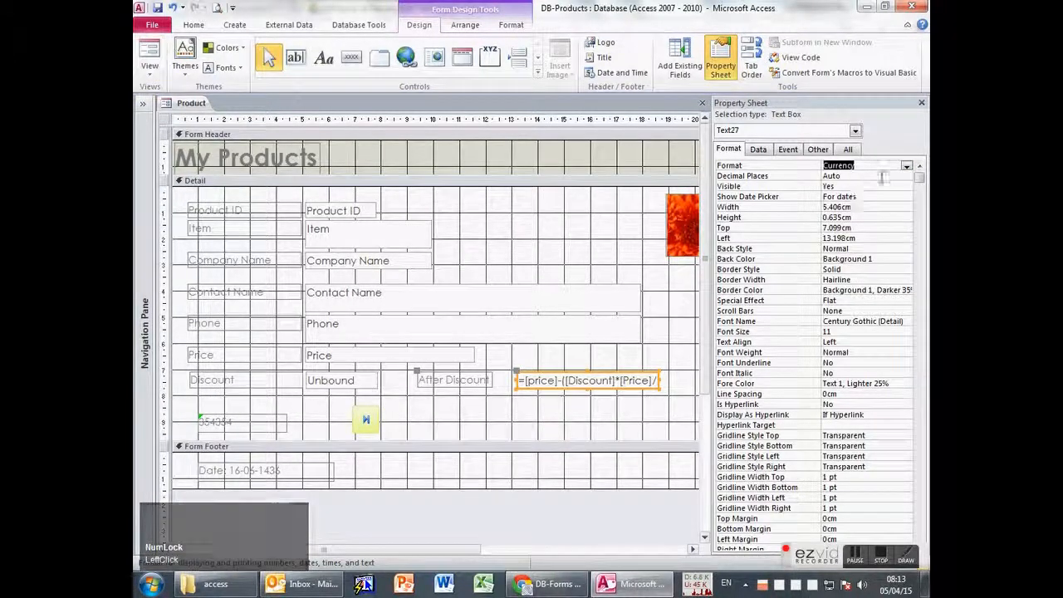
left_click(839, 176)
left_click(906, 176)
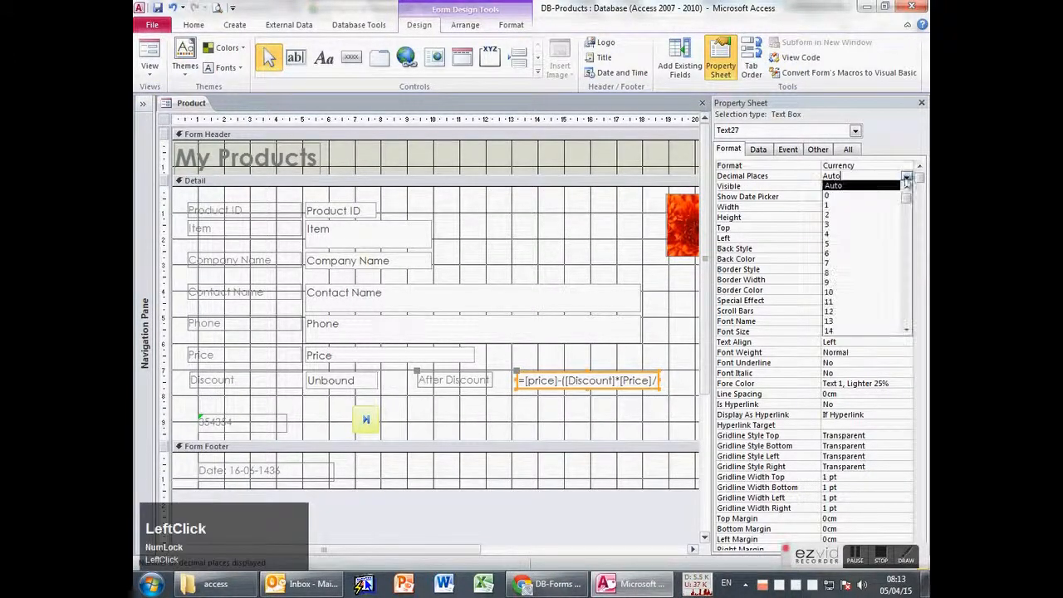
left_click(839, 215)
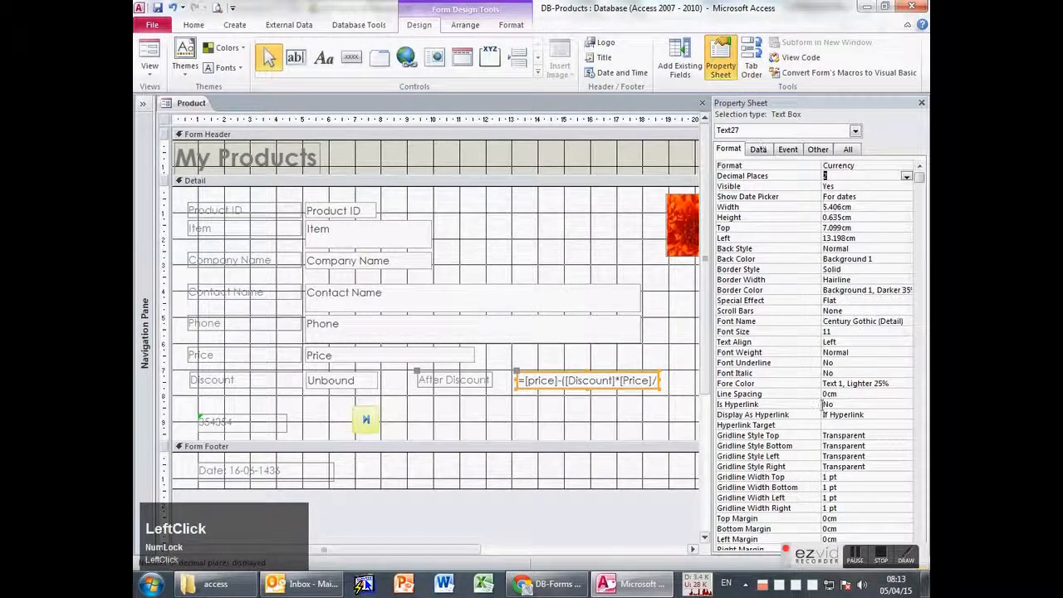
- Set the font weight of the After Discount text box to Bold
scroll(804, 402, "down", 2)
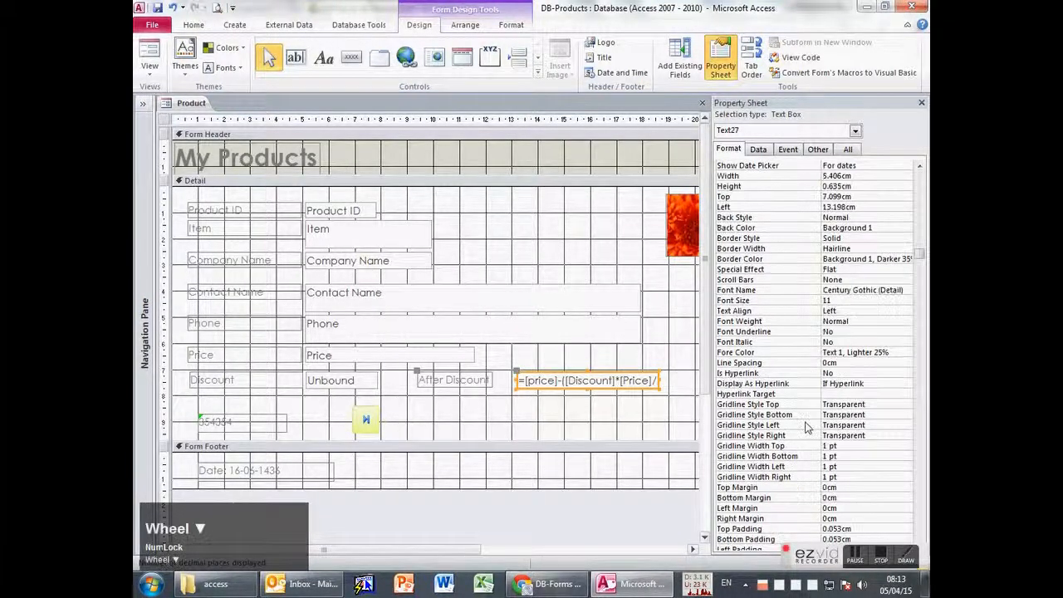
scroll(814, 355, "up", 1)
left_click(745, 322)
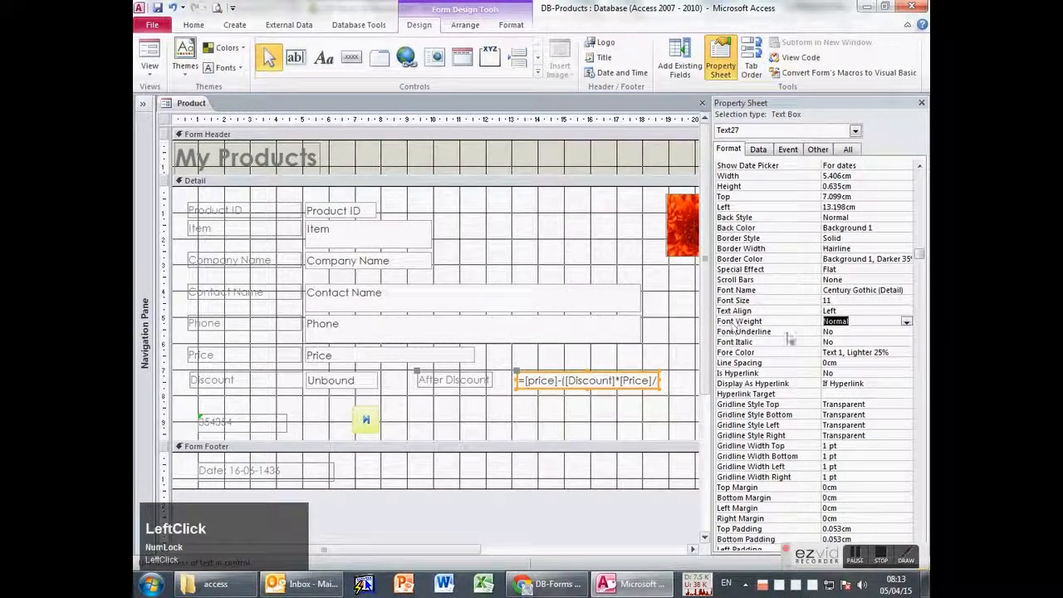
left_click(906, 321)
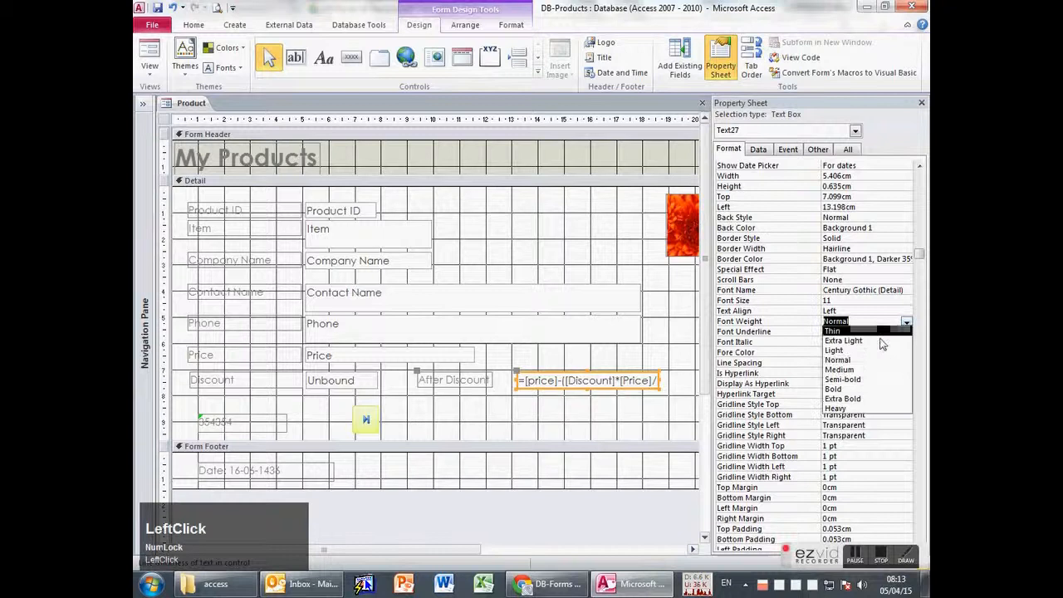
left_click(833, 389)
left_click(426, 316)
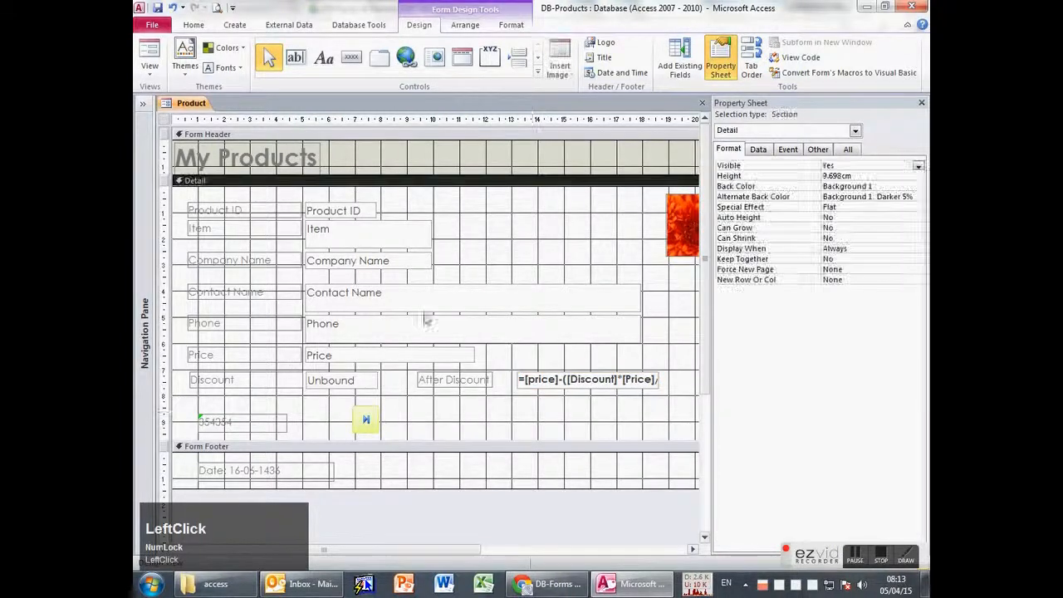
- Check the After Discount formatting in Form View with a Discount of 10, and close the form, saving its design changes
left_click(150, 59)
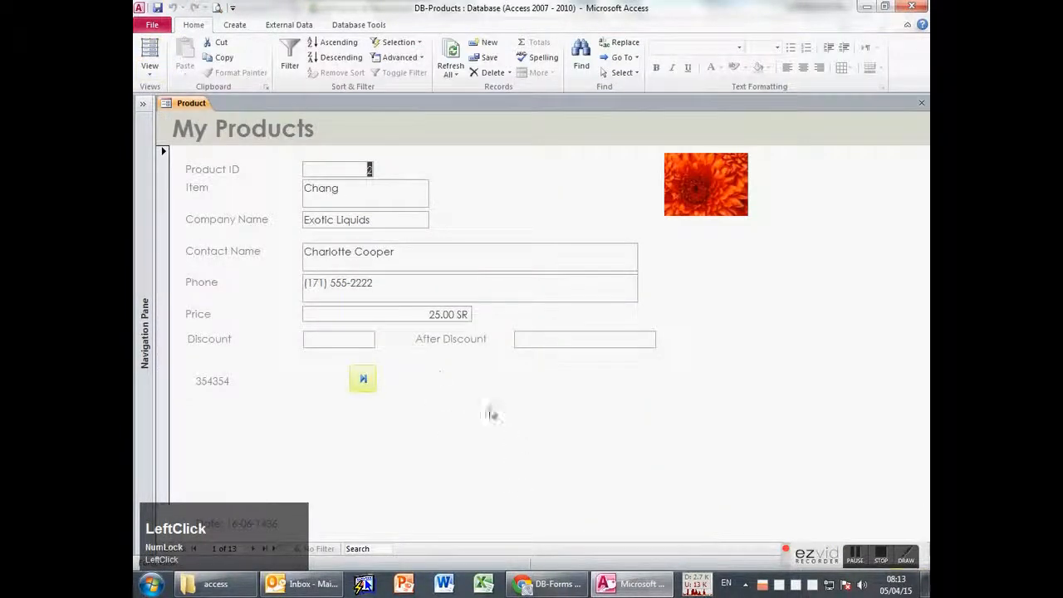
left_click(344, 341)
type("10")
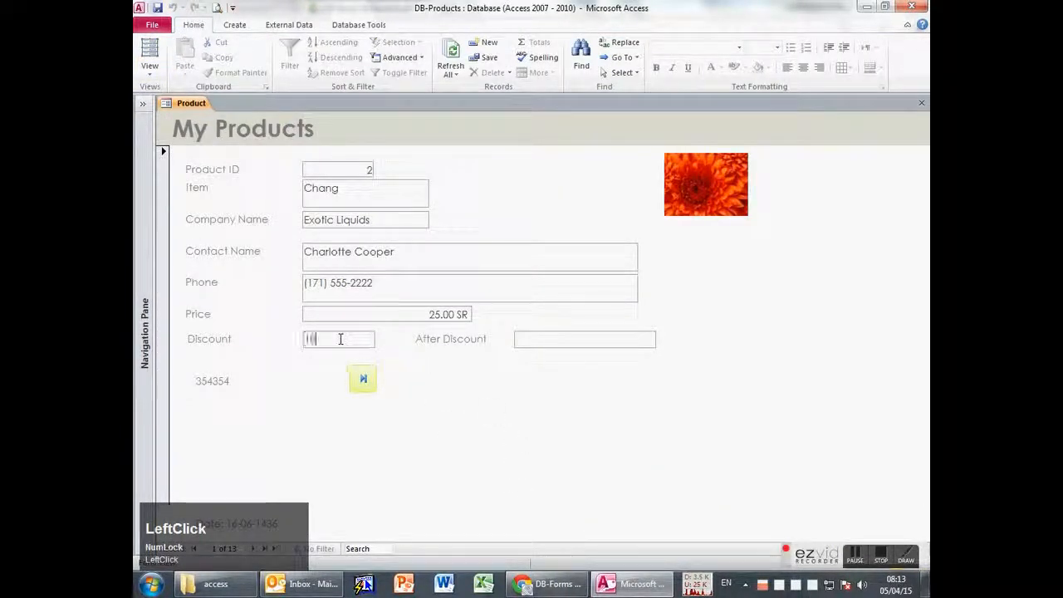
key("Tab")
left_click(587, 285)
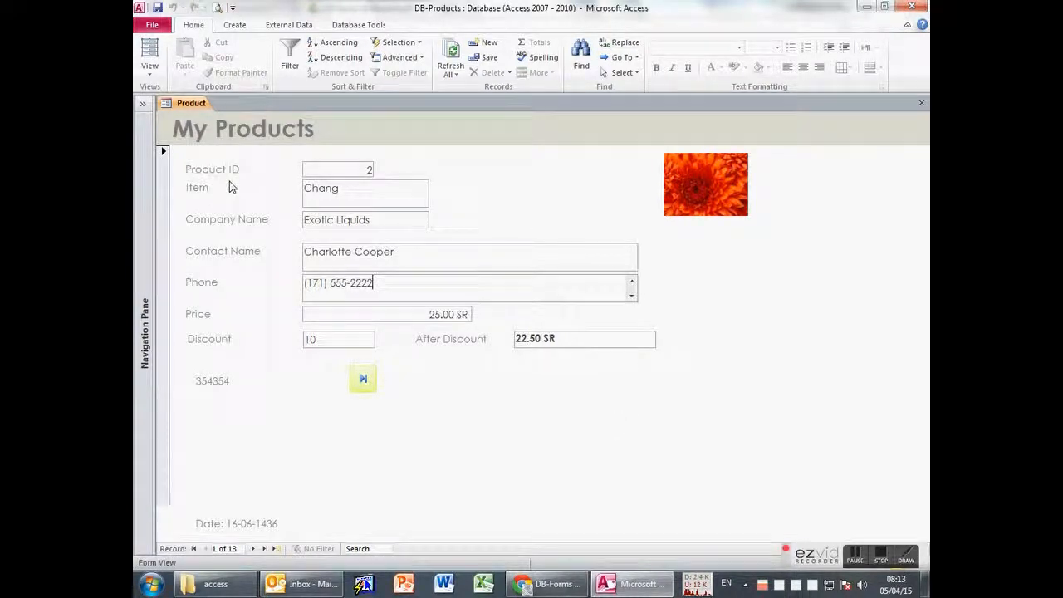
middle_click(190, 106)
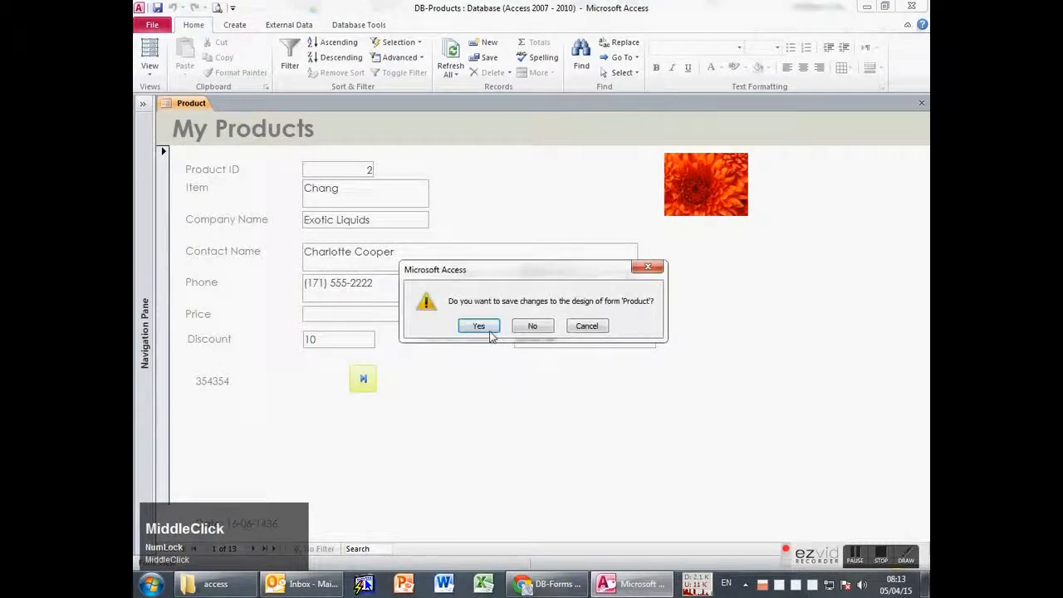
left_click(482, 326)
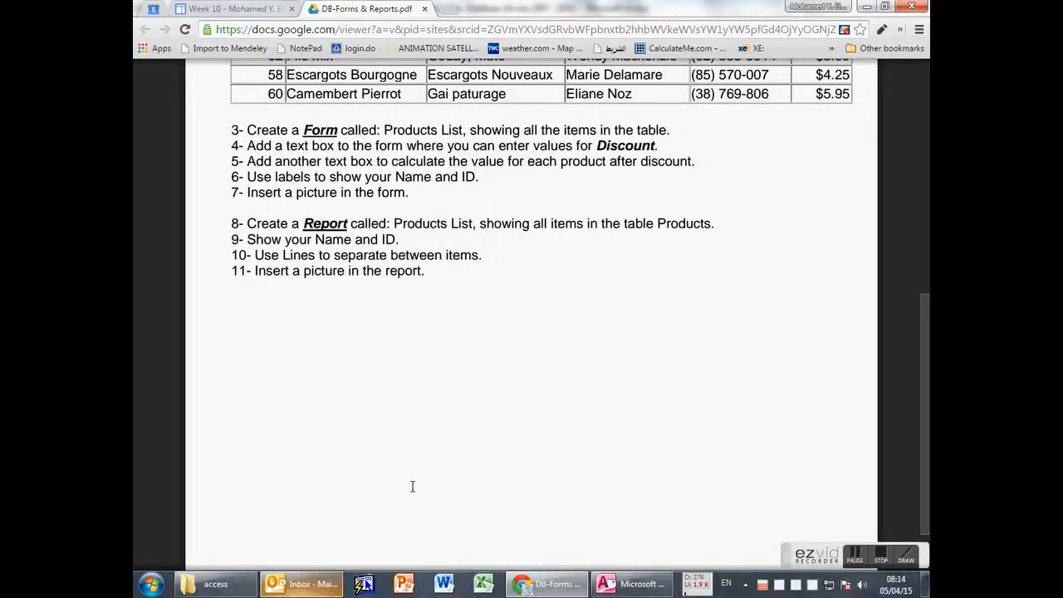
- Switch back to Access, expand the Navigation Pane, open the saved Product form to review it, and close it again
left_click(628, 584)
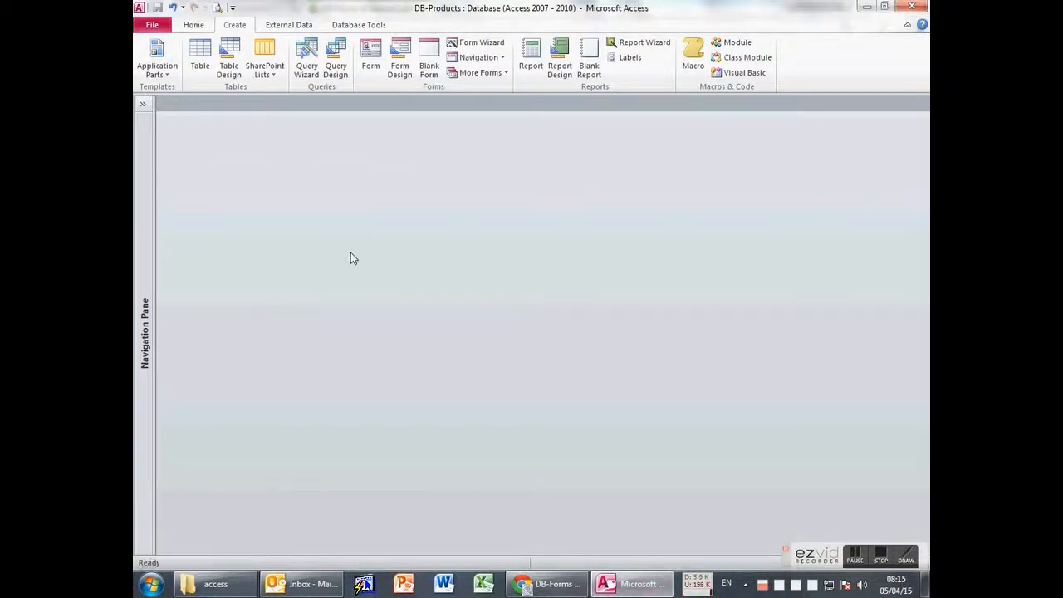
left_click(143, 116)
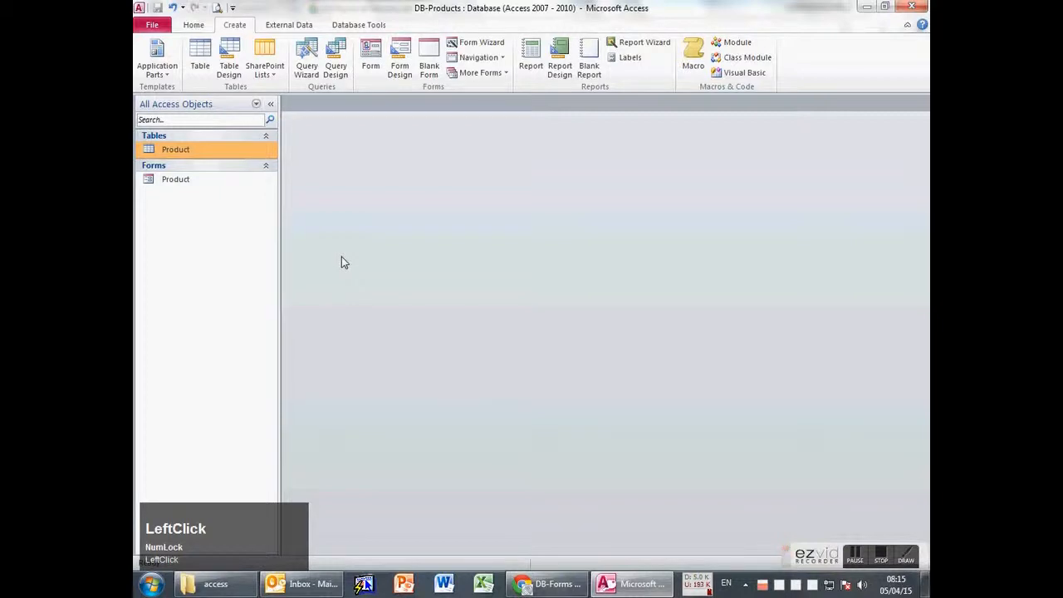
left_click(187, 182)
double_click(187, 182)
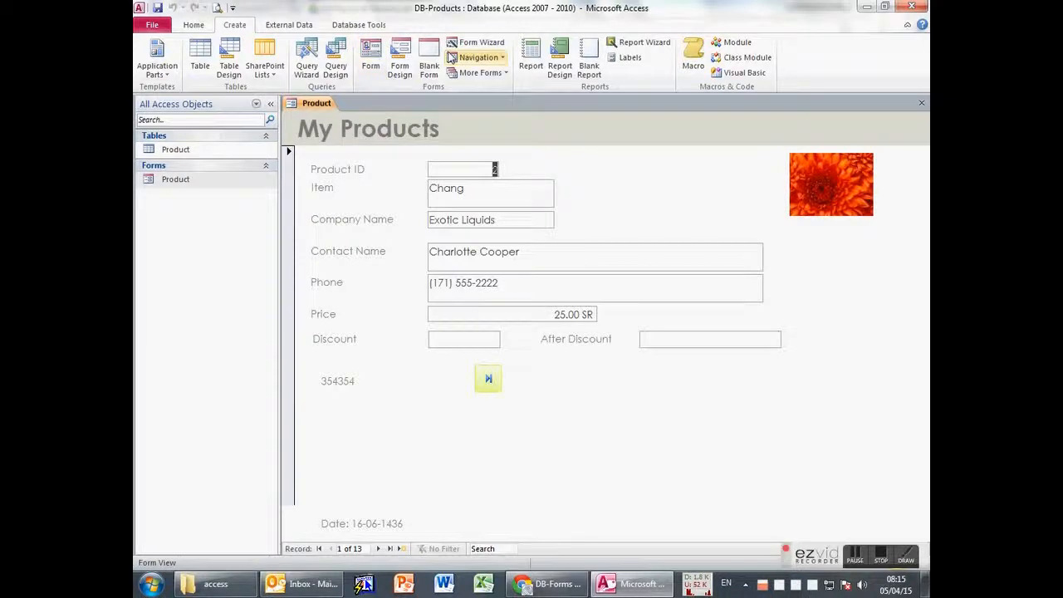
middle_click(313, 105)
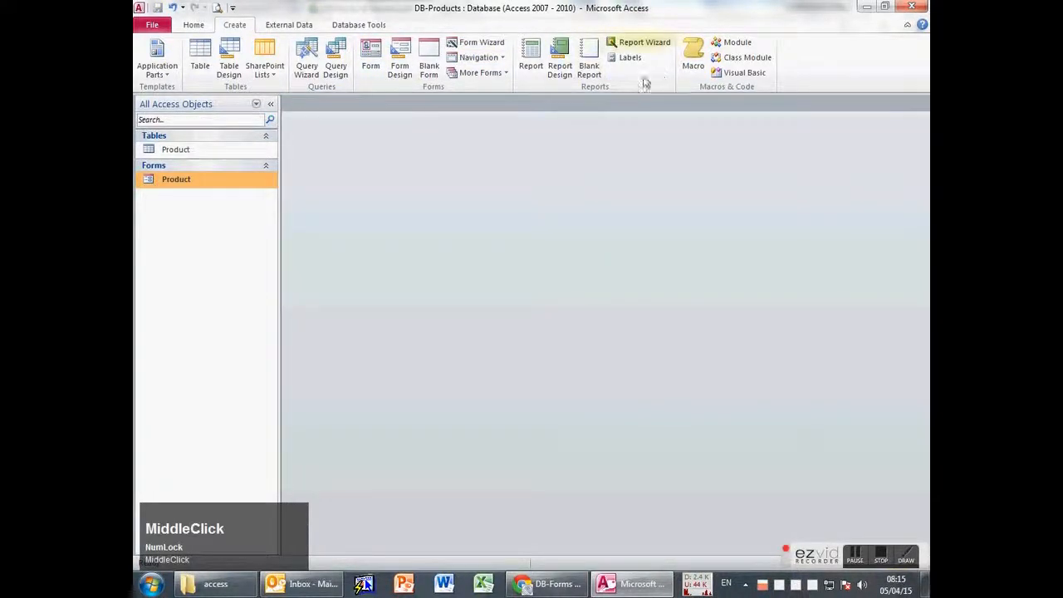
left_click(563, 71)
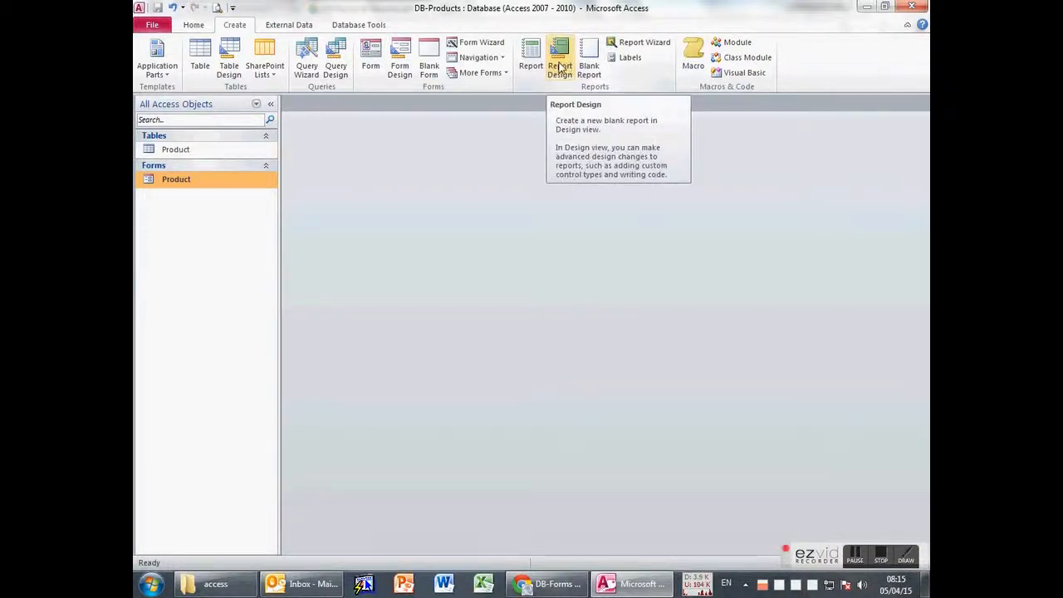
left_click(561, 66)
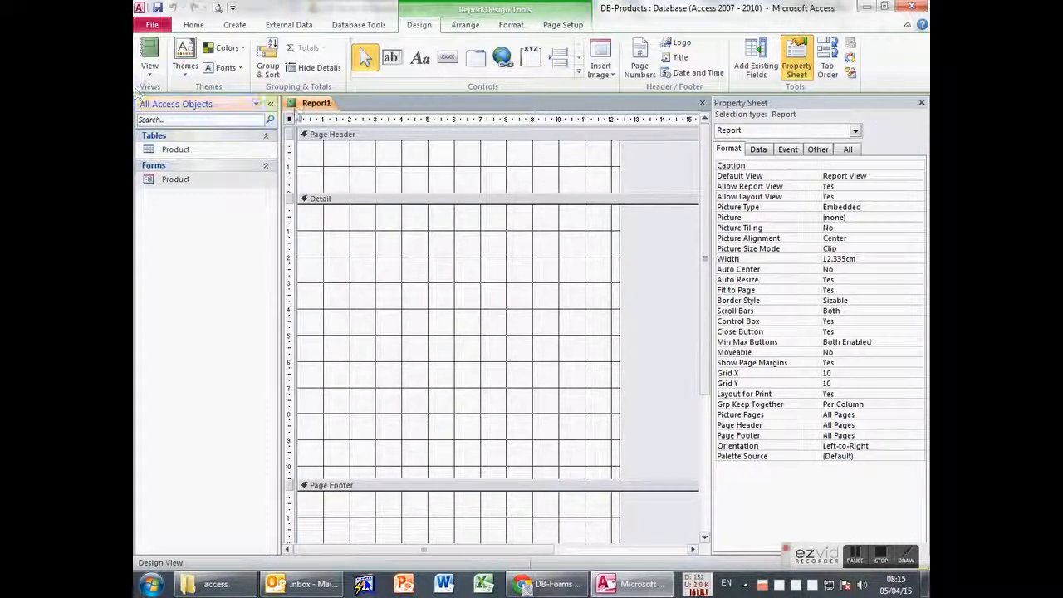
middle_click(313, 111)
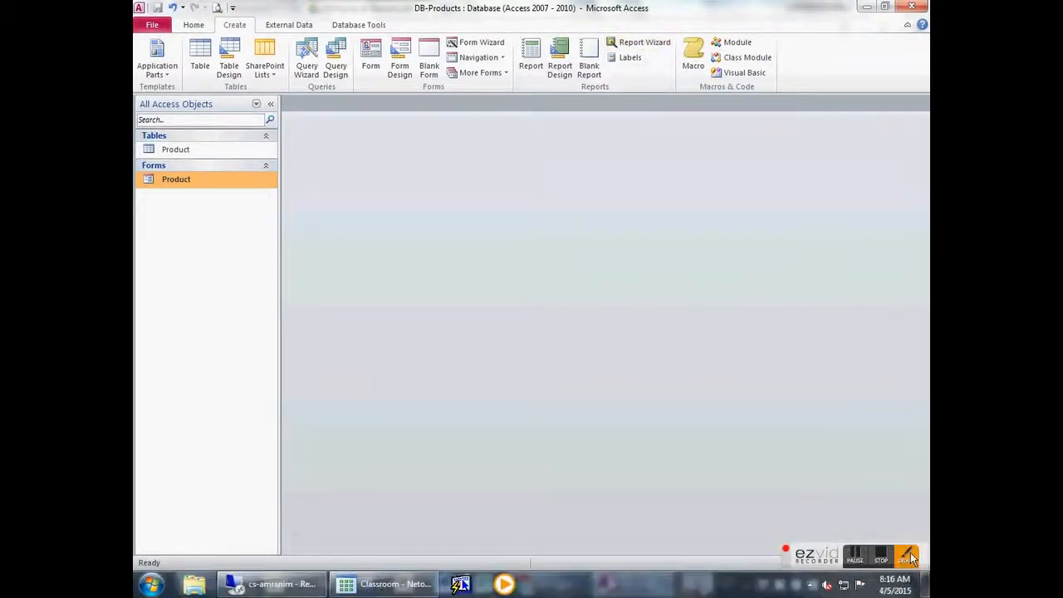
left_click(152, 382)
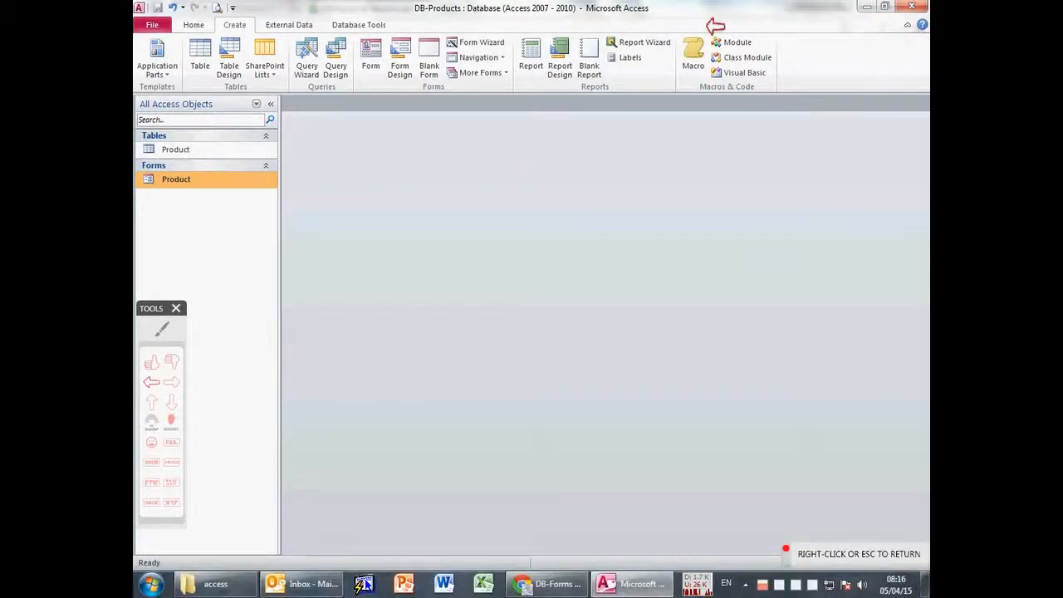
left_click(679, 31)
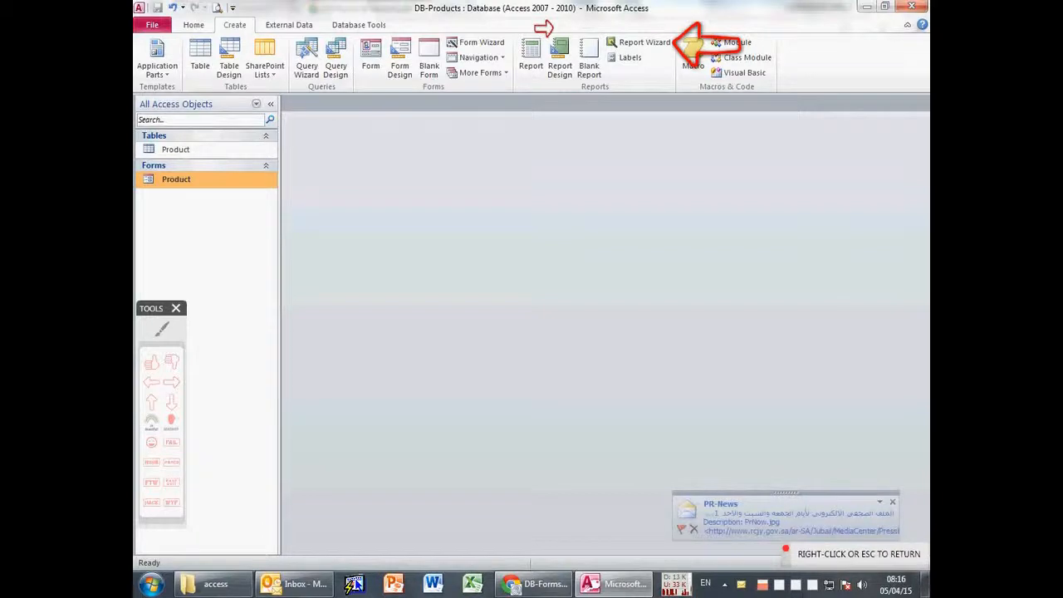
left_click(544, 29)
right_click(178, 408)
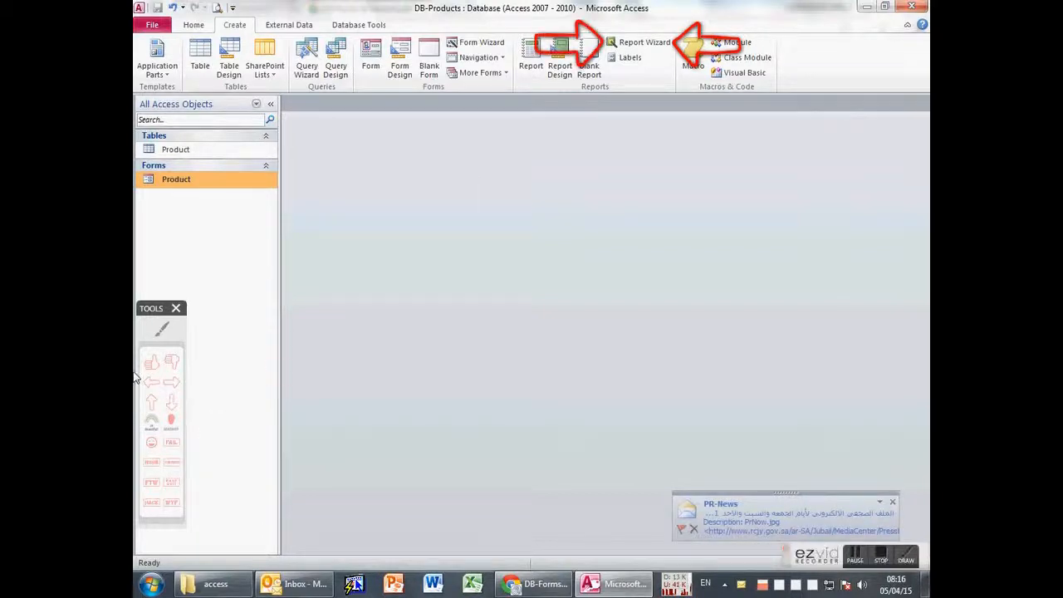
left_click(176, 309)
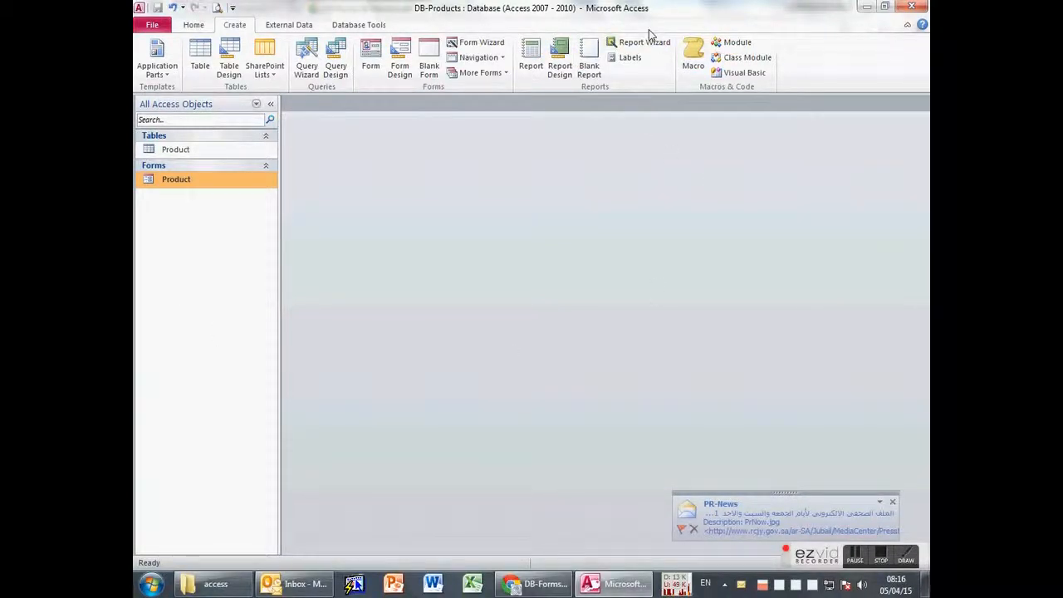
- Start the Report Wizard on the Product table, add all its fields to the report, and check the report requirements in the browser's exercise PDF
left_click(892, 501)
left_click(628, 42)
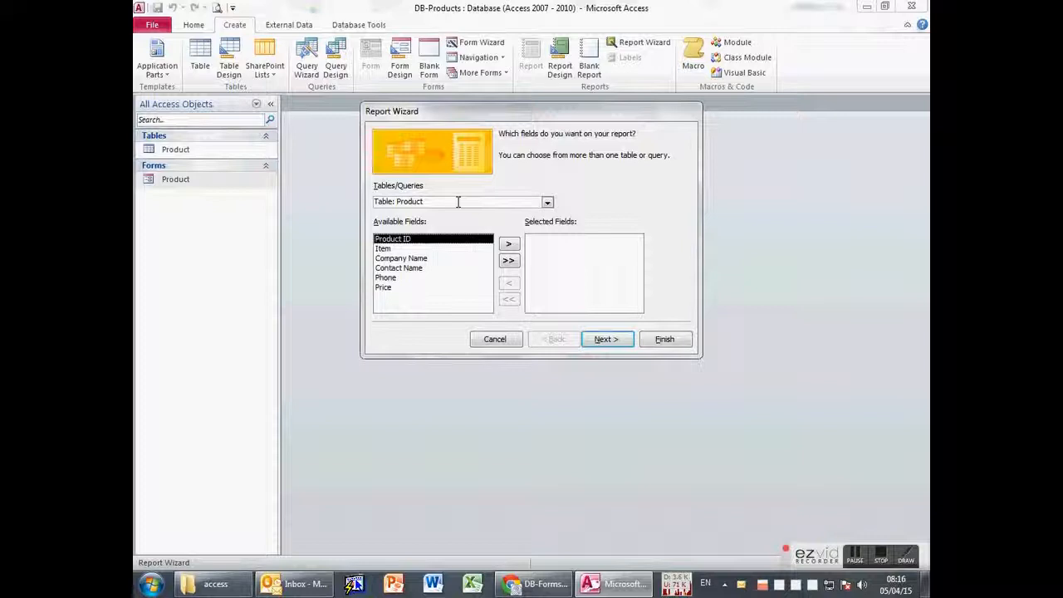
left_click(511, 263)
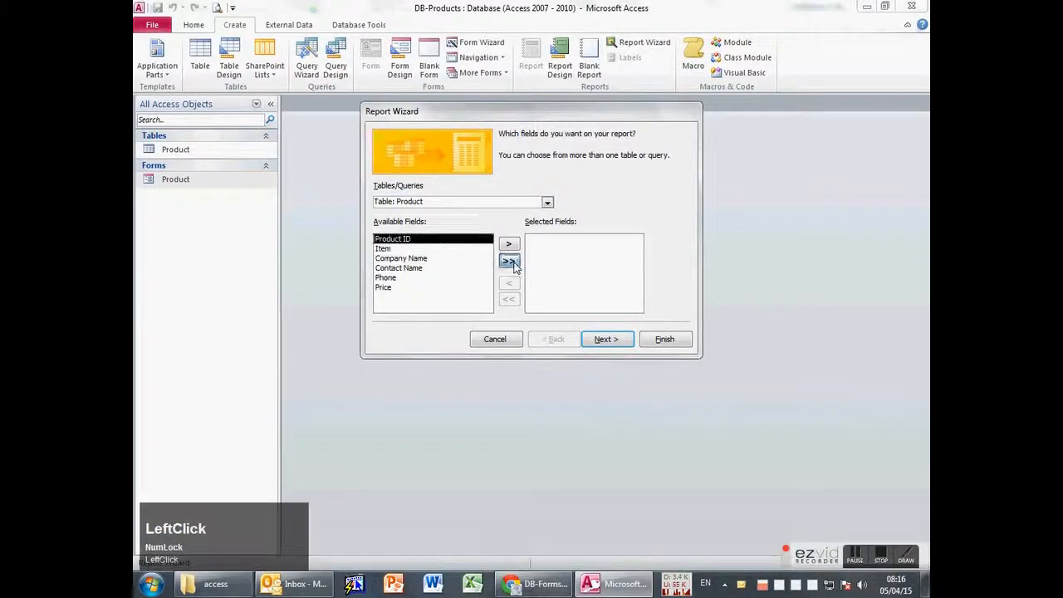
left_click(528, 586)
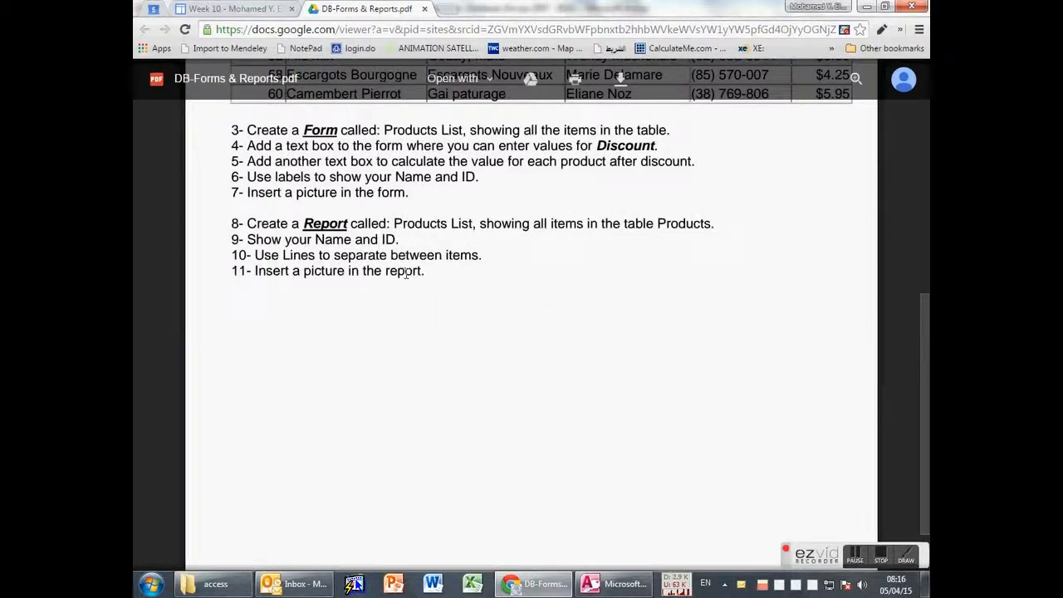
- Switch to Access and advance the Report Wizard to the layout options without grouping levels or sort fields, rechecking the exercise PDF in the browser
left_click(617, 584)
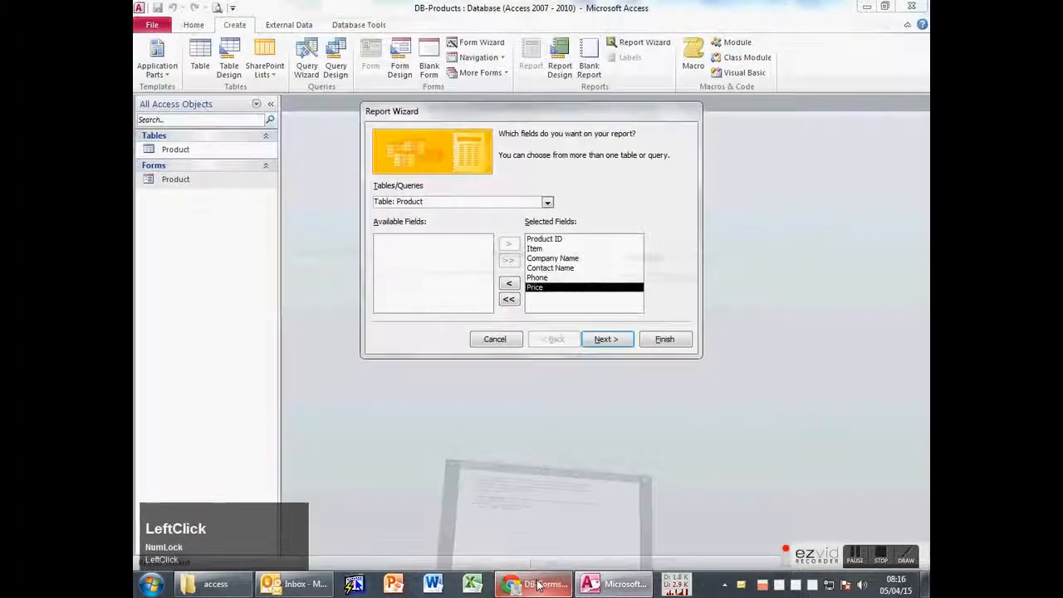
left_click(618, 341)
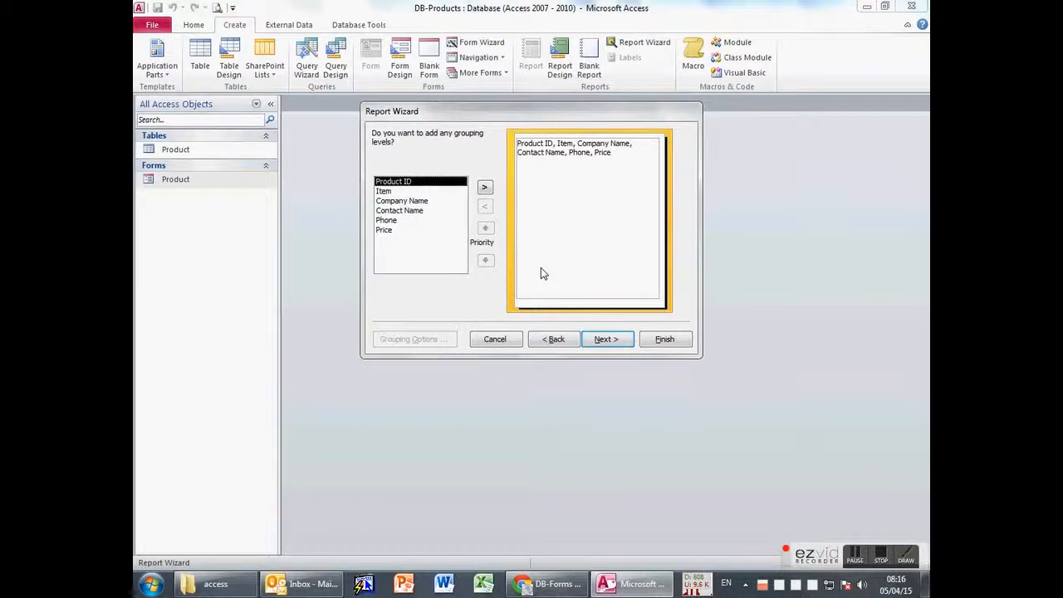
left_click(608, 341)
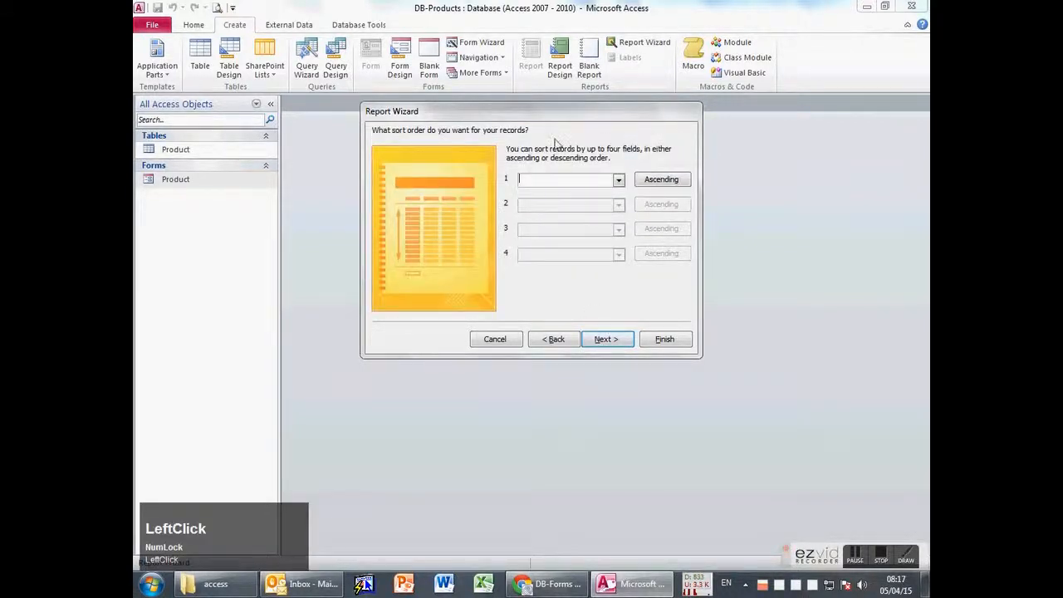
left_click(608, 179)
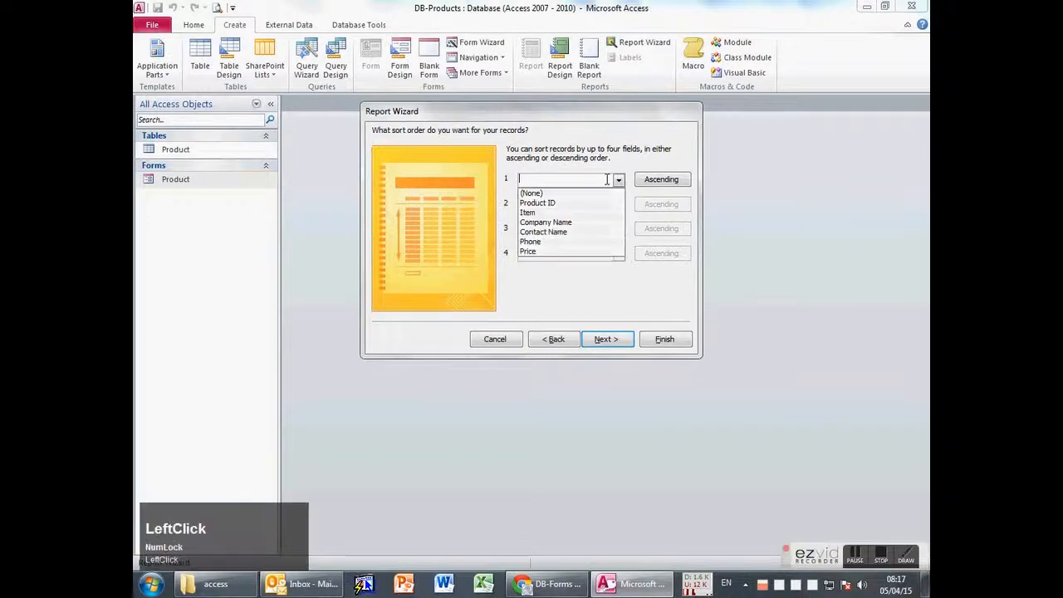
left_click(562, 270)
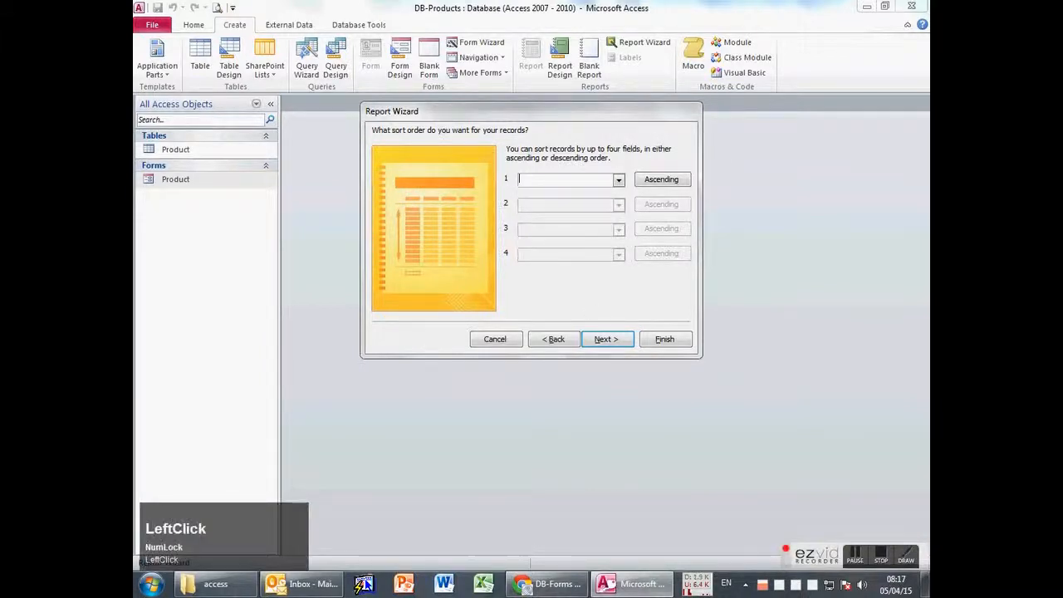
left_click(548, 583)
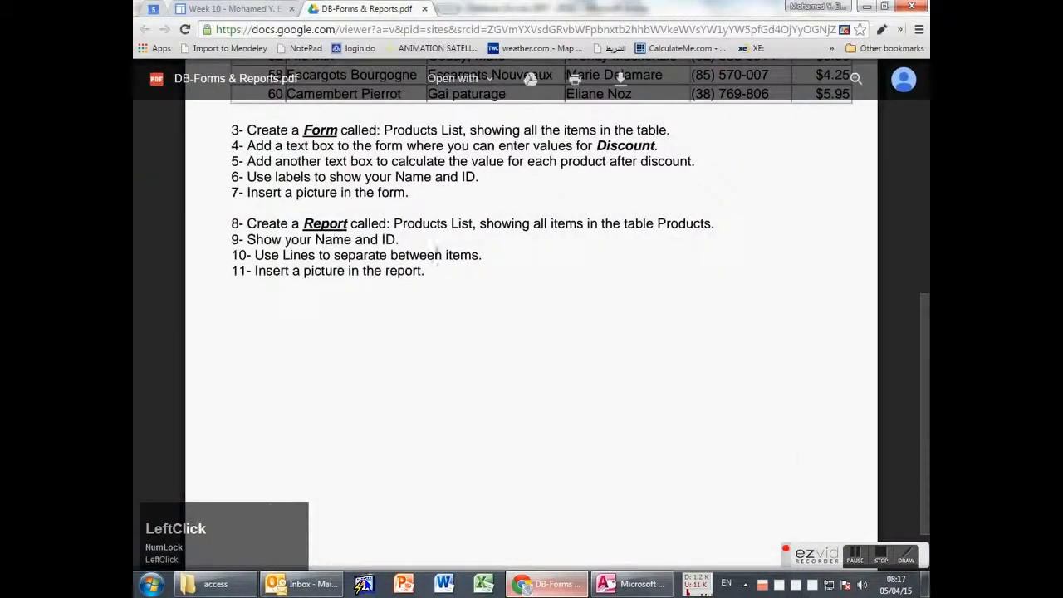
left_click(631, 584)
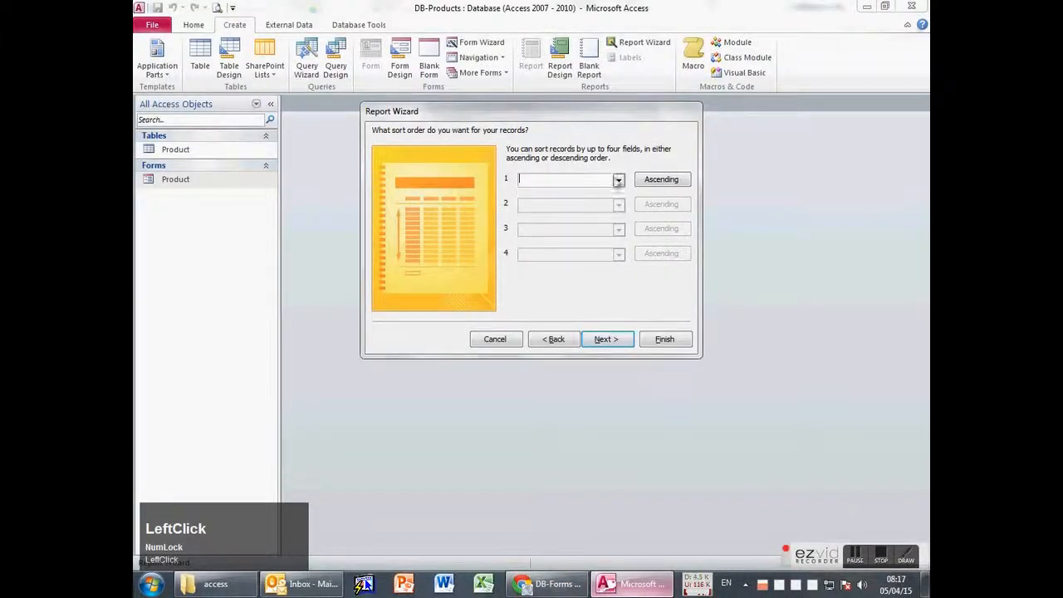
left_click(603, 342)
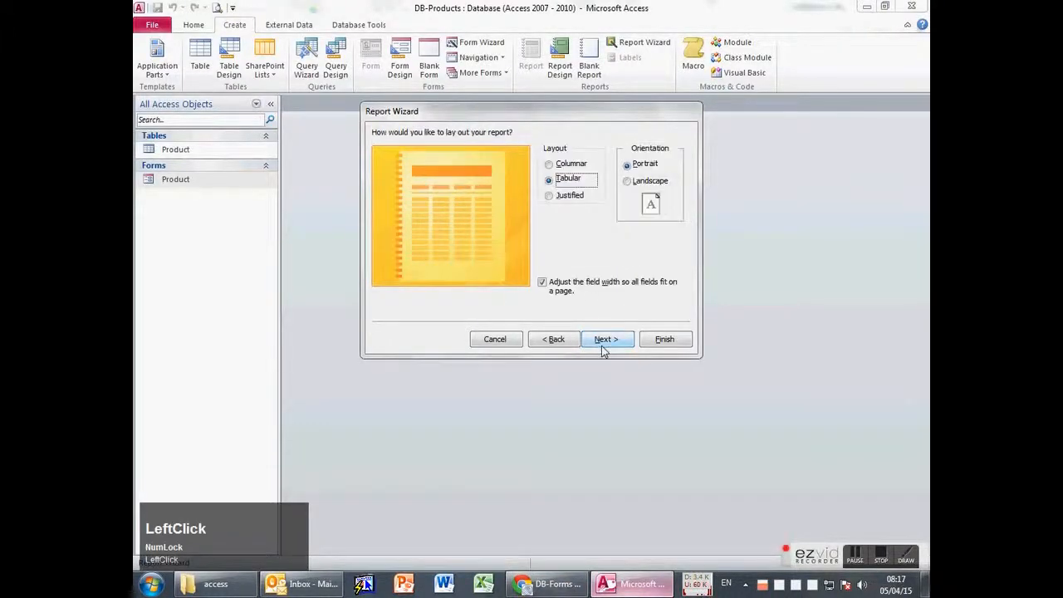
- Compare the wizard's layout and orientation options, choose the Columnar layout in Portrait orientation, and finish the report with a preview
left_click(570, 163)
left_click(570, 196)
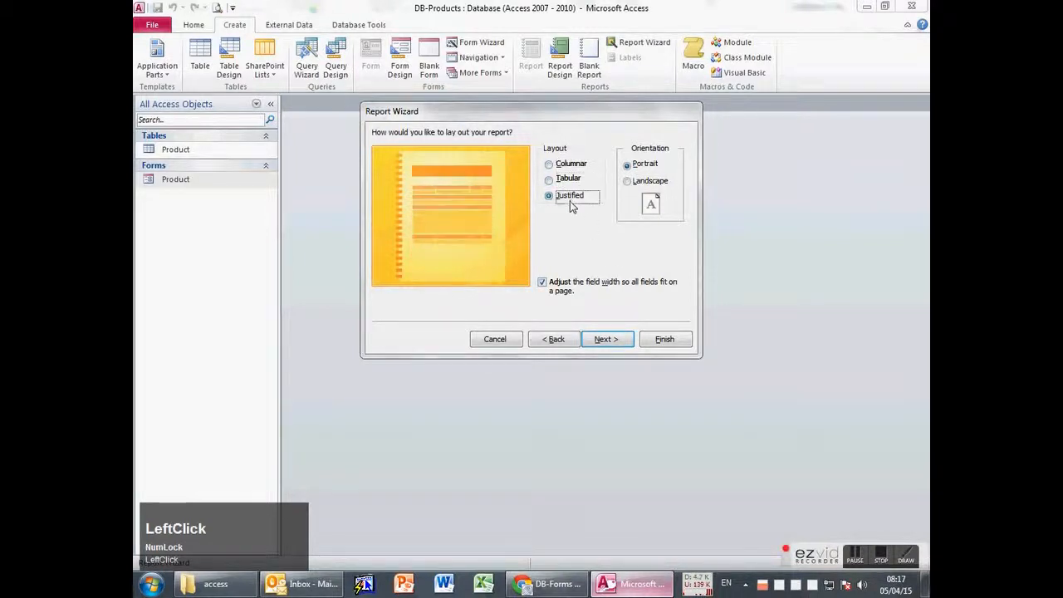
left_click(573, 181)
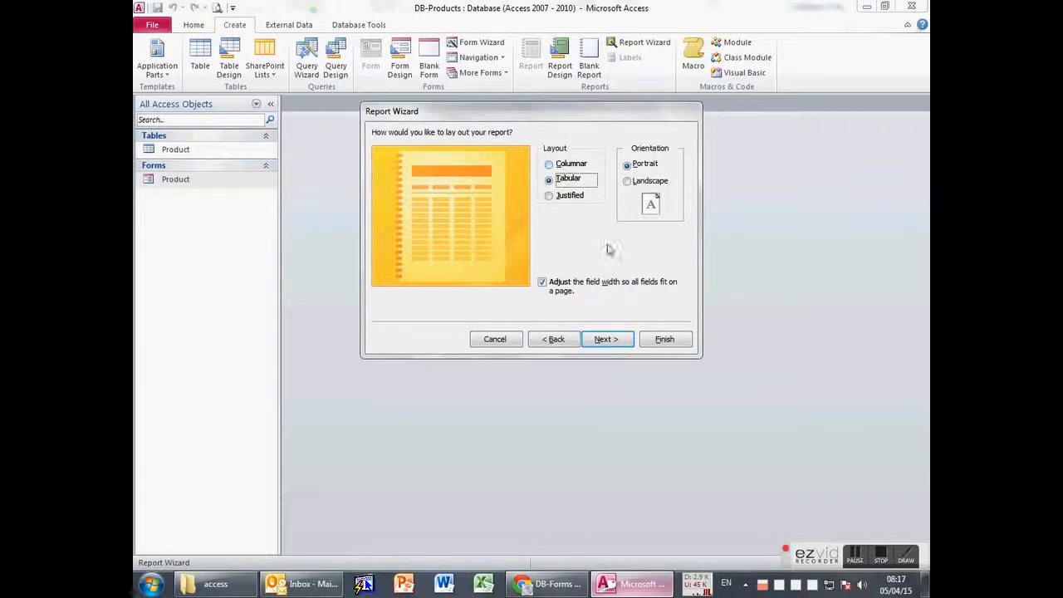
left_click(642, 190)
left_click(642, 164)
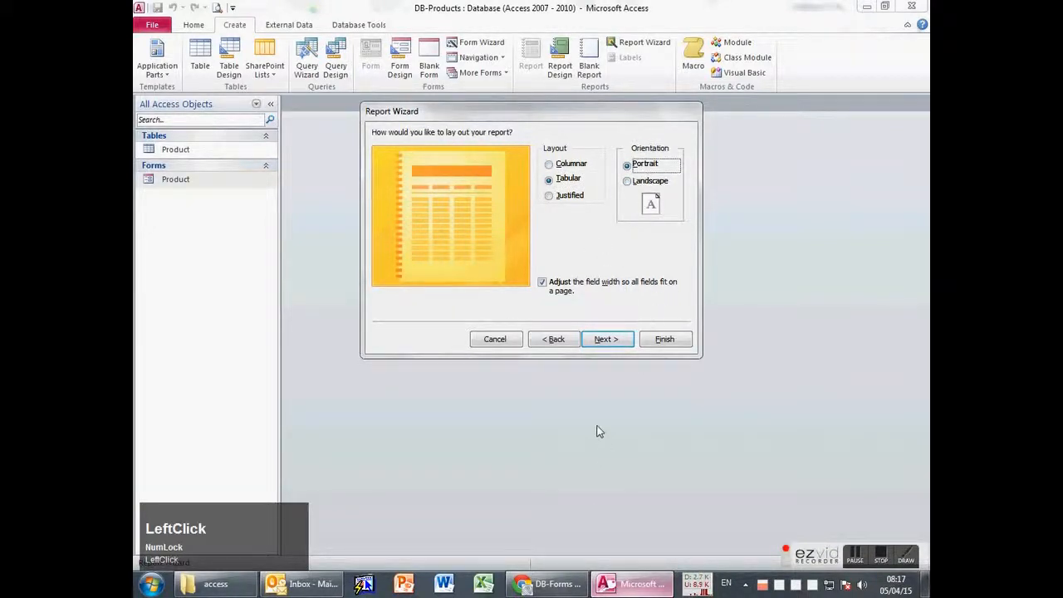
left_click(571, 164)
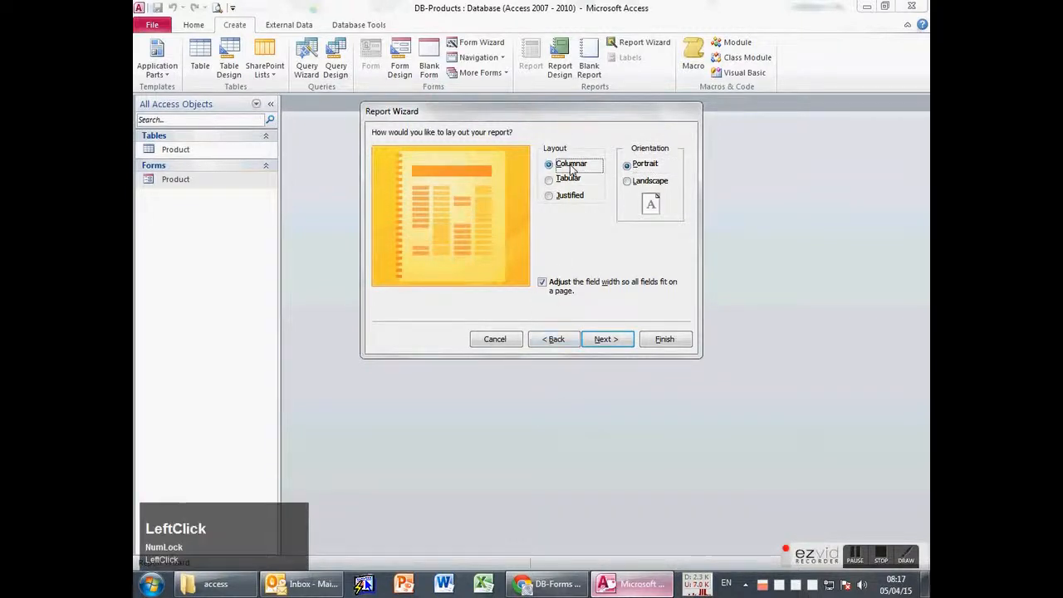
left_click(568, 180)
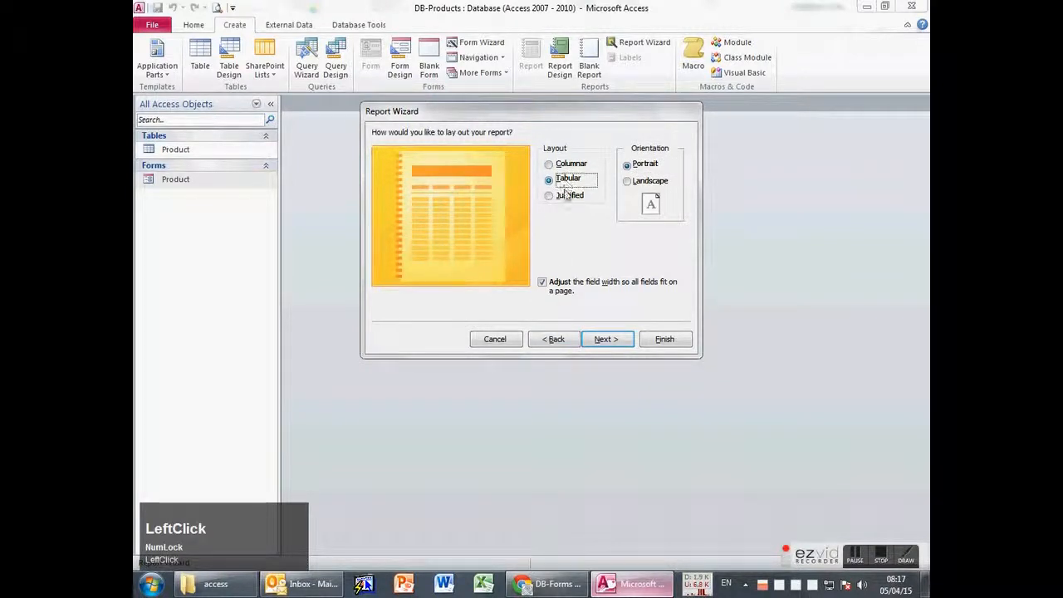
left_click(572, 166)
left_click(568, 179)
left_click(569, 194)
left_click(571, 181)
left_click(575, 166)
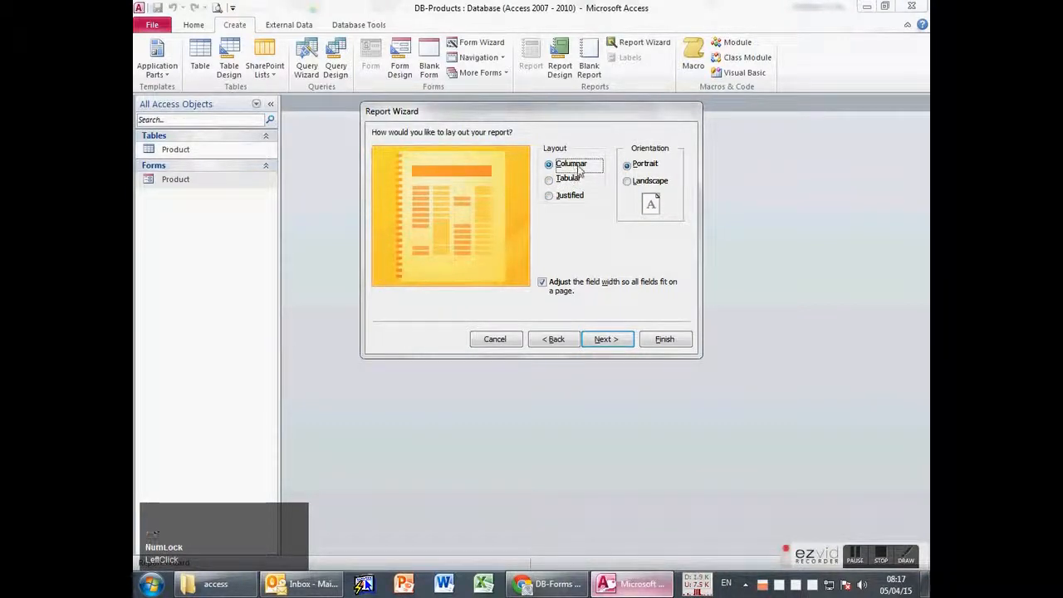
left_click(606, 340)
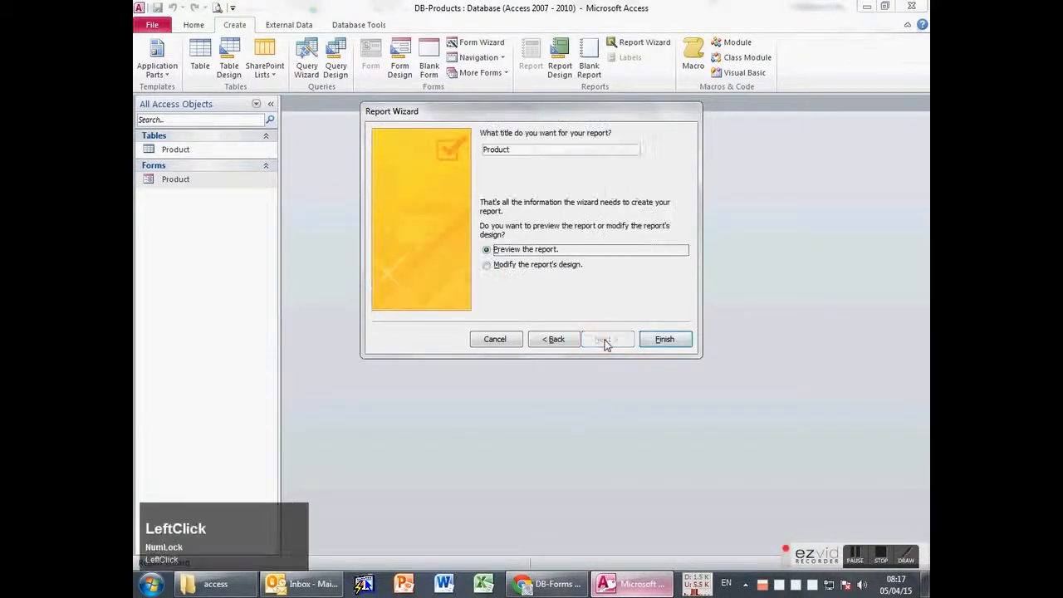
left_click(663, 341)
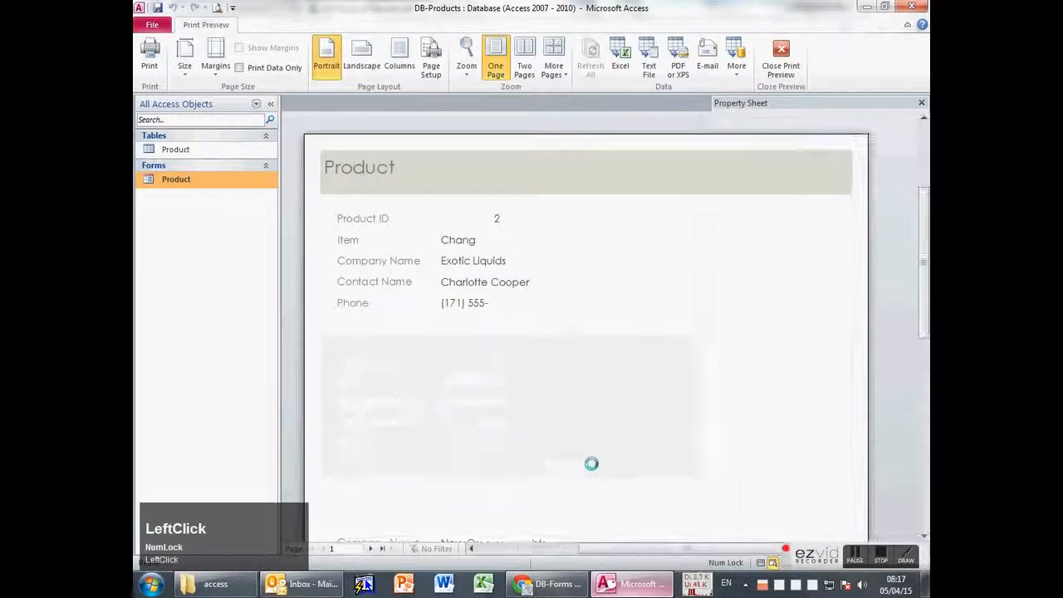
- Examine all pages of the columnar Product report in Print Preview, look at its Design View, and close the report
scroll(498, 241, "down", 1)
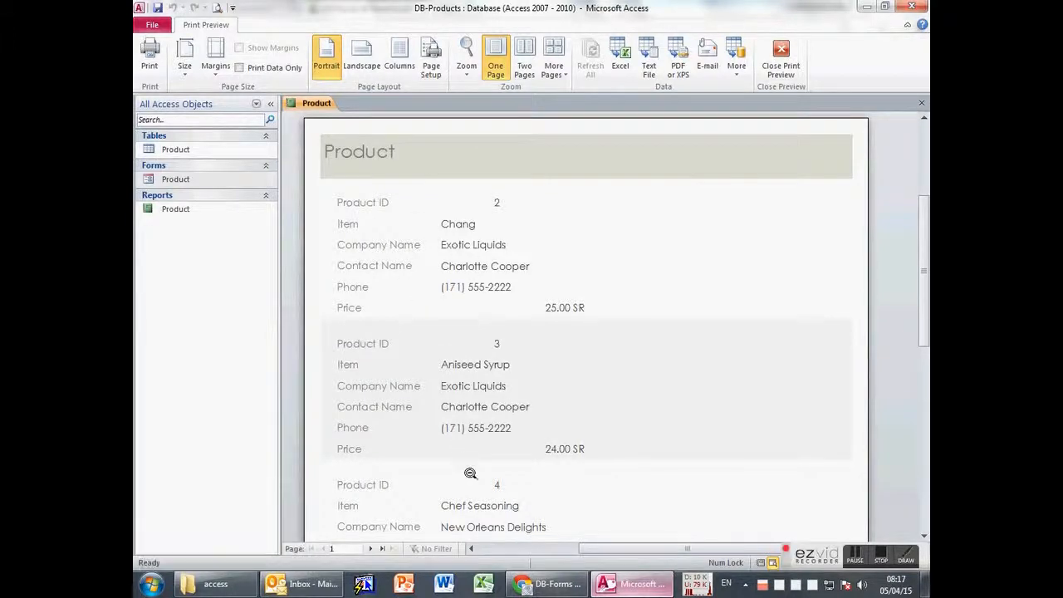
scroll(504, 423, "down", 3)
scroll(504, 424, "down", 15)
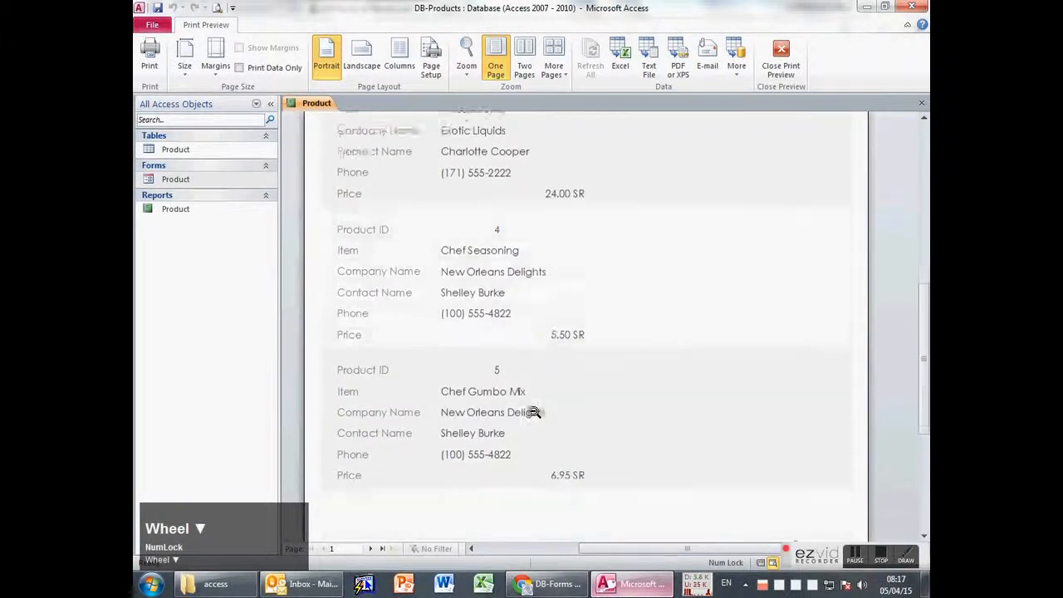
scroll(534, 412, "down", 6)
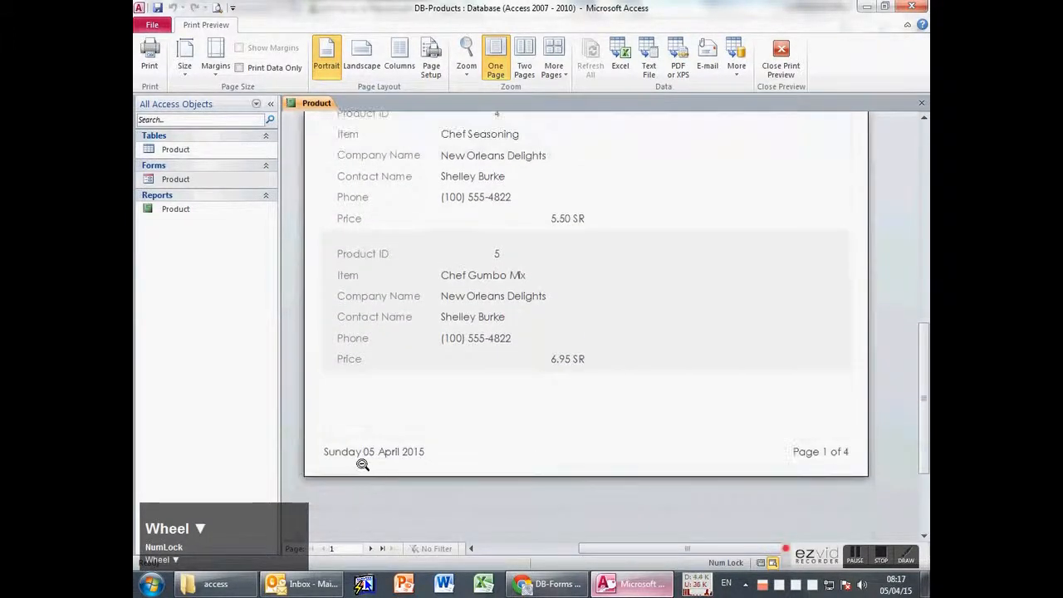
scroll(665, 441, "up", 16)
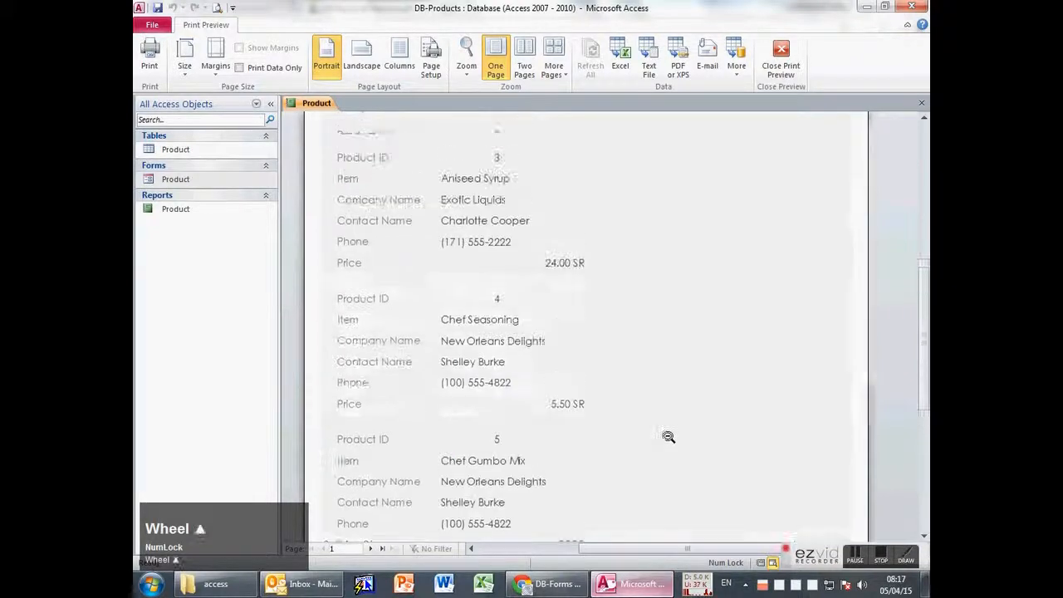
scroll(669, 433, "up", 12)
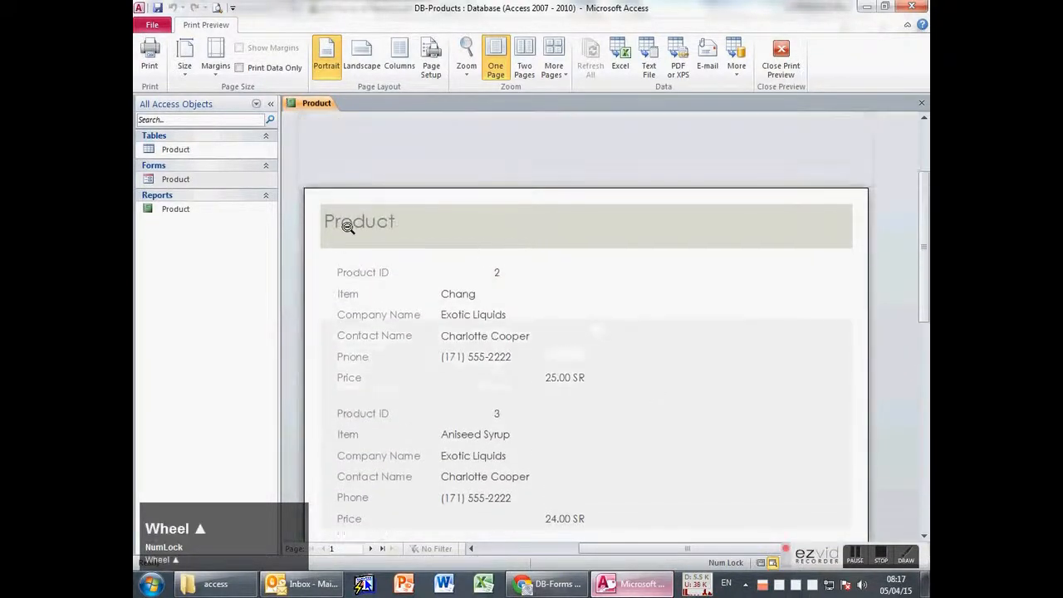
left_click(923, 369)
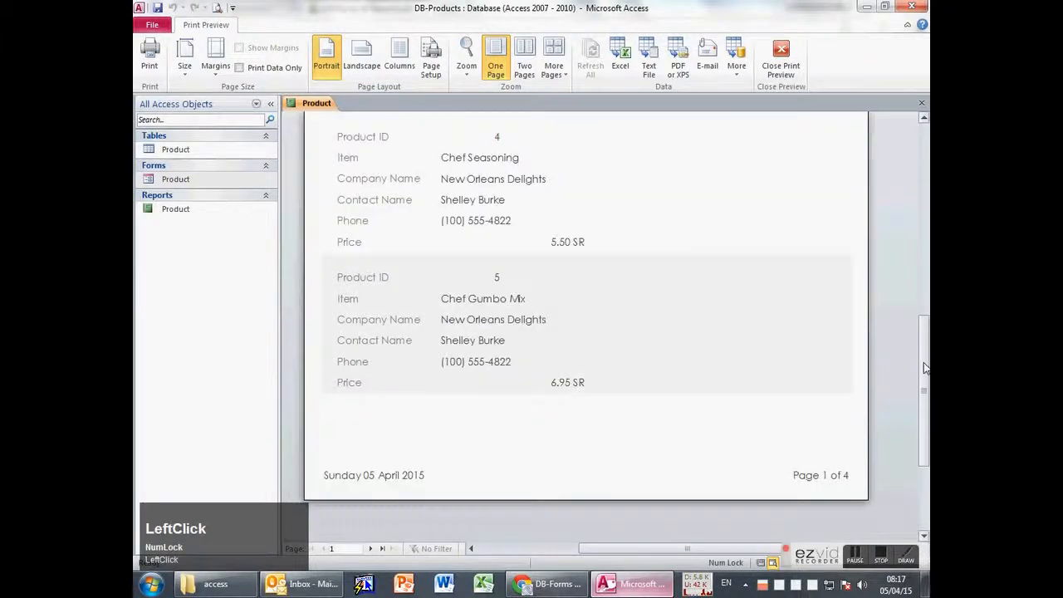
left_click(371, 549)
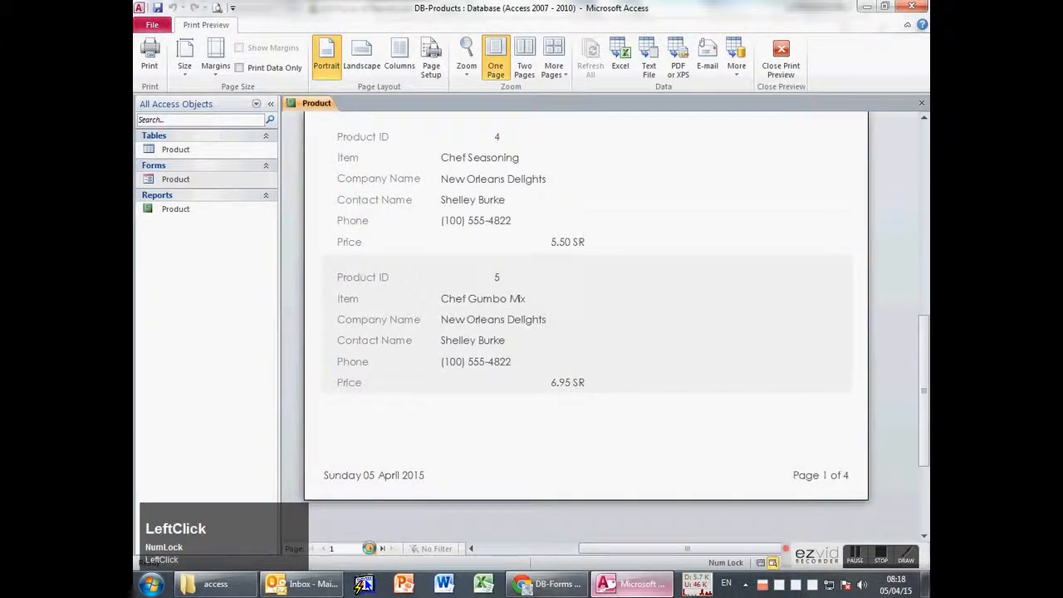
scroll(523, 399, "down", 1)
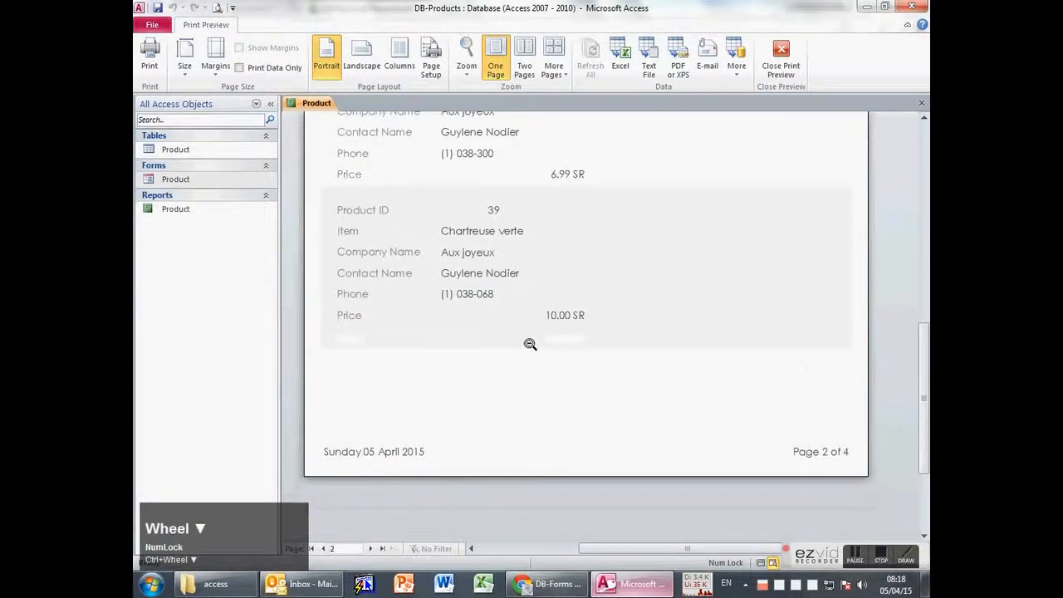
left_click(532, 344)
left_click(370, 549)
left_click(371, 549)
left_click(324, 549)
left_click(324, 549)
left_click(324, 549)
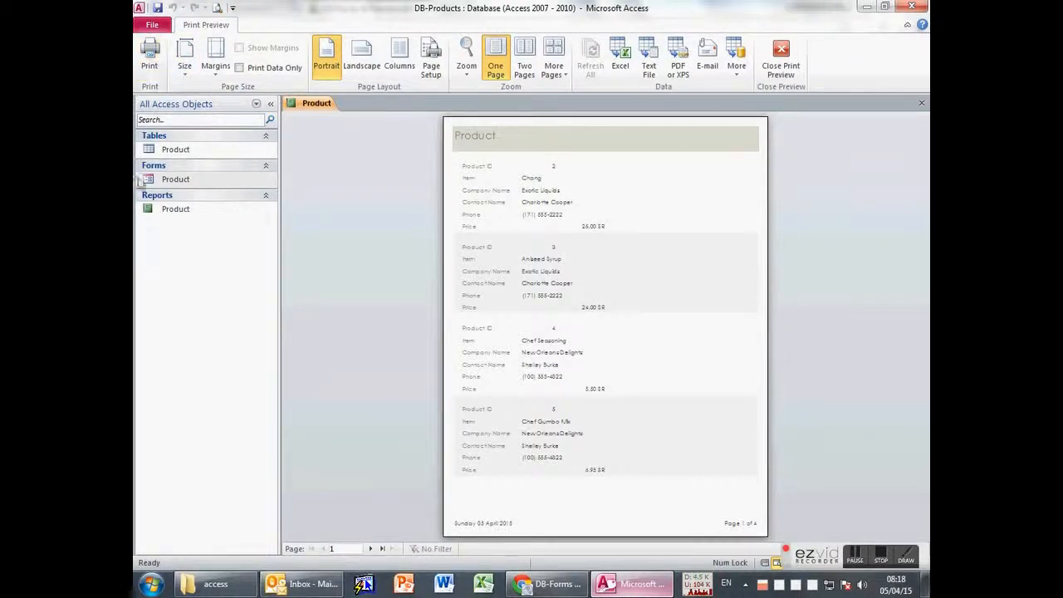
left_click(793, 70)
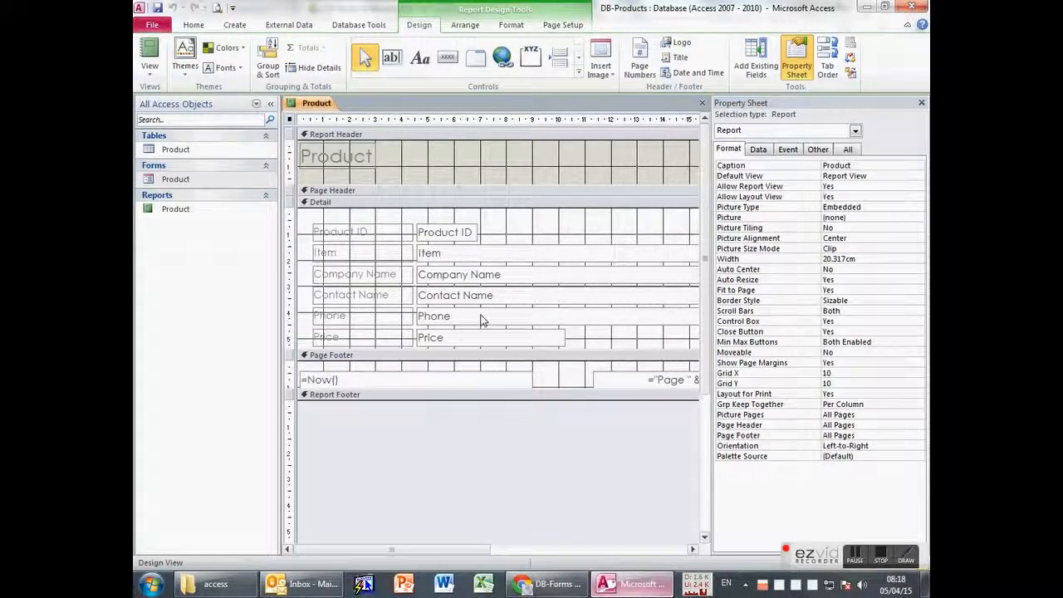
middle_click(313, 108)
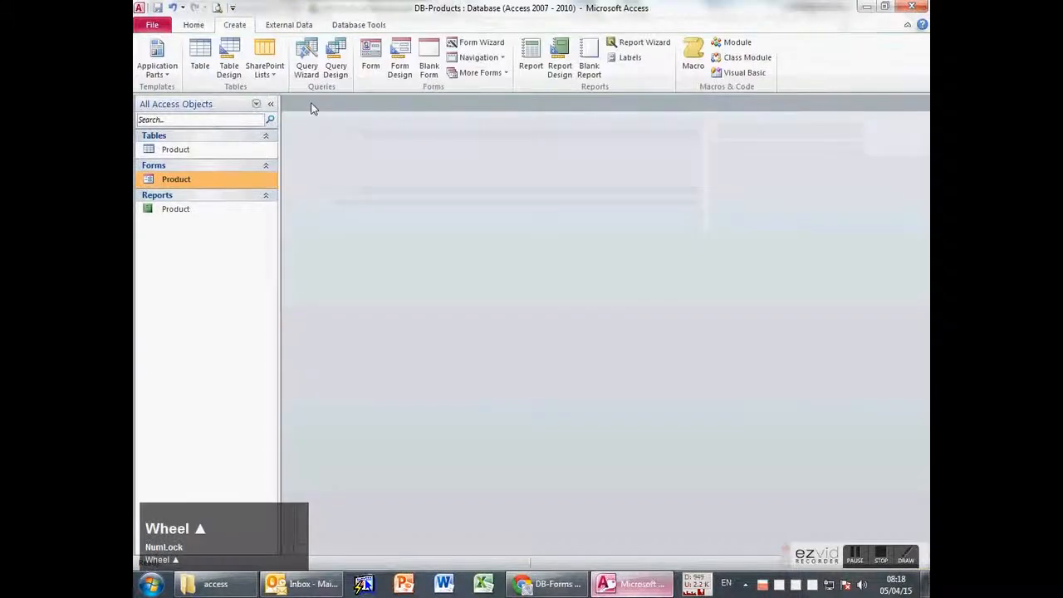
- Create a second report with the Report Wizard using all Product table fields, no grouping or sorting, and the Tabular layout
left_click(633, 43)
left_click(508, 260)
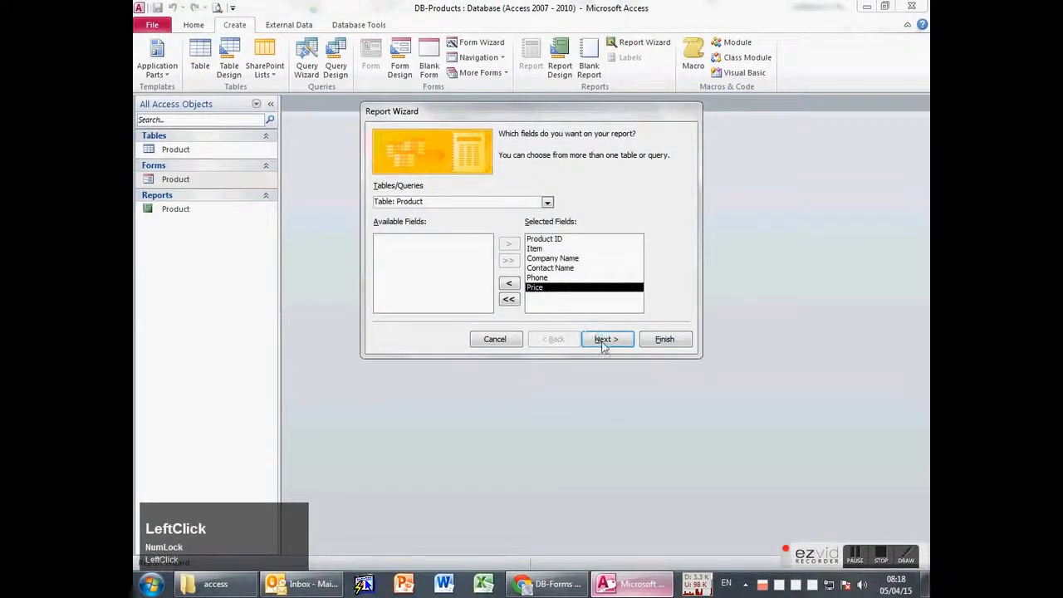
left_click(605, 338)
left_click(605, 341)
left_click(604, 341)
left_click(569, 183)
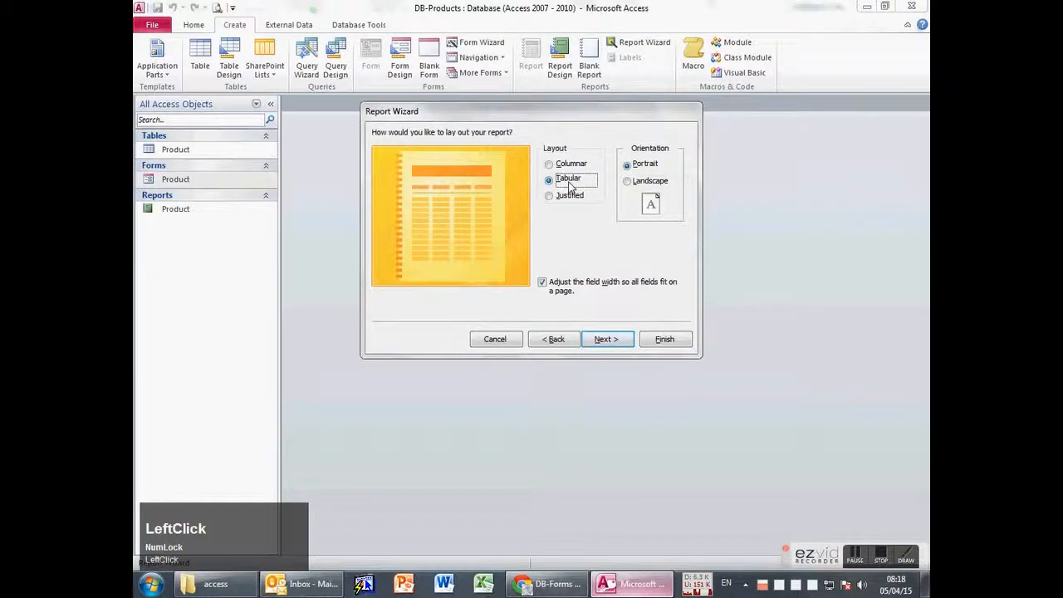
left_click(664, 340)
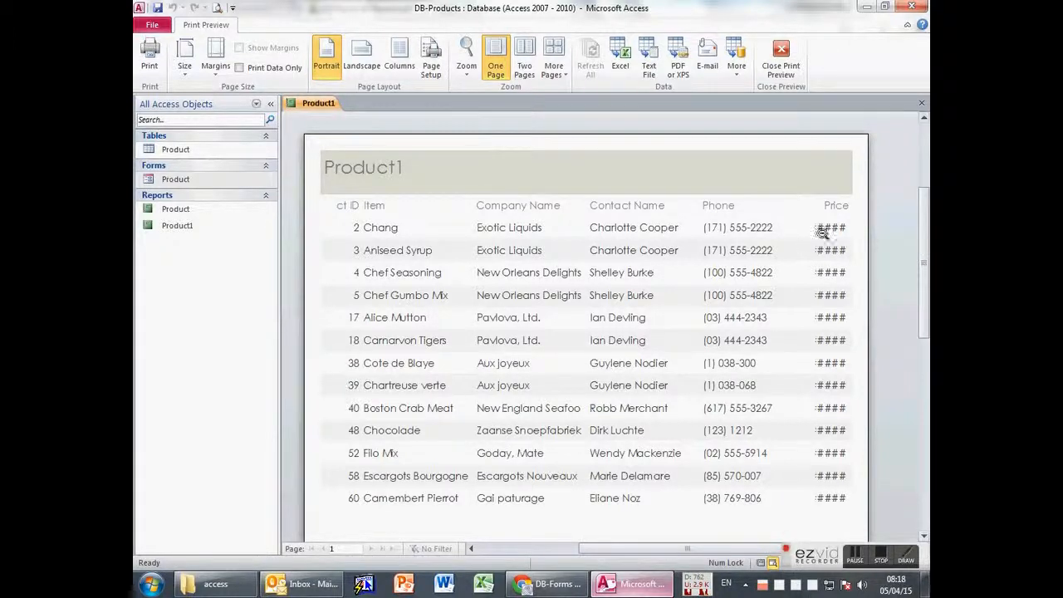
- Close the tabular report's print preview, switch the report to Layout View, and hide the Property Sheet
left_click(780, 63)
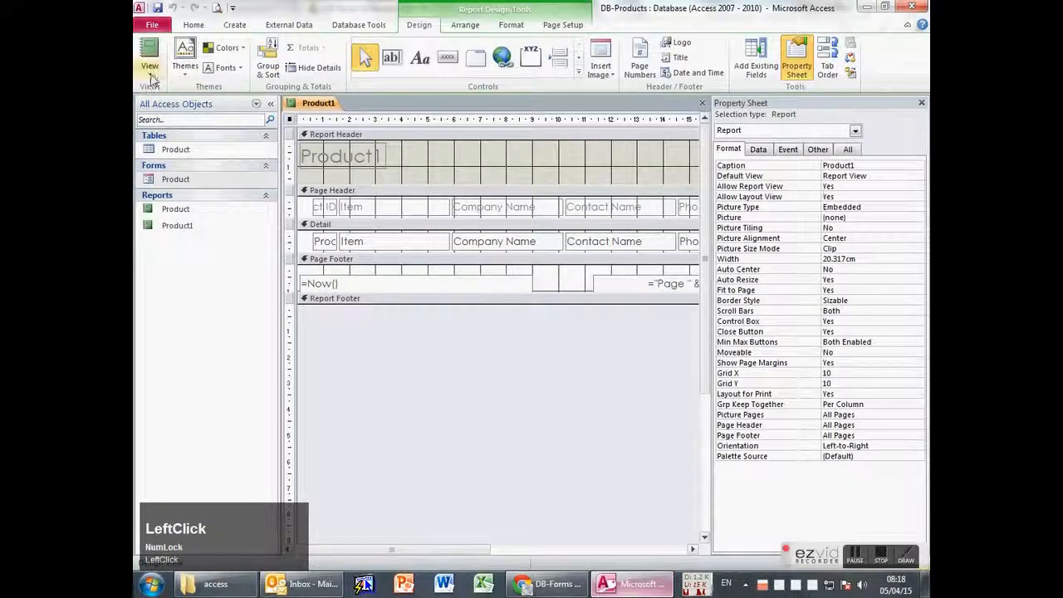
left_click(152, 75)
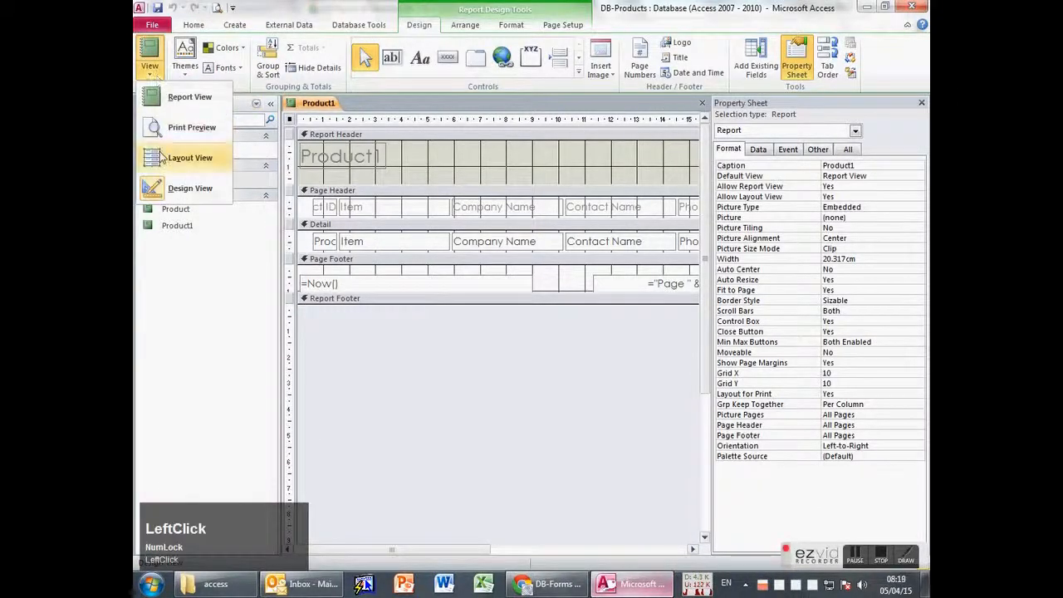
left_click(185, 158)
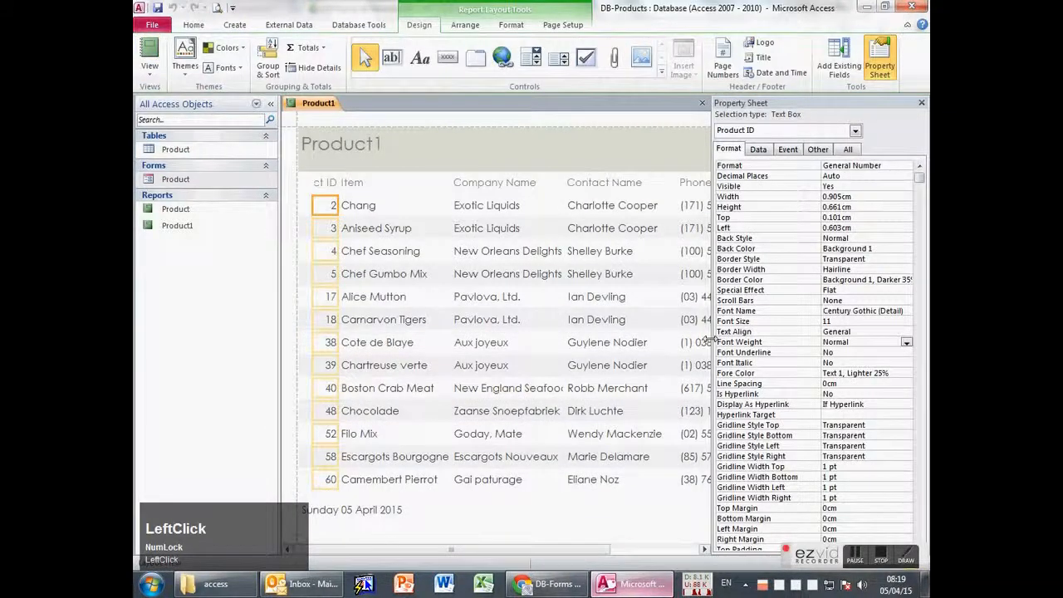
left_click(921, 102)
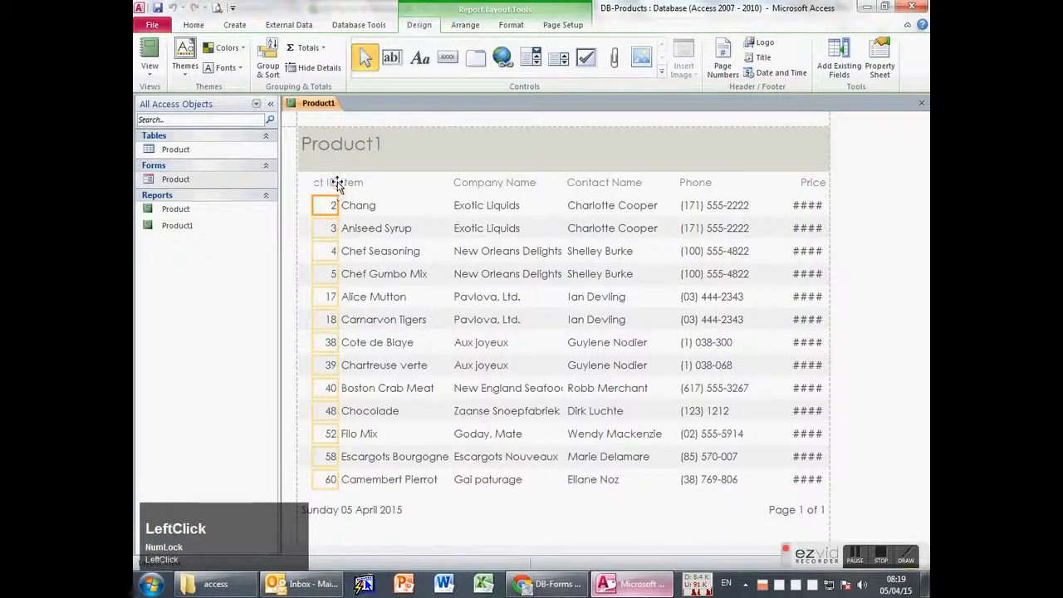
- Narrow the Phone heading and the Phone values column to free space before the Price column
left_click(799, 184)
left_click(804, 182)
left_click_drag(792, 182, 762, 167)
left_click(778, 171)
left_click(804, 170)
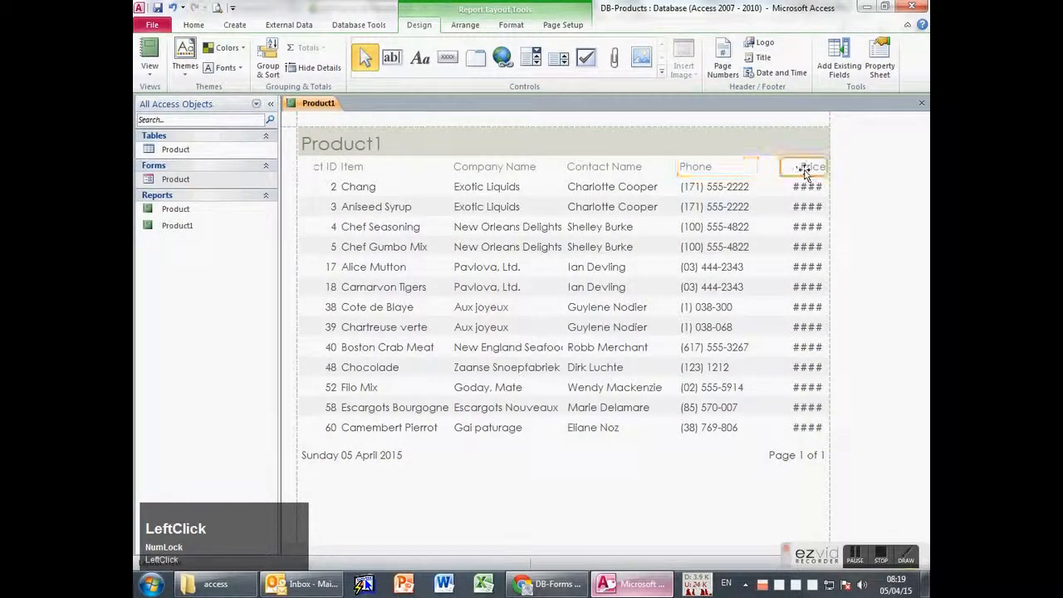
left_click(761, 191)
left_click_drag(787, 188, 758, 186)
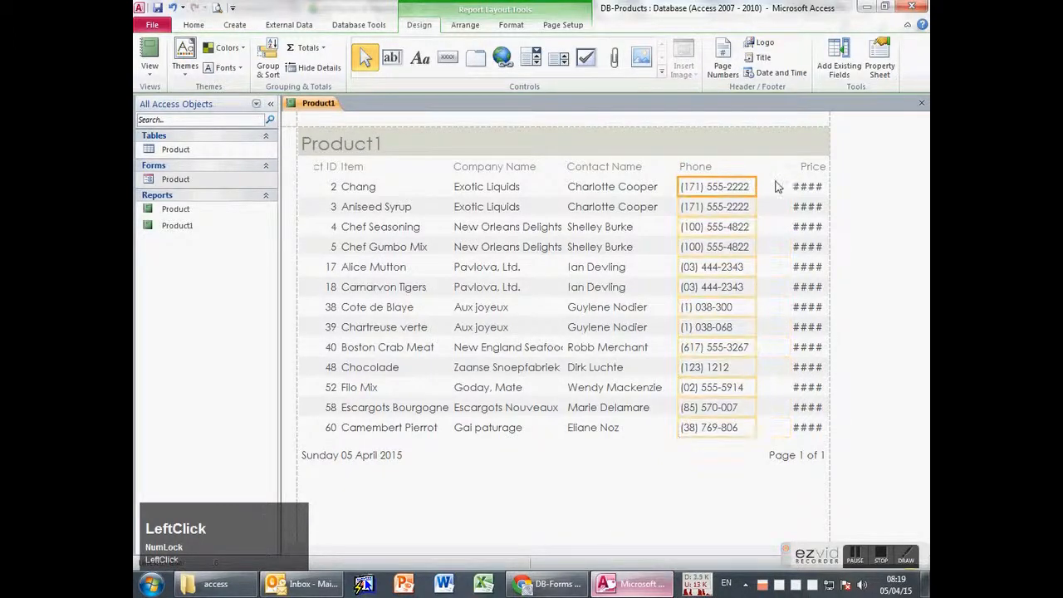
- Widen the Price values column toward the Phone column so the full prices display instead of number signs
left_click(796, 179)
left_click(785, 169)
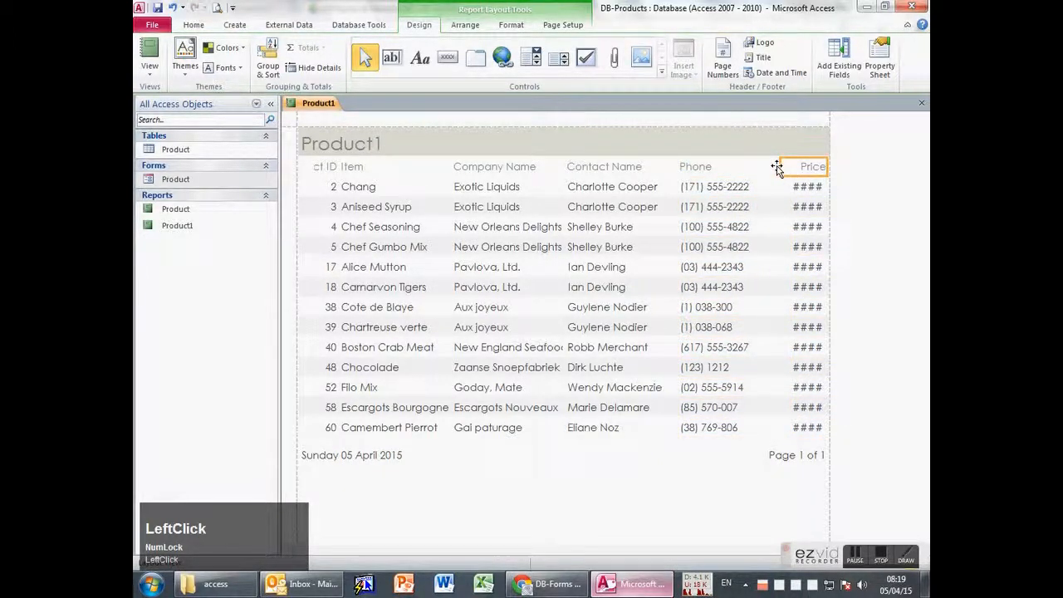
left_click_drag(828, 164, 768, 186)
left_click(807, 186)
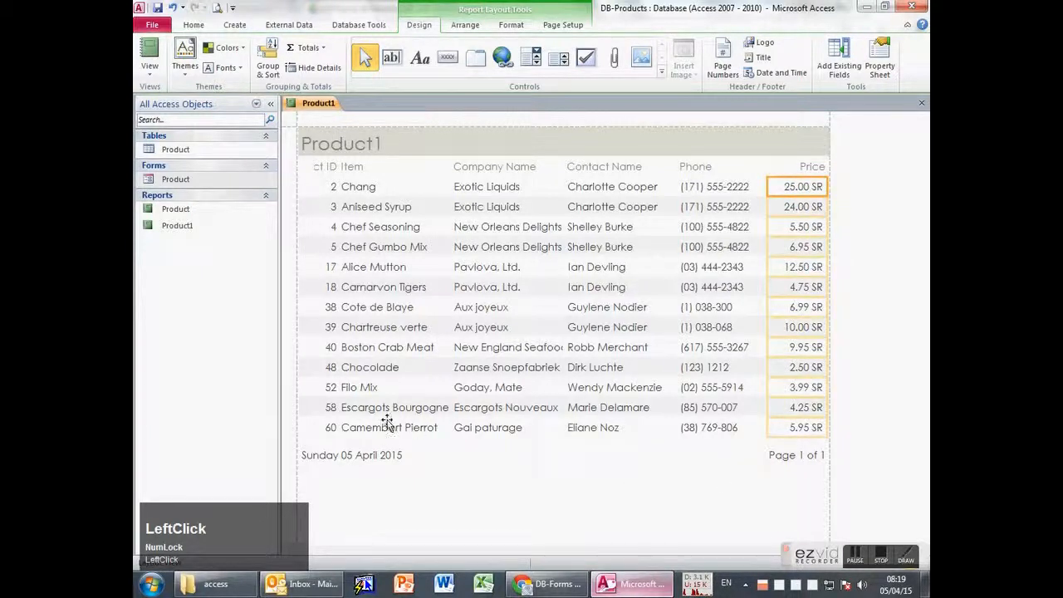
- Shorten the Item heading from its start and widen the Product ID heading so its full text fits
left_click(319, 167)
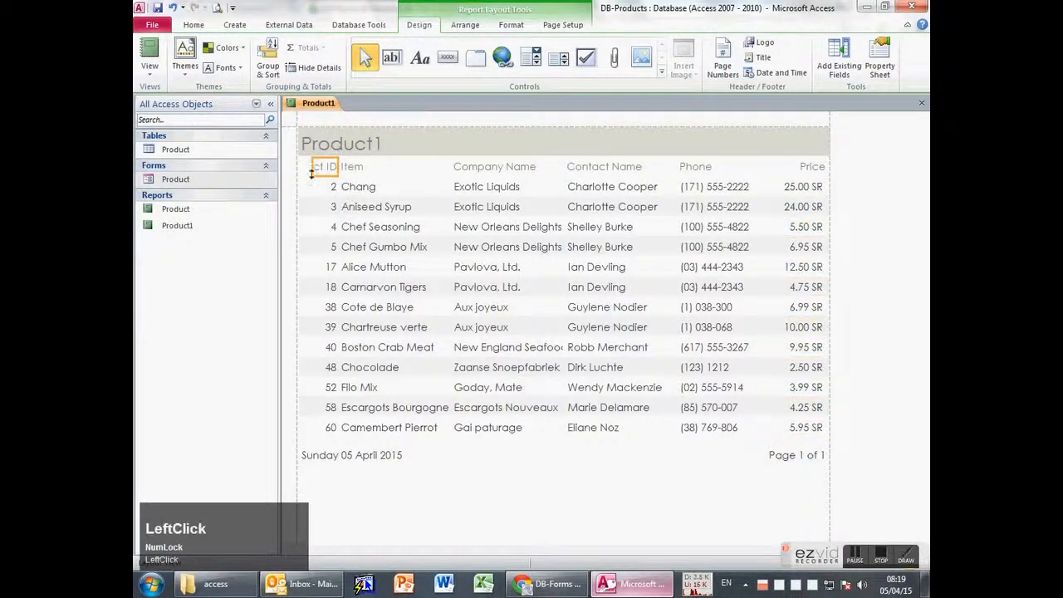
left_click(358, 169)
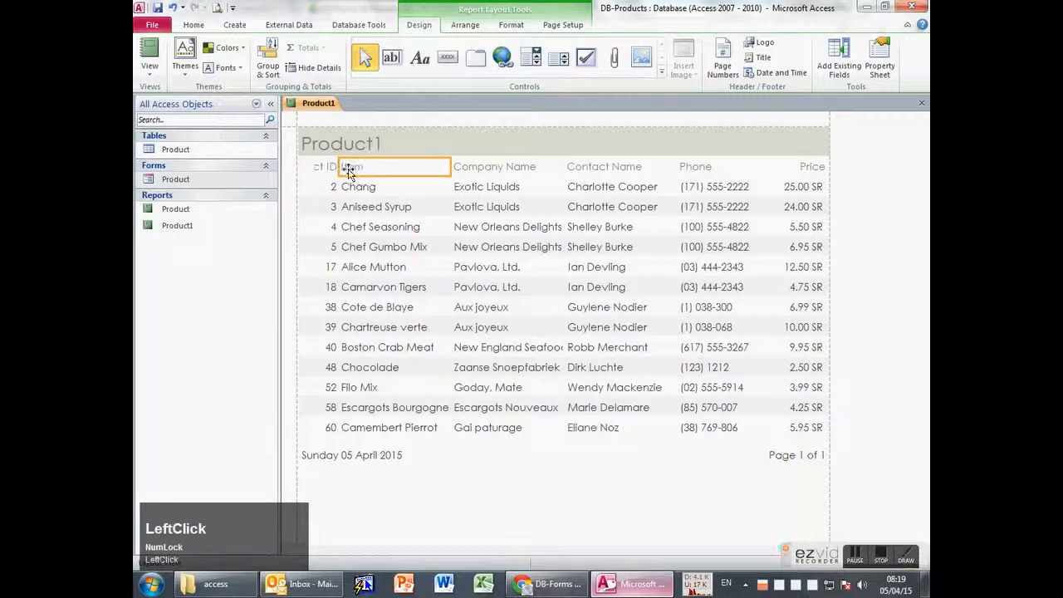
left_click_drag(339, 167, 299, 168)
left_click(327, 169)
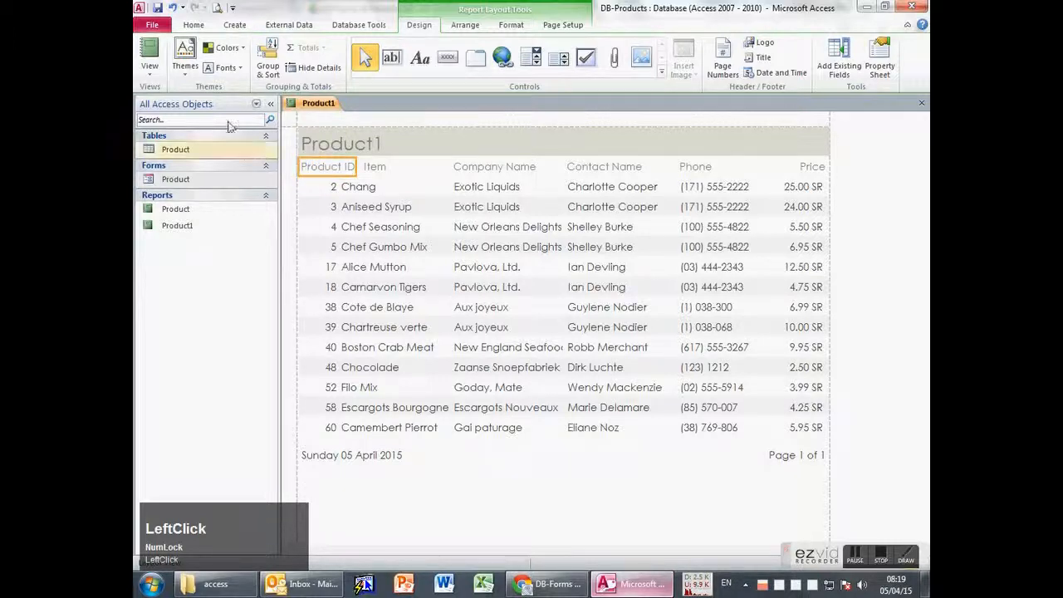
left_click(328, 226)
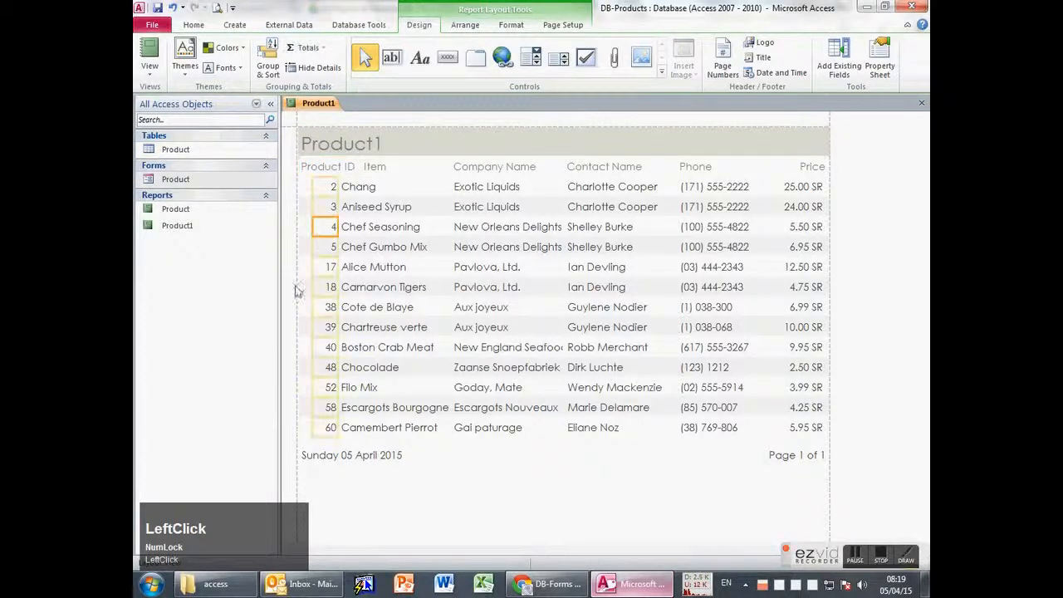
left_click(373, 169)
left_click(362, 462)
left_click(540, 524)
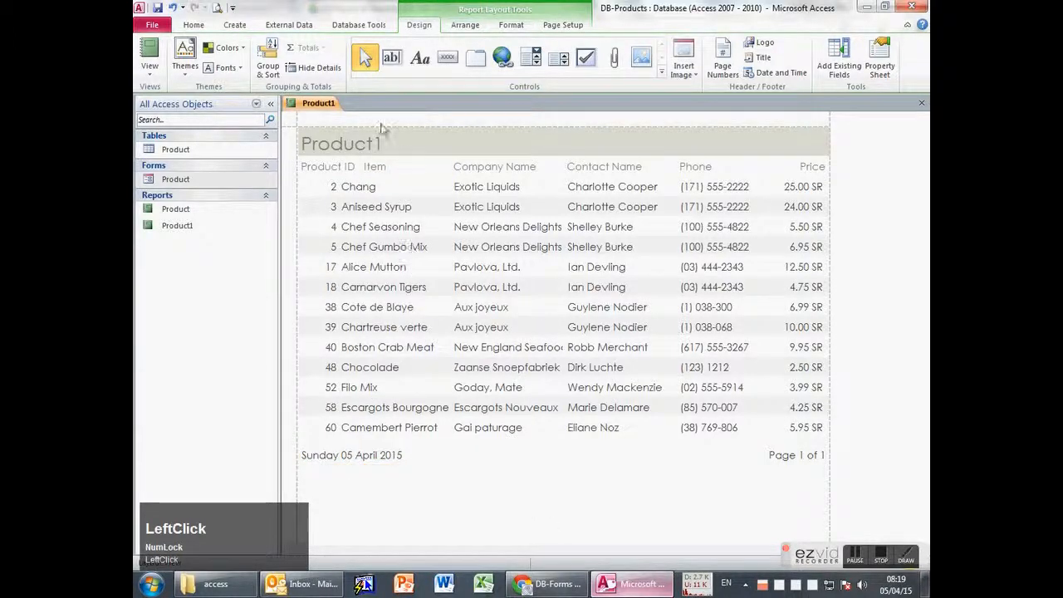
- Review the tabular report in Report View, Design View and Print Preview, and close the preview
left_click(149, 57)
left_click(149, 73)
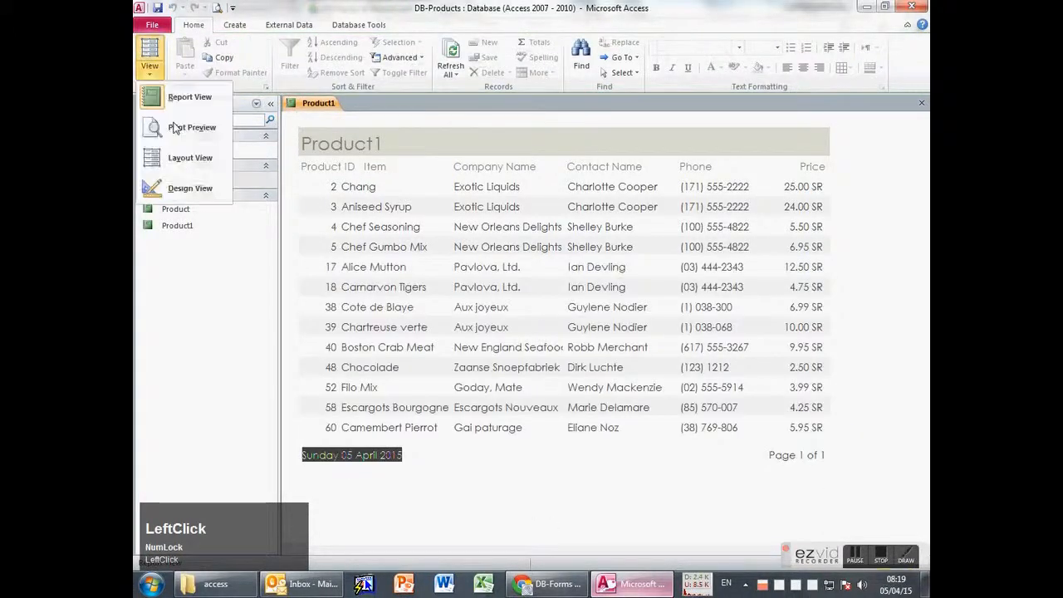
left_click(185, 189)
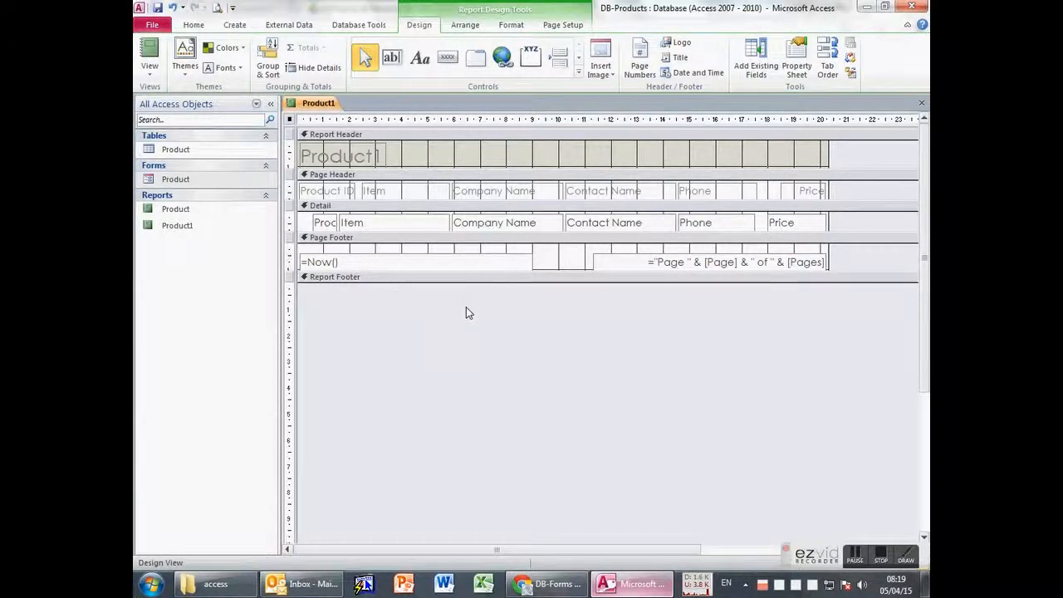
left_click(149, 57)
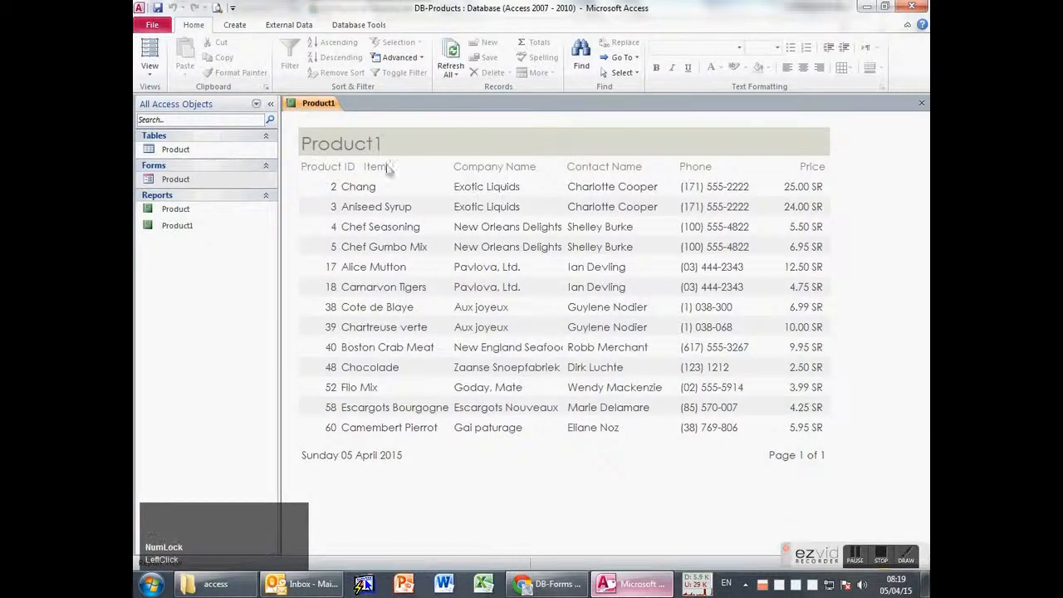
left_click(149, 69)
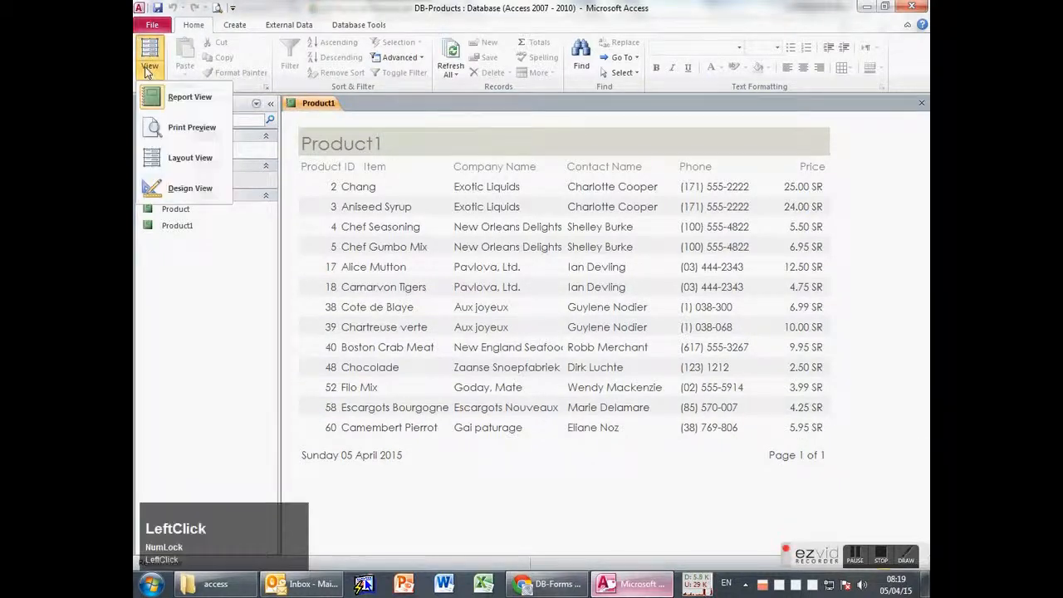
left_click(187, 129)
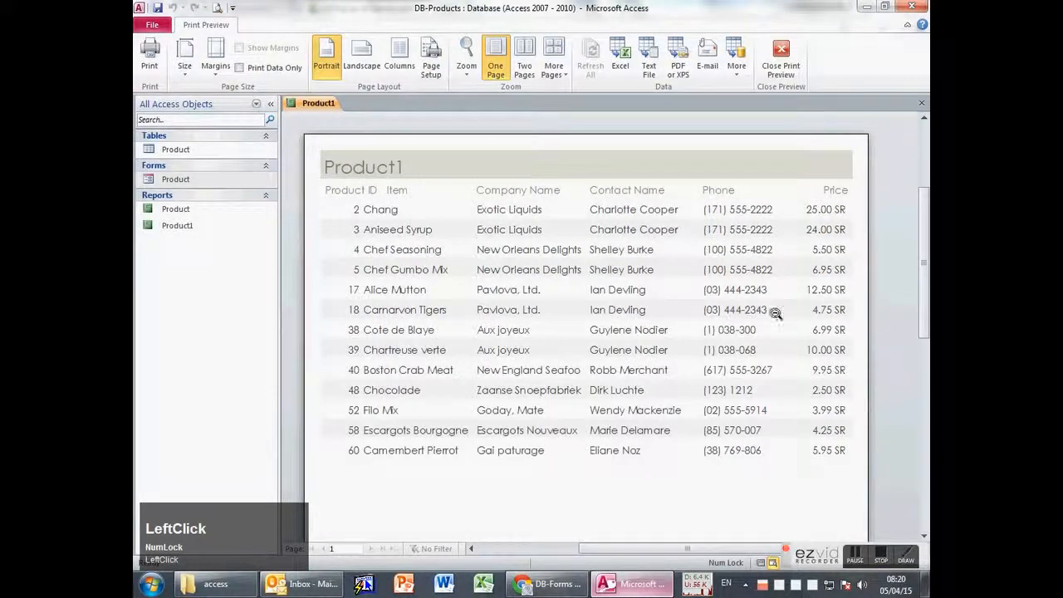
scroll(731, 330, "down", 3)
left_click(667, 304)
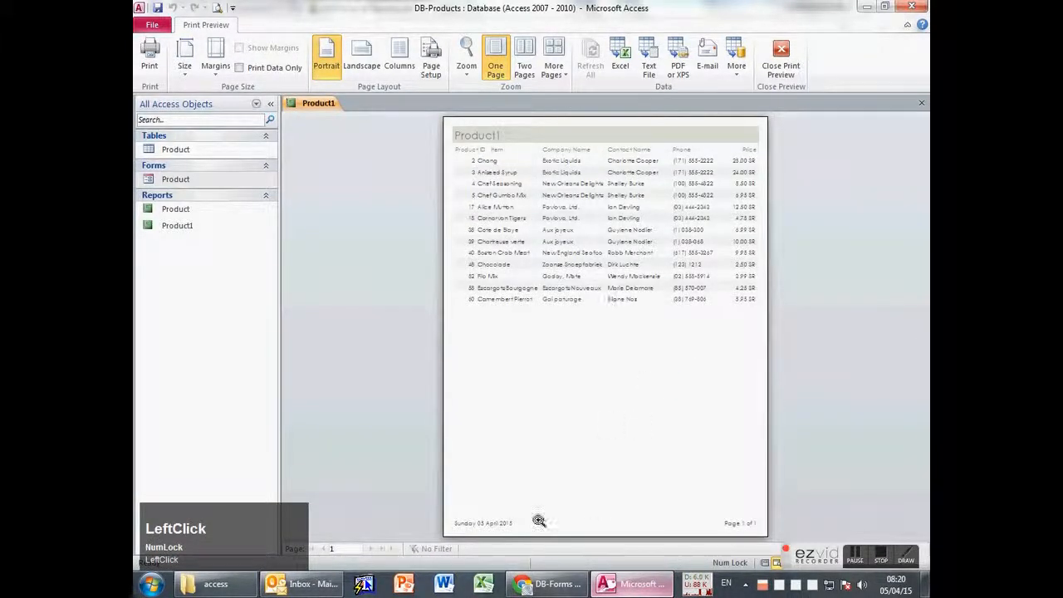
left_click(612, 344)
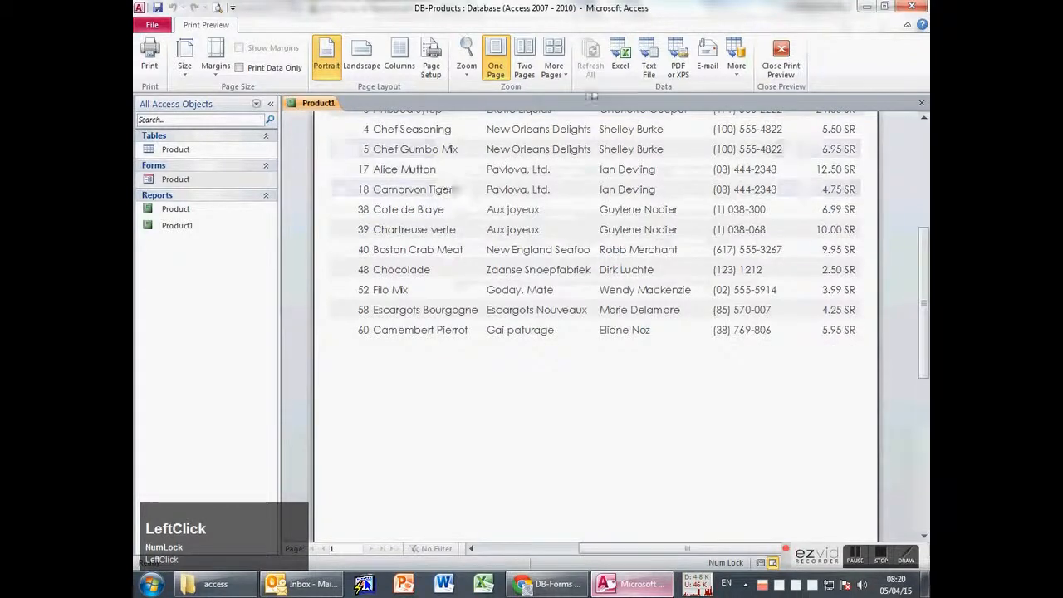
left_click(781, 57)
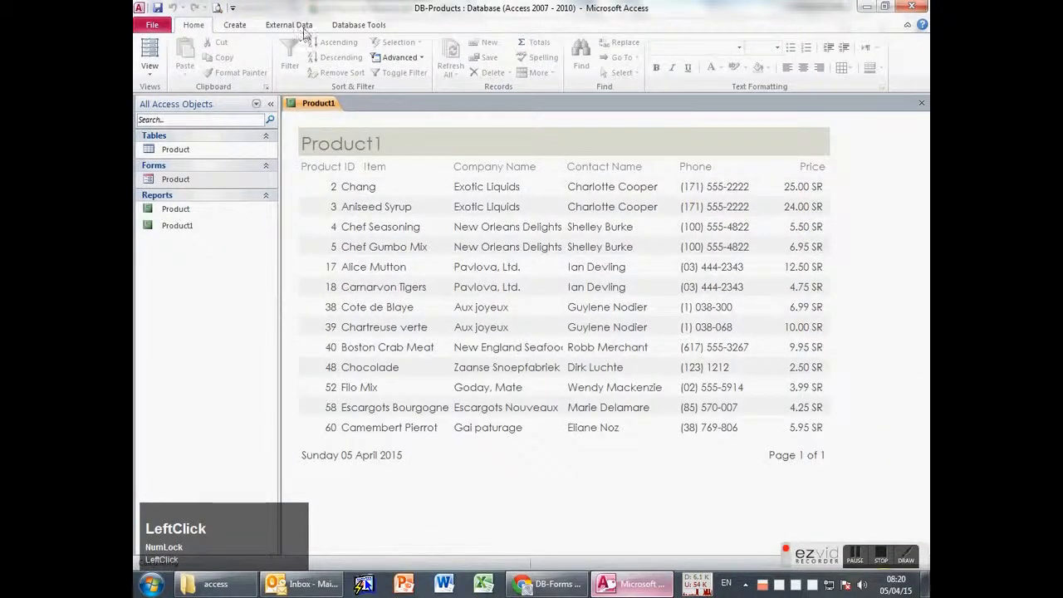
- Create a third report with the Report Wizard using all Product table fields, no grouping or sorting, and the Justified layout in Portrait orientation
left_click(233, 24)
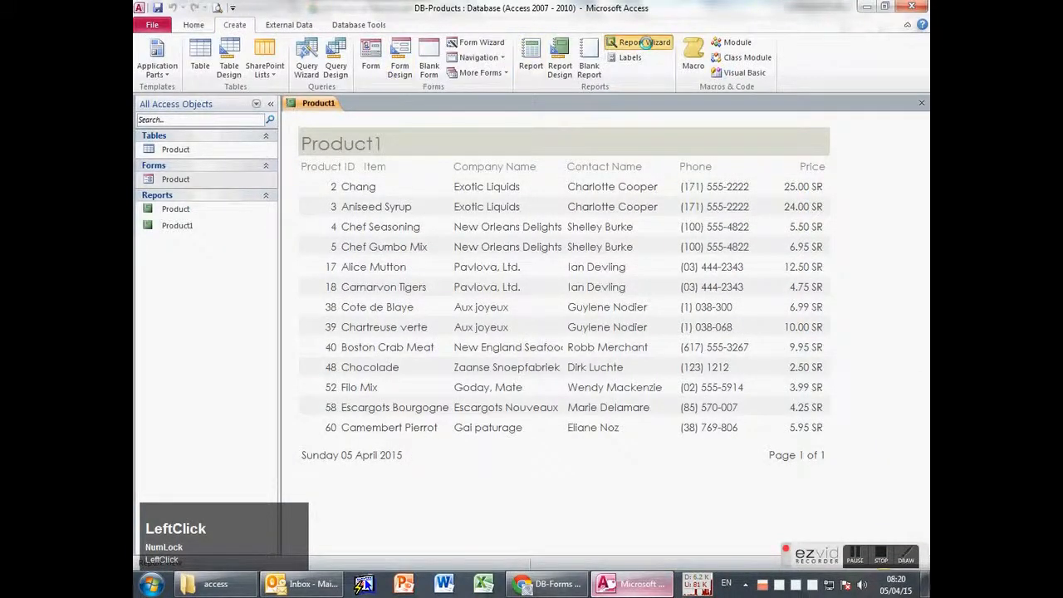
left_click(644, 43)
left_click(508, 260)
left_click(613, 340)
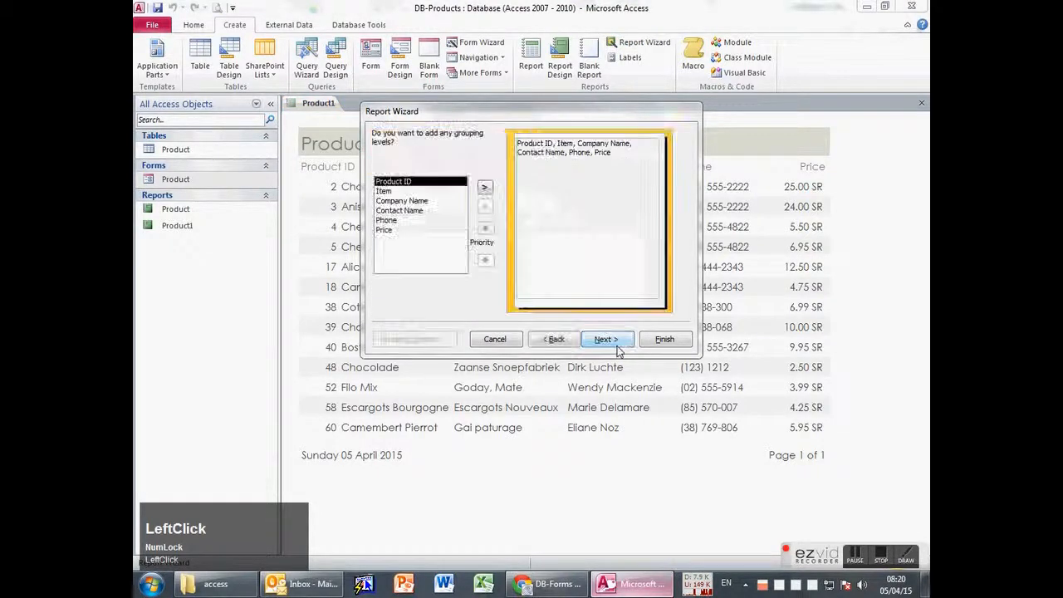
left_click(613, 340)
left_click(613, 340)
left_click(573, 196)
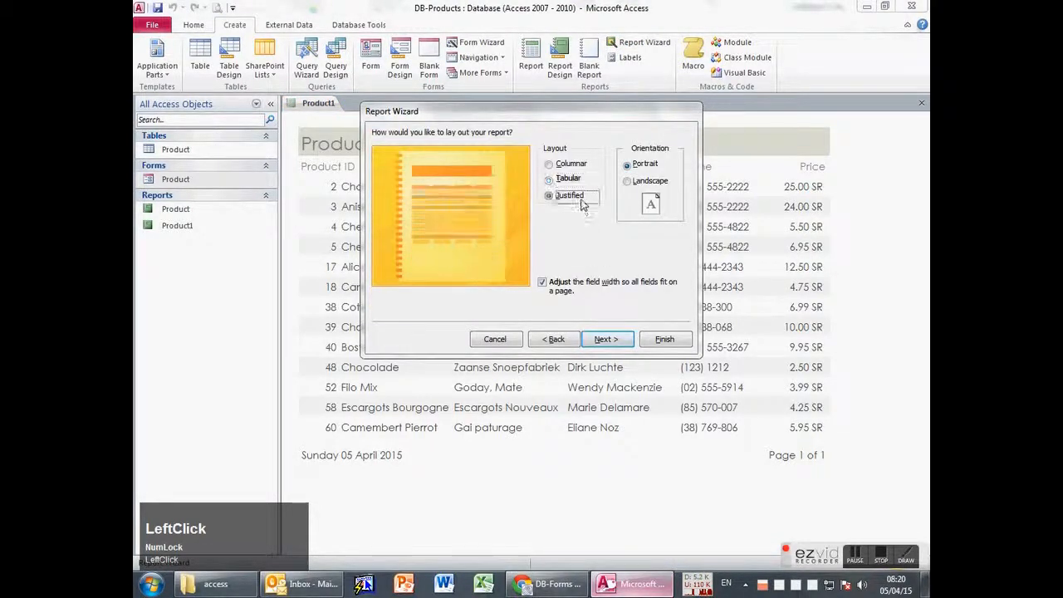
left_click(661, 348)
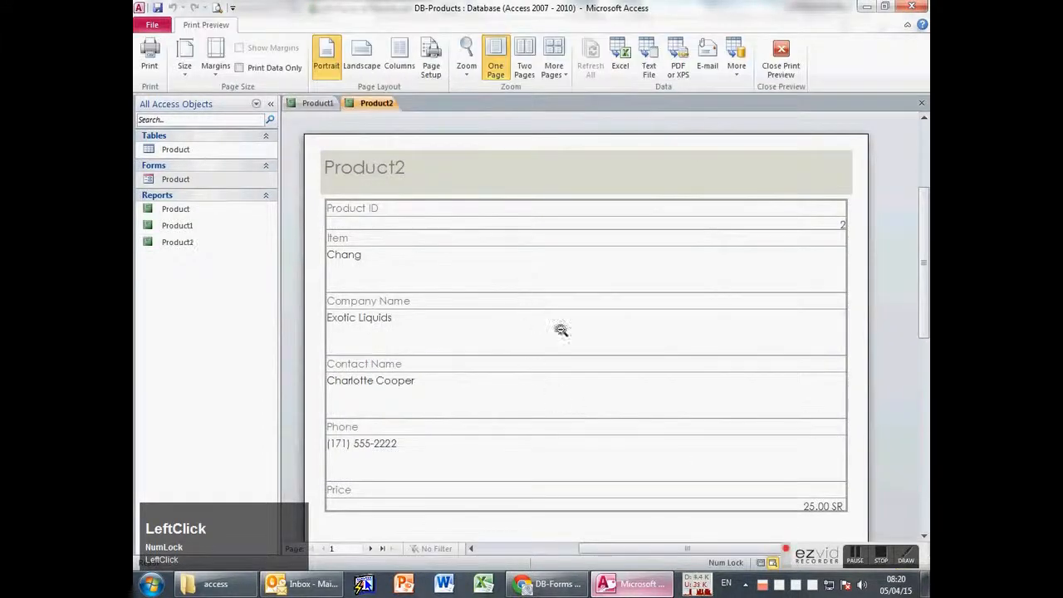
- Examine the first, second and last pages of the justified report in Print Preview, and close the preview
left_click(867, 273)
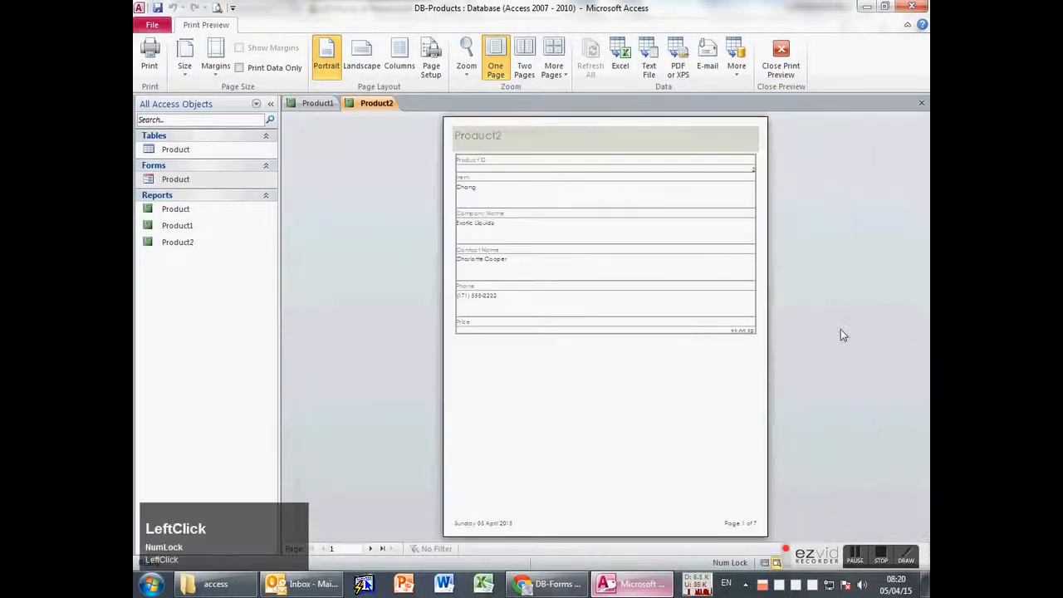
left_click(523, 202)
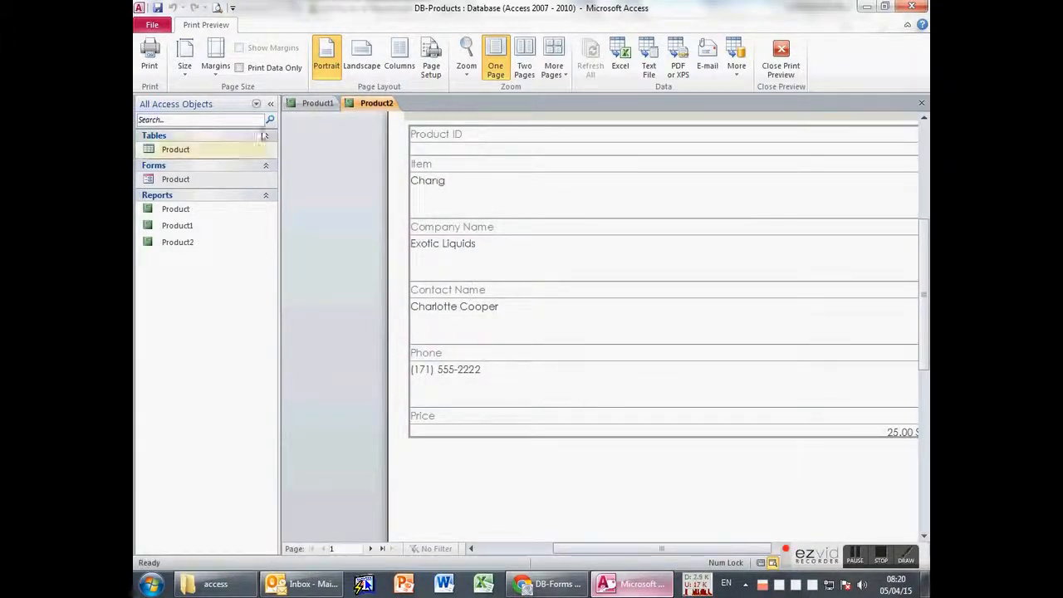
left_click(368, 549)
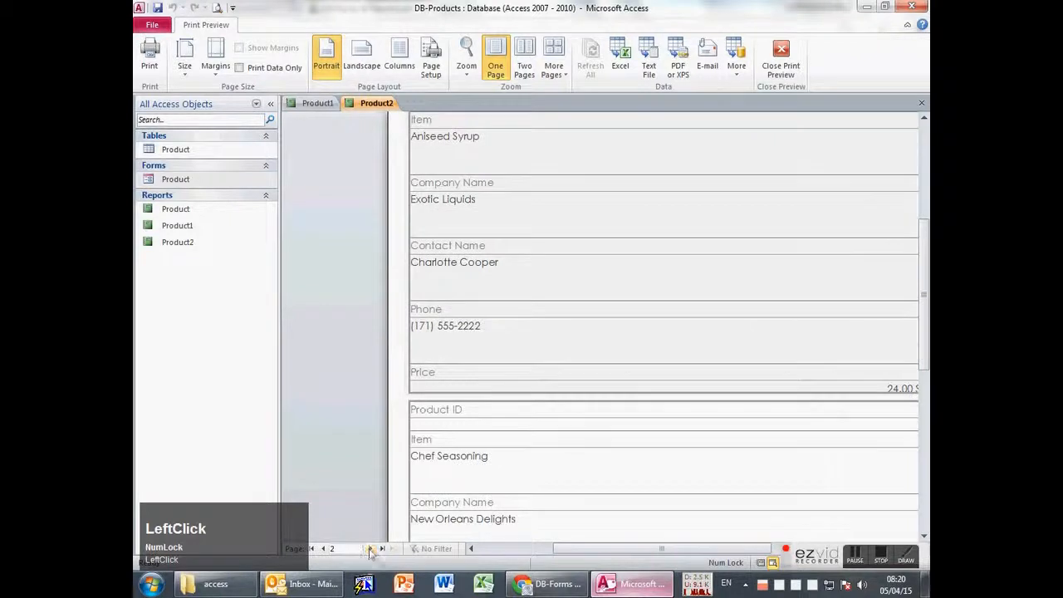
left_click(578, 439)
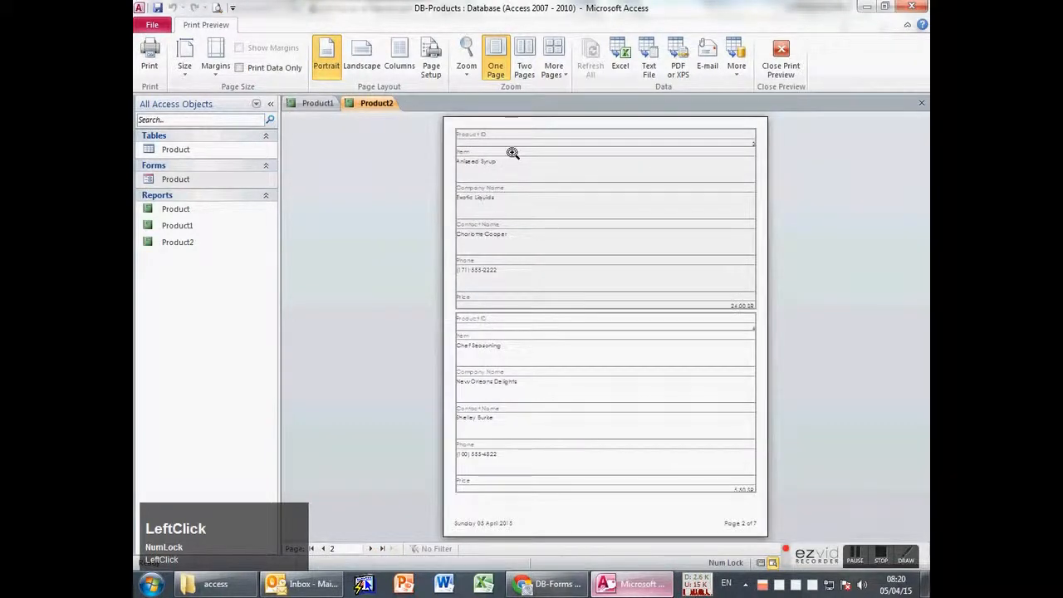
left_click(382, 549)
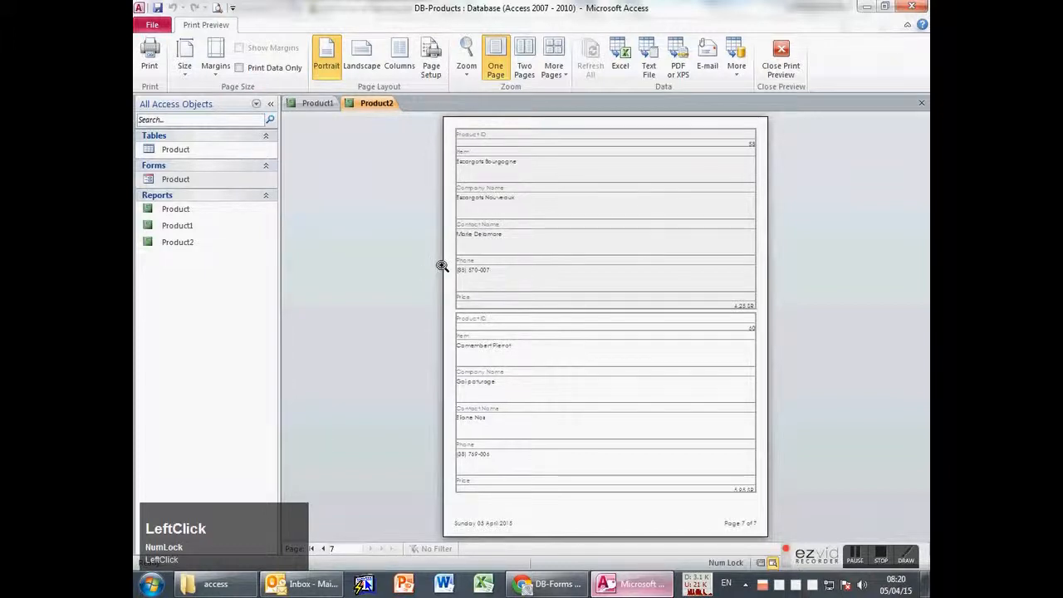
left_click(799, 65)
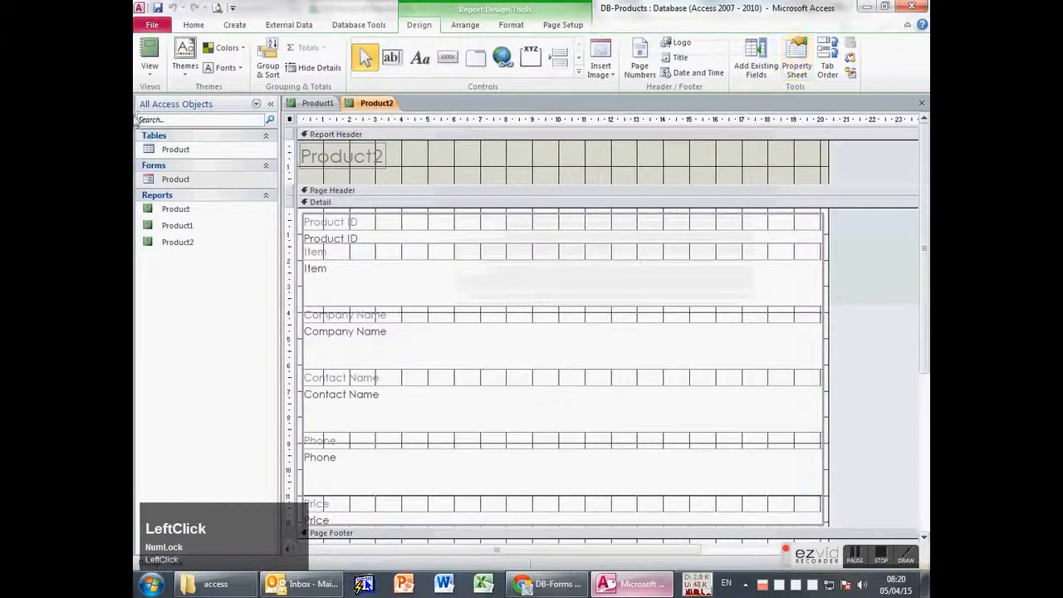
- Reduce the height of the Item field in the Product2 report's Design View and check it in Layout View
left_click(149, 58)
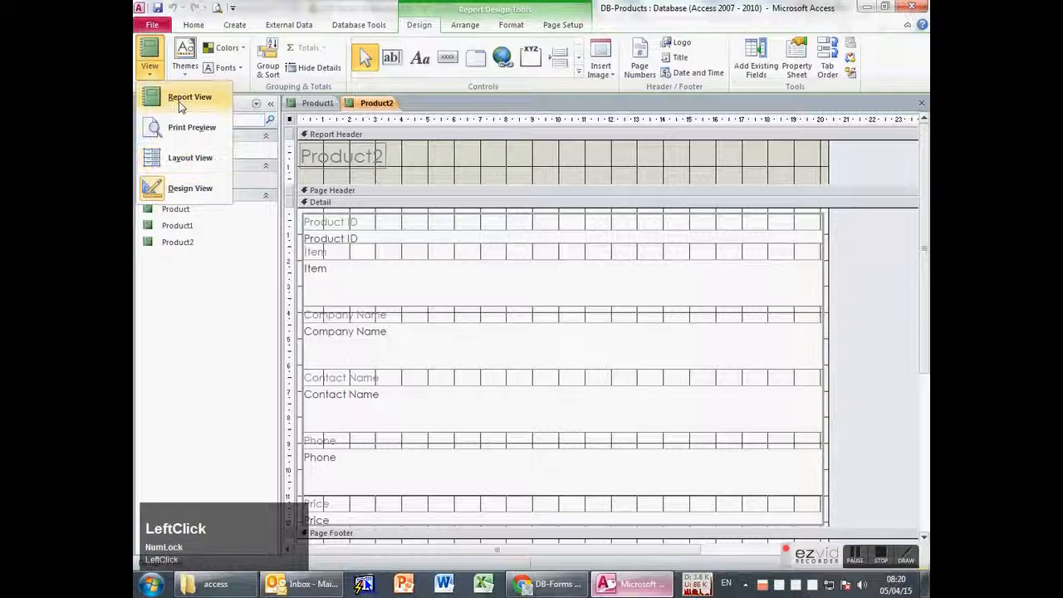
left_click(174, 186)
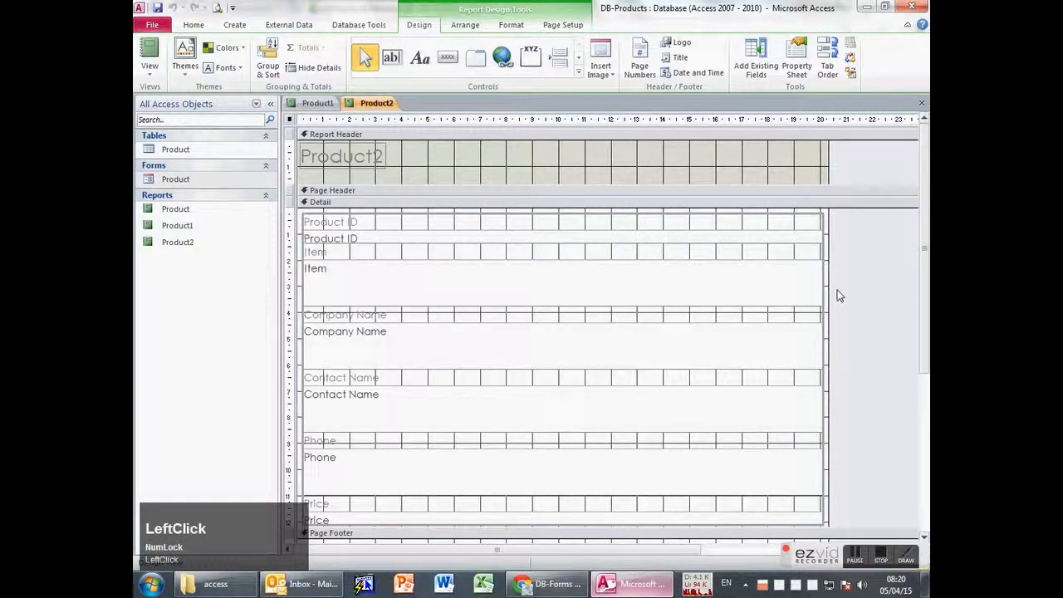
left_click(558, 272)
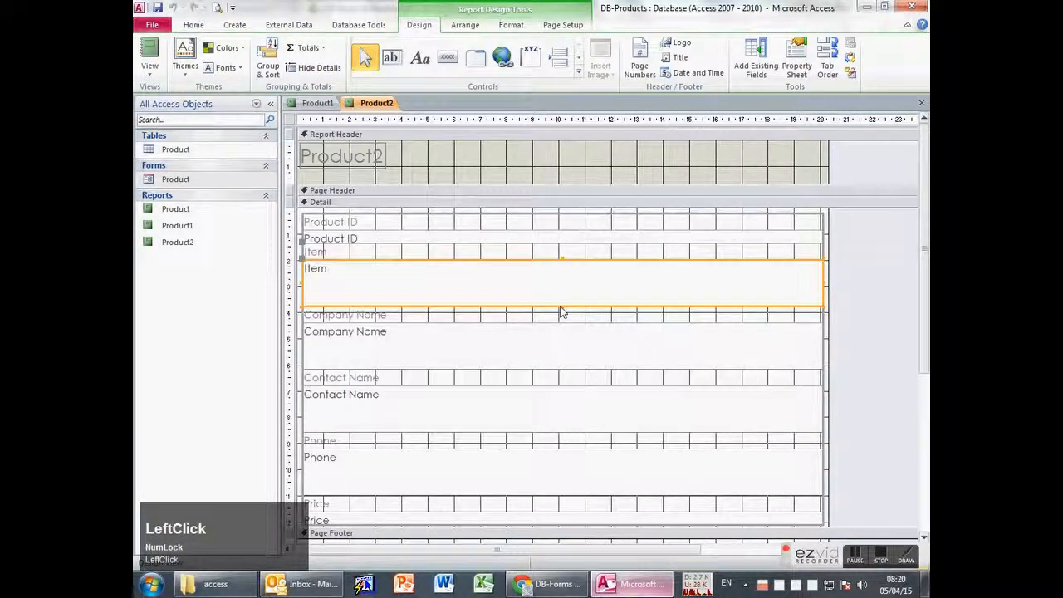
left_click_drag(563, 307, 564, 277)
left_click(519, 315)
left_click(149, 81)
left_click(191, 157)
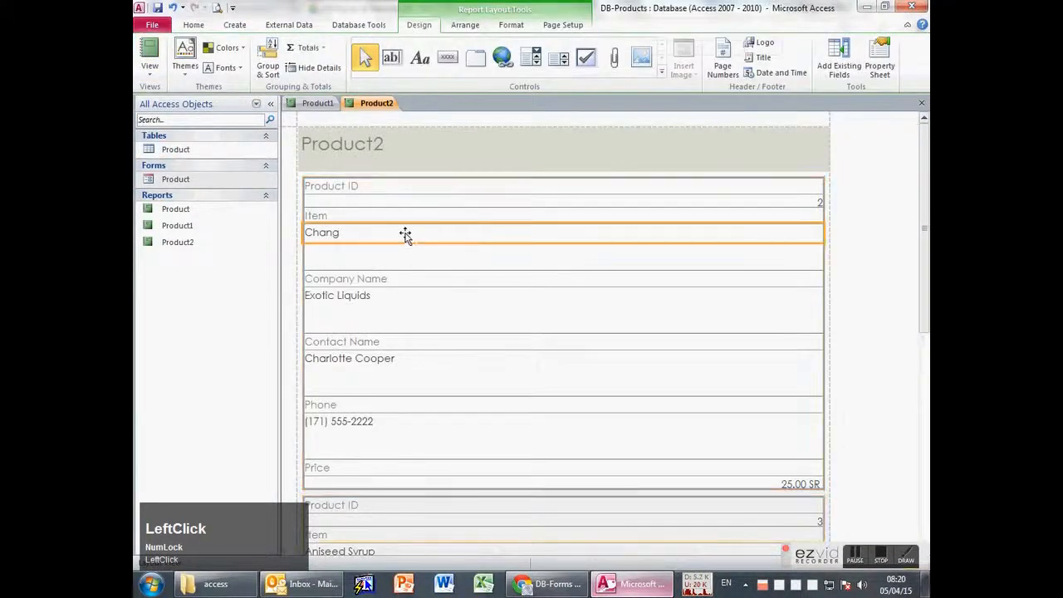
left_click(404, 264)
left_click(417, 278)
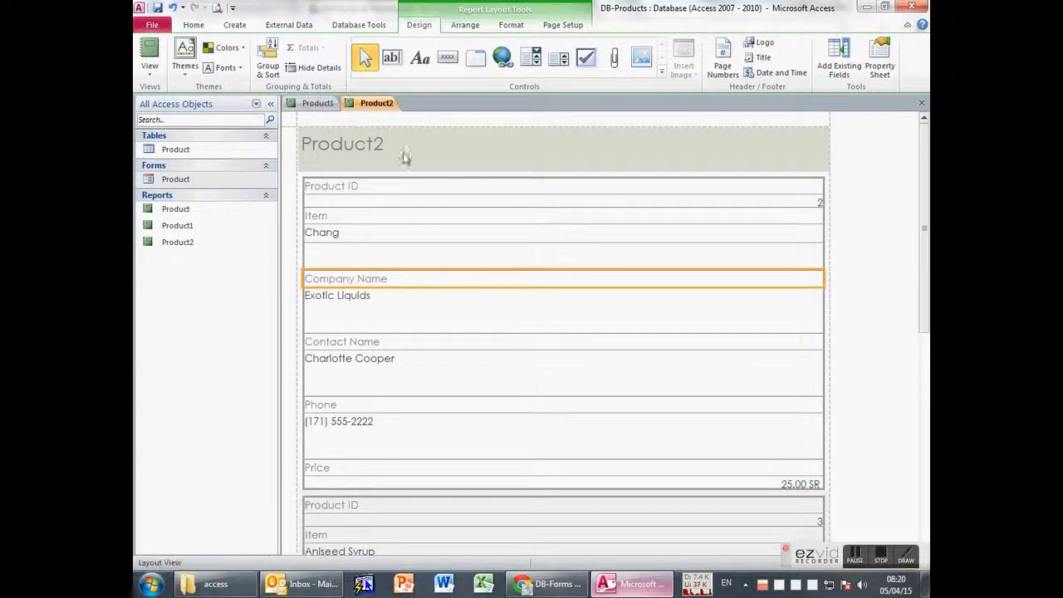
- Close the Product2 and Product1 reports without saving their design changes
middle_click(378, 104)
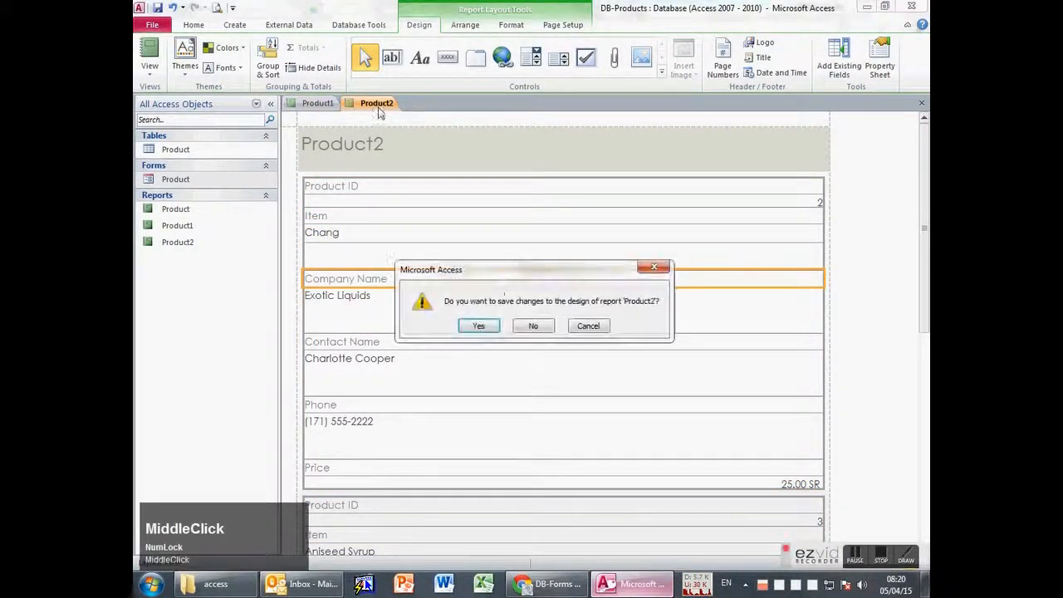
left_click(537, 328)
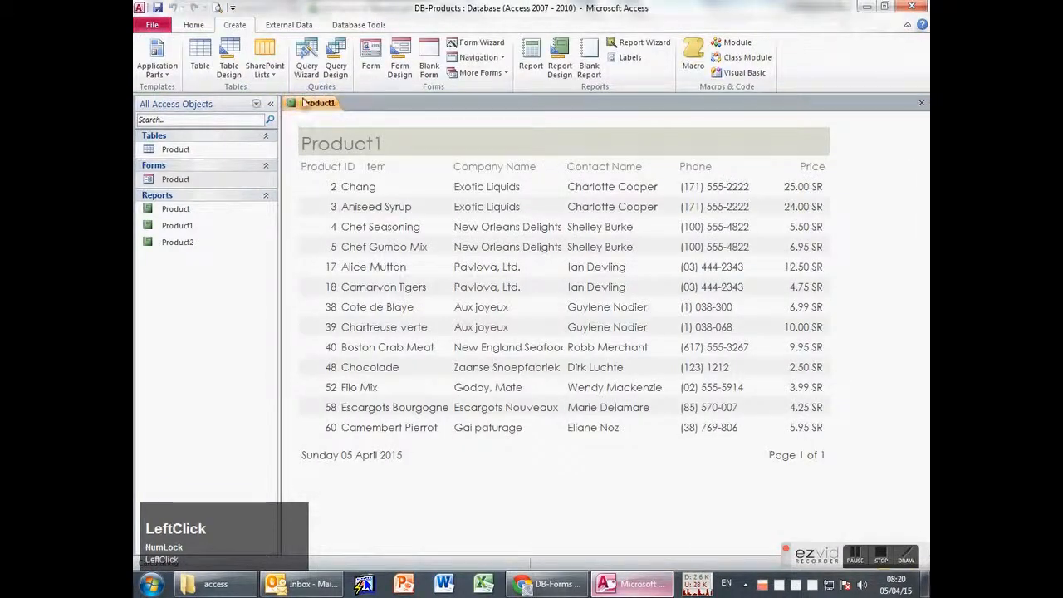
middle_click(304, 101)
left_click(535, 328)
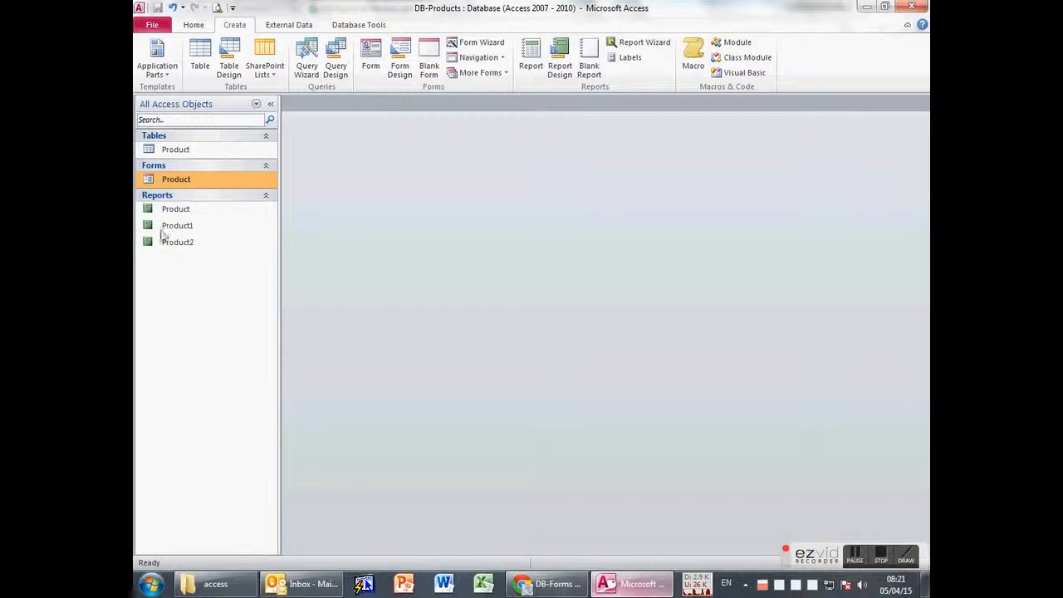
- Open the Product report in Design View and draw a label about 2 cm wide beside the Product ID field in the Detail section
left_click(166, 227)
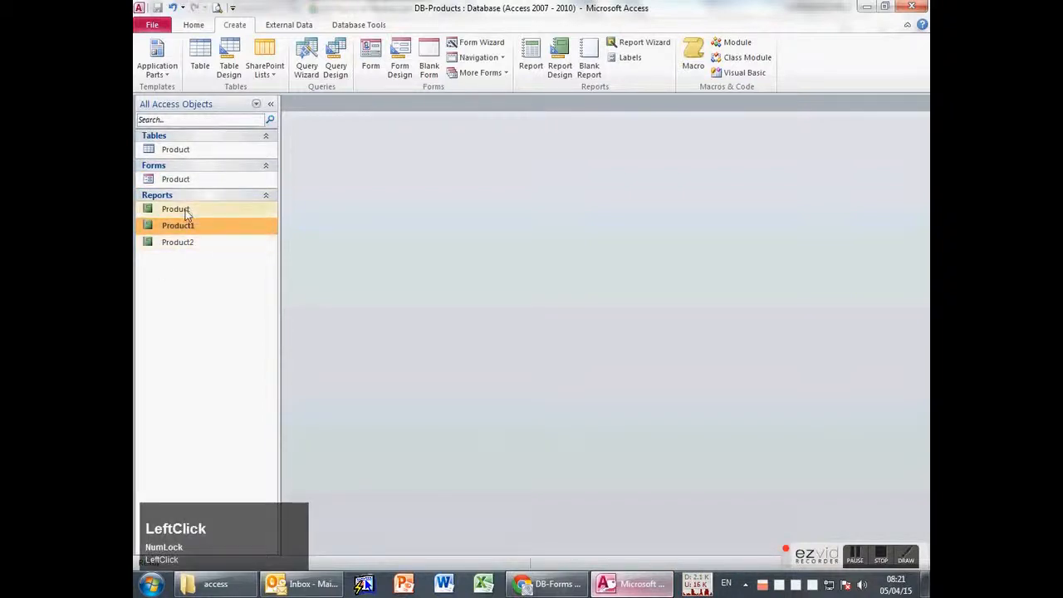
left_click(186, 213)
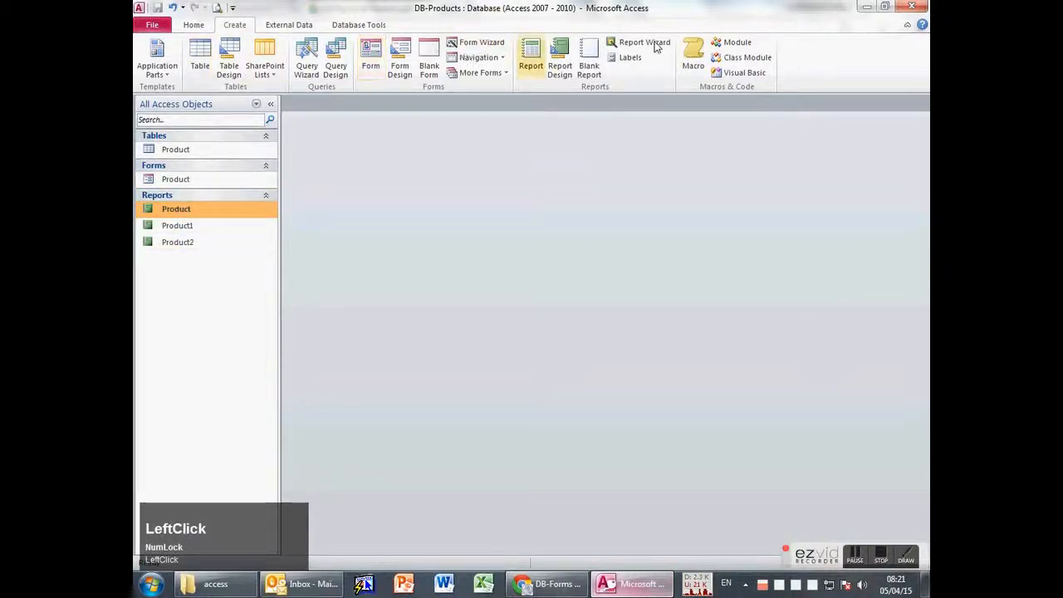
right_click(191, 213)
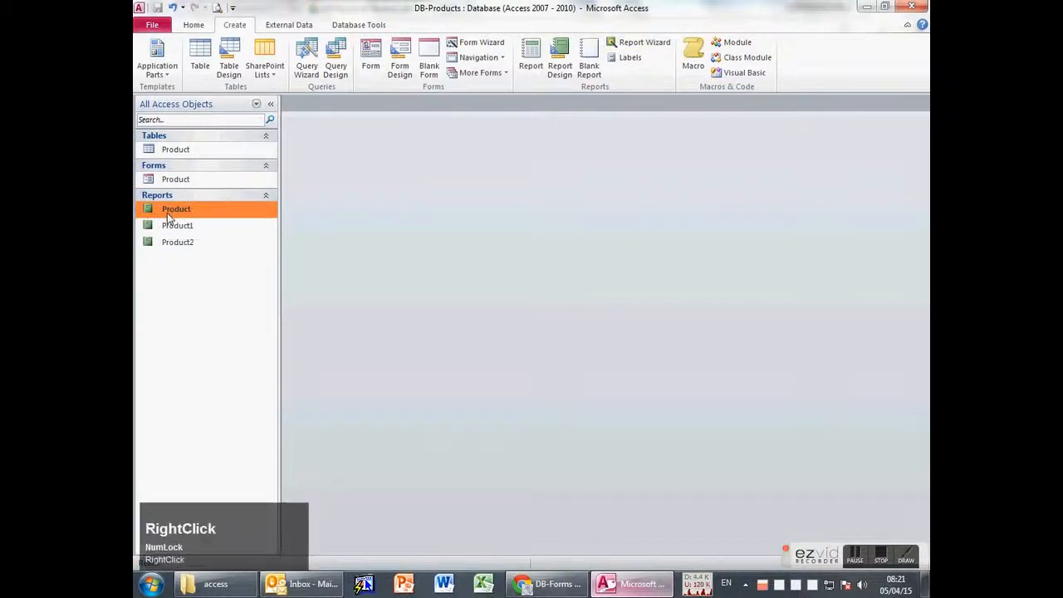
left_click(203, 249)
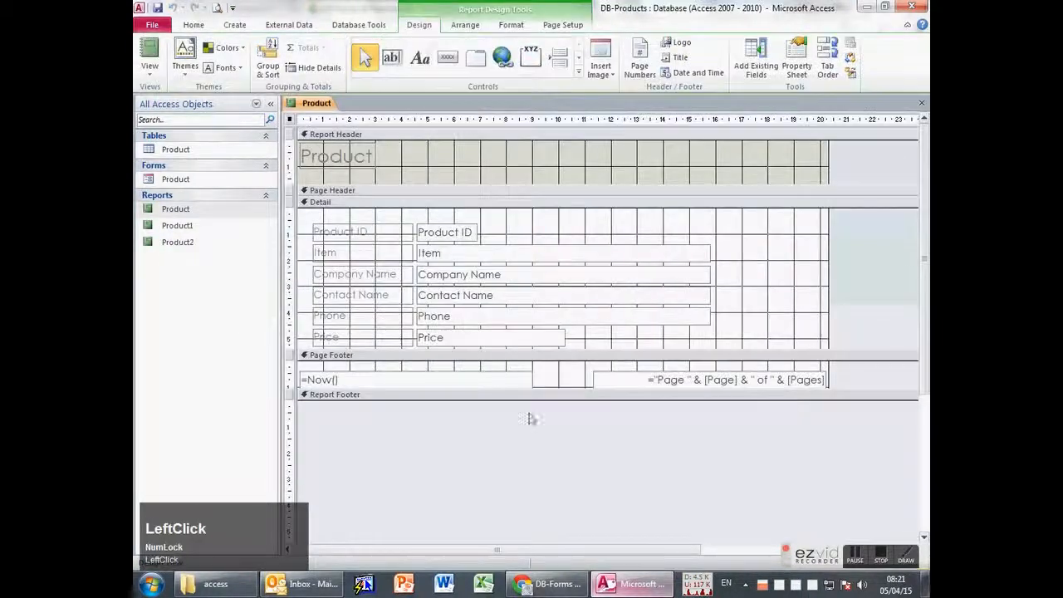
left_click(391, 57)
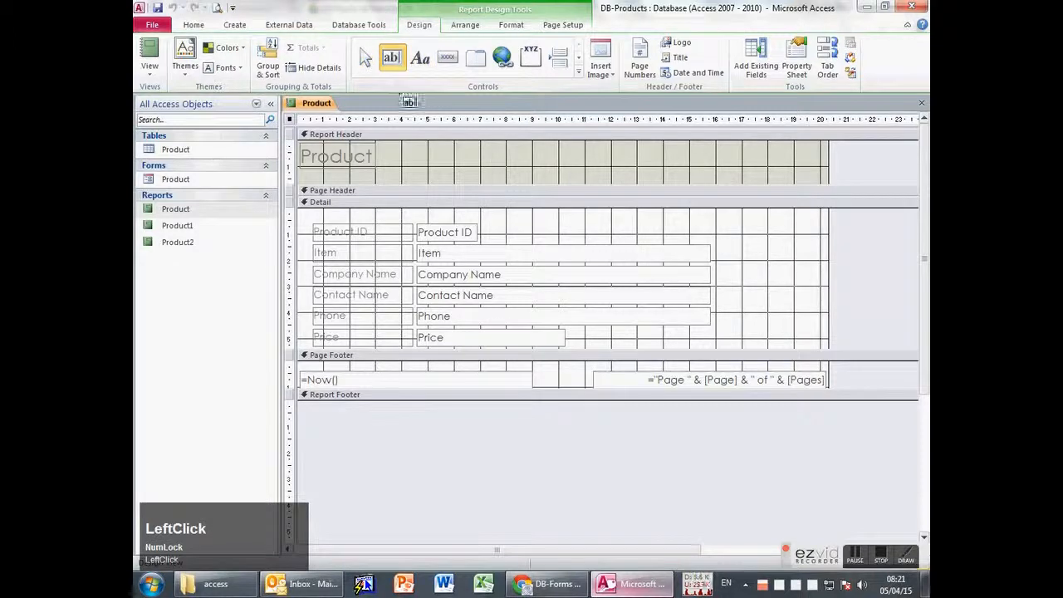
left_click(421, 56)
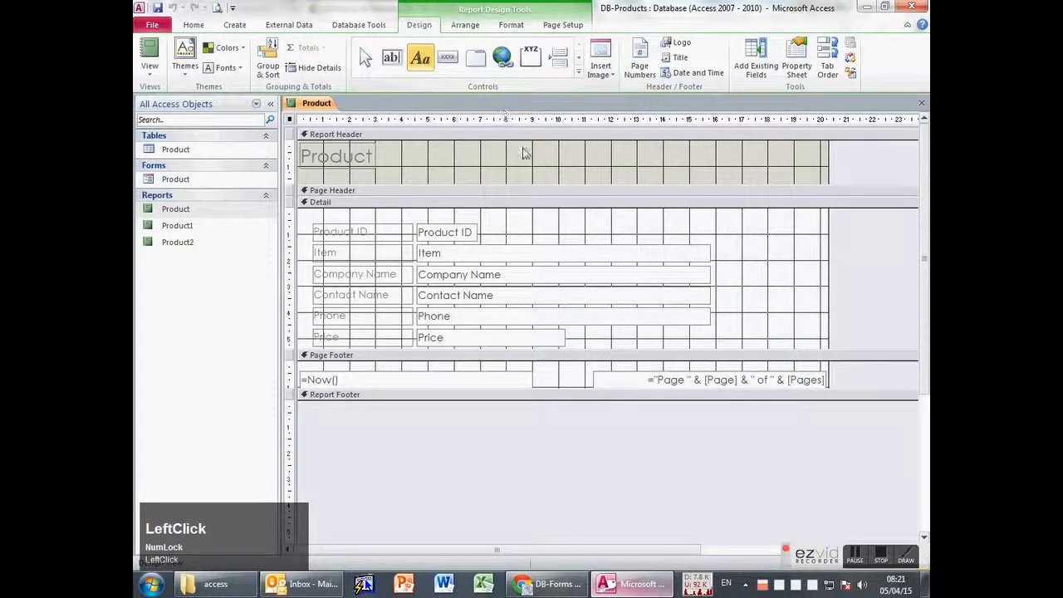
left_click_drag(752, 224, 804, 246)
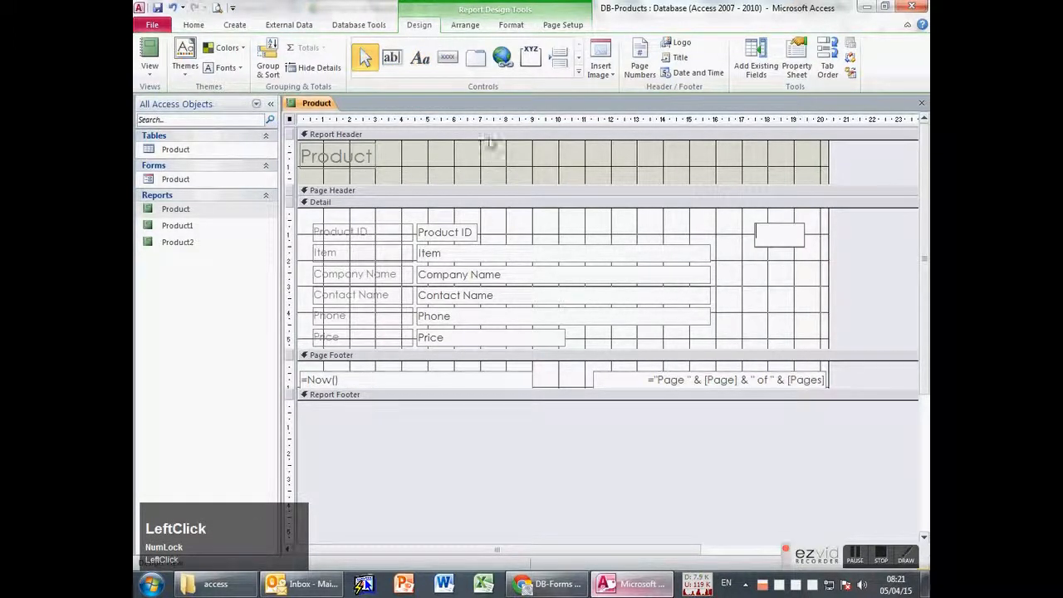
- Insert Chrysanthemum.jpg from Sample Pictures as an image about 2.5 cm square beside the fields in the Detail section
left_click(579, 72)
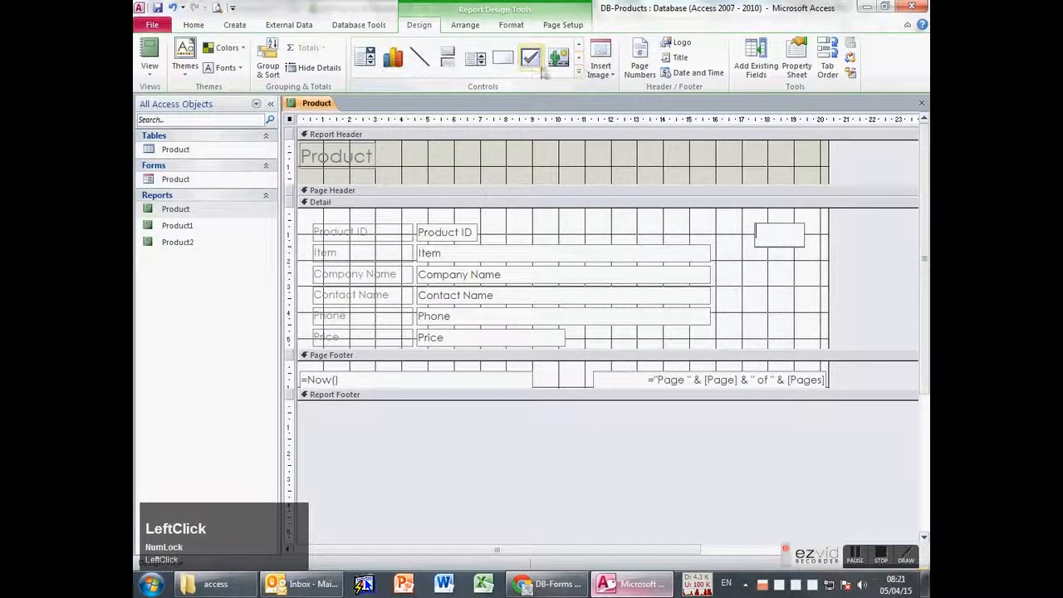
left_click(579, 58)
left_click(475, 56)
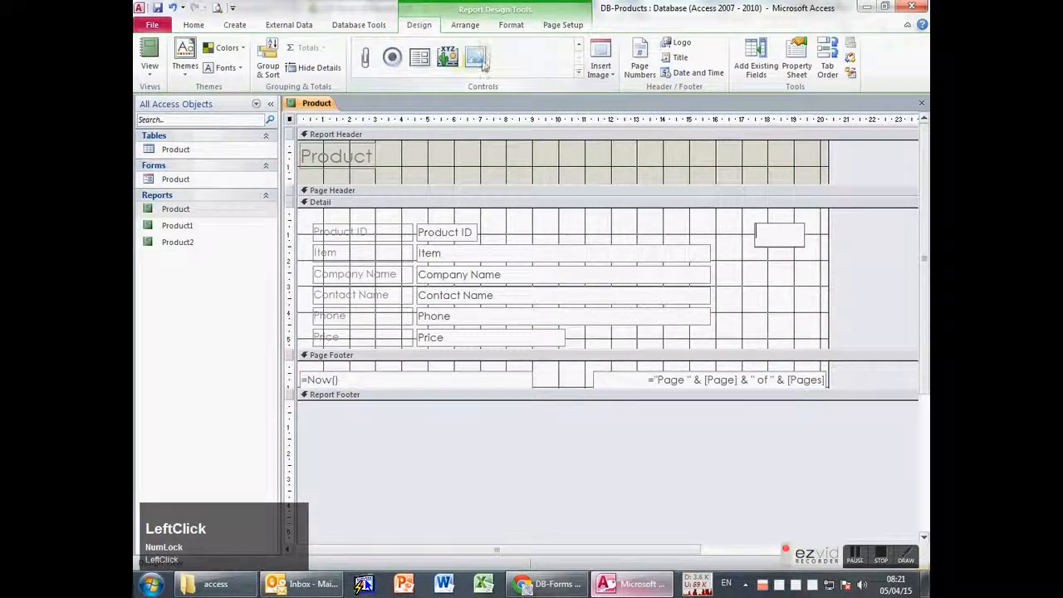
left_click_drag(738, 241, 803, 311)
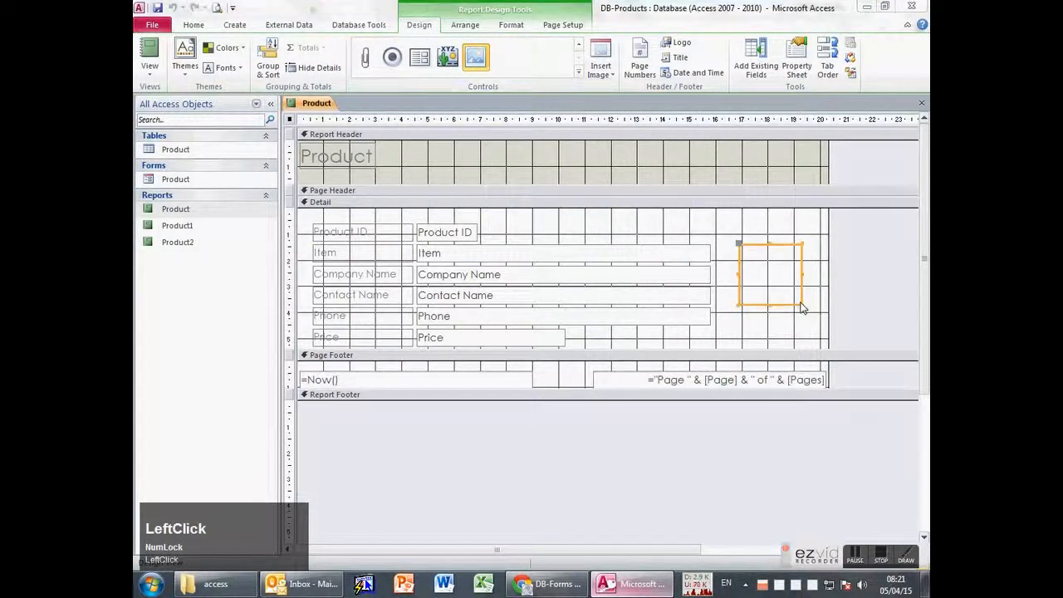
double_click(693, 291)
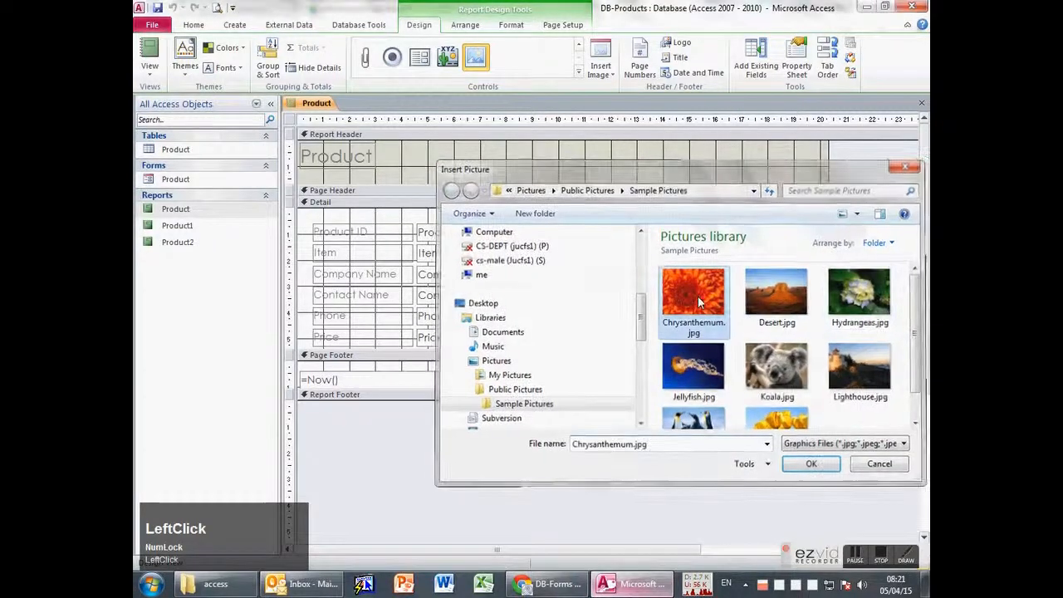
left_click(772, 337)
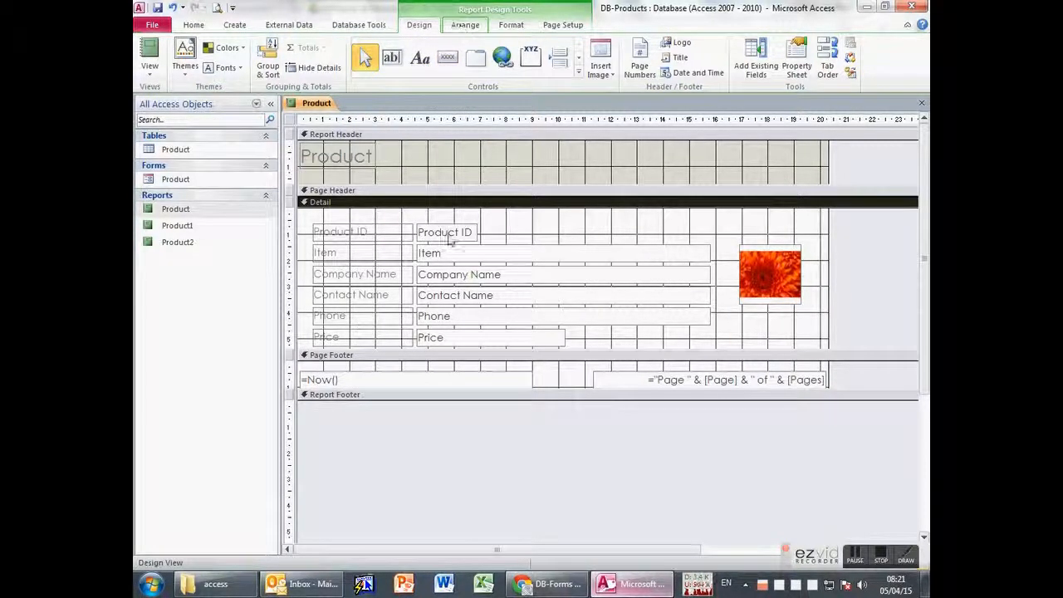
- Compare the Product report with its picture in Report View, Design View and Layout View
left_click(149, 69)
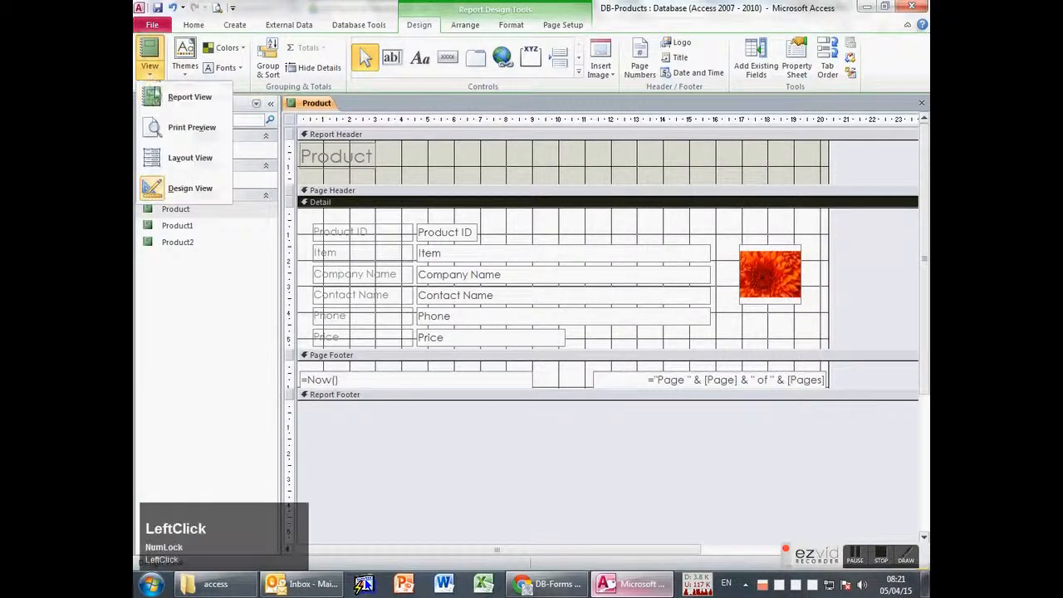
left_click(162, 96)
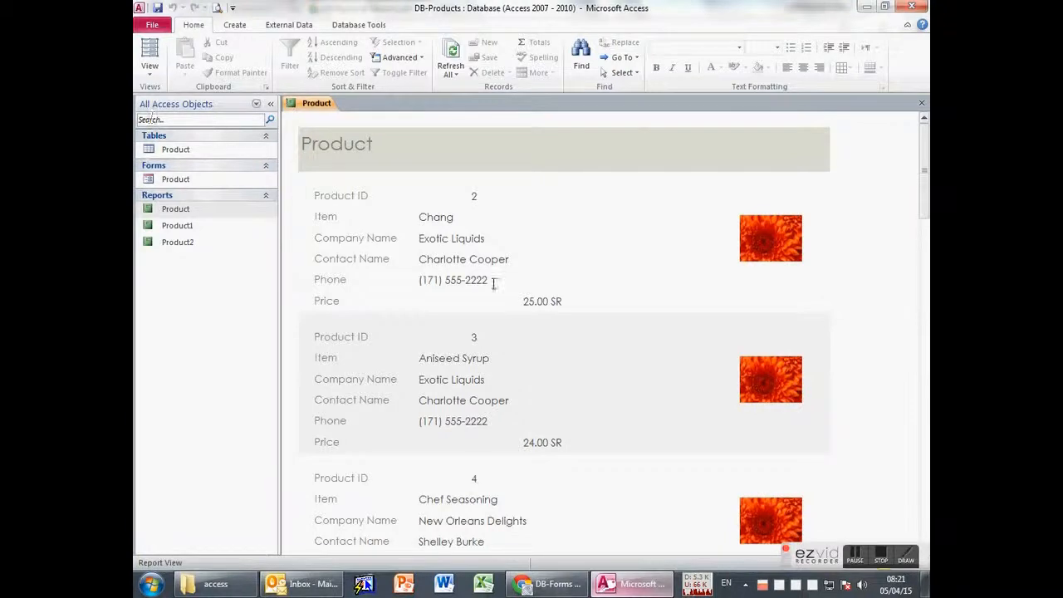
left_click(150, 71)
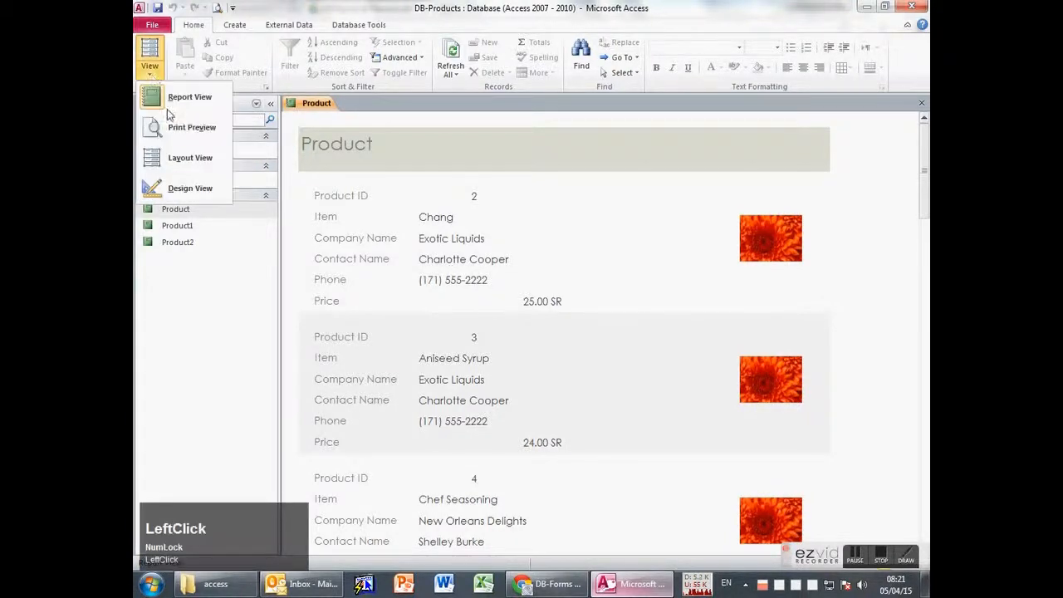
left_click(166, 96)
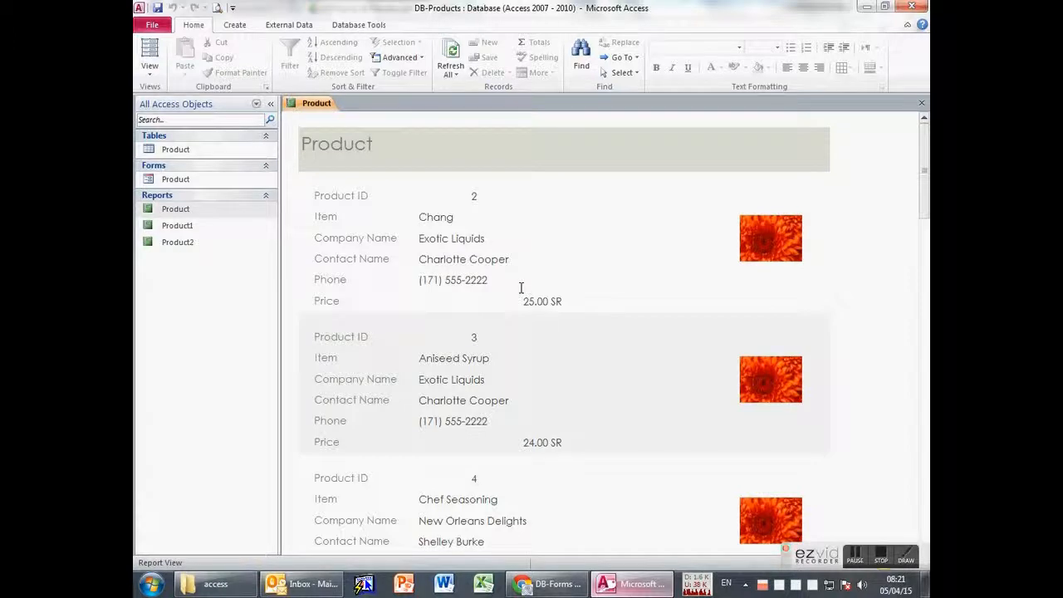
left_click(151, 72)
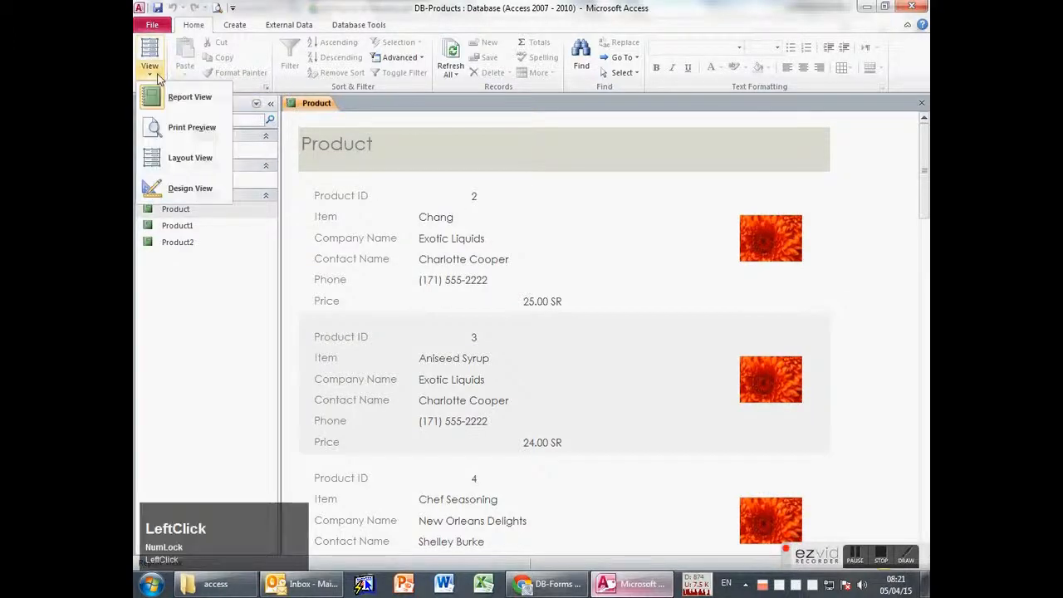
left_click(199, 193)
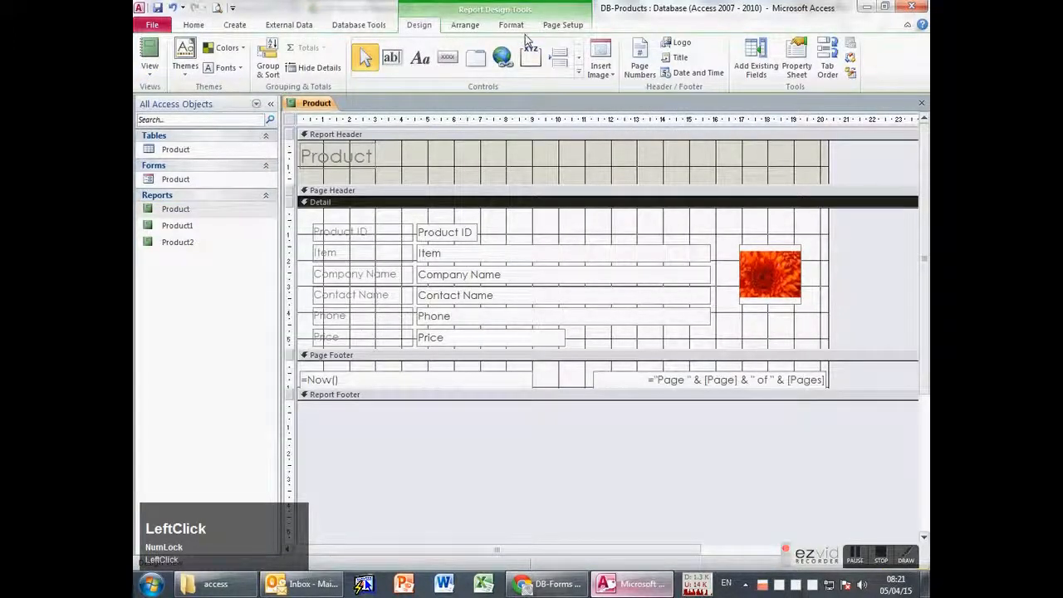
left_click(150, 72)
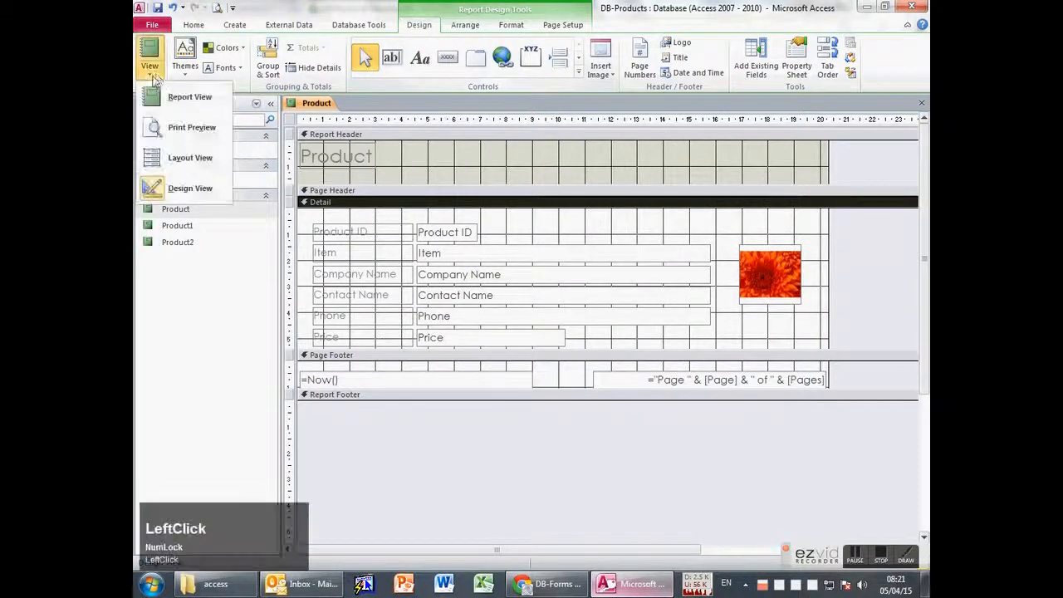
left_click(167, 98)
left_click(150, 71)
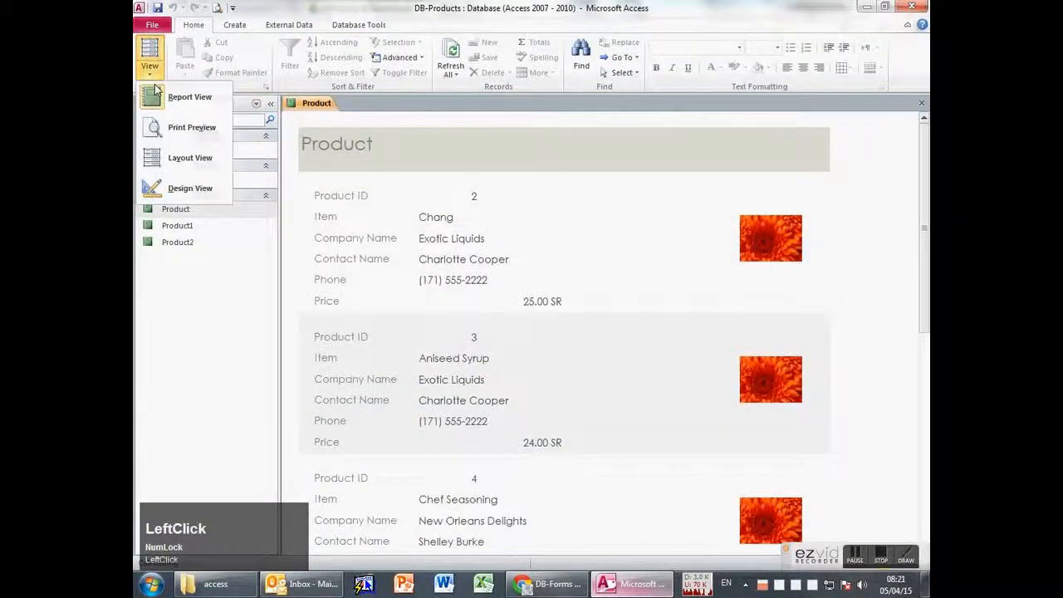
left_click(199, 160)
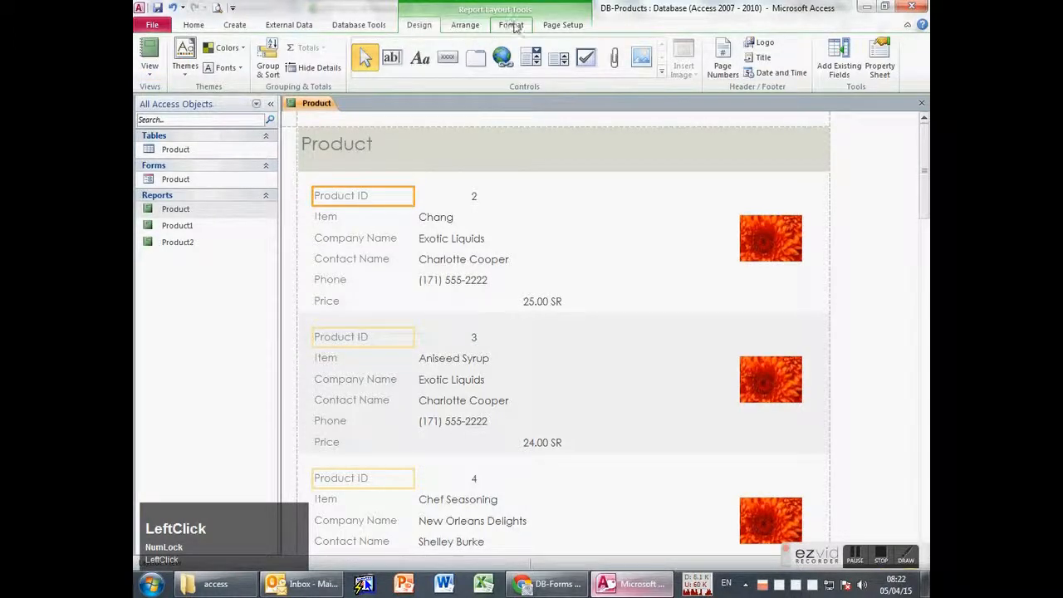
- Select the report header and Detail section in Layout View, and close the Product report without saving its design changes
left_click(436, 143)
left_click(371, 124)
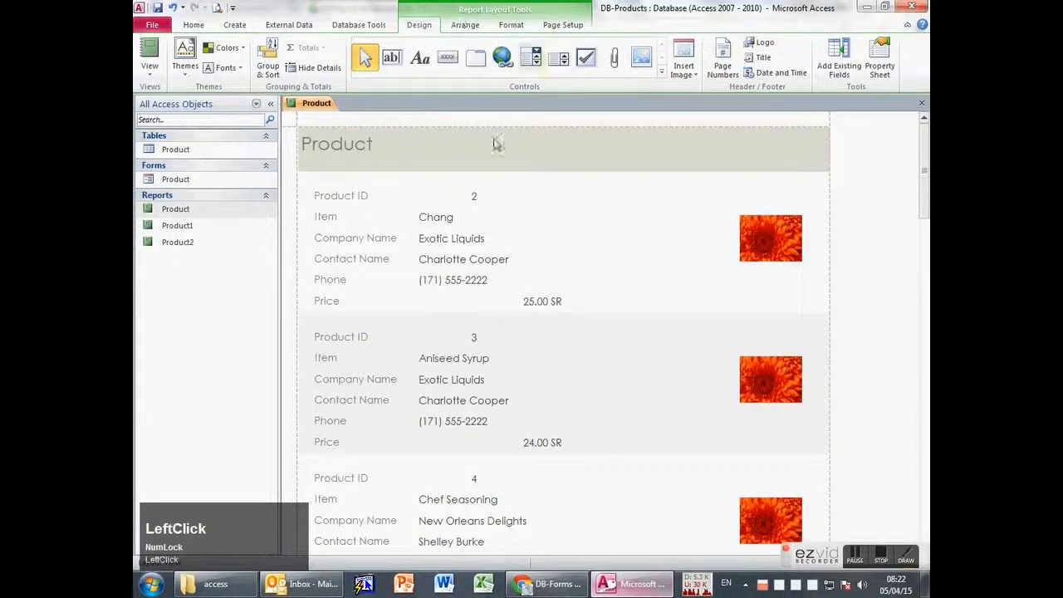
left_click(678, 180)
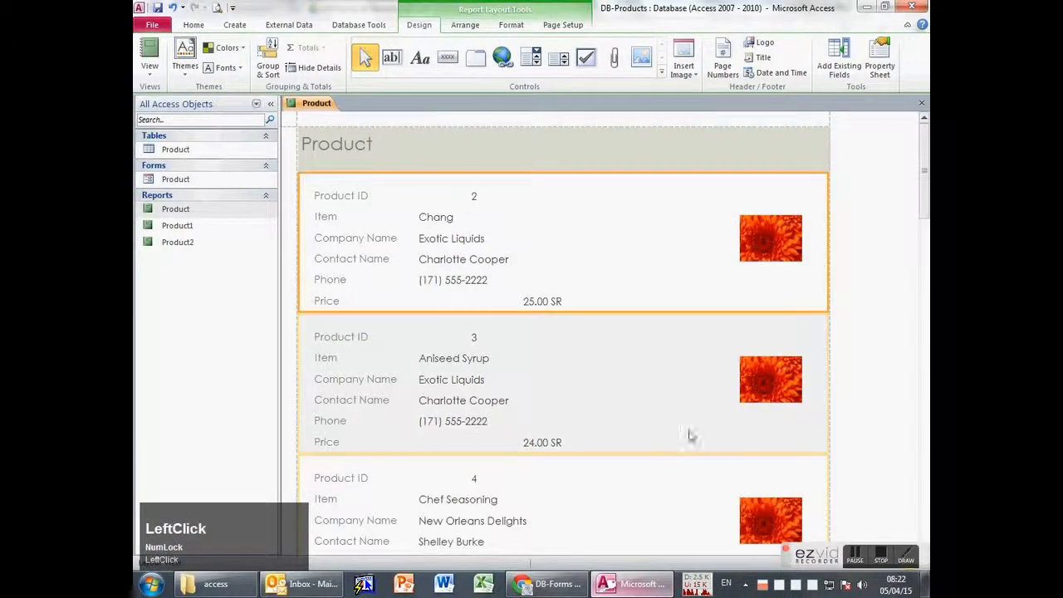
middle_click(297, 108)
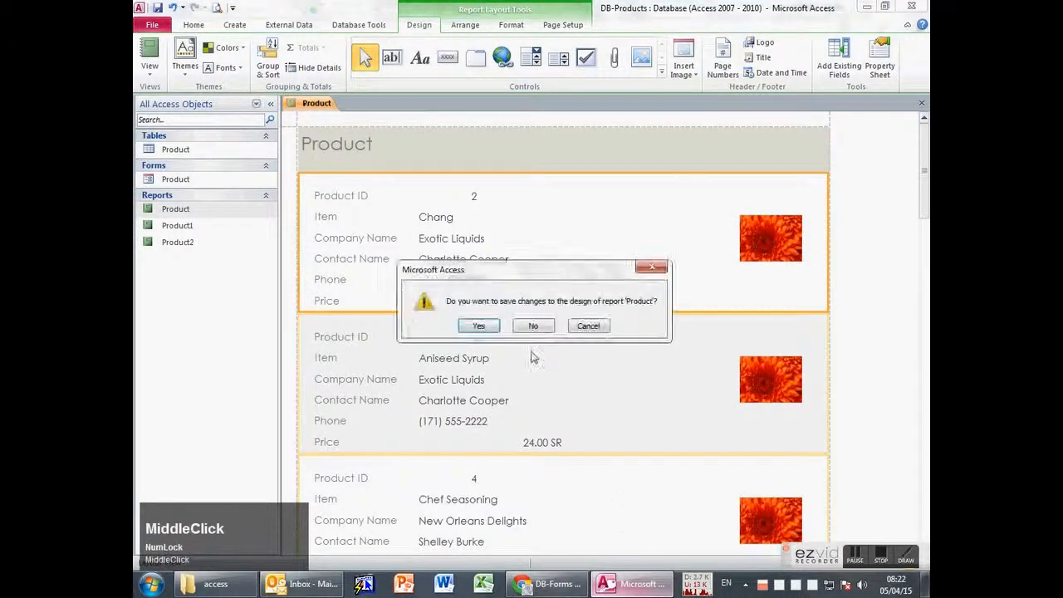
left_click(536, 325)
- Check the report tasks in the DB-Forms & Reports PDF in Chrome, return to Access and open the Product report in Layout View
left_click(552, 586)
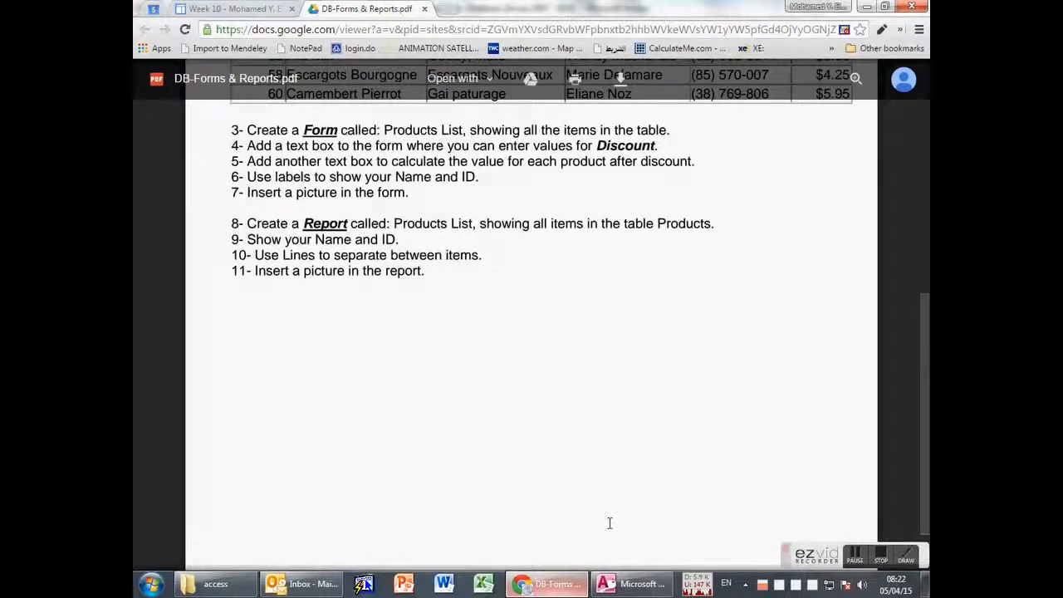
left_click(631, 583)
double_click(176, 210)
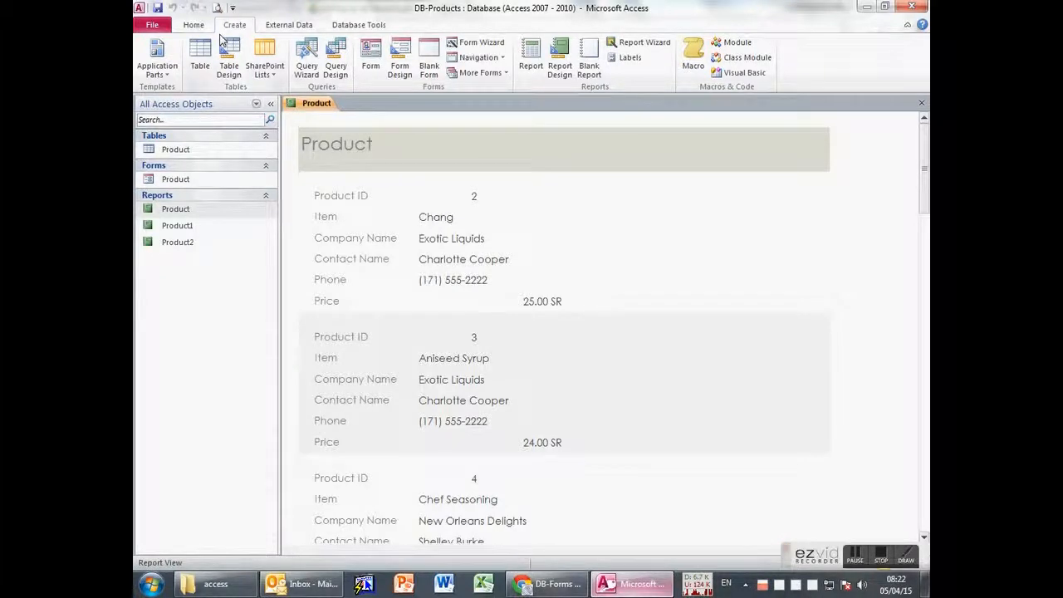
left_click(195, 25)
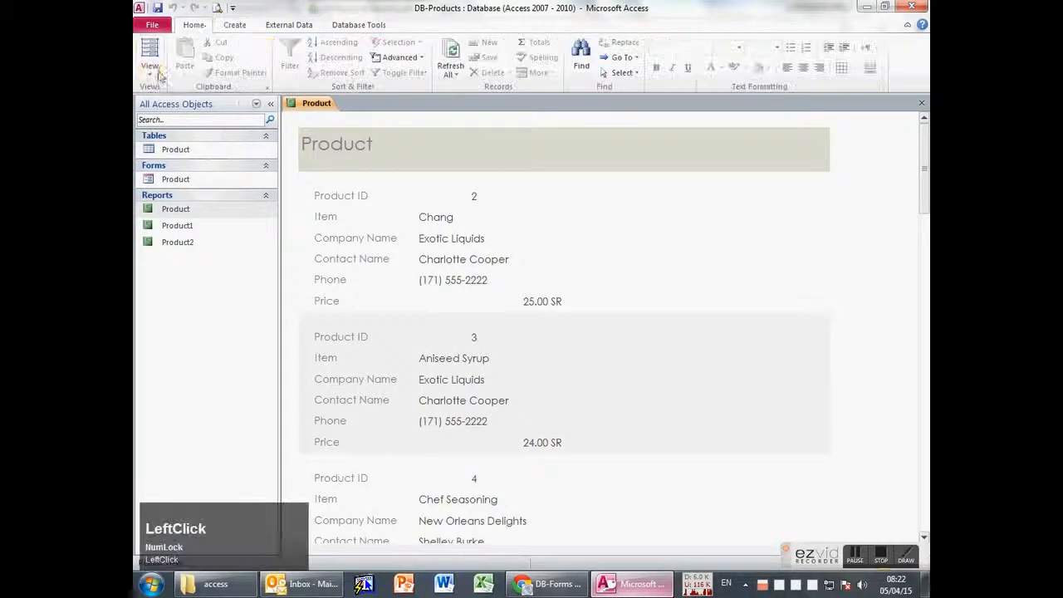
left_click(154, 74)
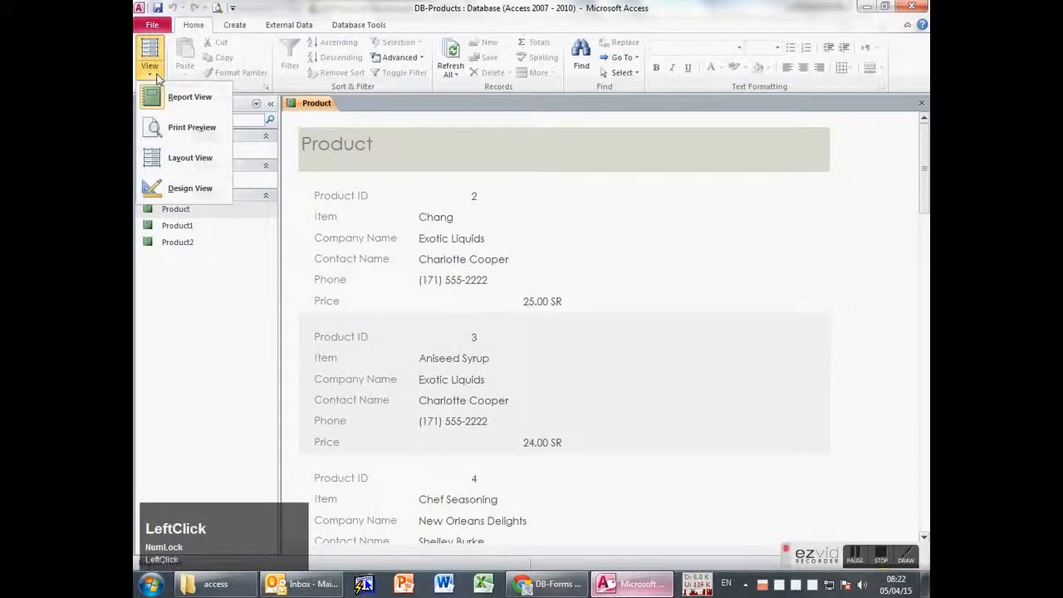
left_click(180, 165)
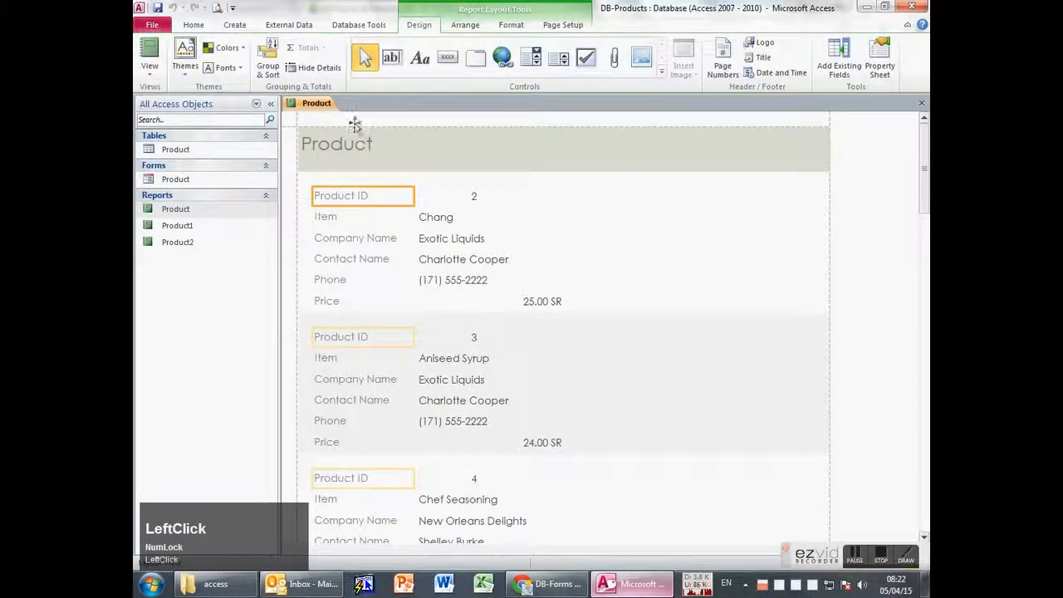
- Examine the control, arrange, format and page setup tools available for the Product report in Layout View
left_click(661, 74)
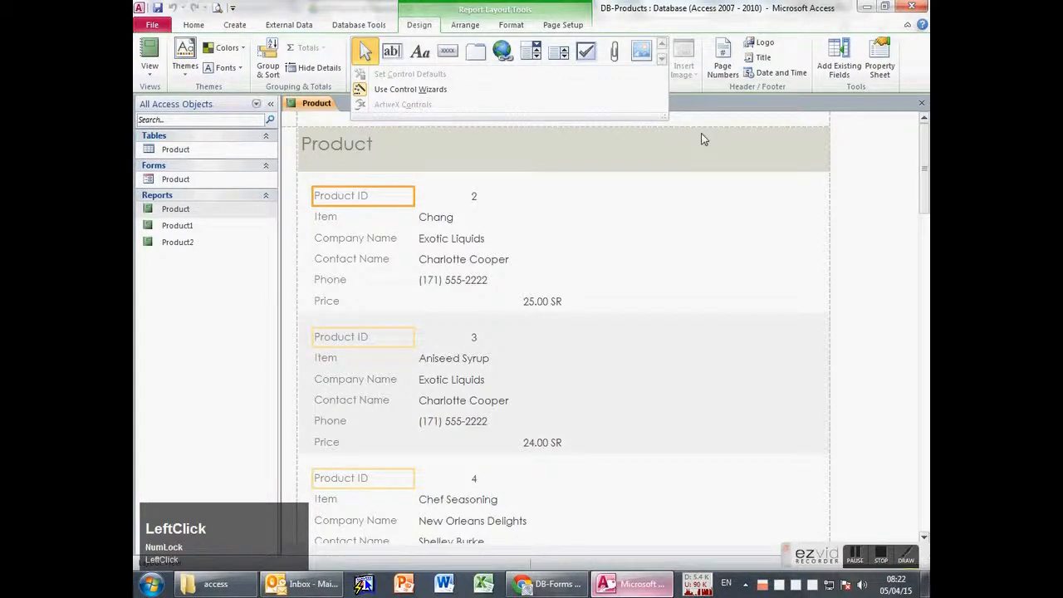
left_click(701, 140)
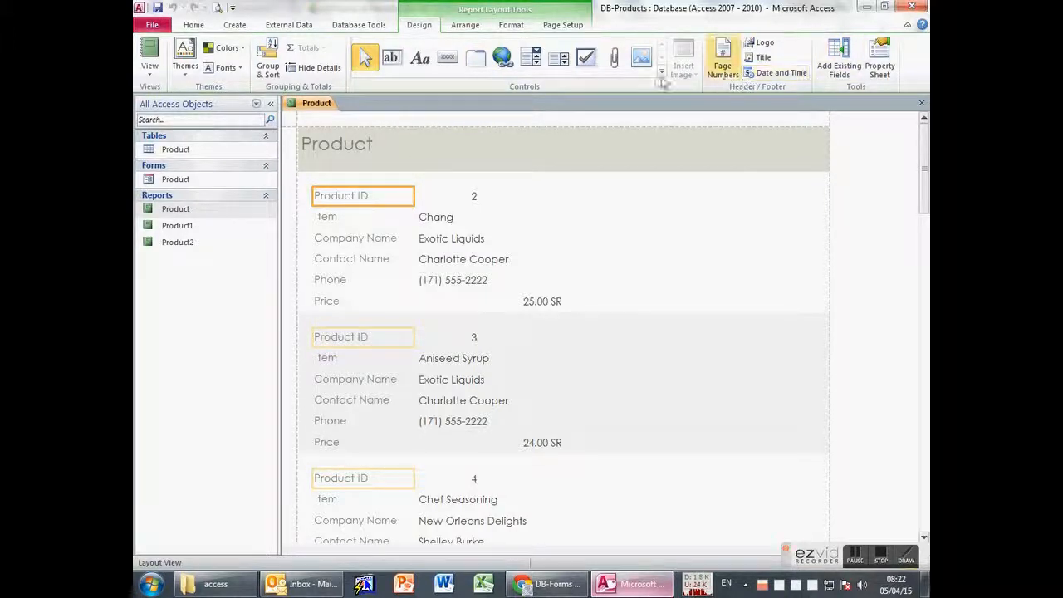
left_click(463, 26)
left_click(510, 26)
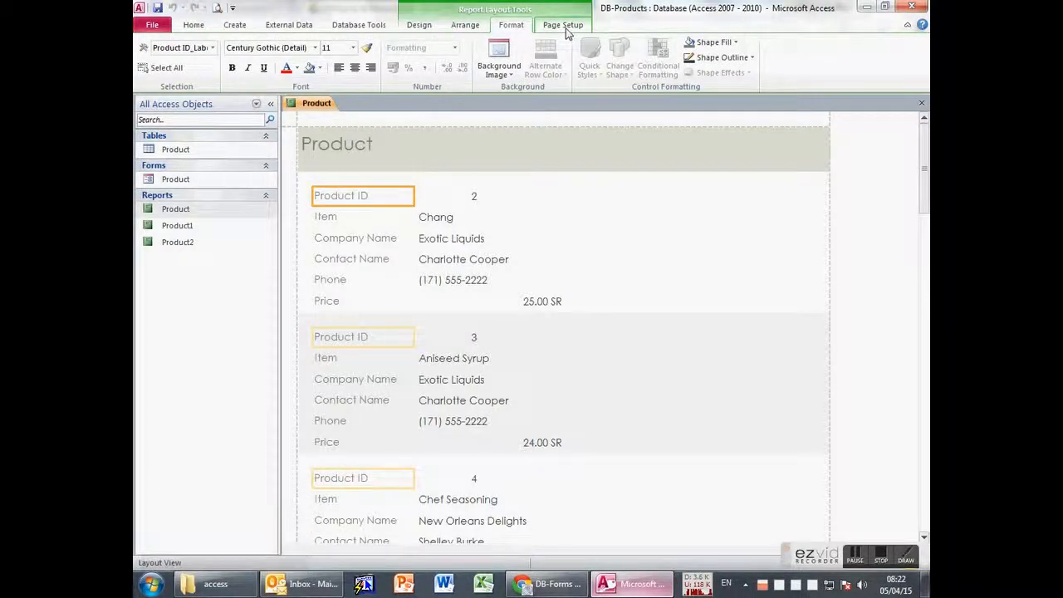
left_click(565, 25)
left_click(427, 27)
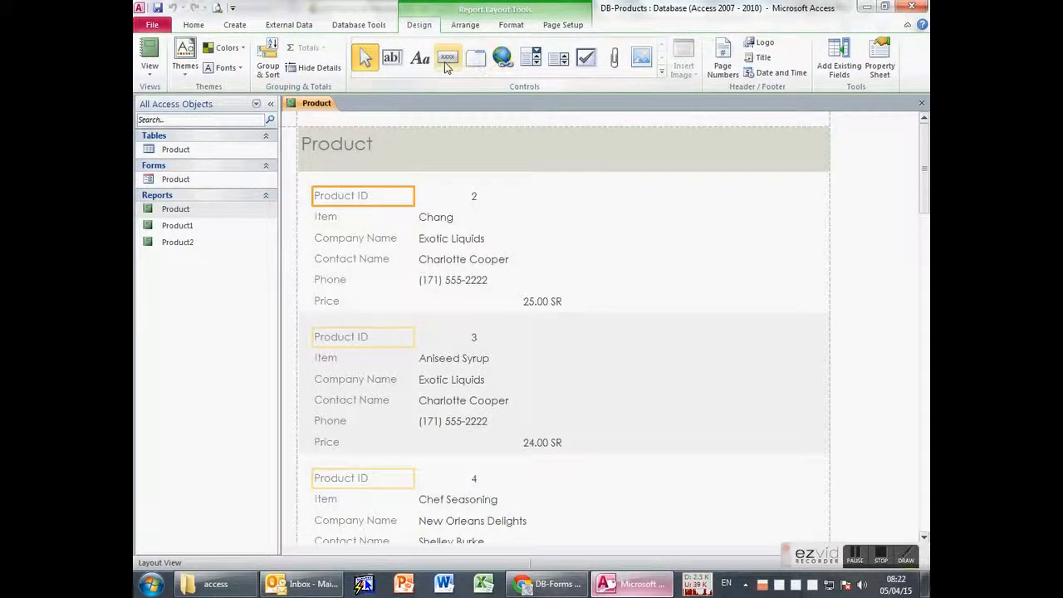
left_click(663, 73)
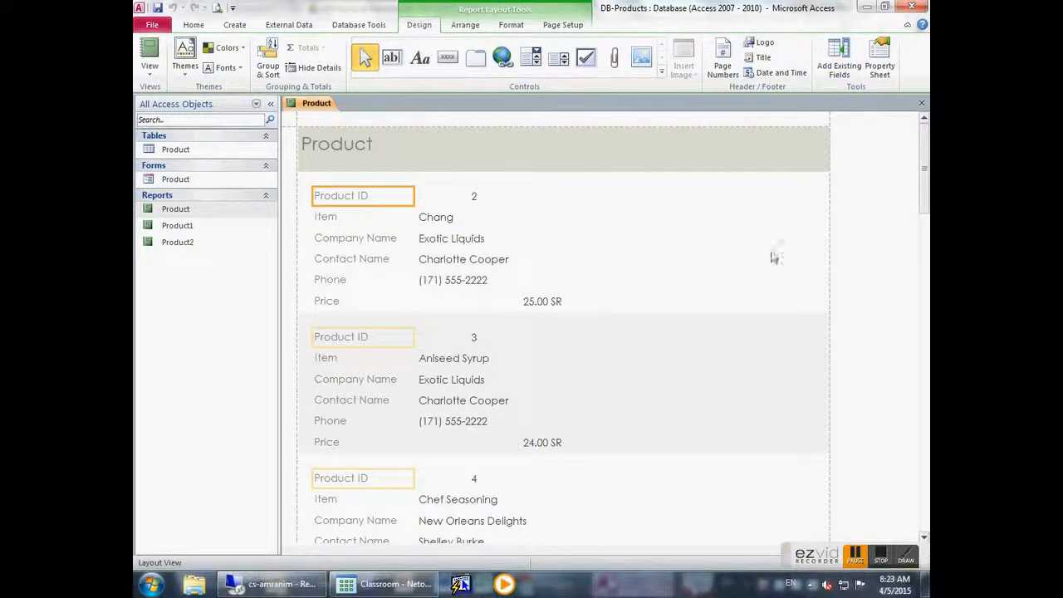
- Compare the controls offered in Layout View with those in Design View, and return the Product report to Design View
left_click(150, 71)
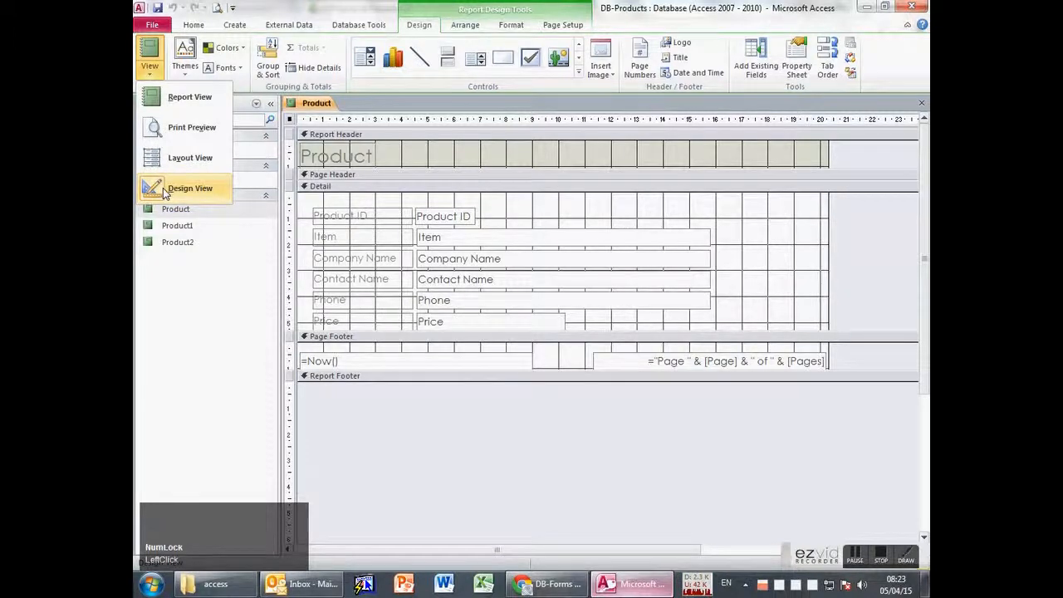
left_click(185, 157)
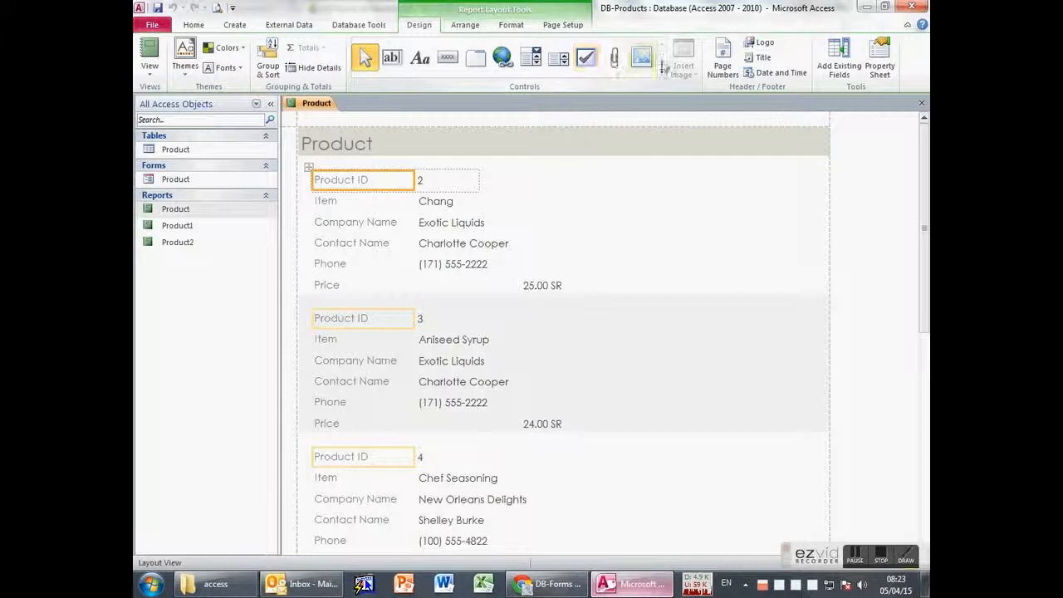
left_click(662, 73)
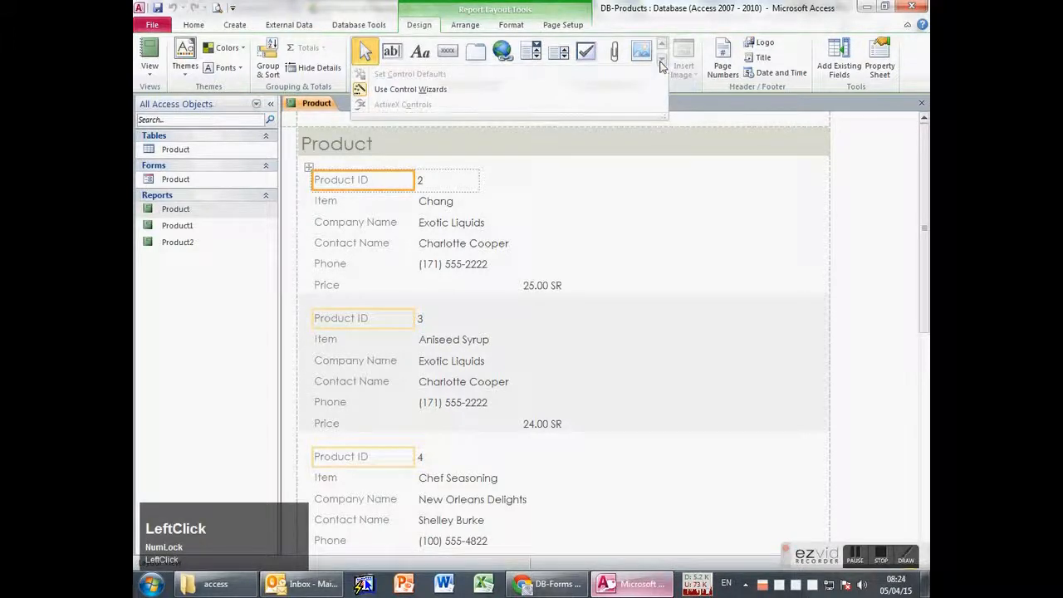
left_click(664, 46)
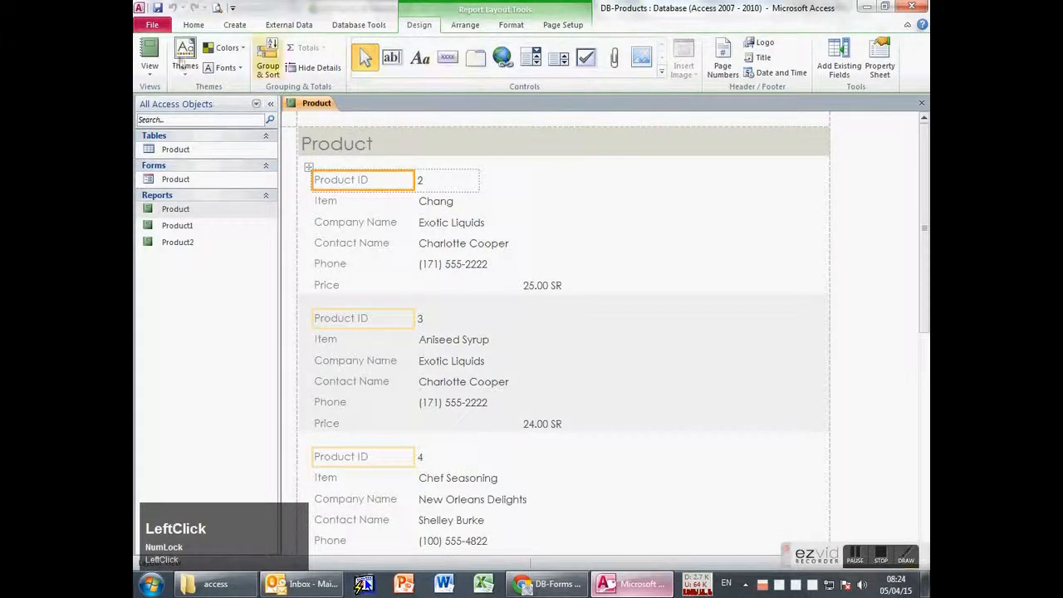
left_click(150, 73)
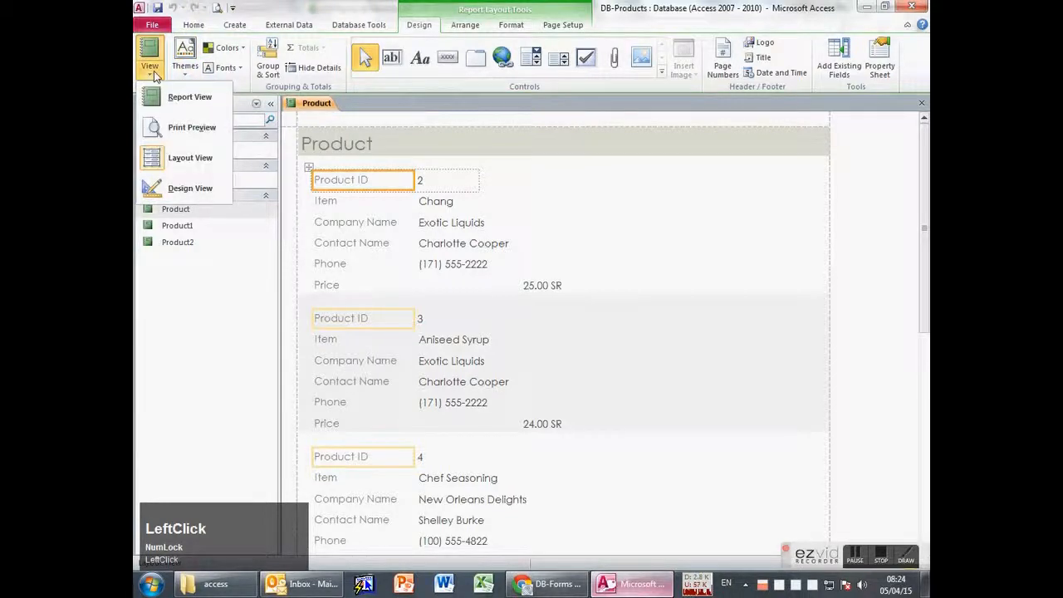
left_click(190, 188)
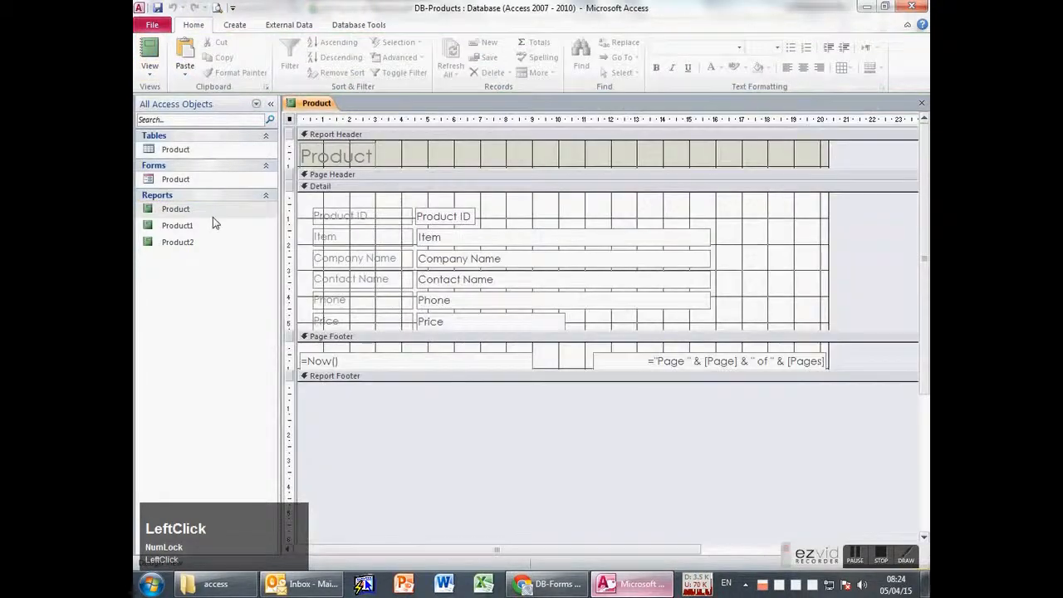
- Enlarge the Detail section to about 6 cm high to make room for a line below the Price field
left_click(579, 59)
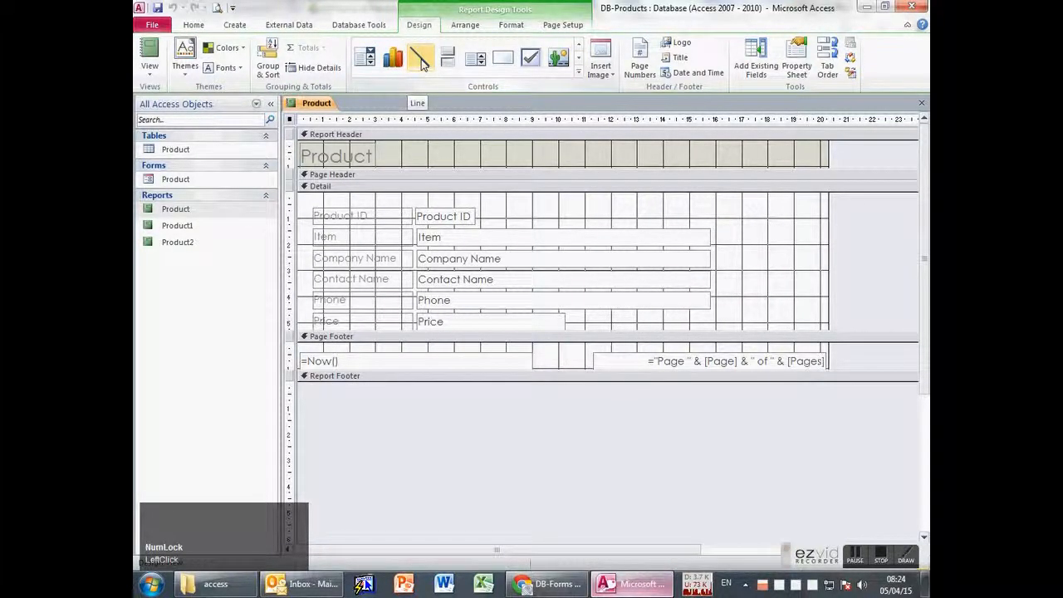
left_click(421, 62)
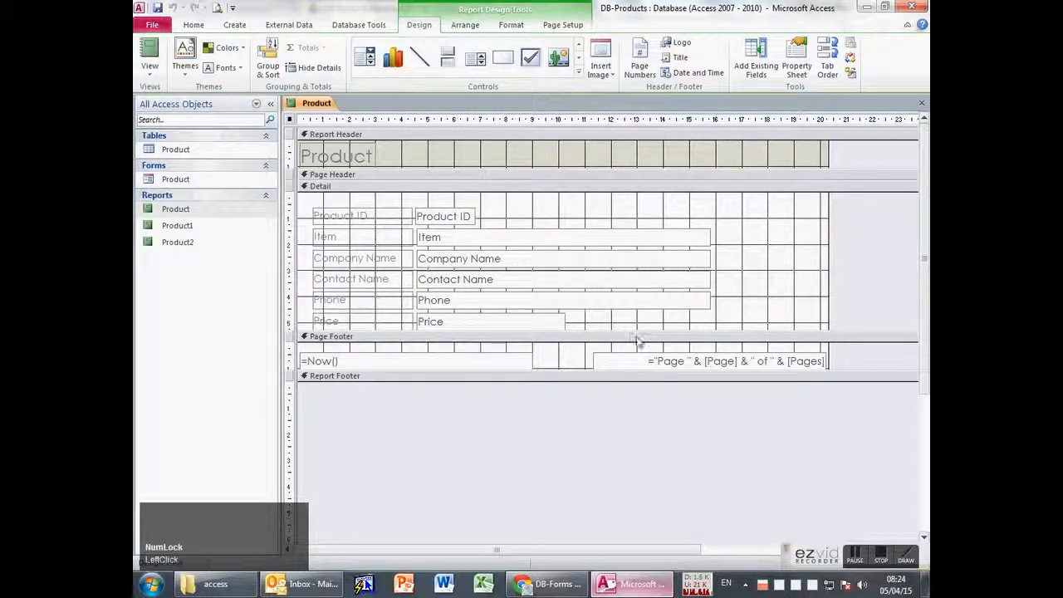
left_click_drag(636, 334, 635, 352)
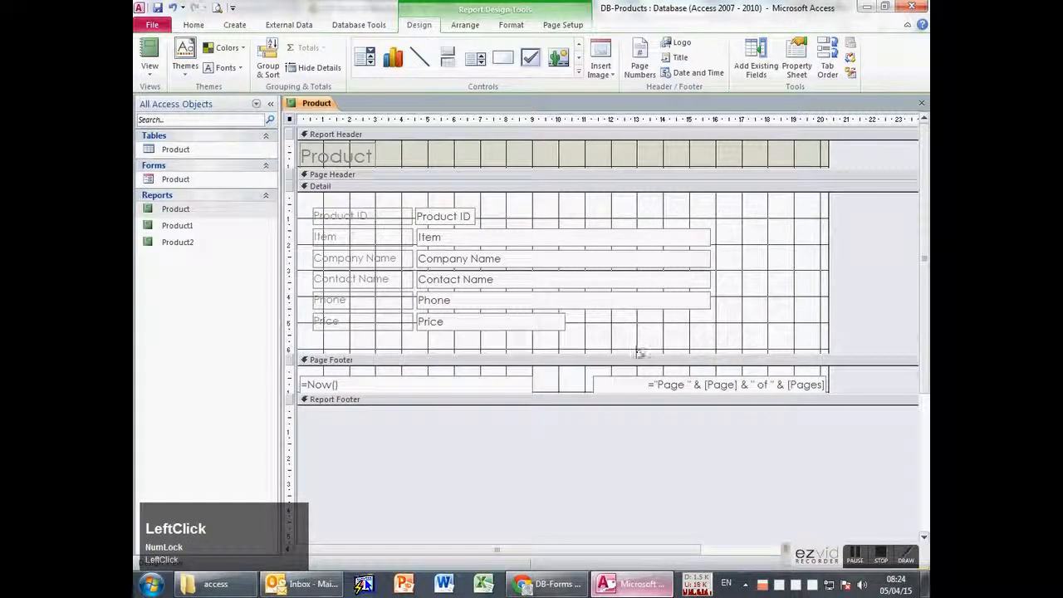
- Try a separator line about 18 cm long below the Price field, adjust its end, and remove it
left_click(420, 70)
mouse_move(311, 339)
left_mouse_down()
mouse_move(820, 341)
mouse_move(747, 339)
mouse_move(773, 342)
left_mouse_up()
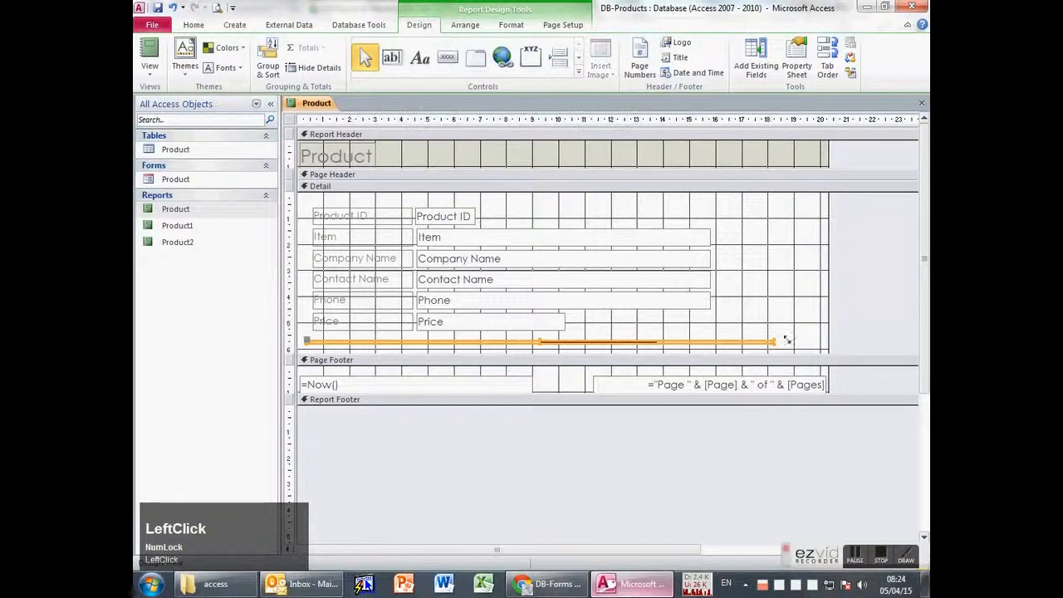
left_click(804, 322)
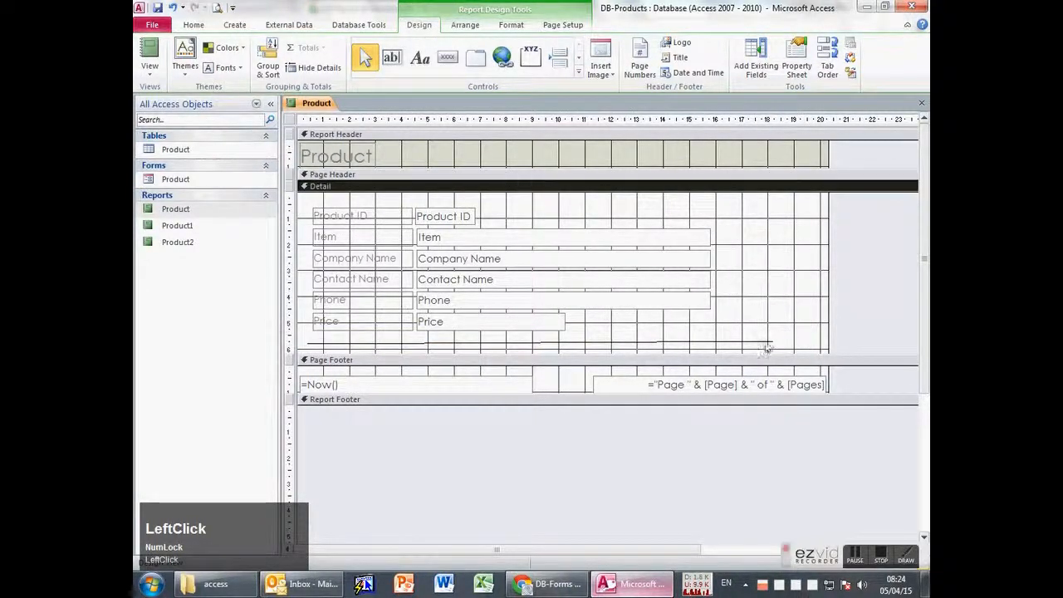
left_click(772, 343)
left_click_drag(772, 342, 772, 340)
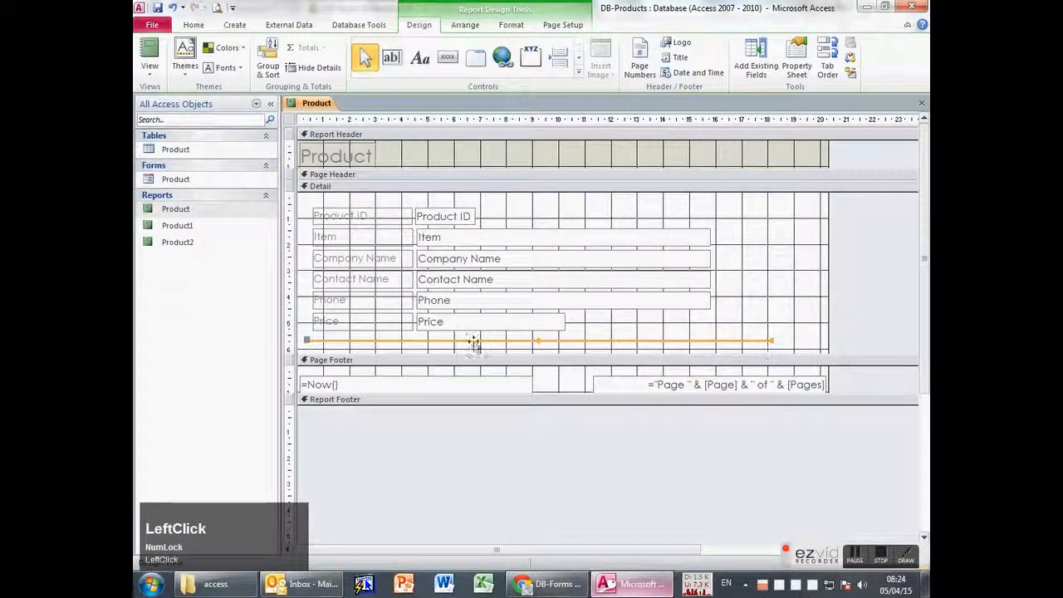
right_click(309, 342)
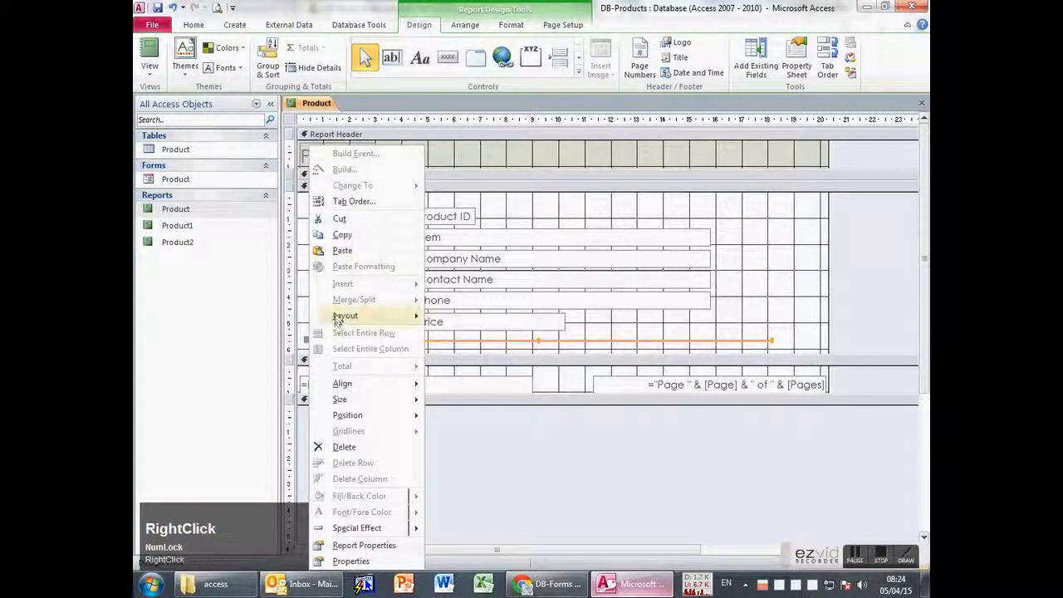
left_click(349, 237)
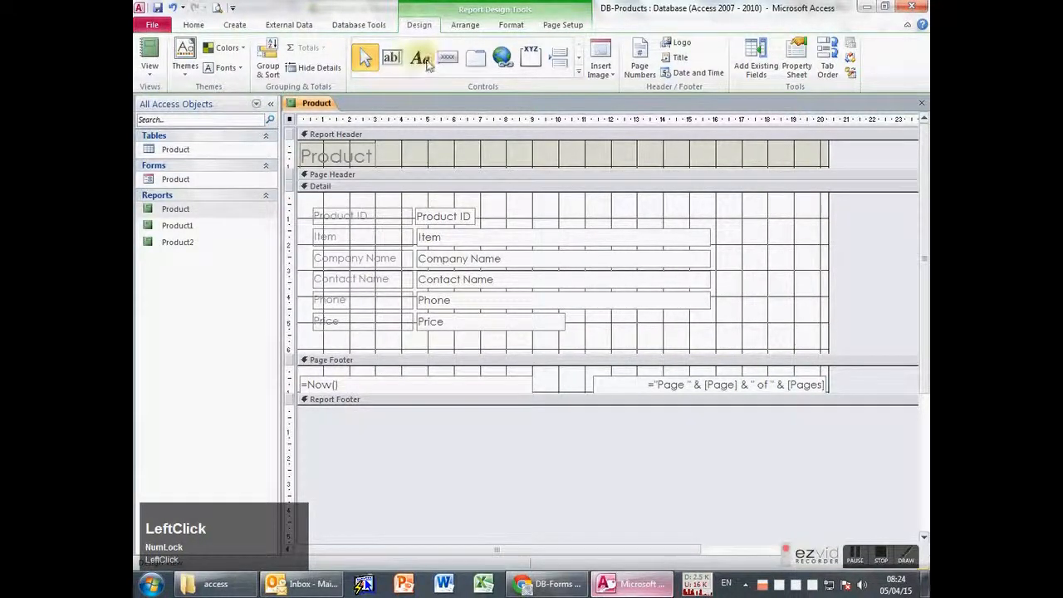
- Draw a separator line about 11 cm long below the Price field and try to straighten it
left_click(579, 60)
left_click(420, 56)
left_click_drag(401, 340, 696, 340)
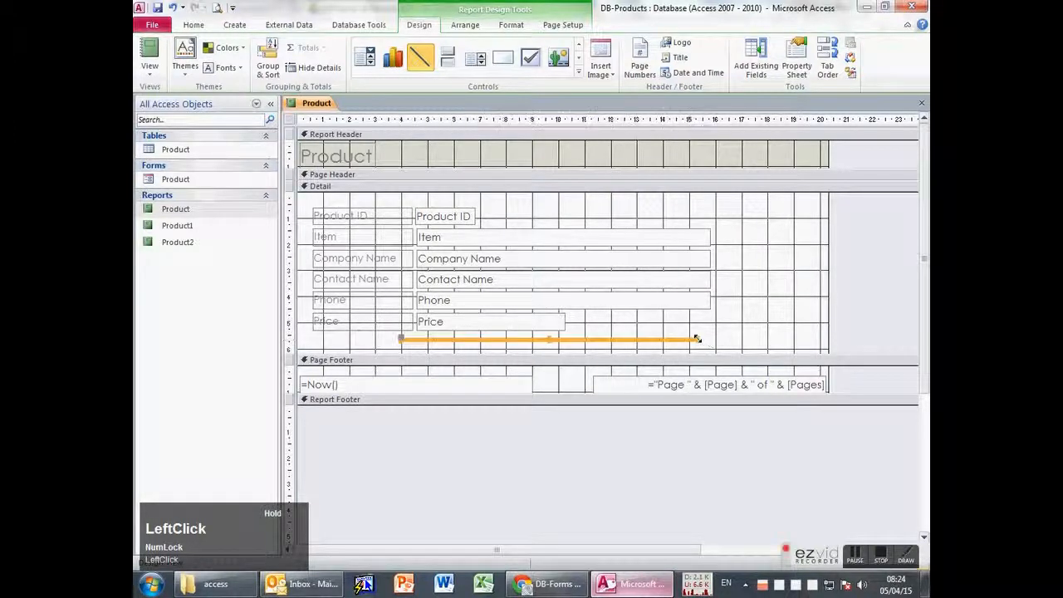
left_click(818, 338)
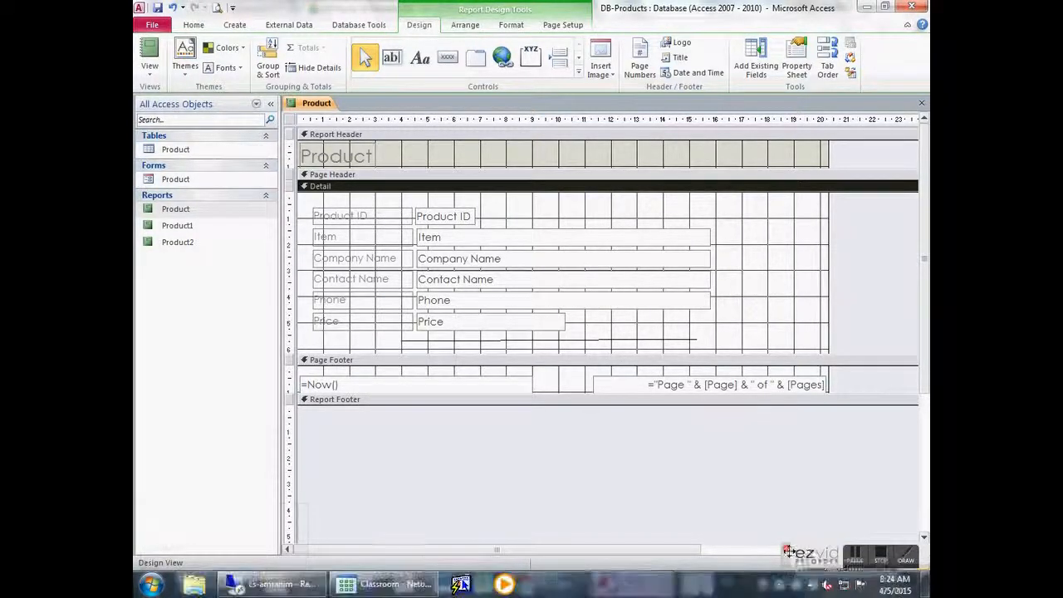
left_click_drag(767, 537, 803, 545)
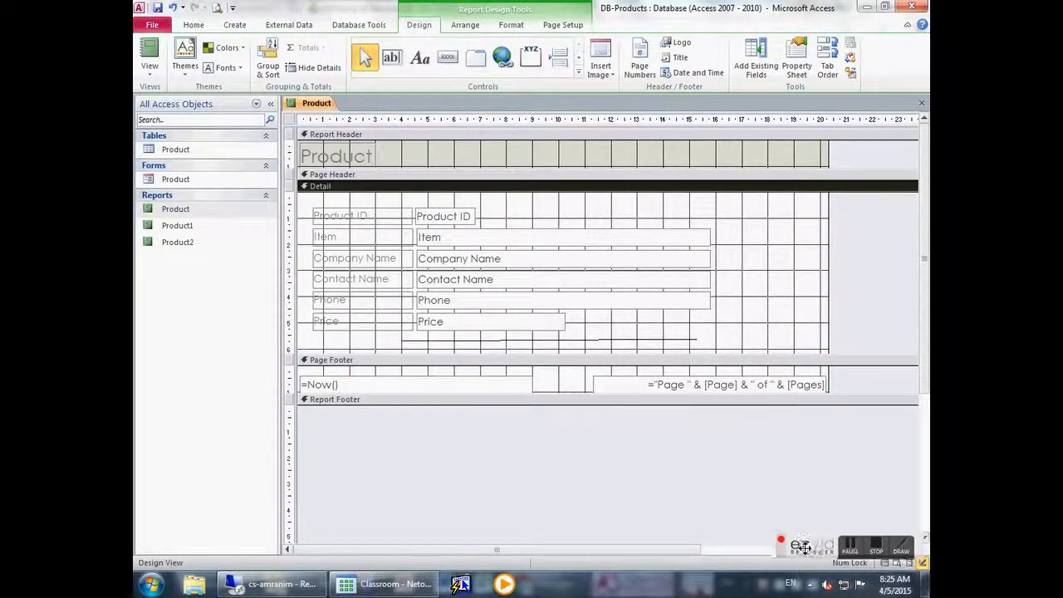
left_click(518, 340)
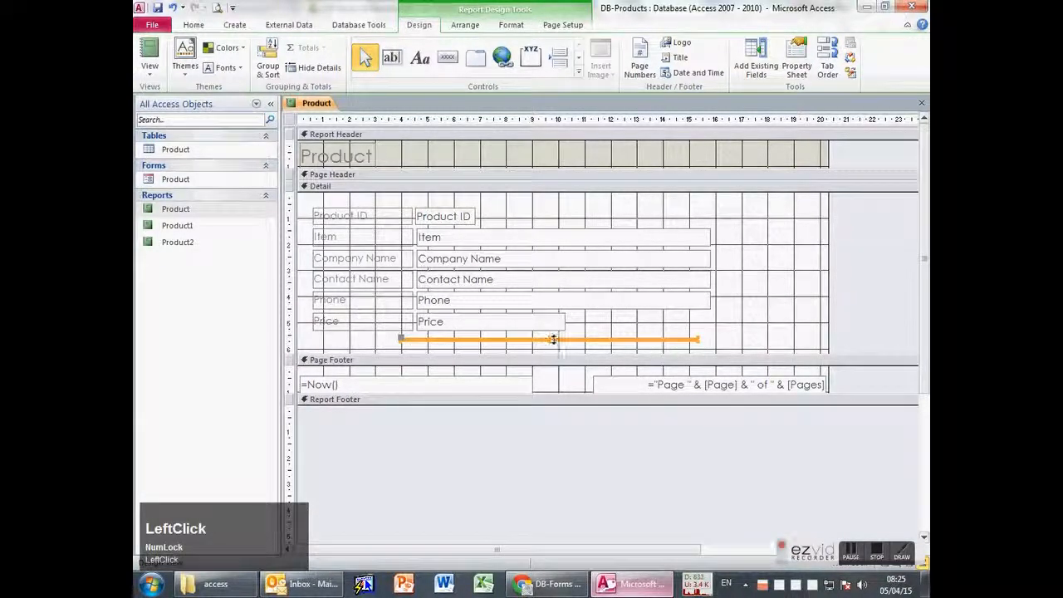
left_click_drag(551, 340, 552, 339)
left_click(598, 355)
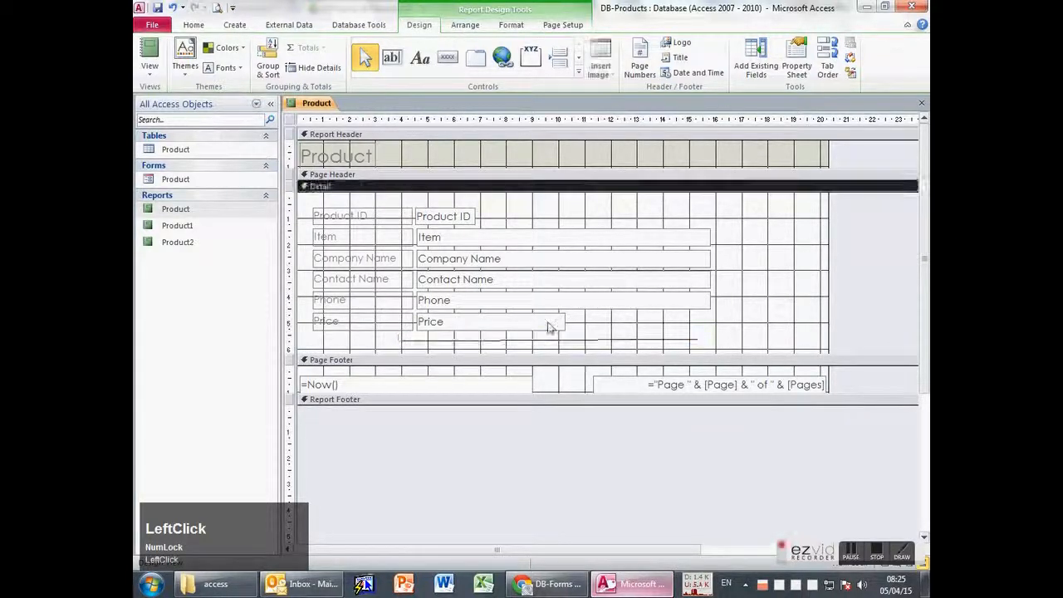
left_click(682, 339)
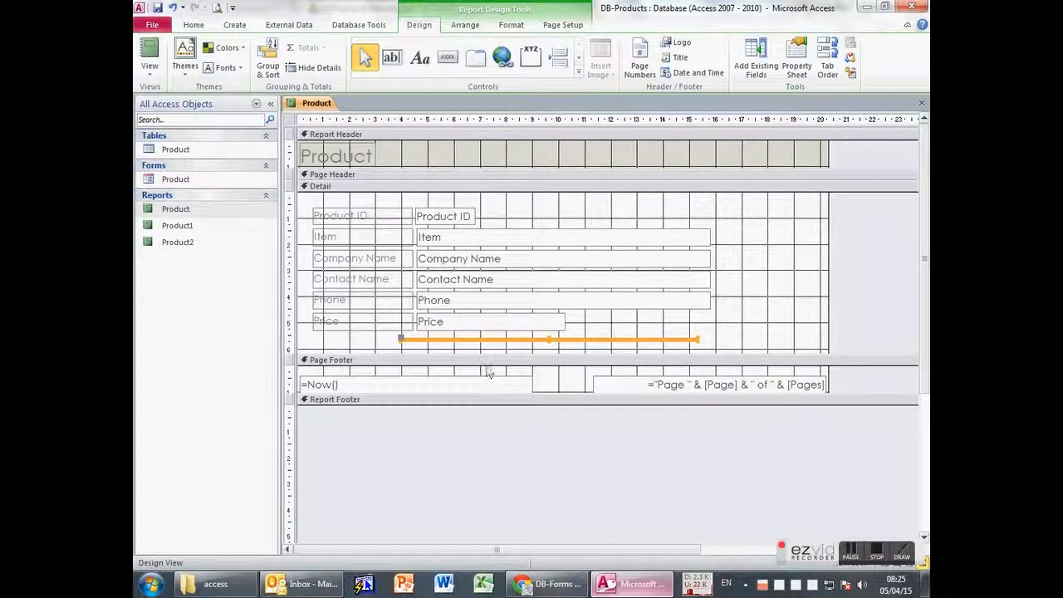
left_click(584, 335)
- Check how the separator line repeats between the product records in Report View
left_click(150, 56)
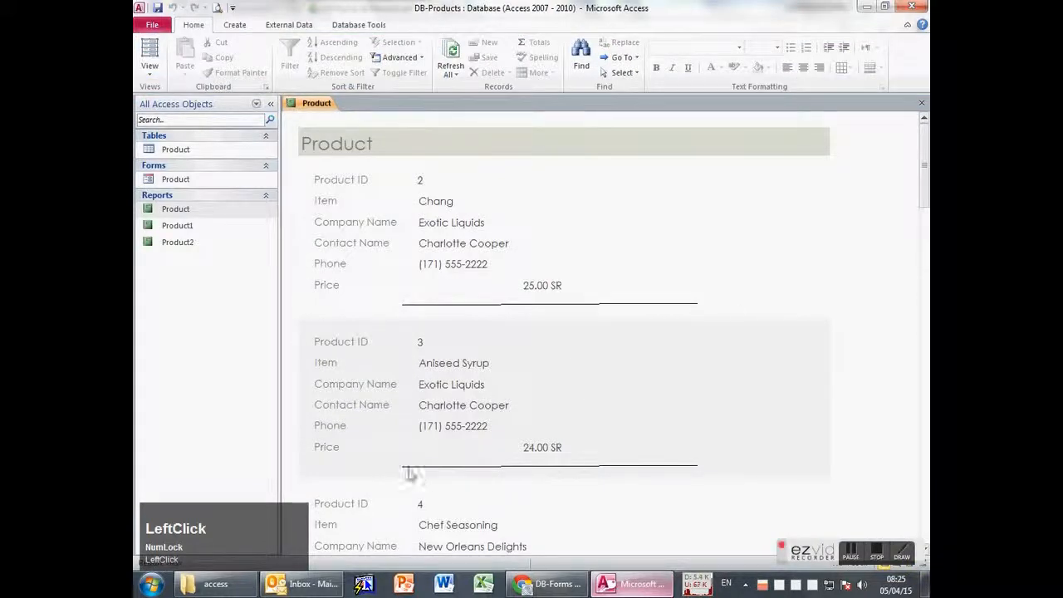
scroll(800, 353, "down", 1)
scroll(799, 356, "down", 5)
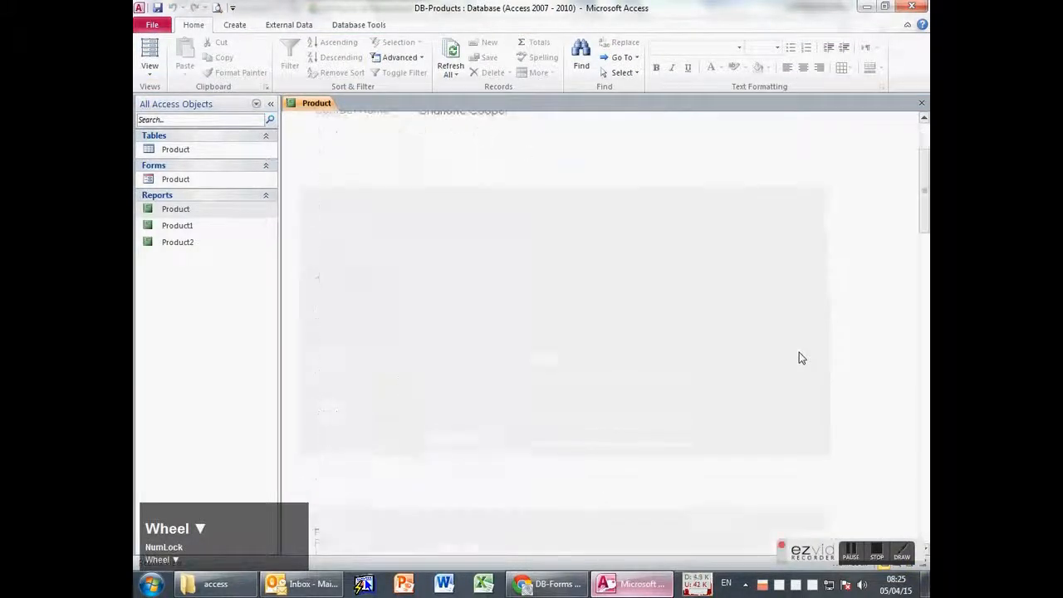
scroll(796, 357, "down", 2)
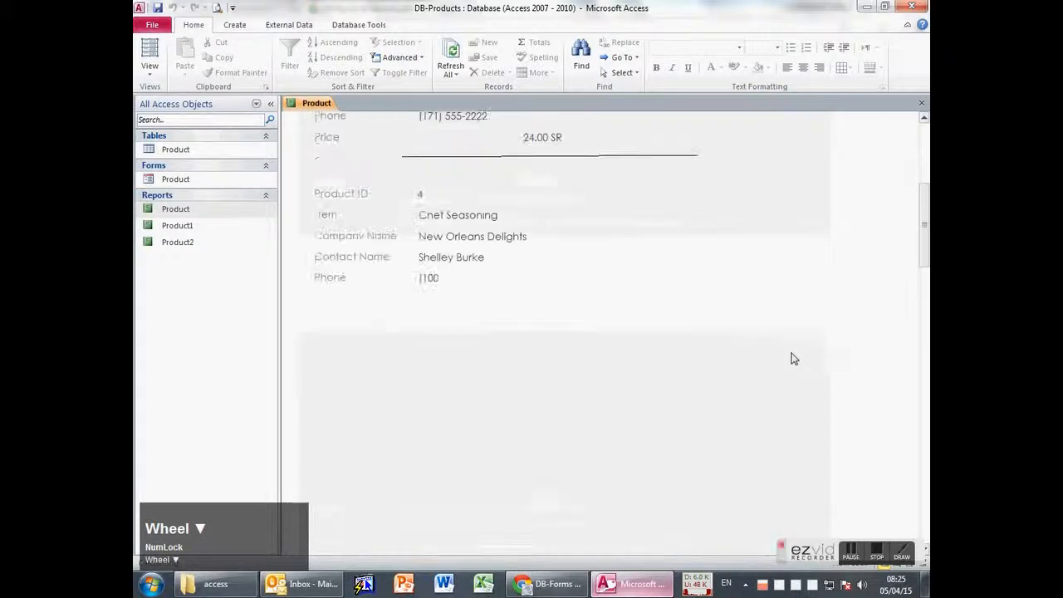
- In Design View, replace the short line with a separator line about 16.4 cm long below the Price field
left_click(149, 69)
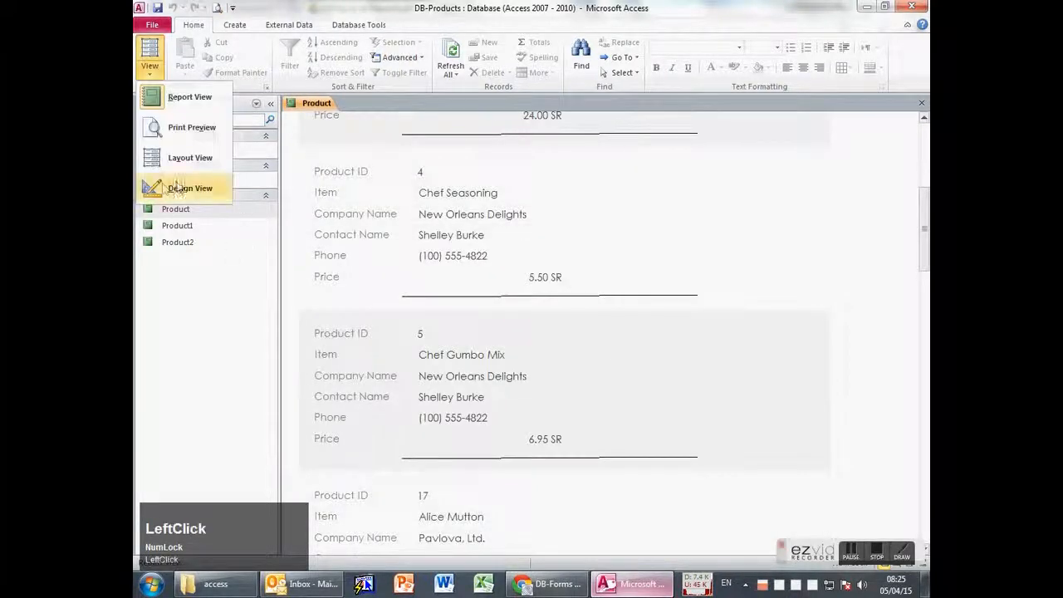
left_click(155, 189)
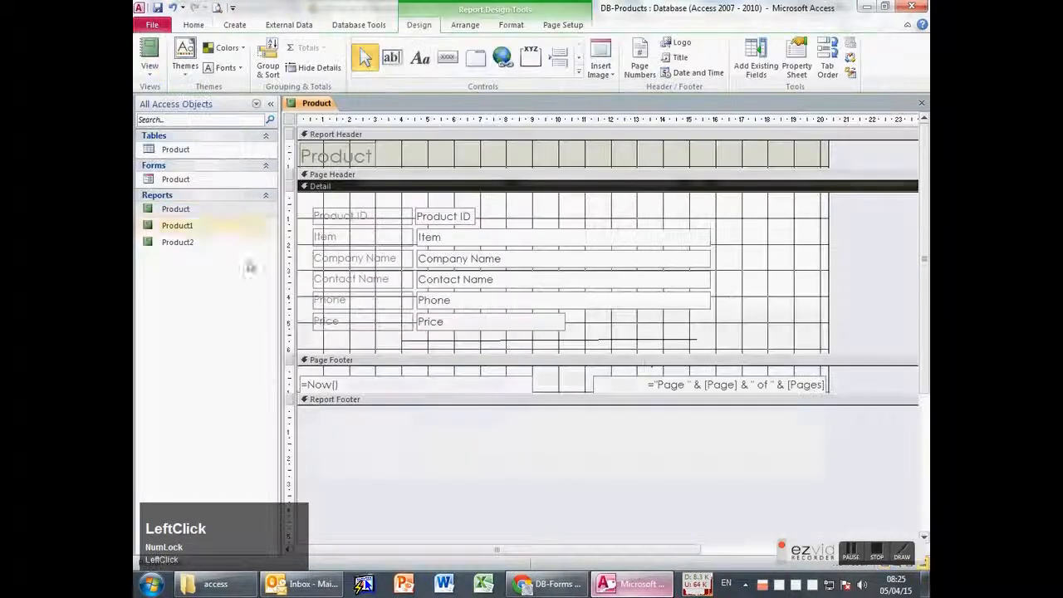
left_click(544, 340)
key("Delete")
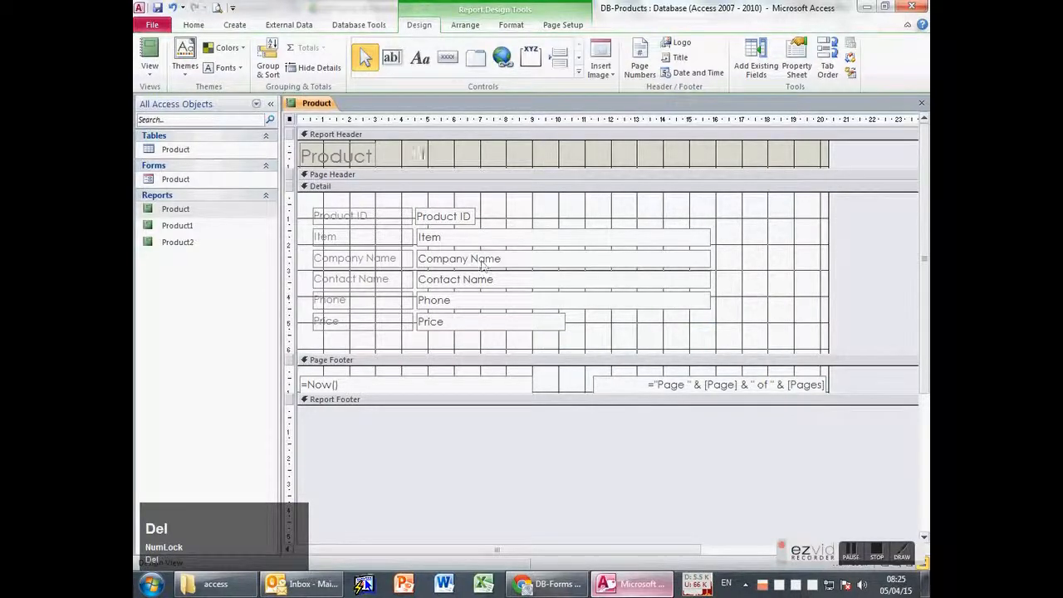
left_click(579, 60)
left_click(421, 63)
left_click_drag(312, 341, 742, 341)
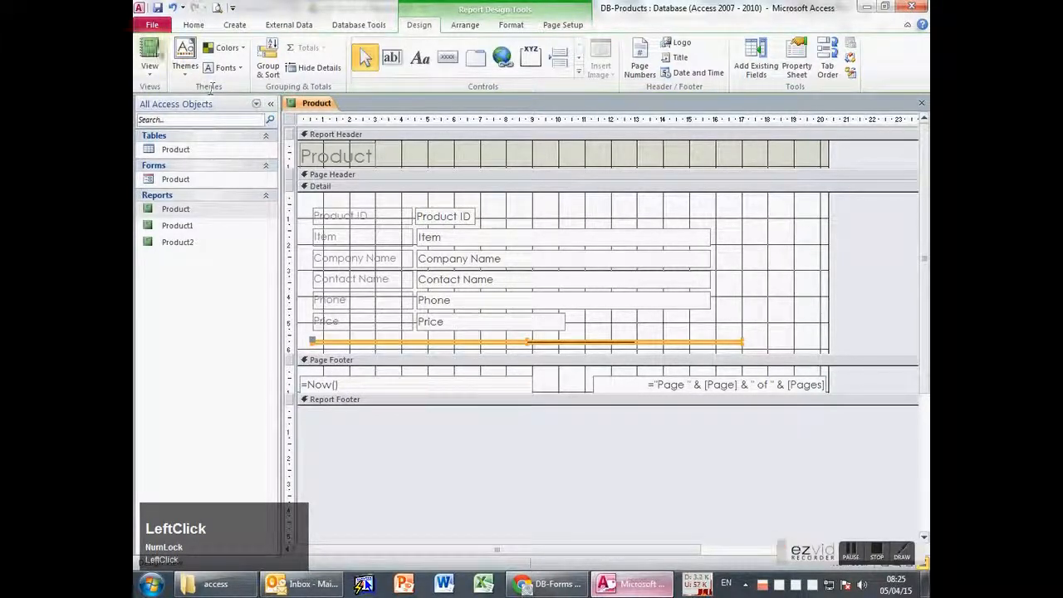
- Preview the longer separator line in Report View and return the report to Design View
left_click(150, 57)
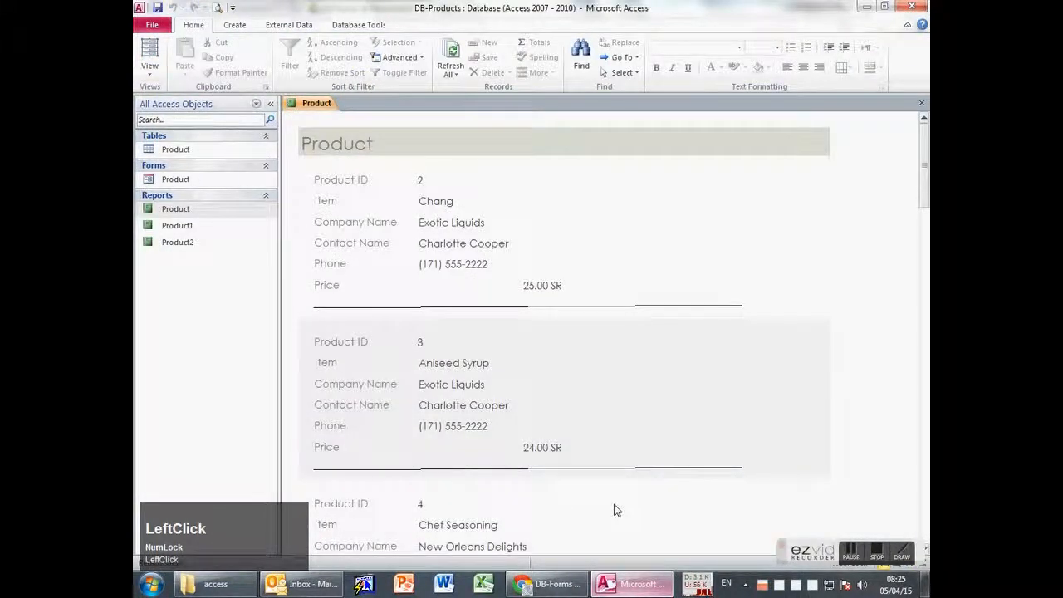
left_click(149, 67)
left_click(179, 187)
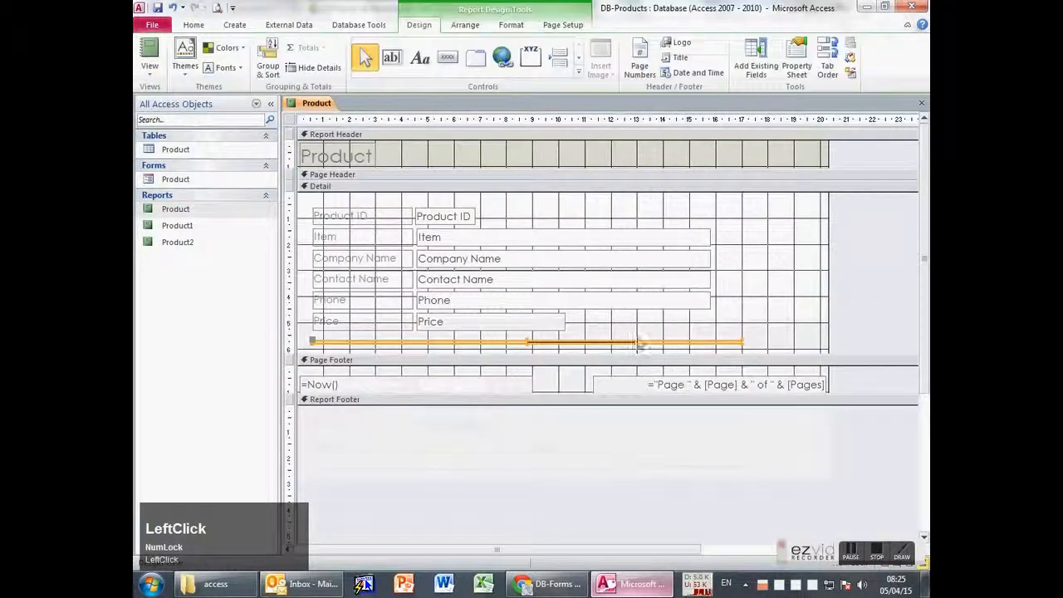
- Set the separator line's height to 0.2 cm in its properties and close the property sheet
right_click(638, 346)
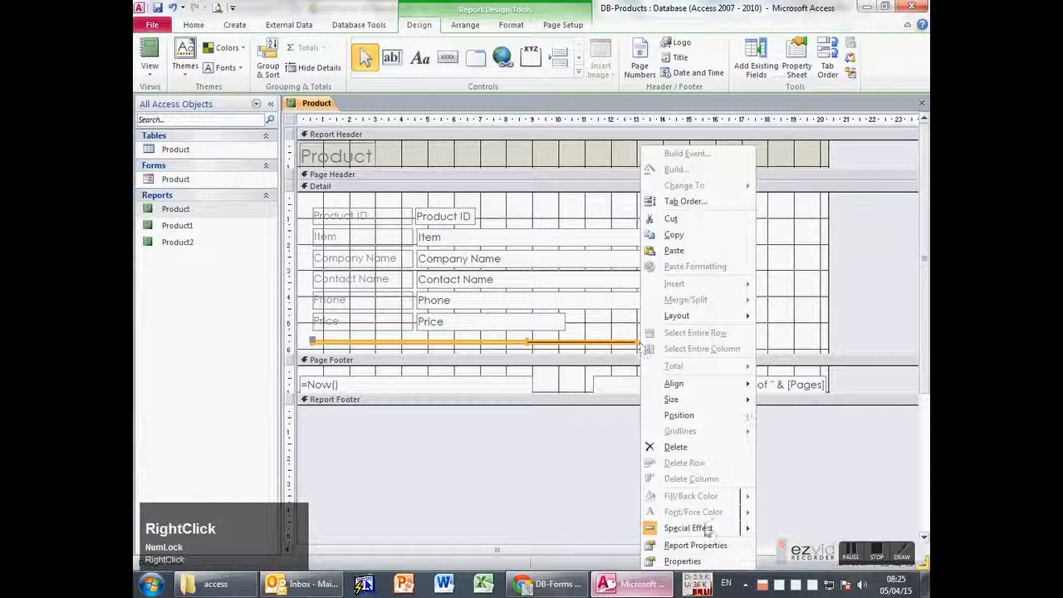
left_click(680, 562)
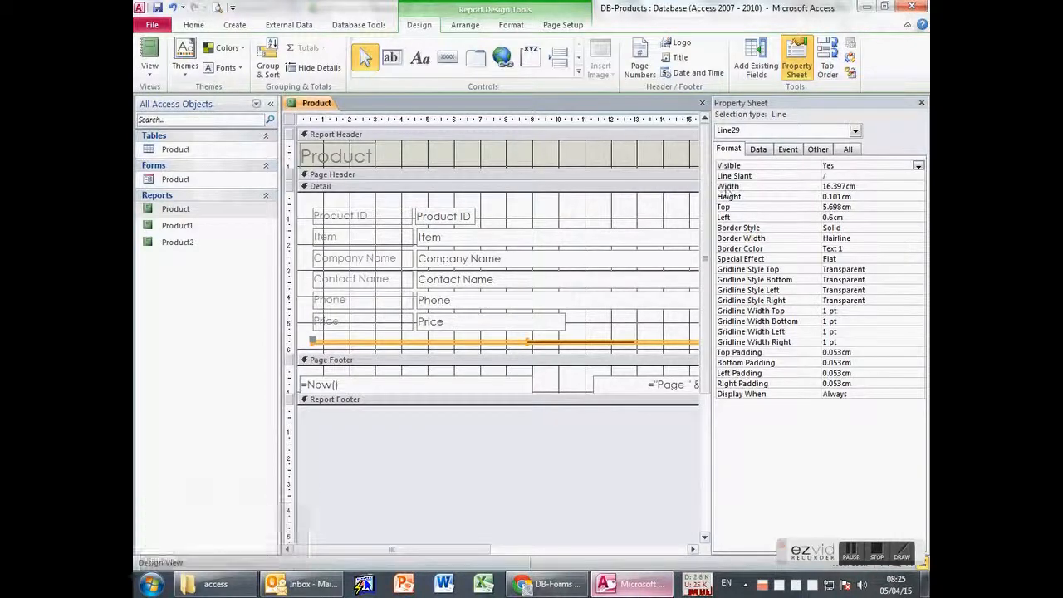
left_click(724, 207)
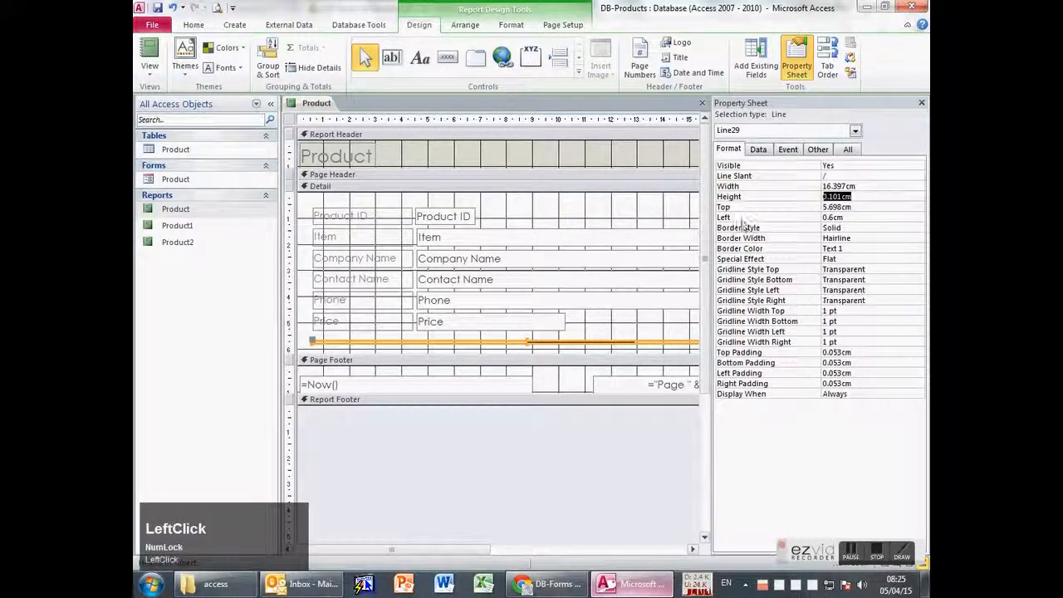
left_click(836, 216)
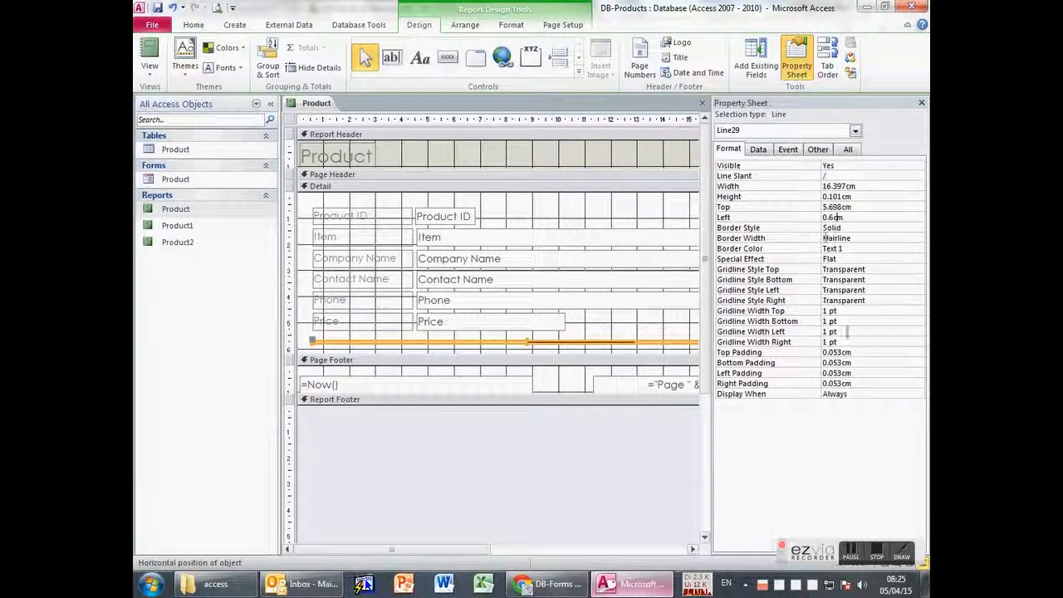
left_click(837, 196)
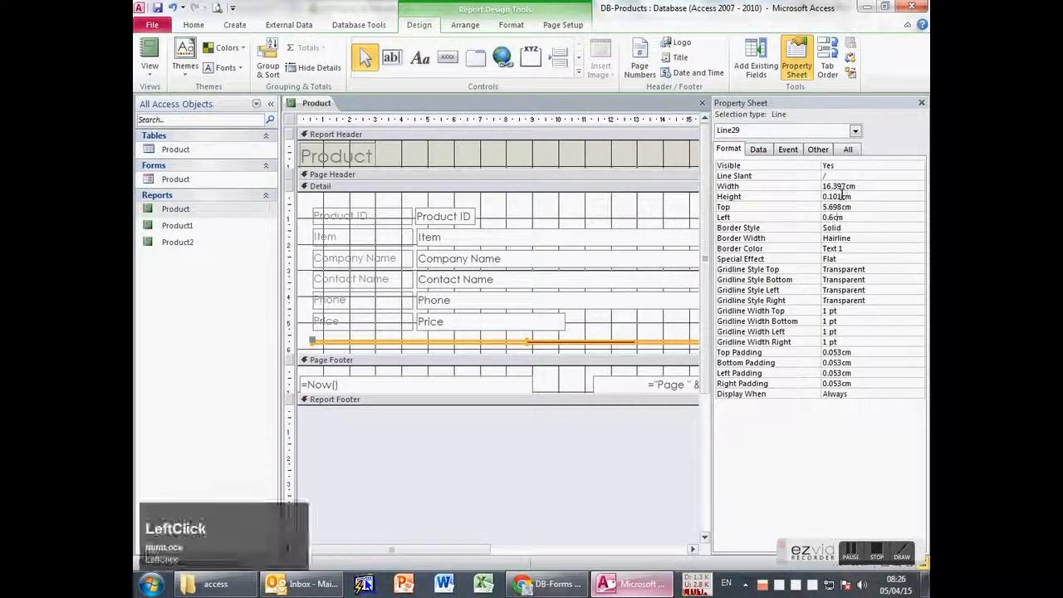
key("BackSpace")
key("BackSpace")
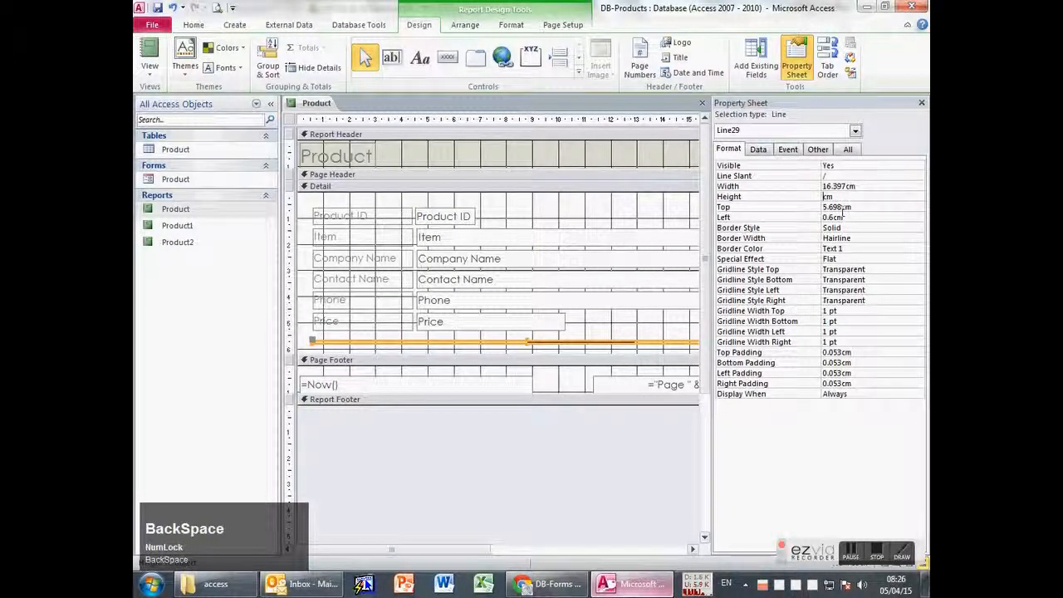
type("0.2")
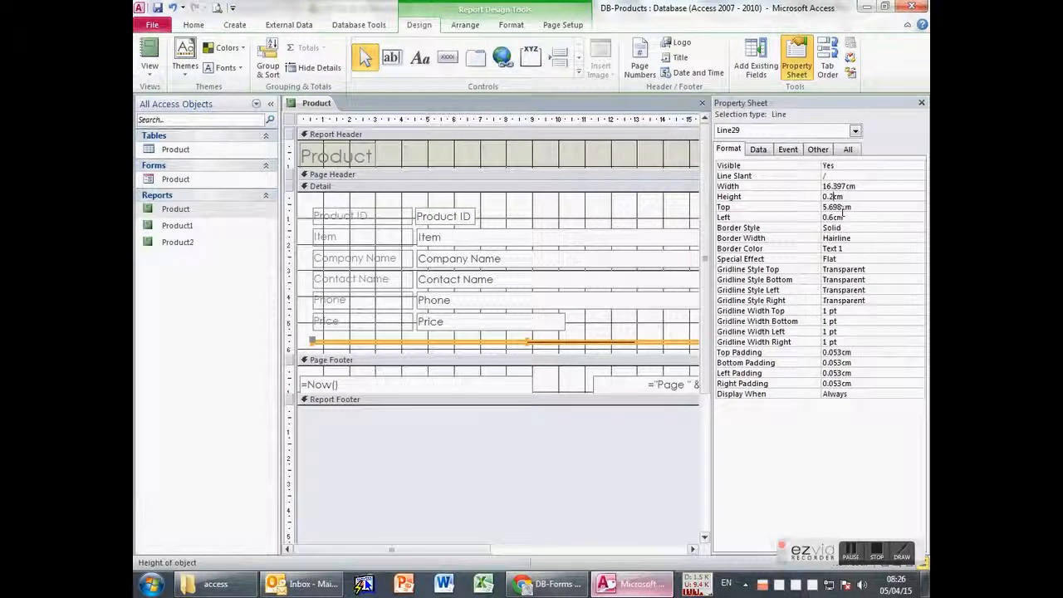
key("Return")
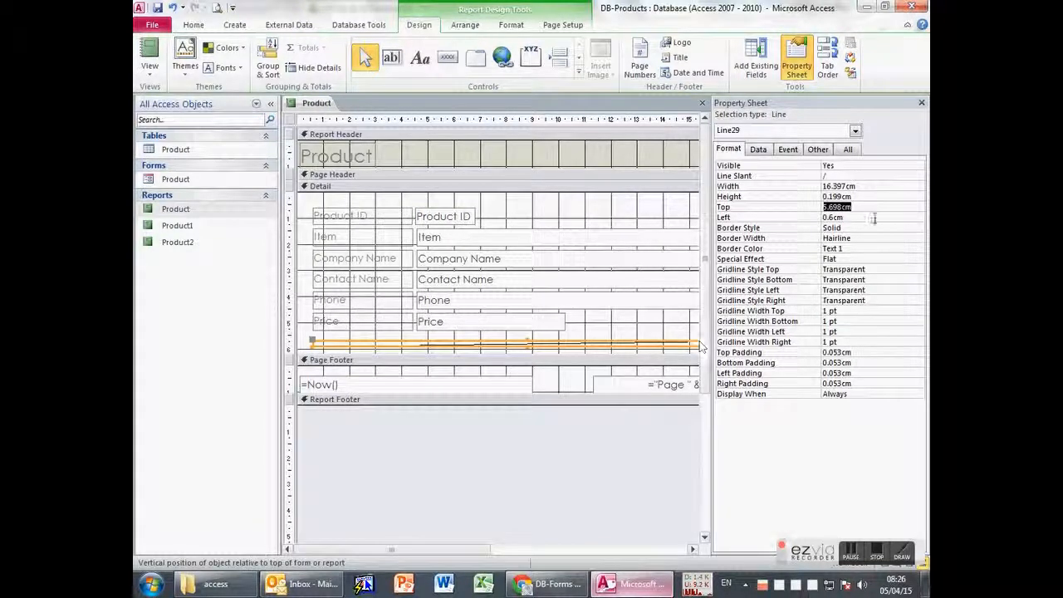
left_click(757, 199)
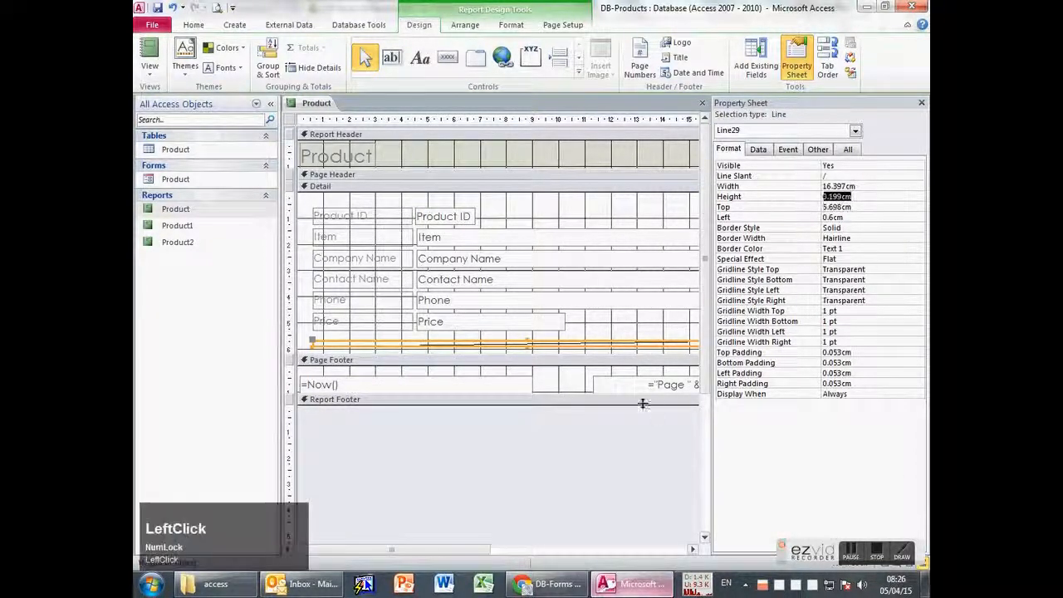
left_click(922, 103)
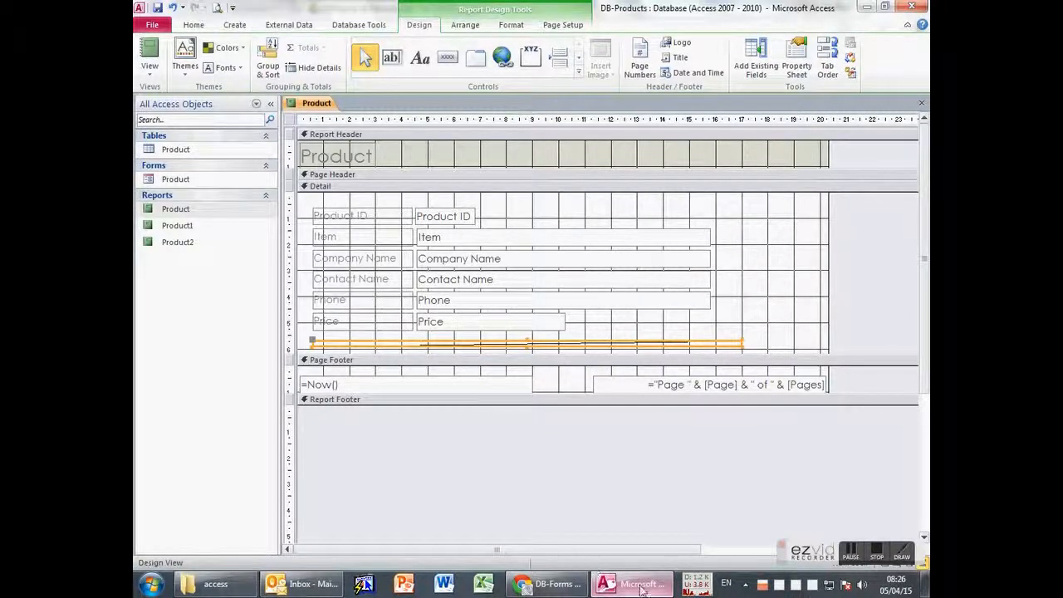
- Flatten the slanted separator line below the Price field by resizing its height until it is perfectly horizontal
left_click(853, 555)
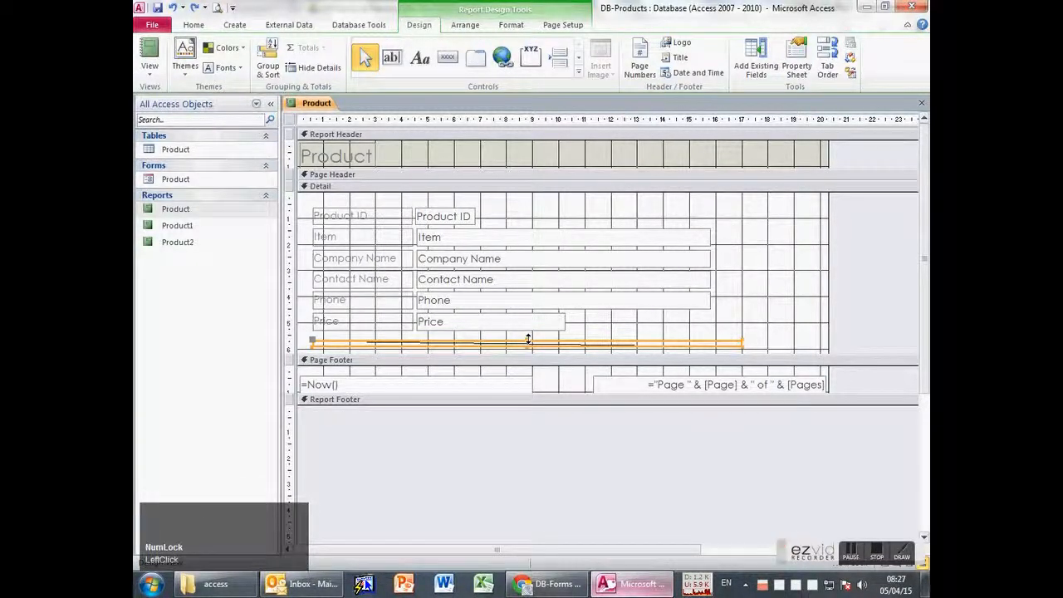
mouse_move(527, 339)
left_mouse_down()
mouse_move(531, 318)
mouse_move(528, 349)
left_mouse_up()
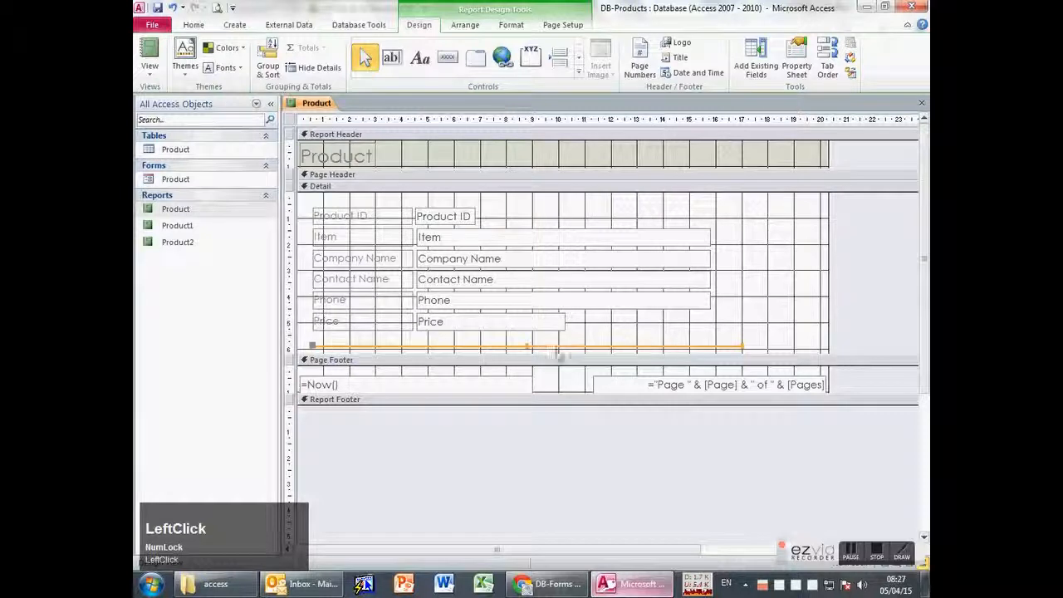
left_click(696, 330)
- Check the straightened separator line between the product records in Report View and go back to Design View
left_click(146, 46)
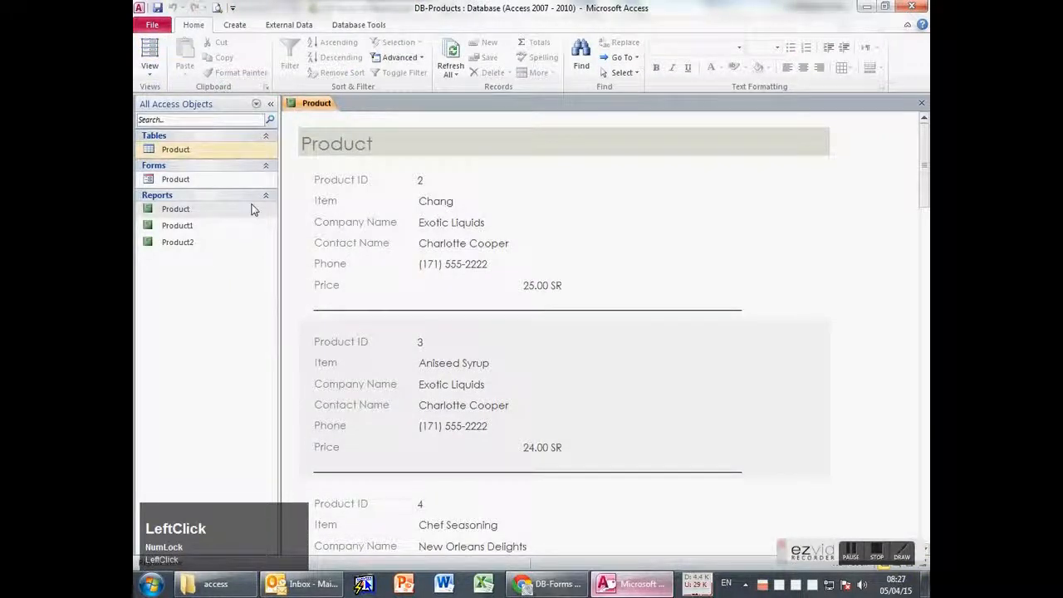
left_click(149, 65)
left_click(170, 187)
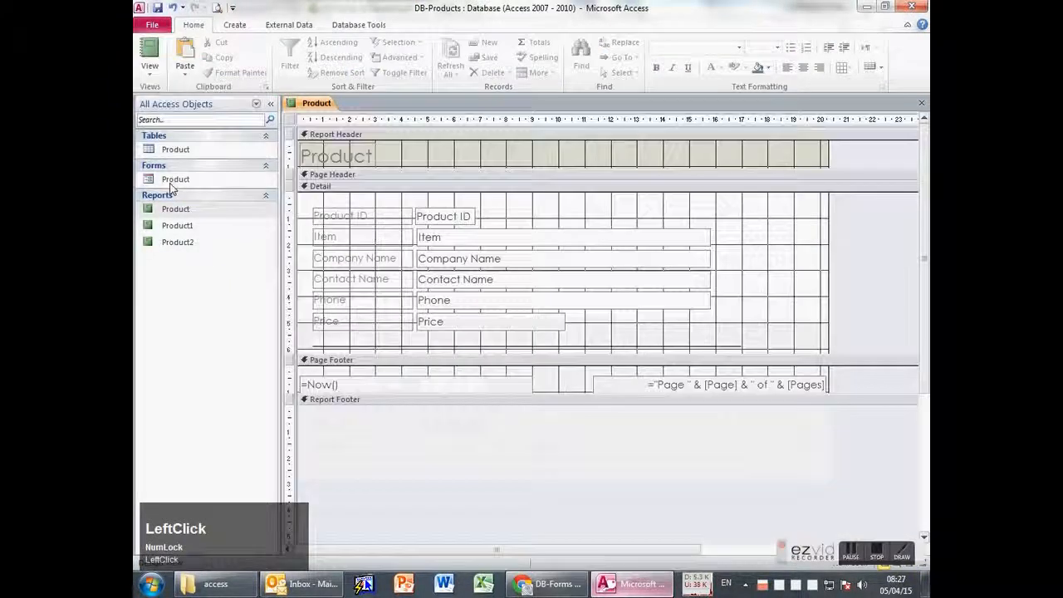
- Stretch the separator line vertically so that it slants, and shrink it back to a horizontal line
left_click(532, 346)
left_click_drag(528, 346, 530, 340)
left_click(660, 325)
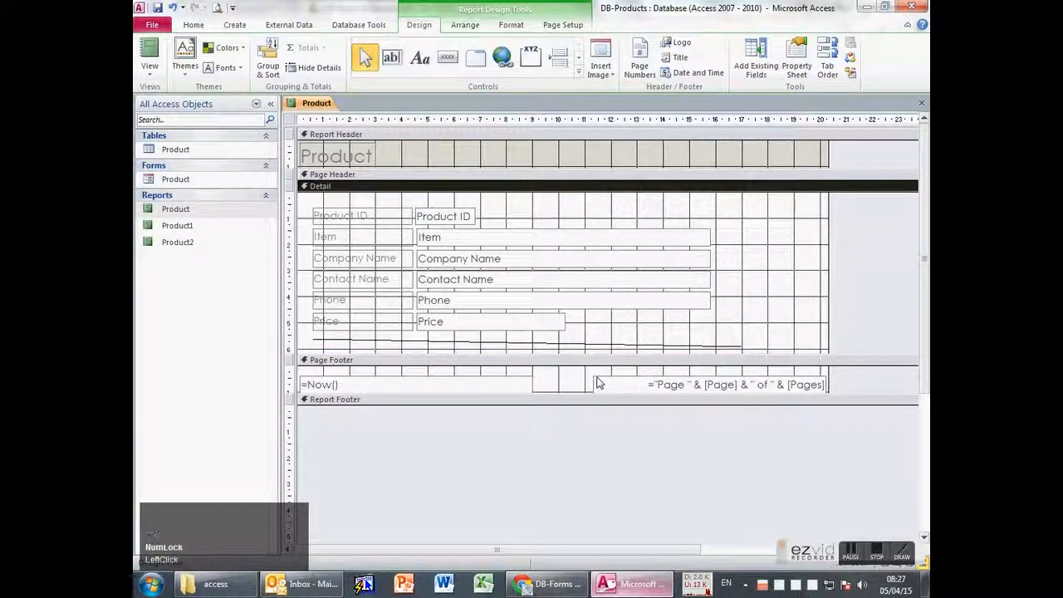
left_click(510, 343)
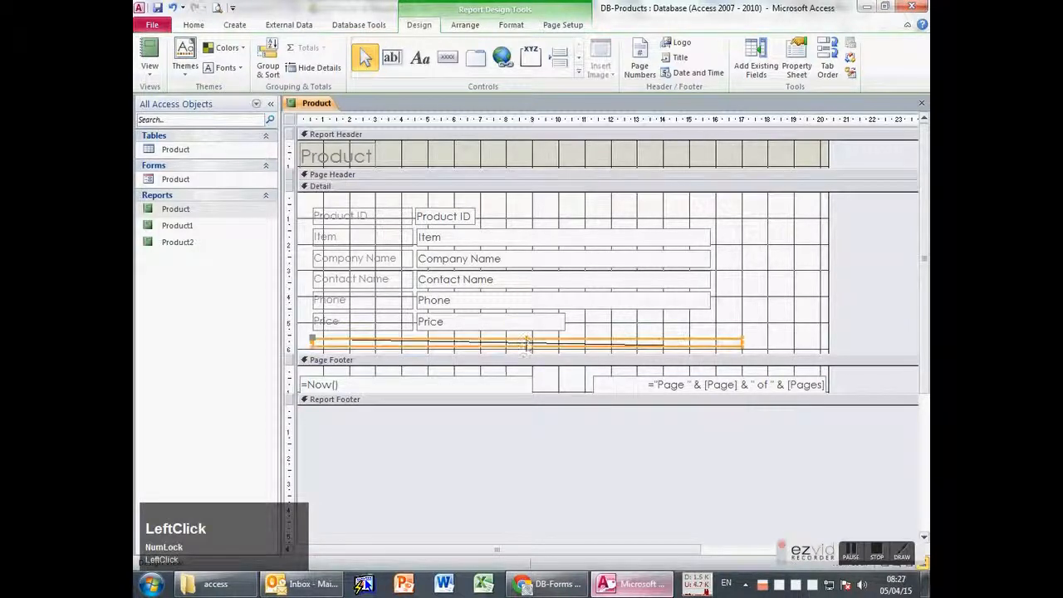
left_click_drag(525, 341, 525, 345)
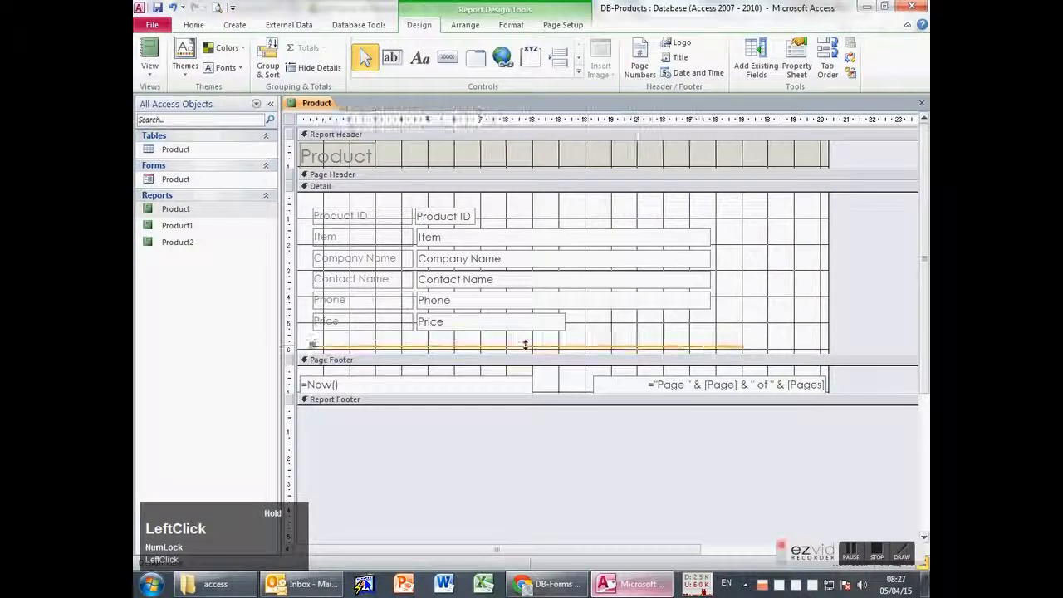
left_click(604, 339)
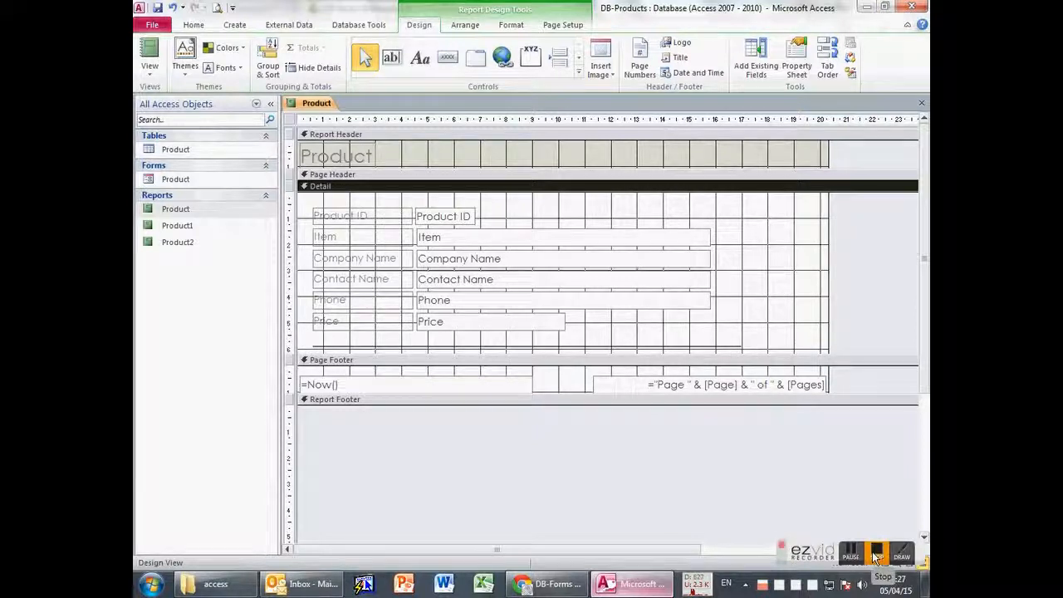
- Show the Product report with its straight separator lines in Report View
left_click(149, 58)
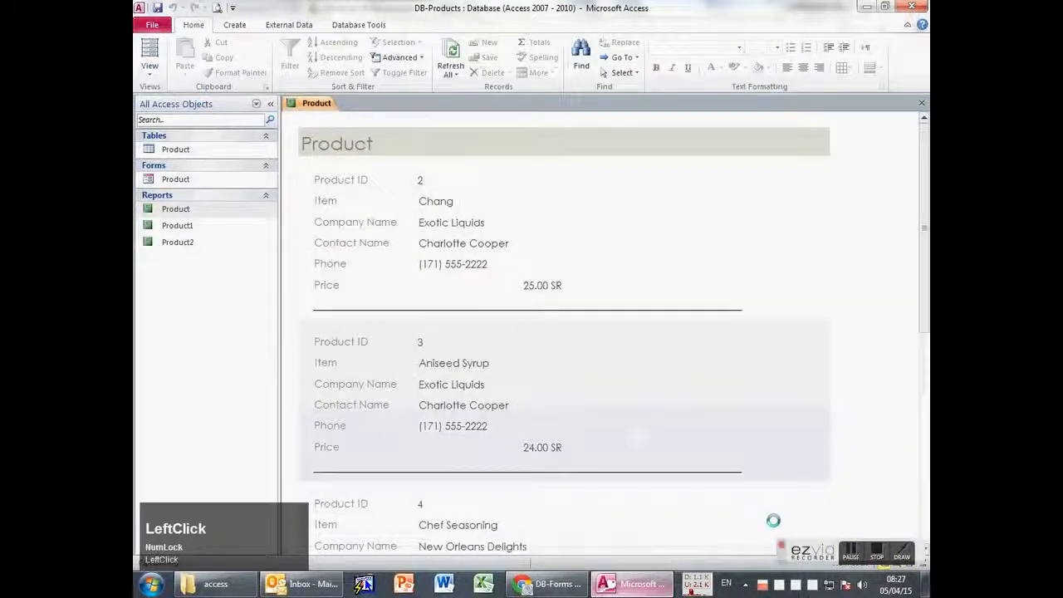
left_click(875, 555)
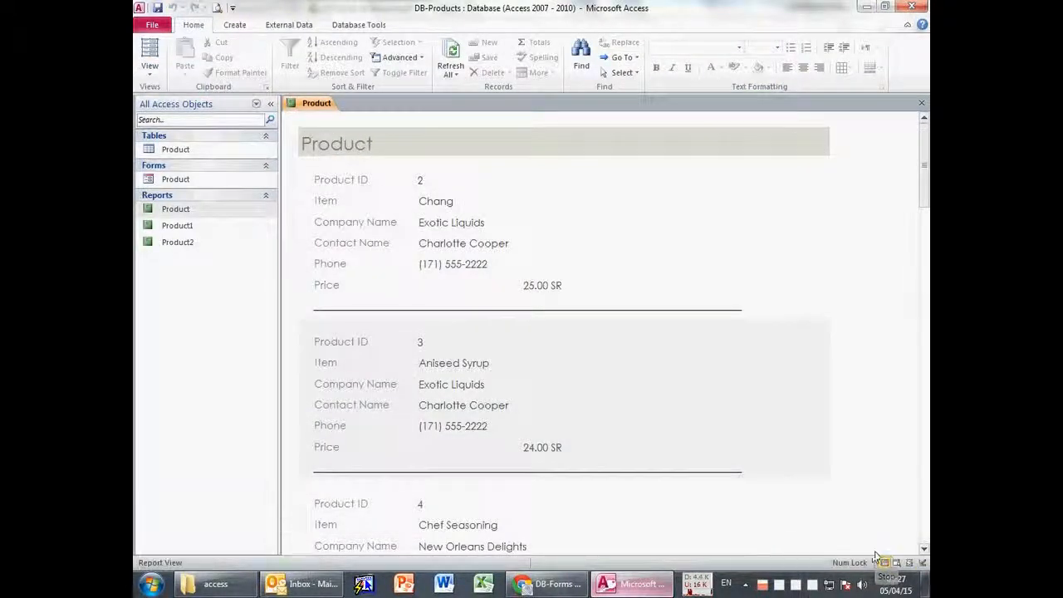